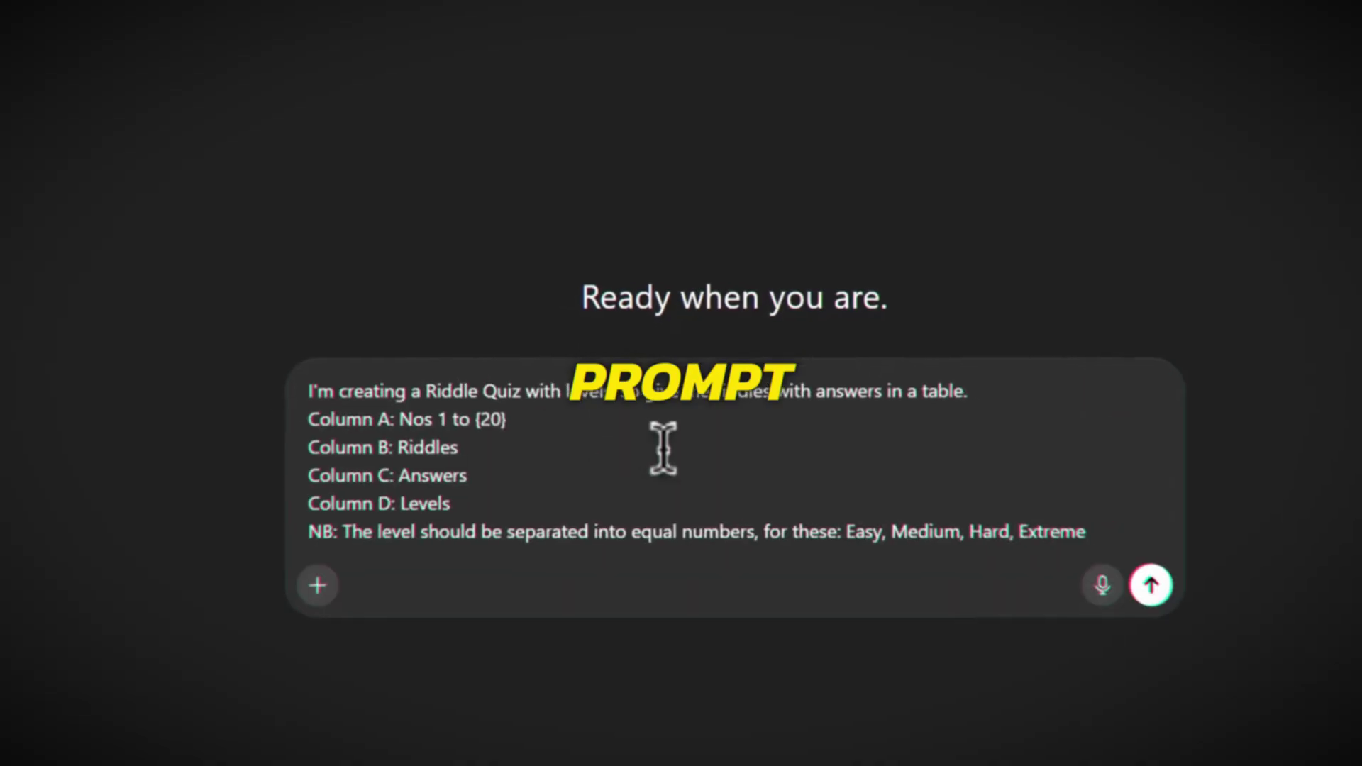
Step: Submit the prompt requesting a table of 20 riddles with answers, split equally into Easy, Medium, Hard and Extreme levels
left_click(1153, 596)
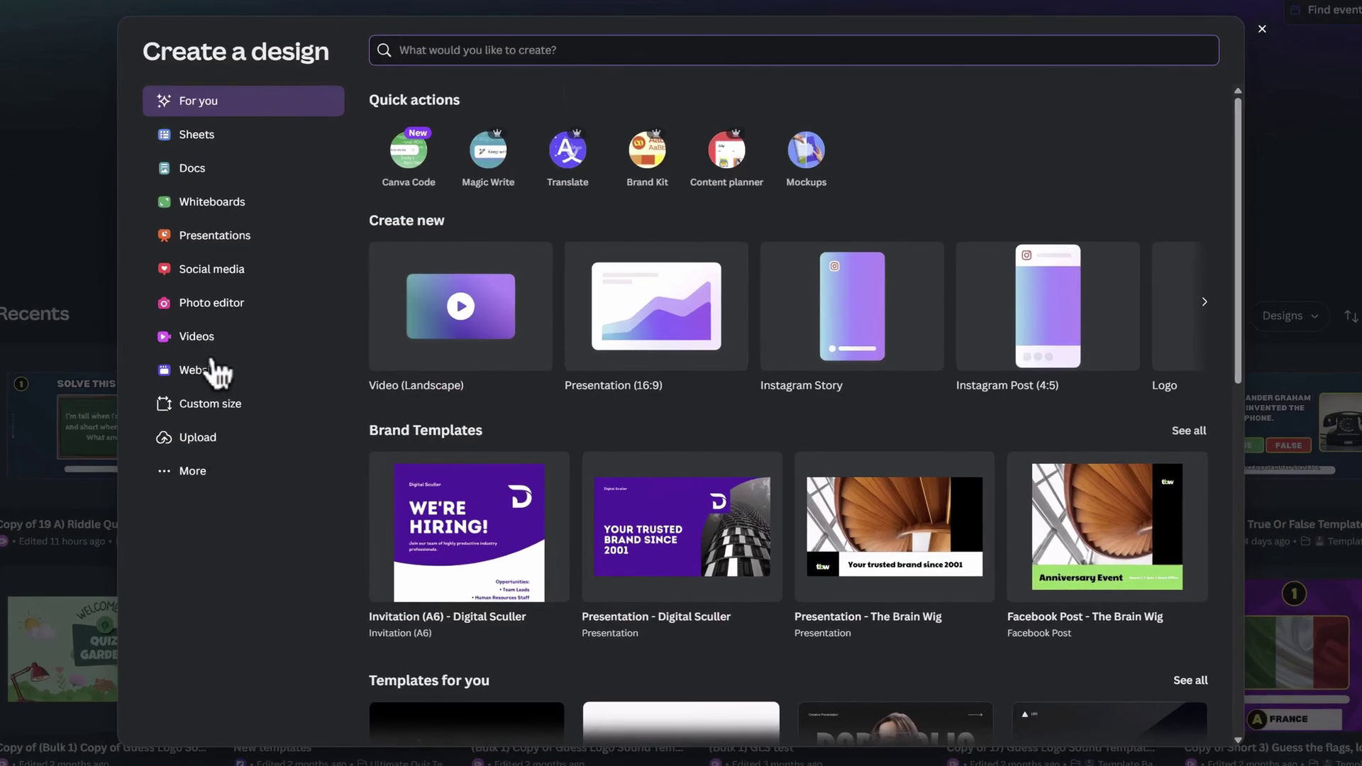
Step: Switch to Canva and create a blank Video (Landscape) design
left_click(214, 339)
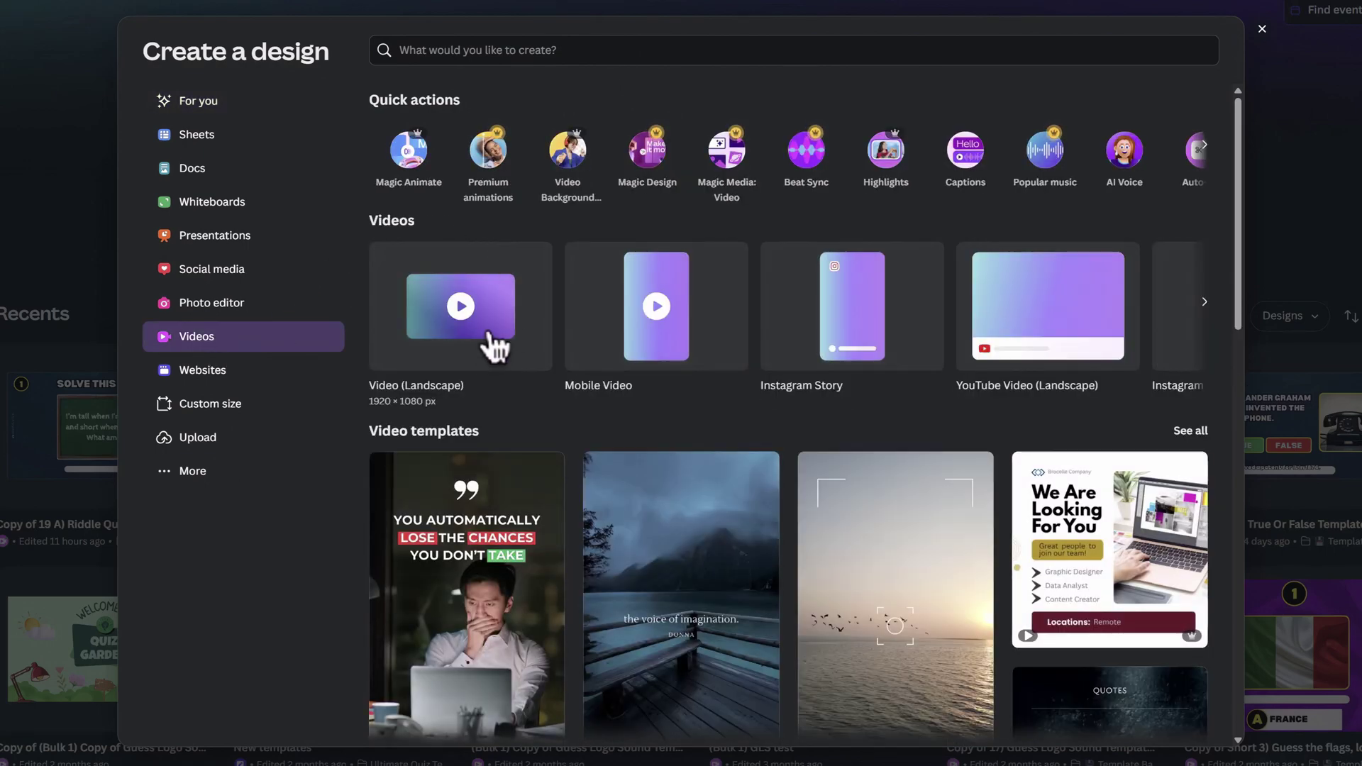
left_click(495, 347)
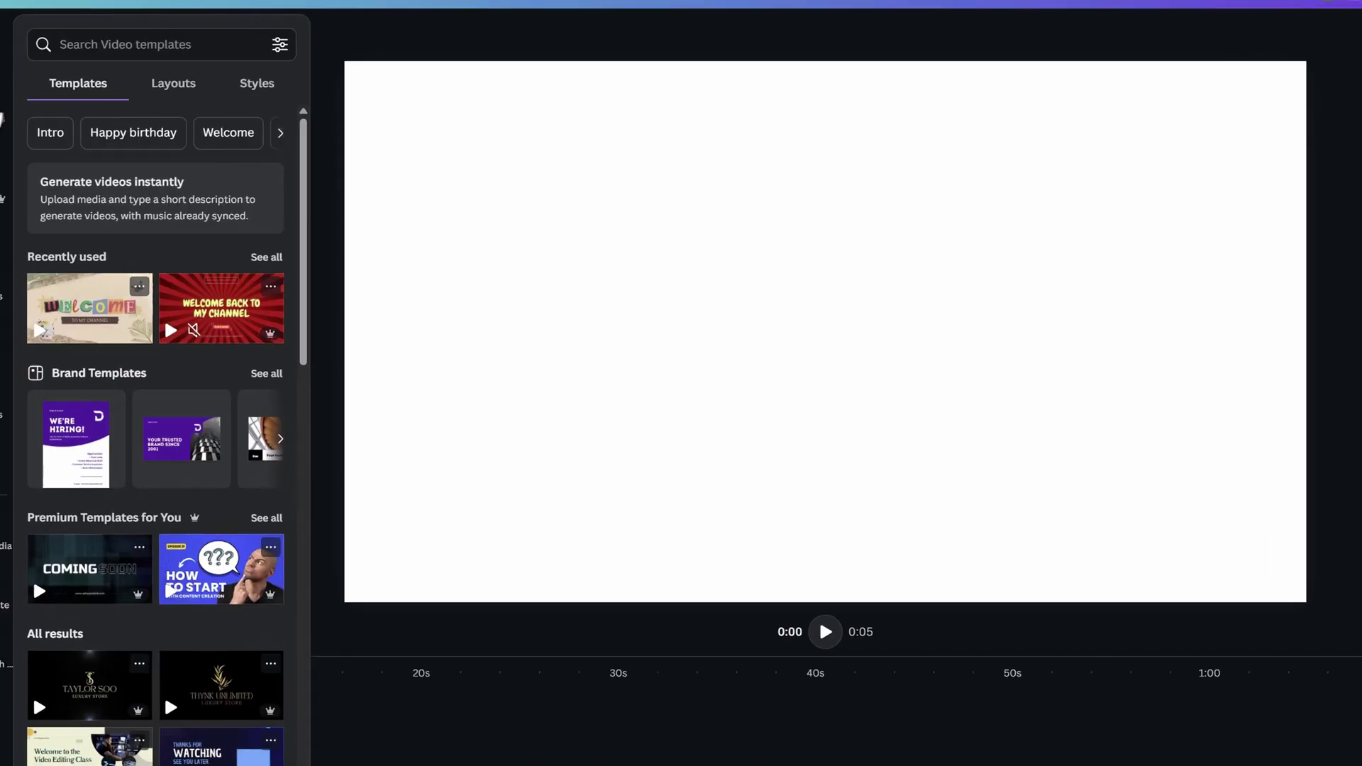
Step: Search the elements for "spiral background" videos and add the 30-second blue spiral clip to the page
left_click(49, 96)
left_click(175, 31)
type("spiral")
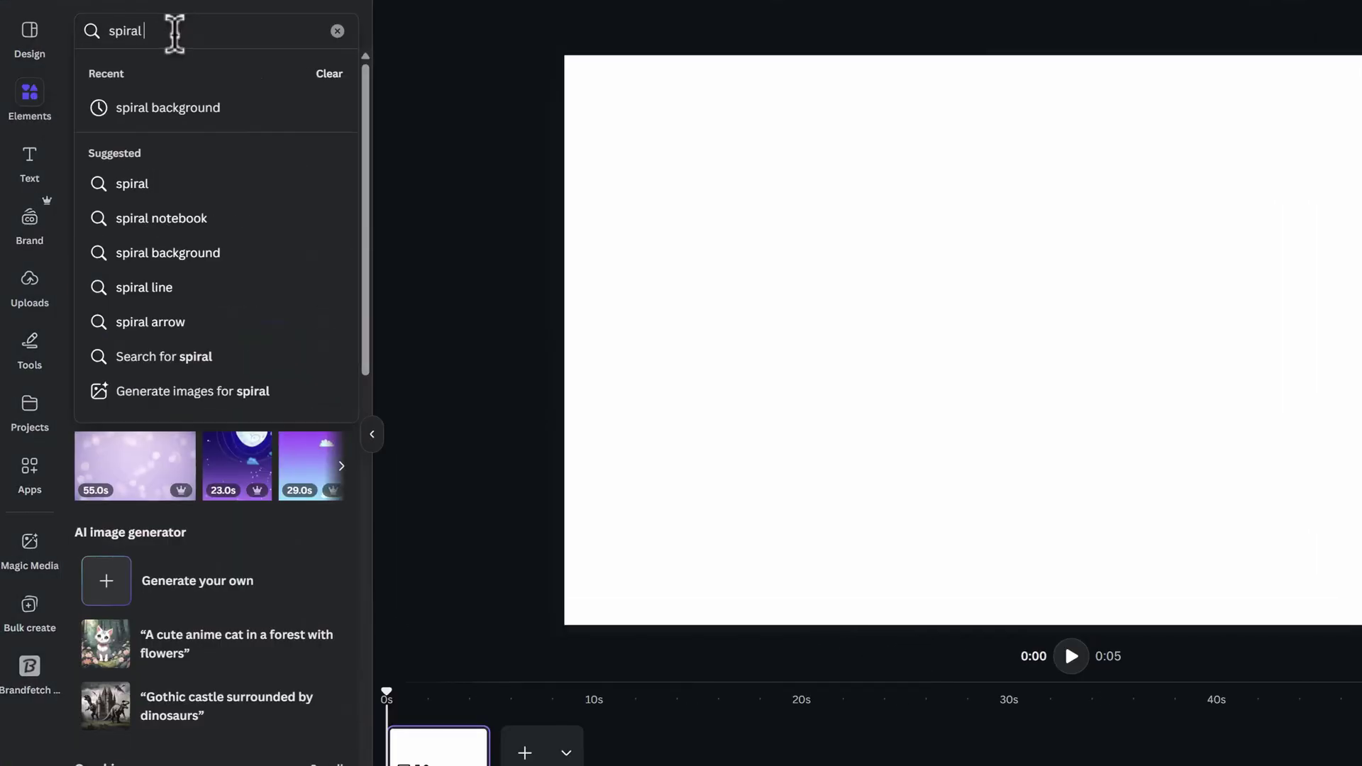
type(" background")
key("Return")
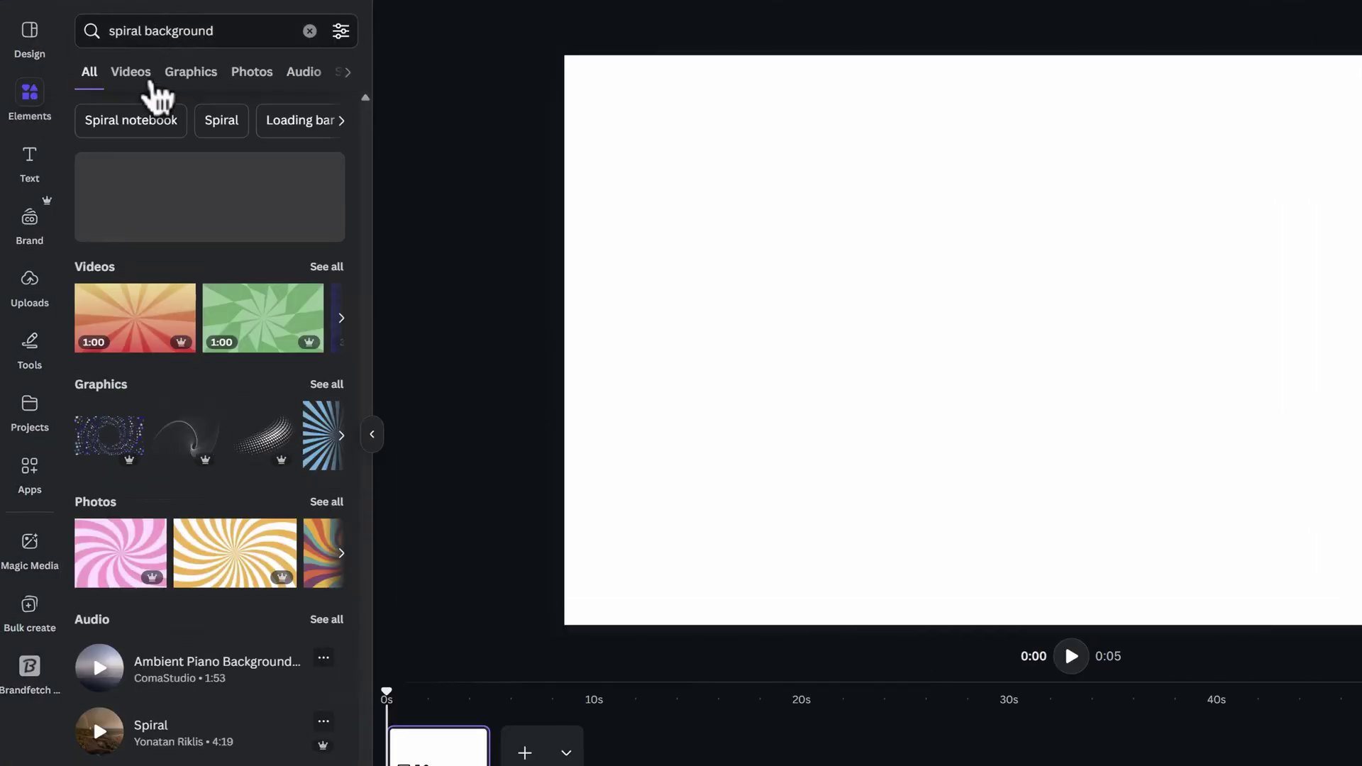
left_click(135, 77)
left_click(154, 381)
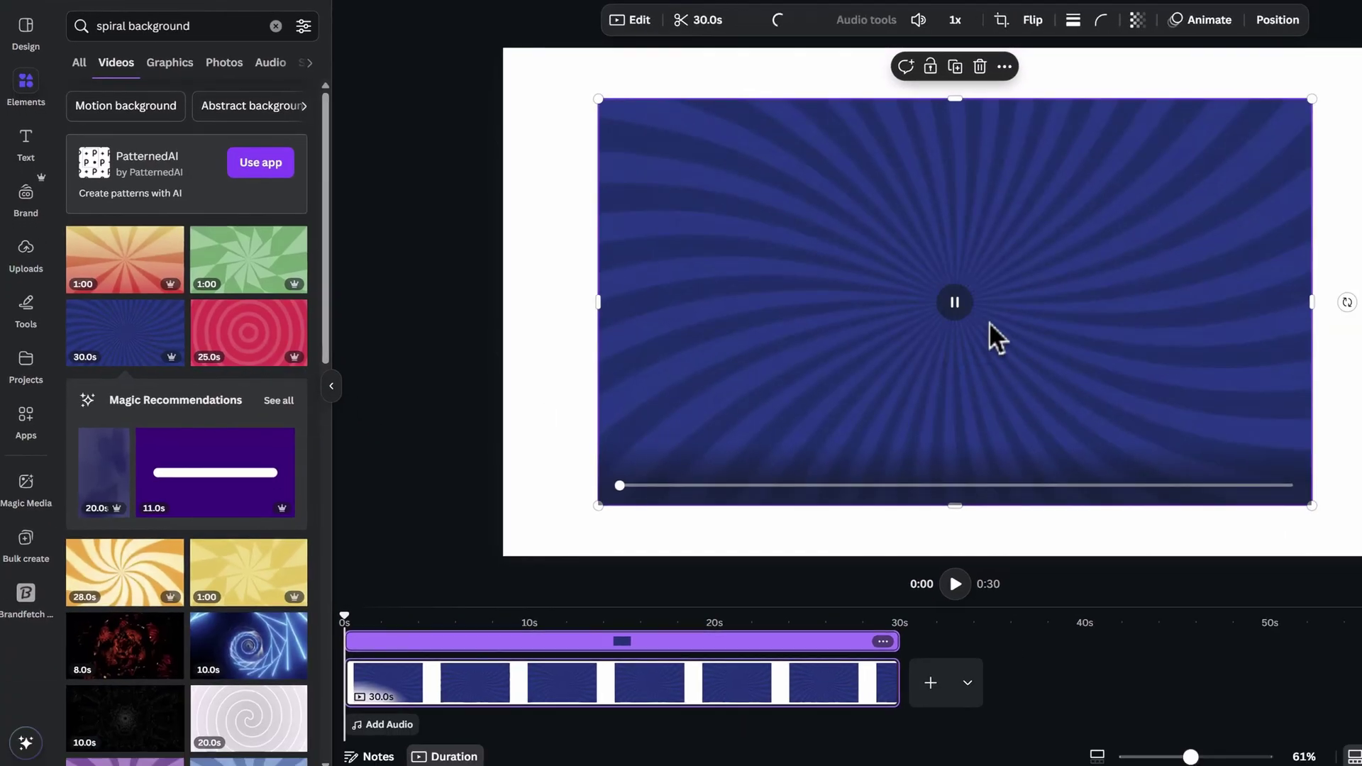
Step: Set the blue spiral video as the page background and trim its clip to 19.5 seconds
right_click(991, 324)
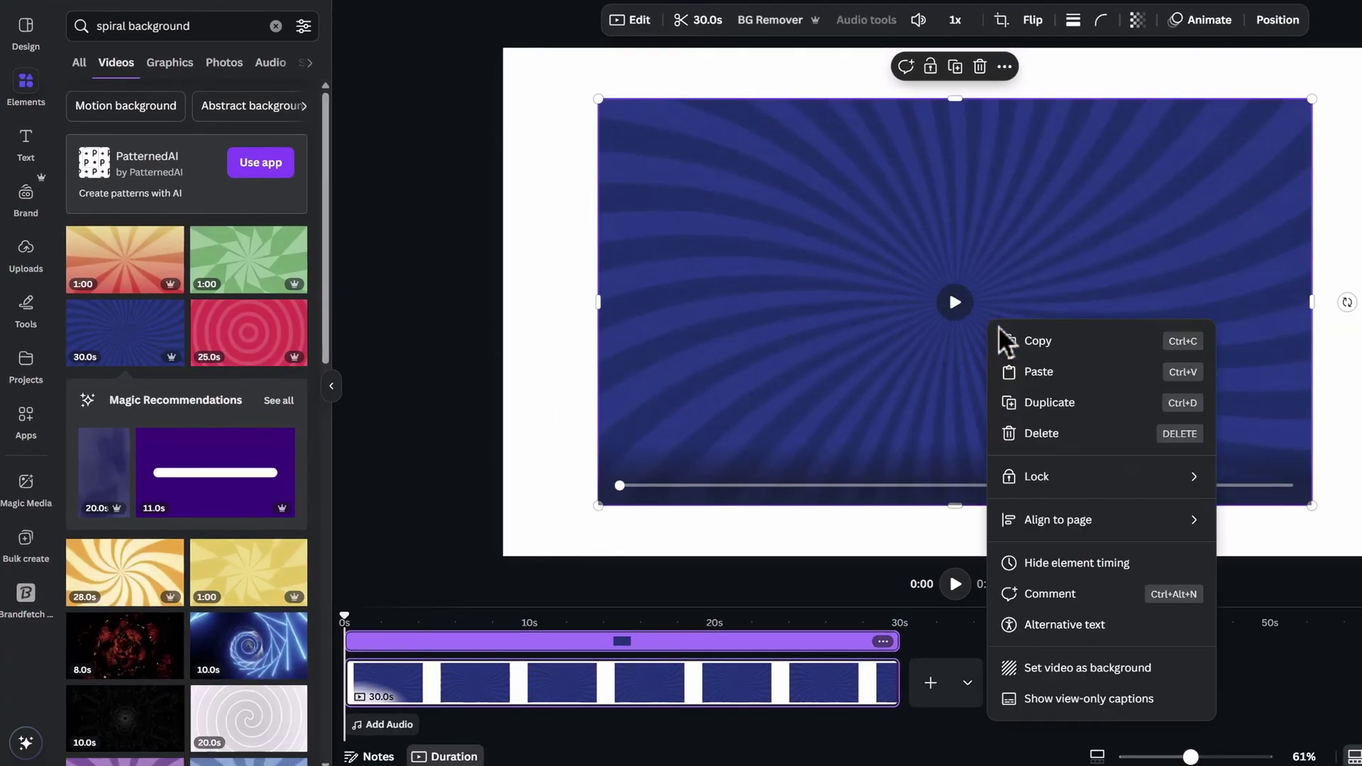
left_click(1088, 668)
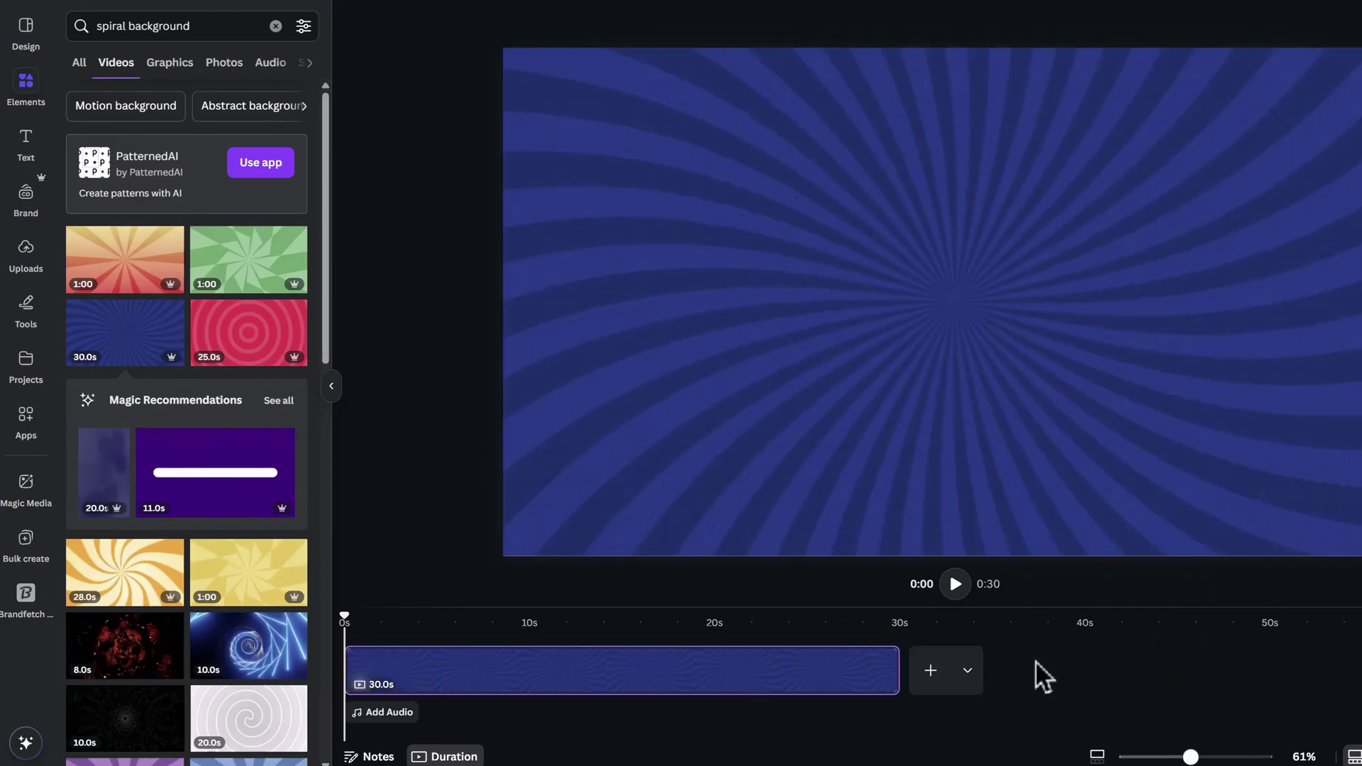
left_click_drag(867, 671, 700, 675)
Step: Add a square shape to the page and fill it with black
key("t")
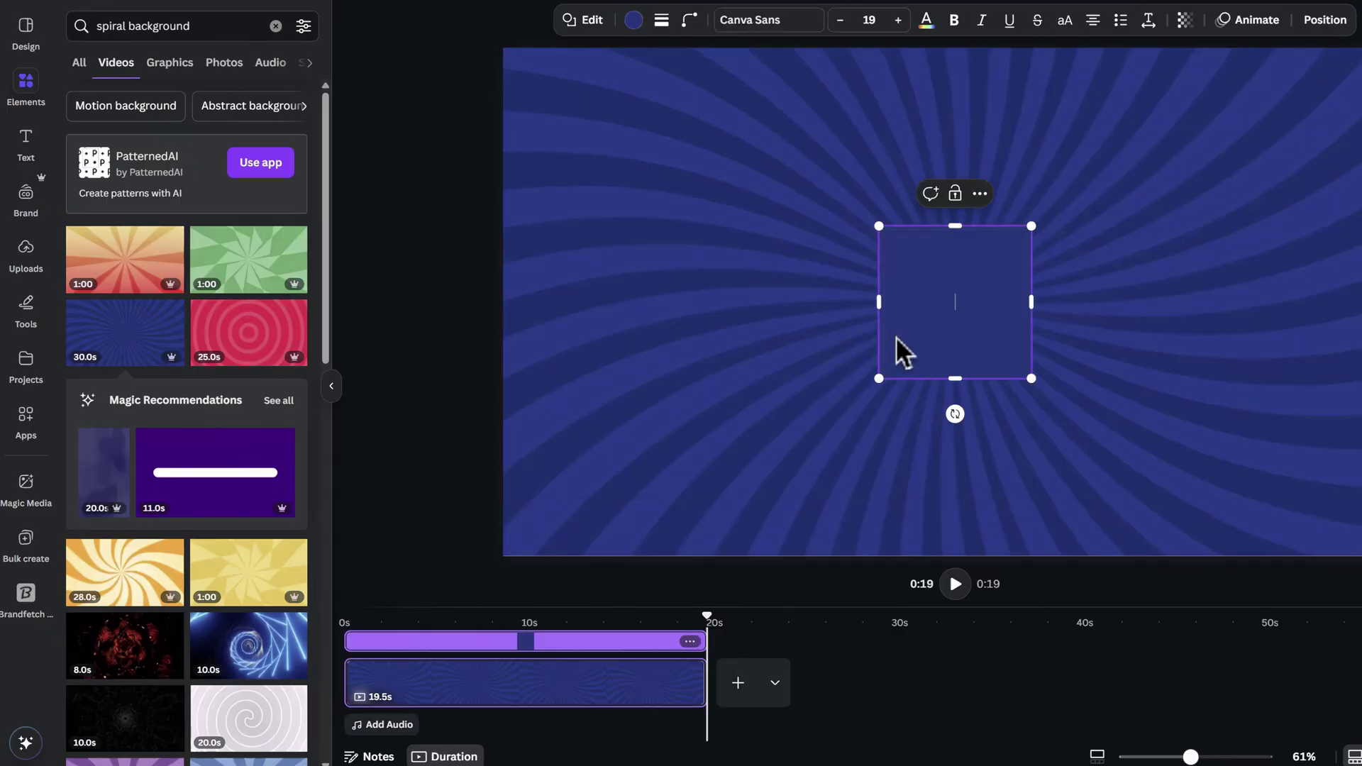
key("r")
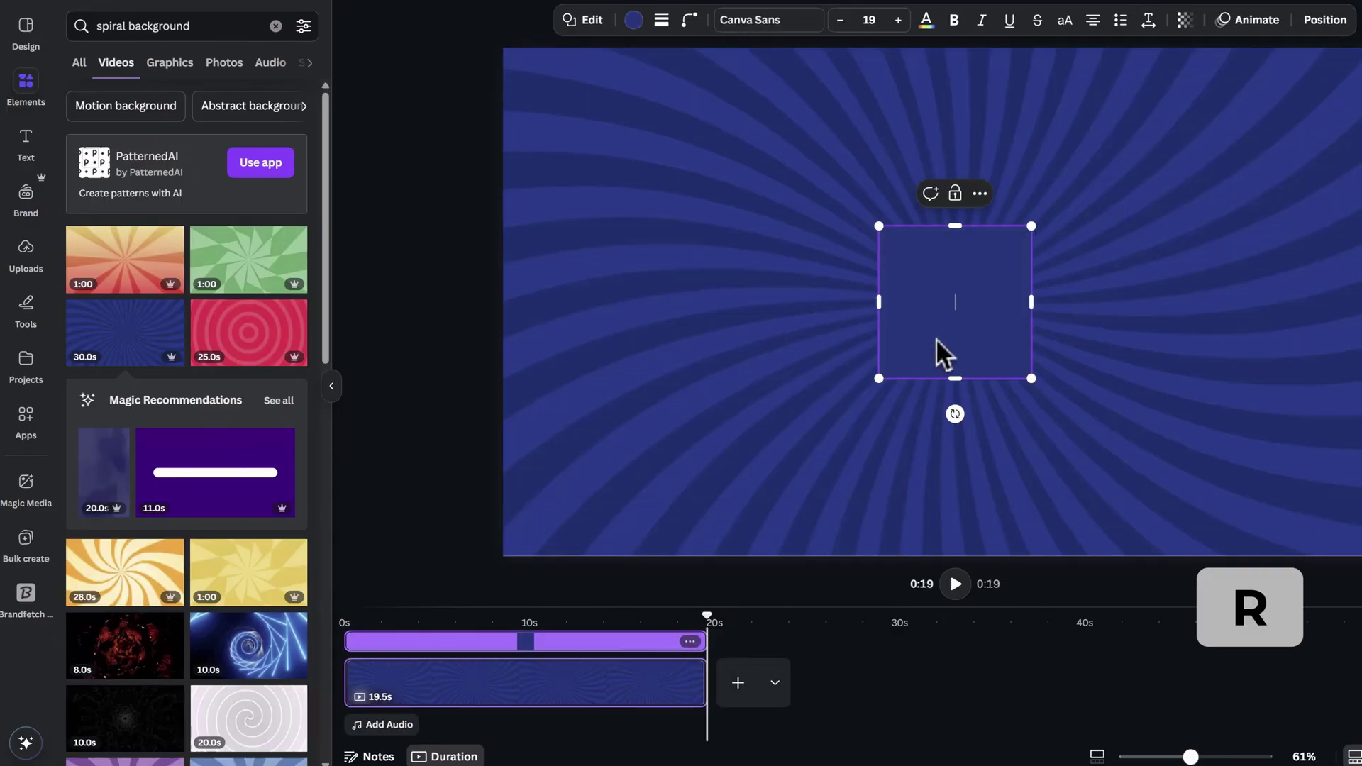
left_click(639, 24)
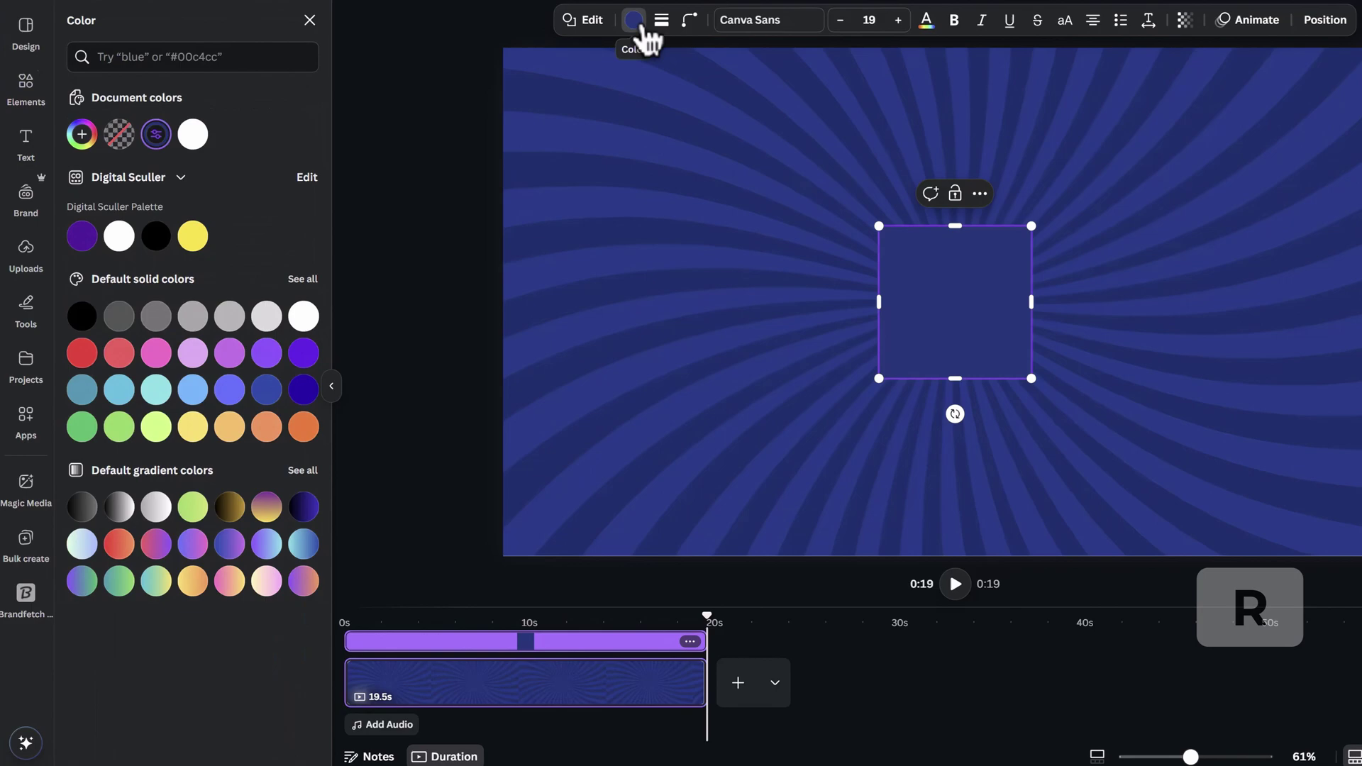
left_click(158, 237)
Step: Give the black square a solid yellow border with a stroke weight of 8
left_click(662, 21)
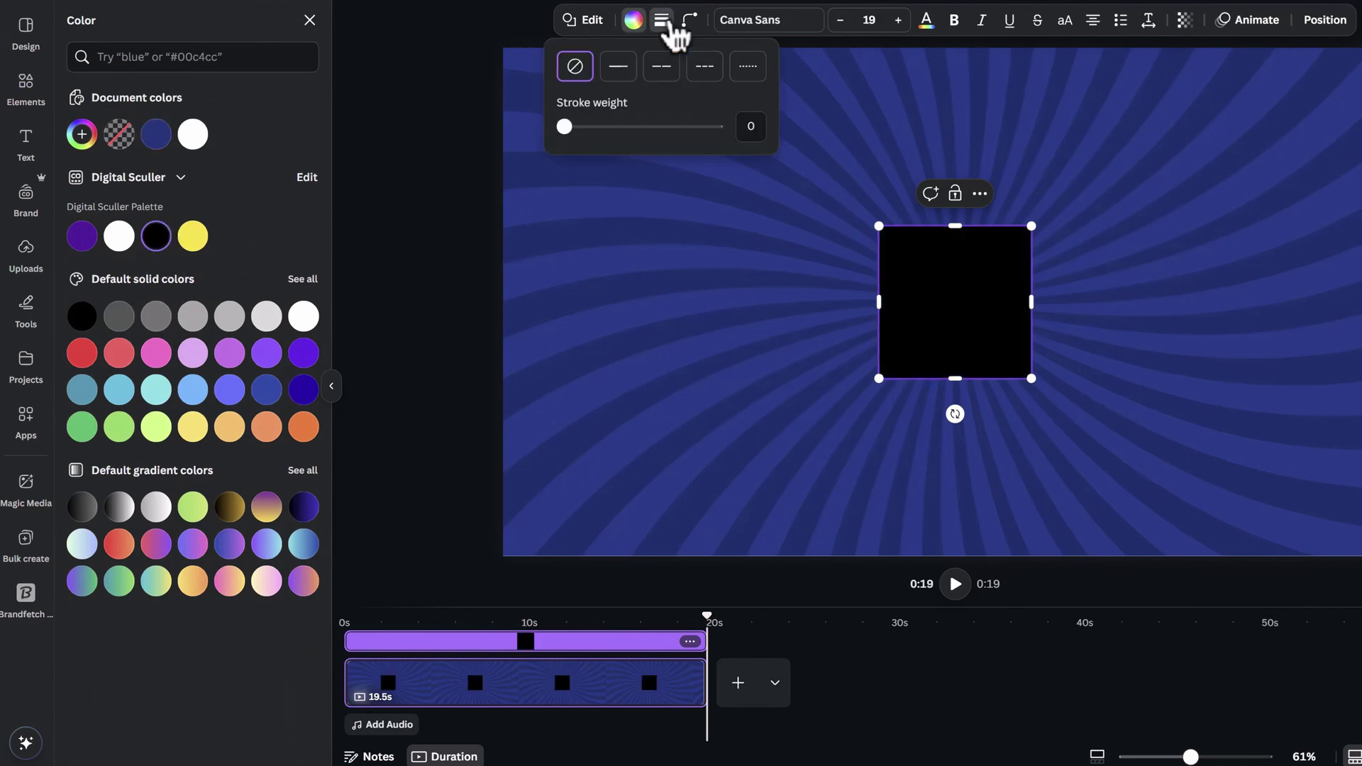
left_click_drag(564, 126, 584, 127)
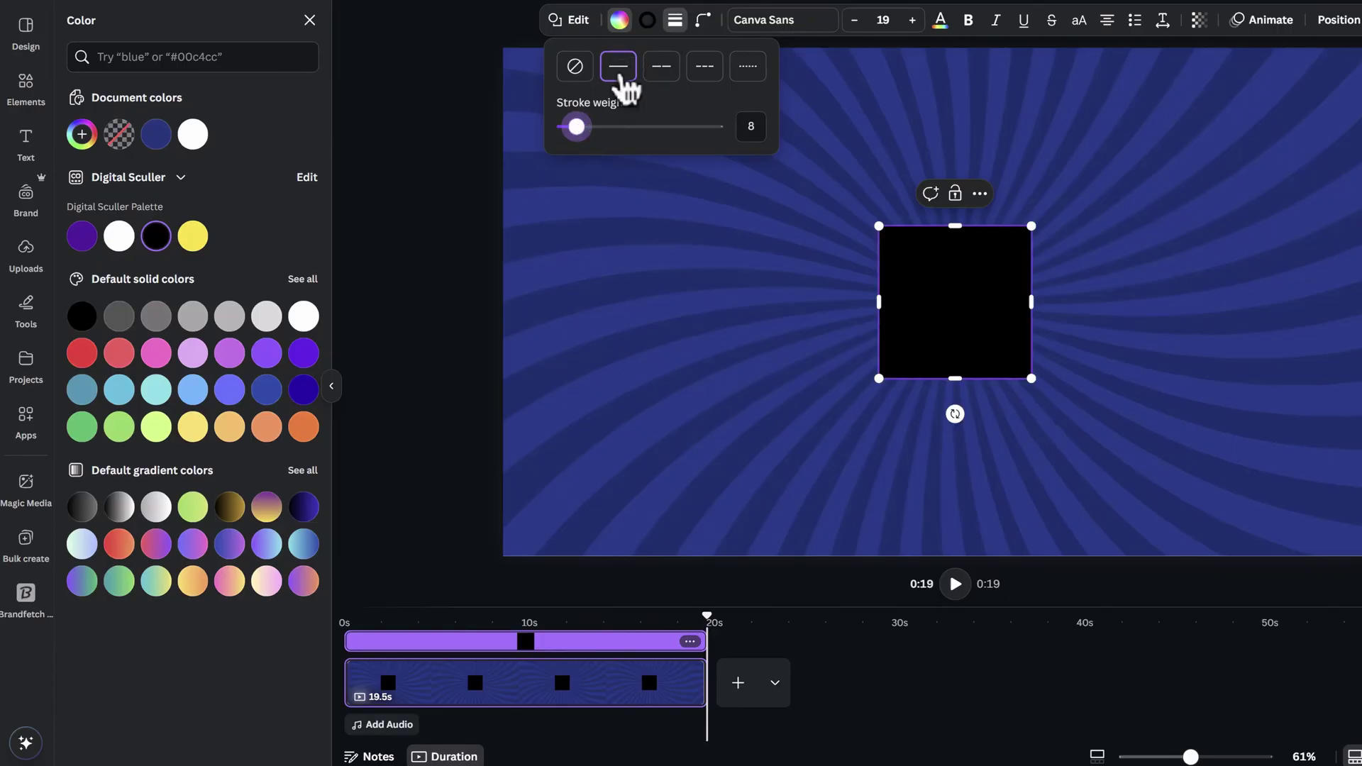
left_click(649, 23)
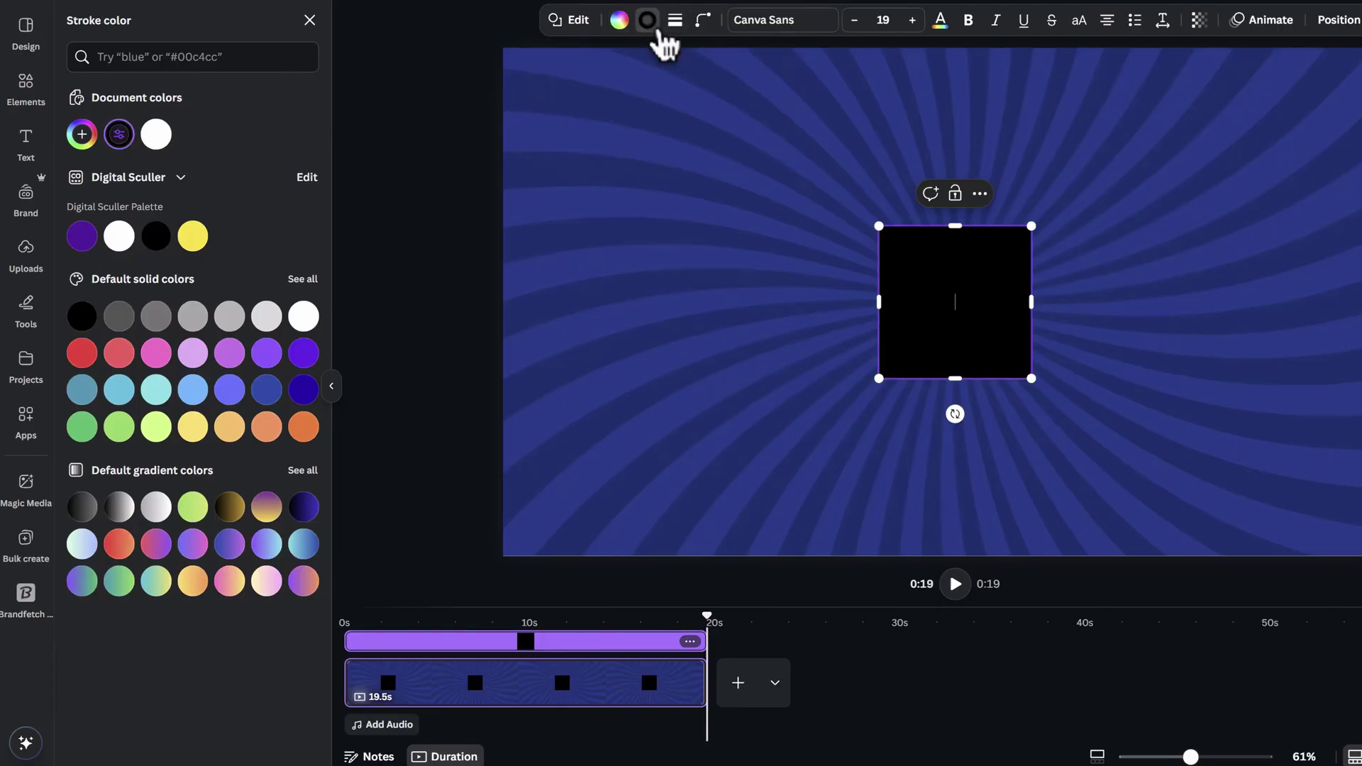
left_click(193, 236)
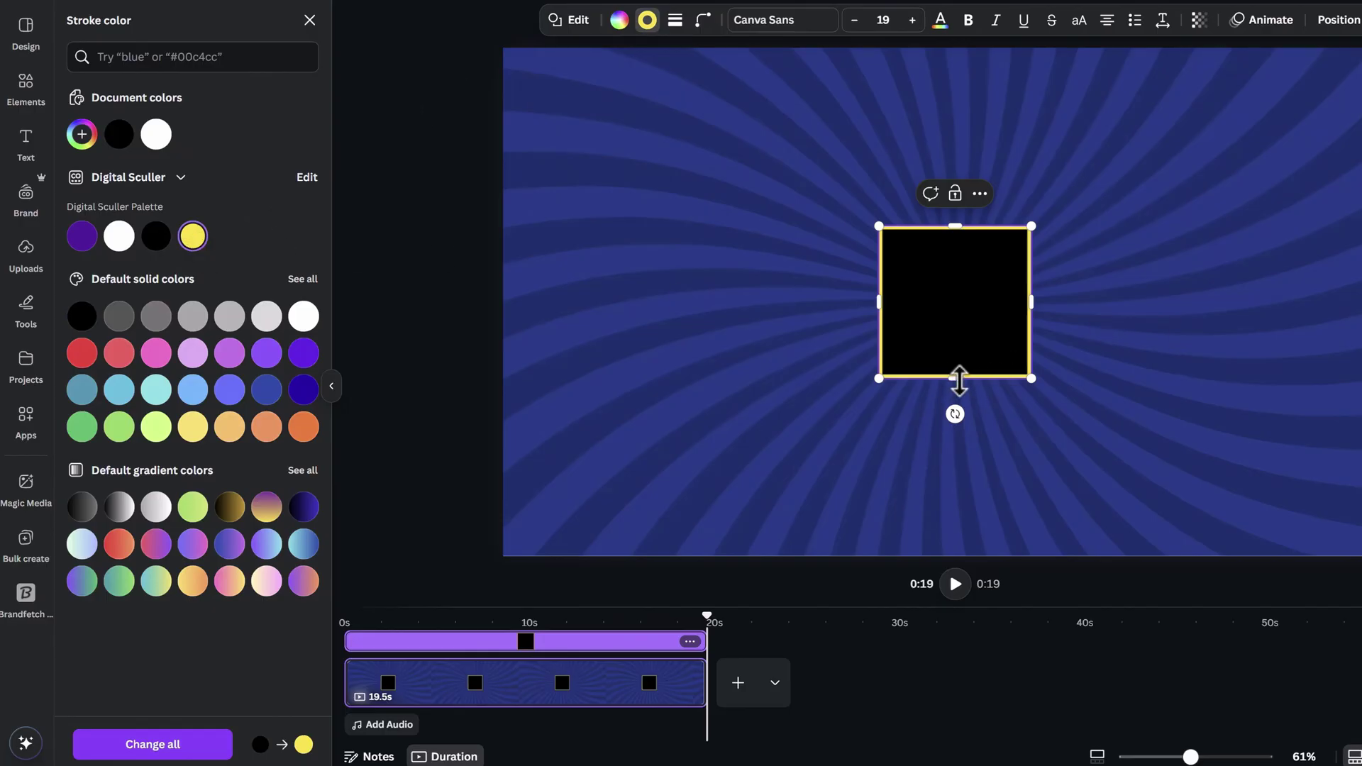
Step: Resize the square about its center into a wide bar, about 1,245 wide and 124 high
key("alt")
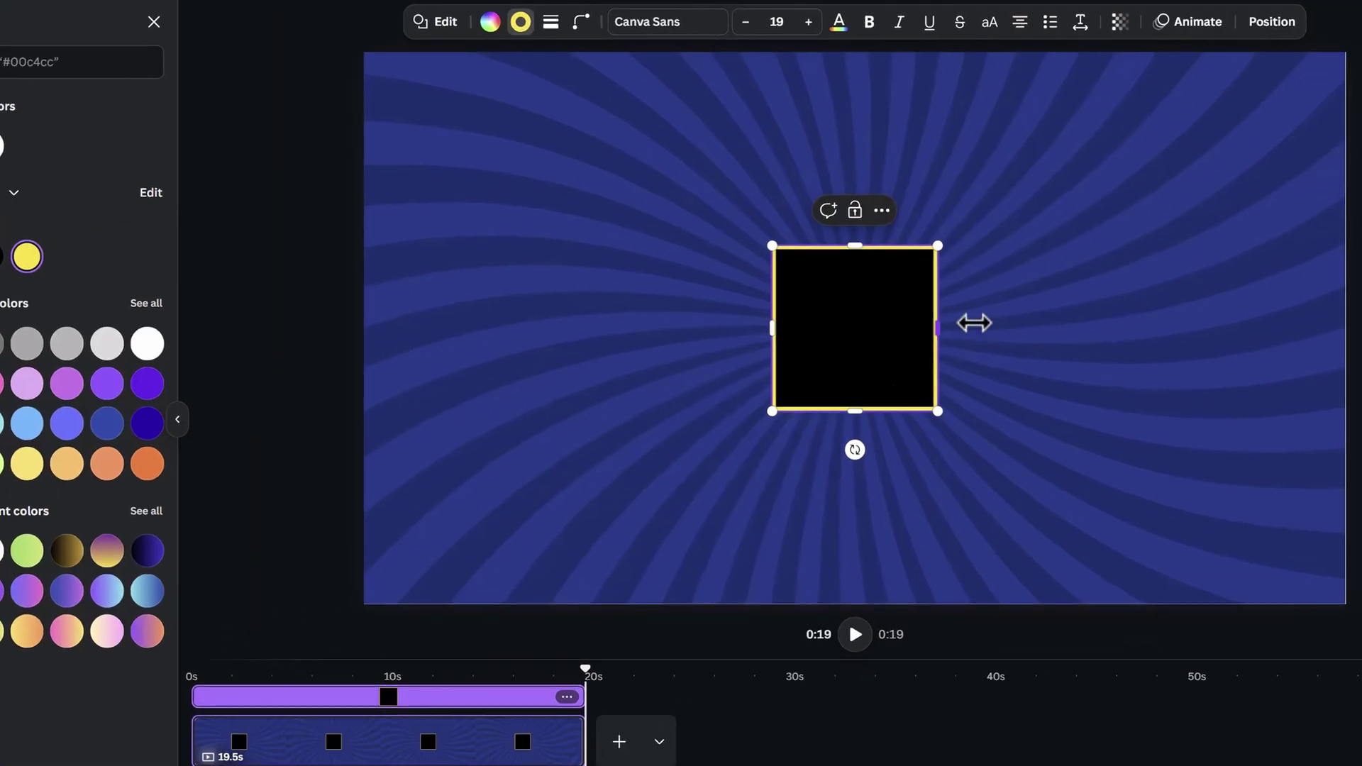
left_click_drag(1033, 303, 1186, 304)
left_click_drag(1107, 330, 1178, 310)
left_click_drag(855, 409, 866, 364)
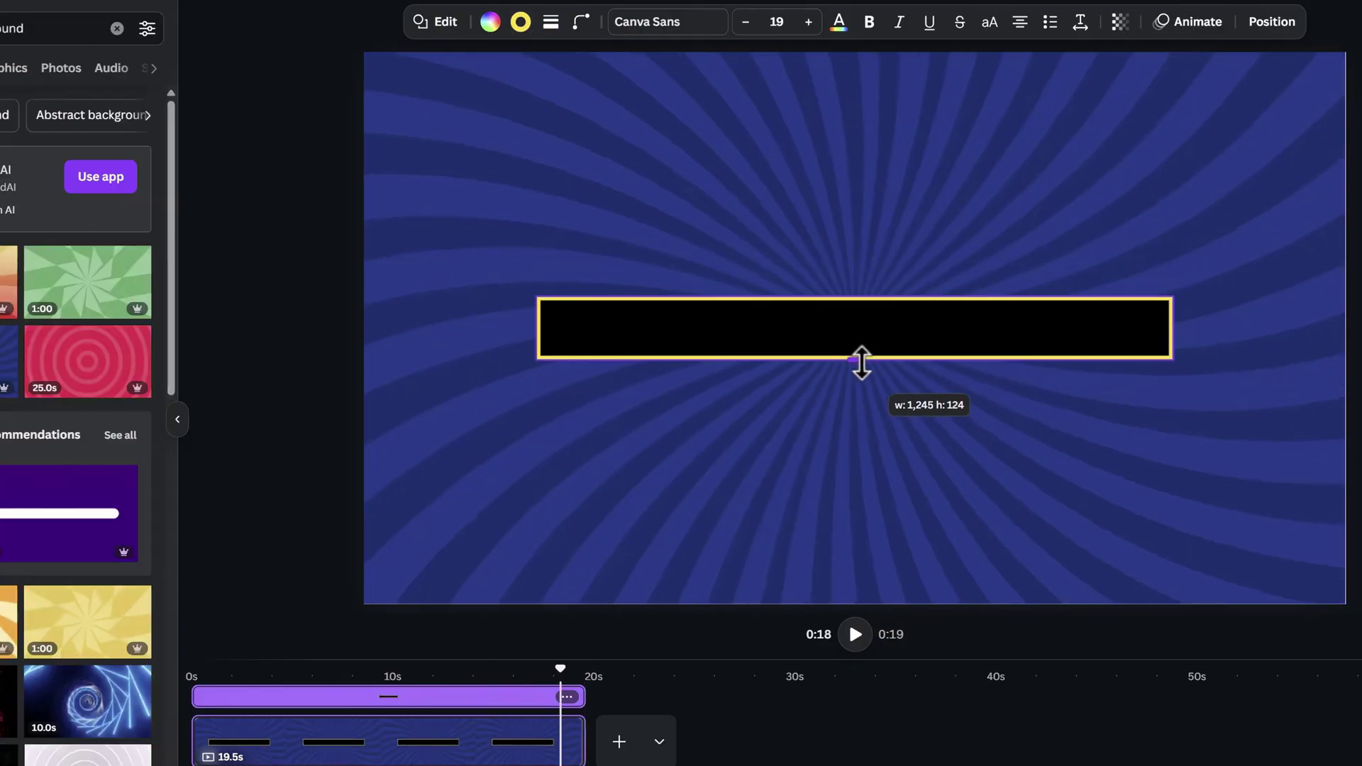
left_click_drag(864, 362, 861, 361)
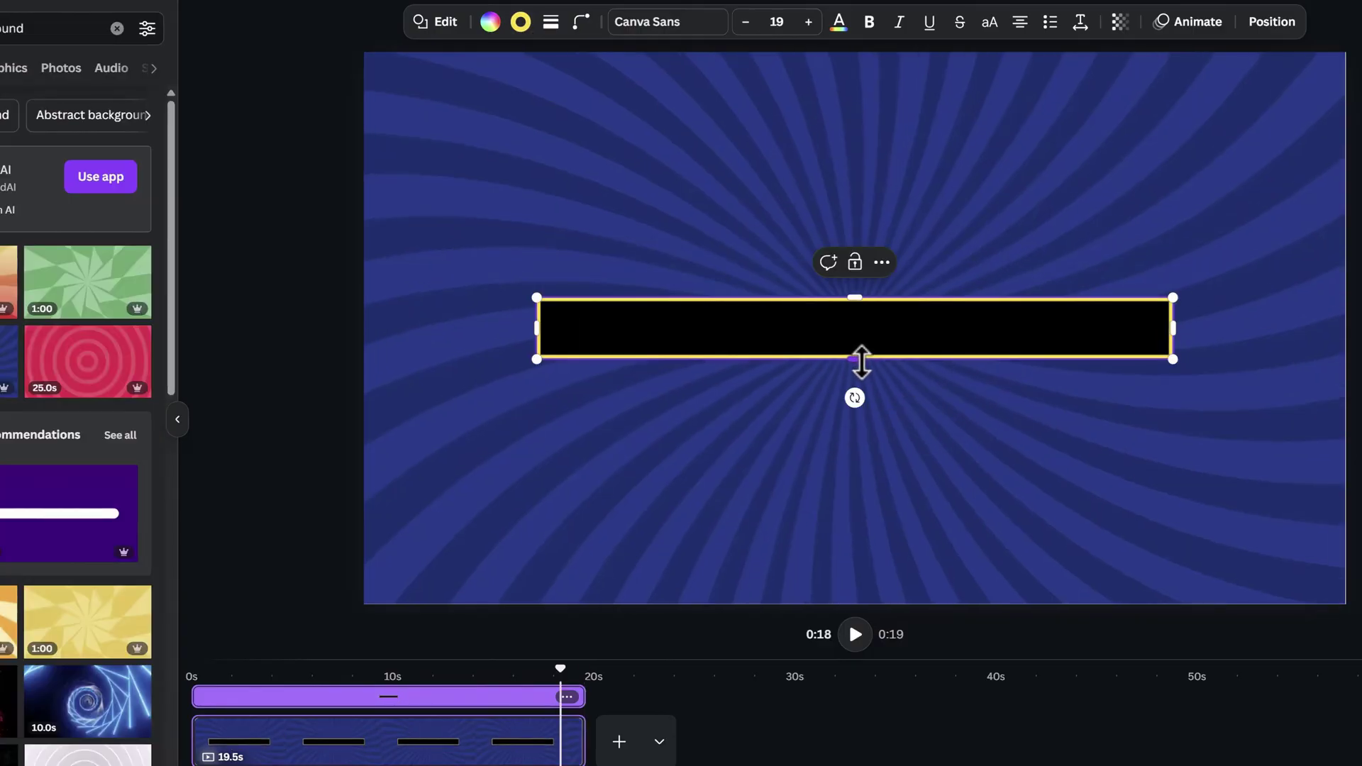
Step: Fully round the black bar's corners to form a pill shape
left_click(584, 24)
left_click_drag(504, 95, 660, 107)
left_click(734, 406)
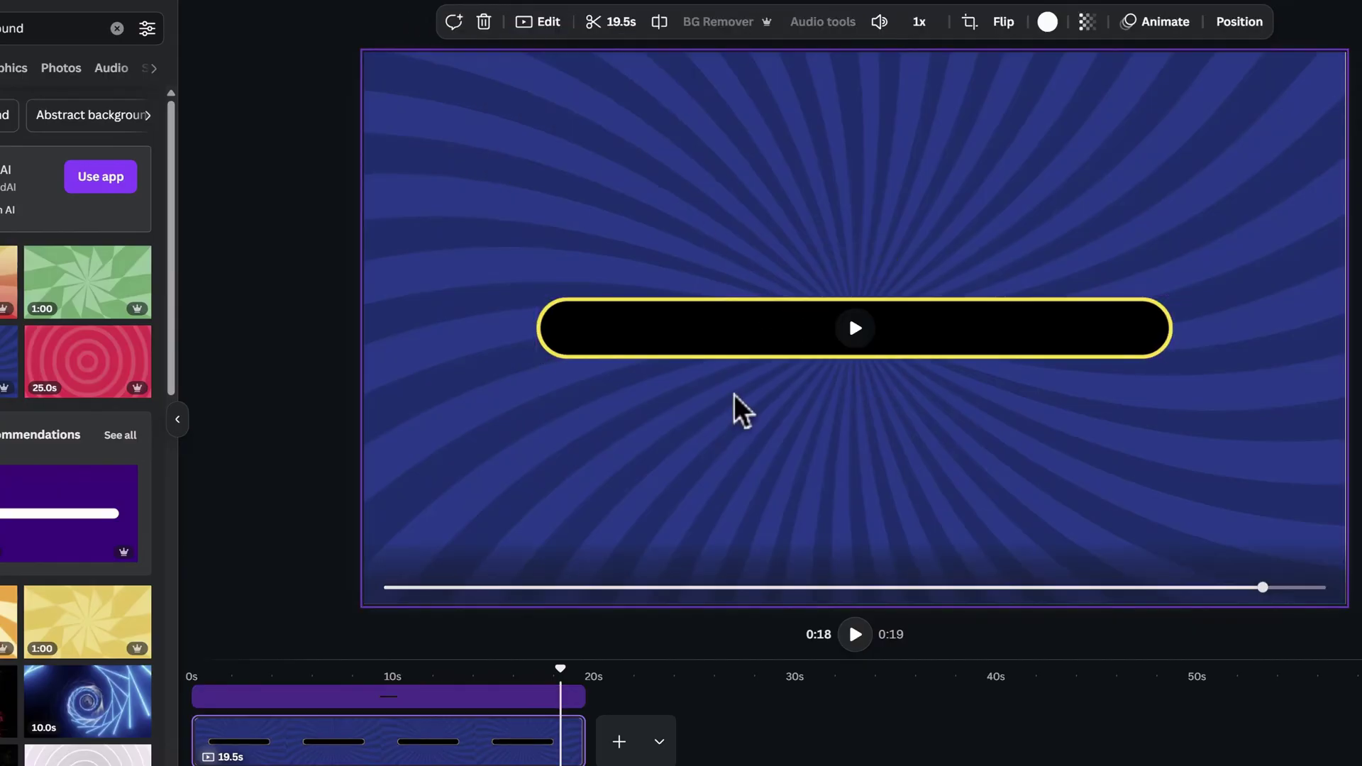
Step: Add a text box over the pill and set its font to Gordita Bold
double_click(812, 353)
key("t")
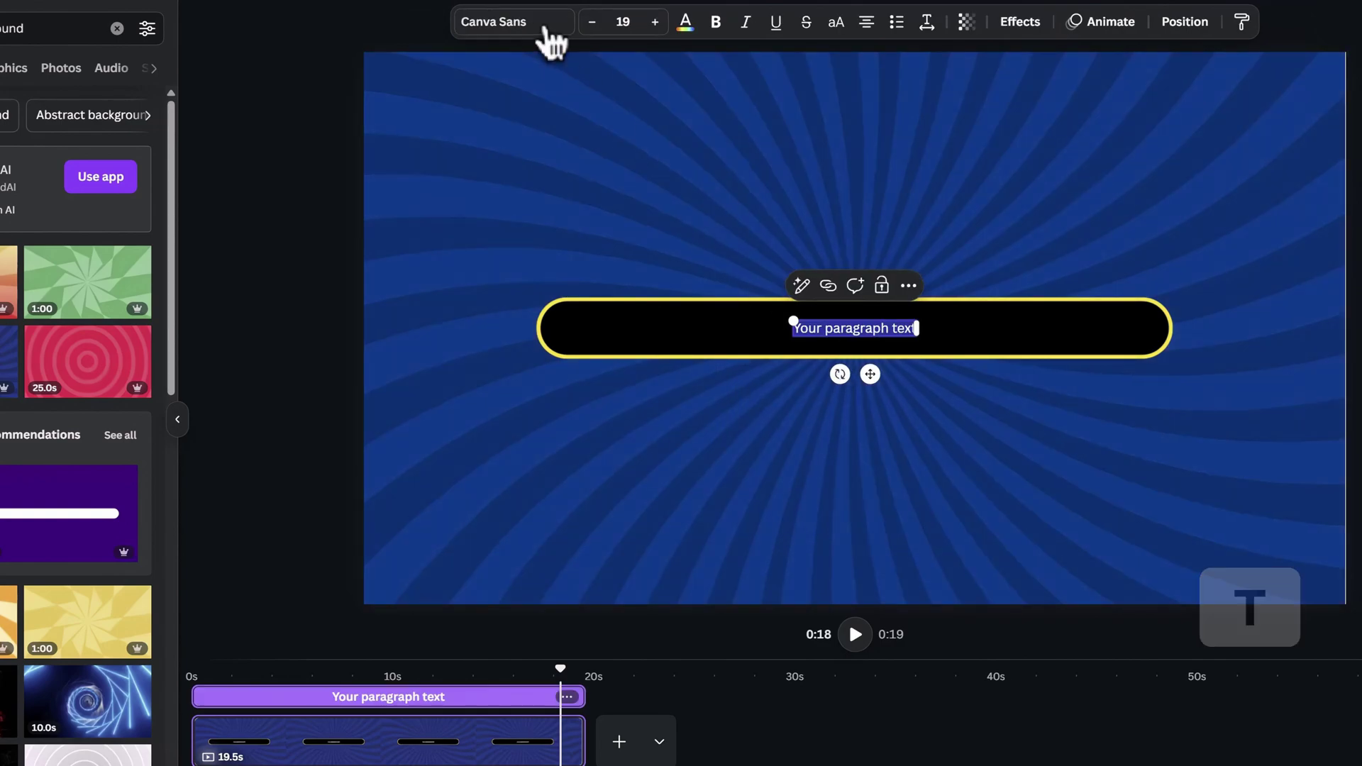
left_click(543, 27)
type("gordita")
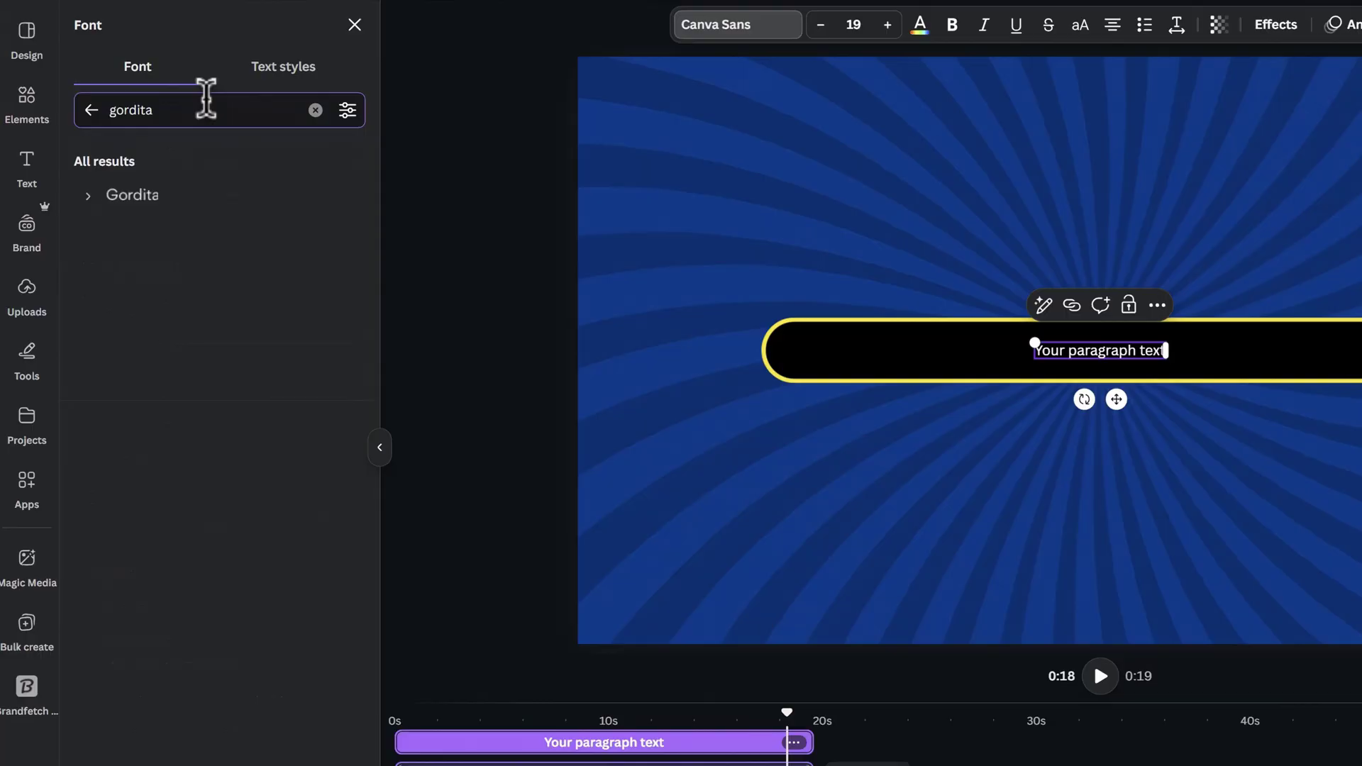
left_click(188, 213)
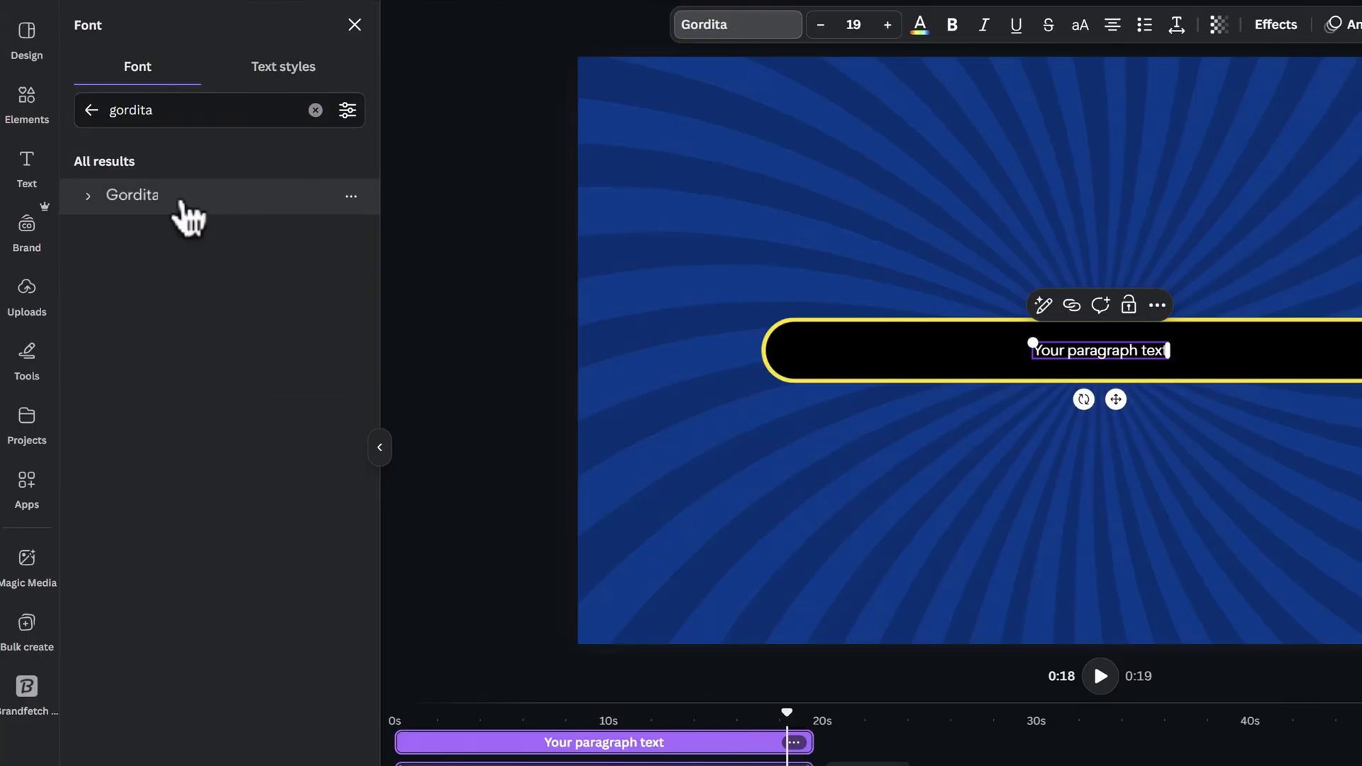
left_click(91, 198)
left_click(223, 312)
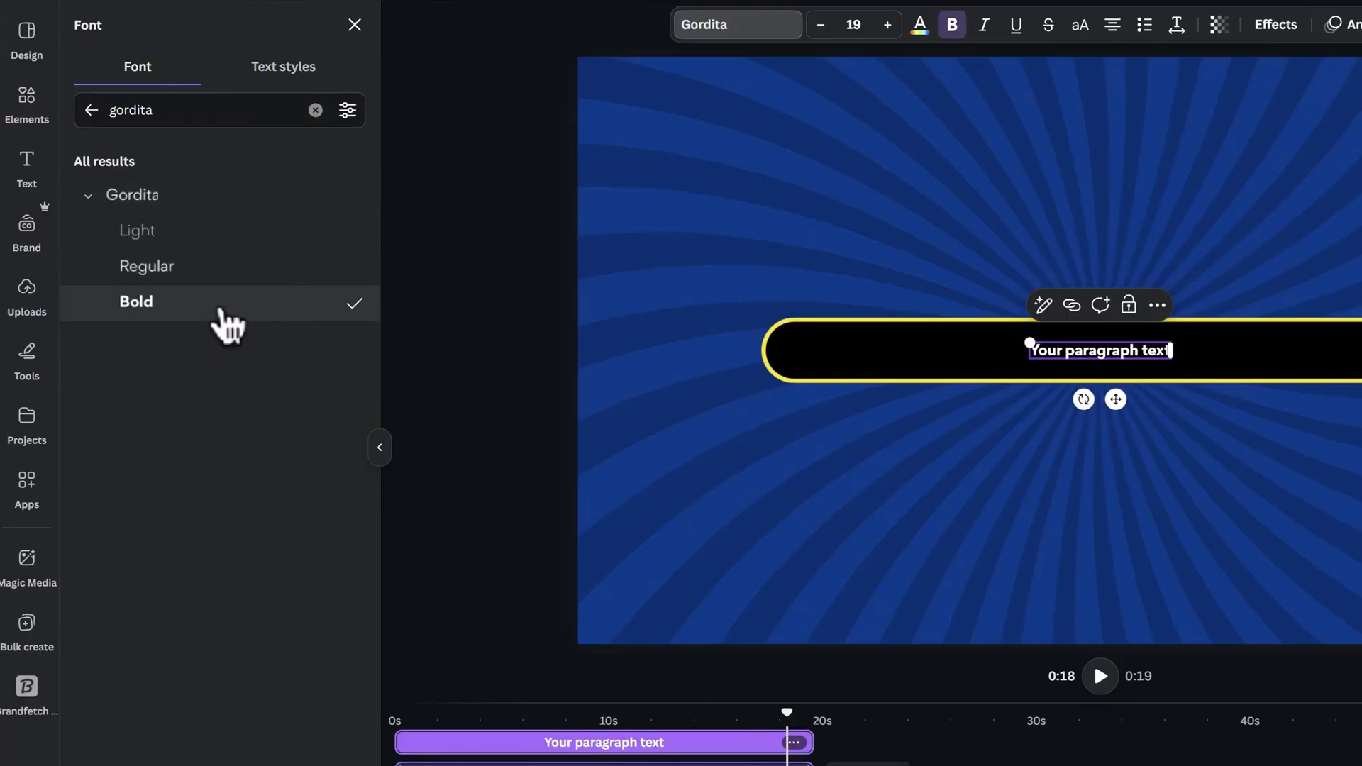
Step: Replace the placeholder text with "brain teaser & riddle quiz", make it uppercase and set its font size to 48
key("ctrl+a")
type("brain teaser & r")
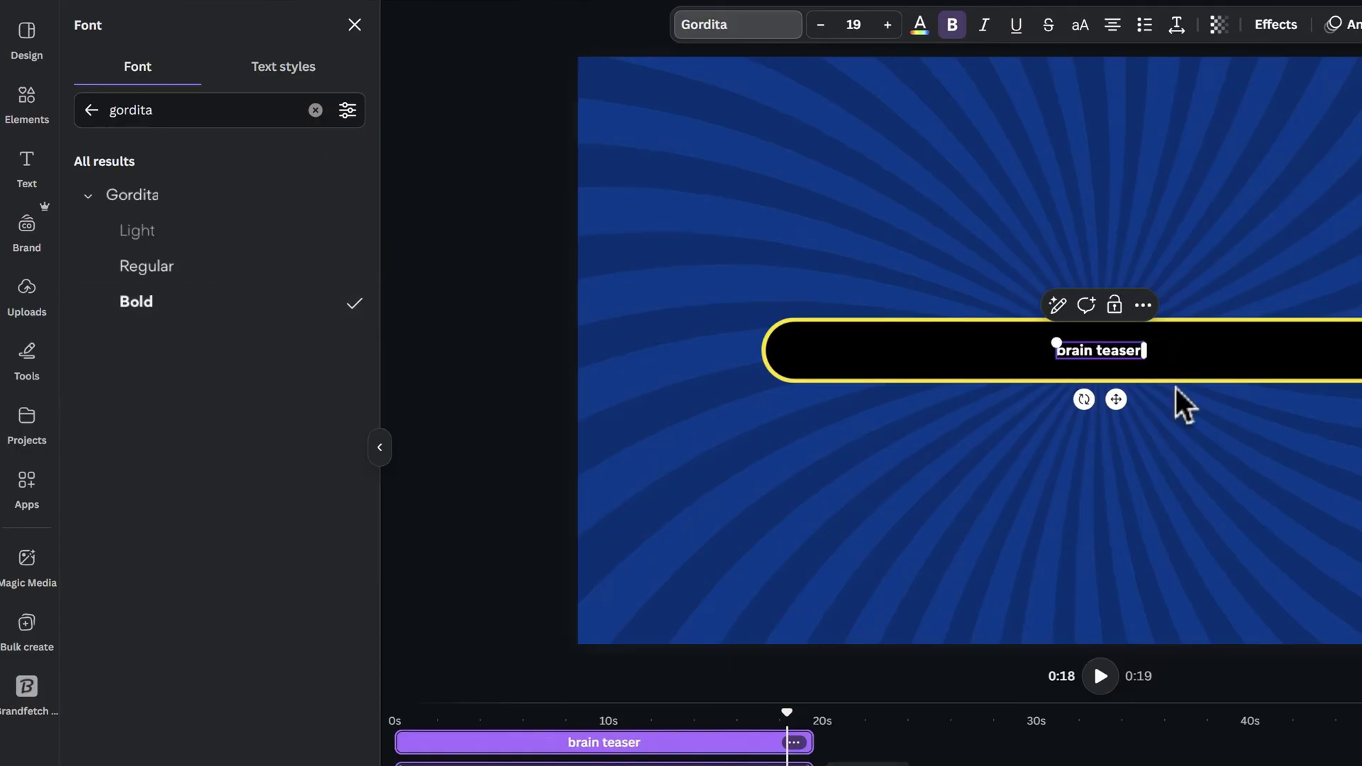
type("iddle quiz")
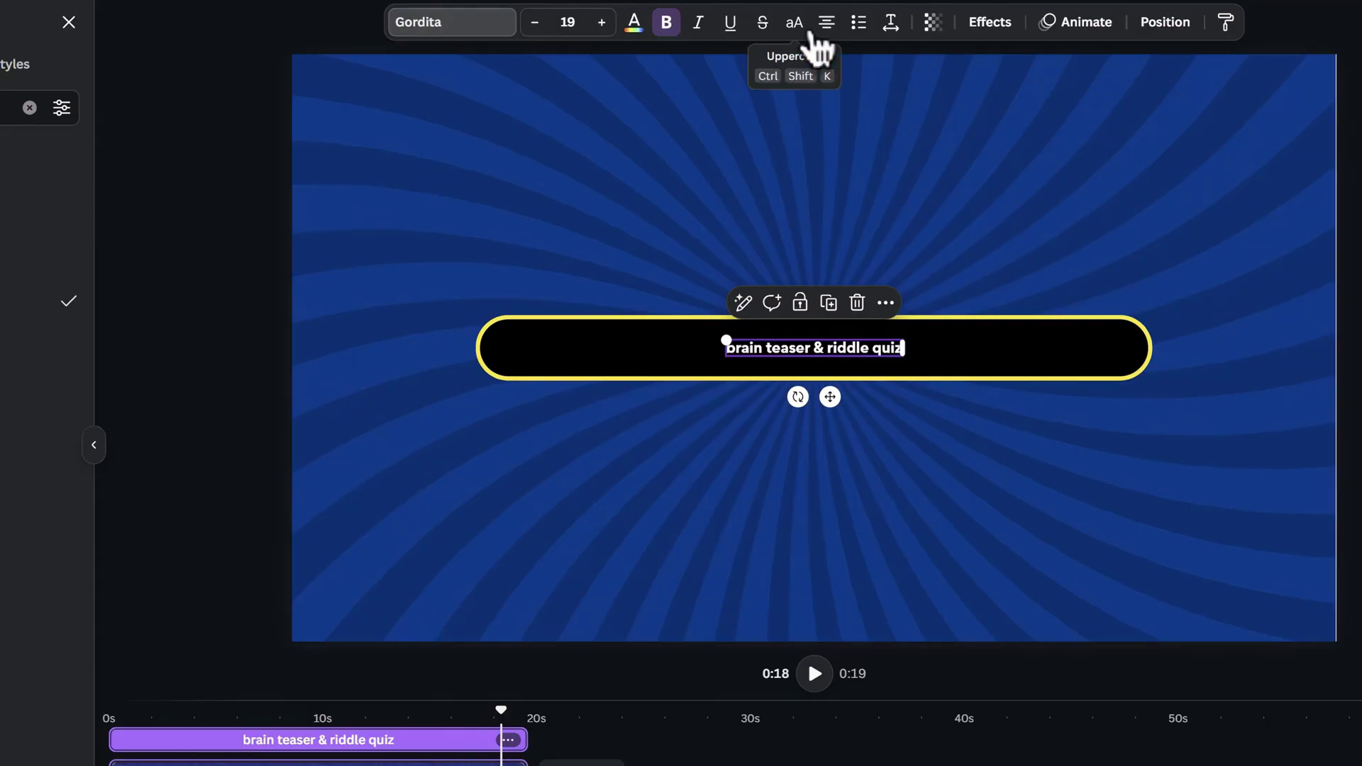
left_click(807, 28)
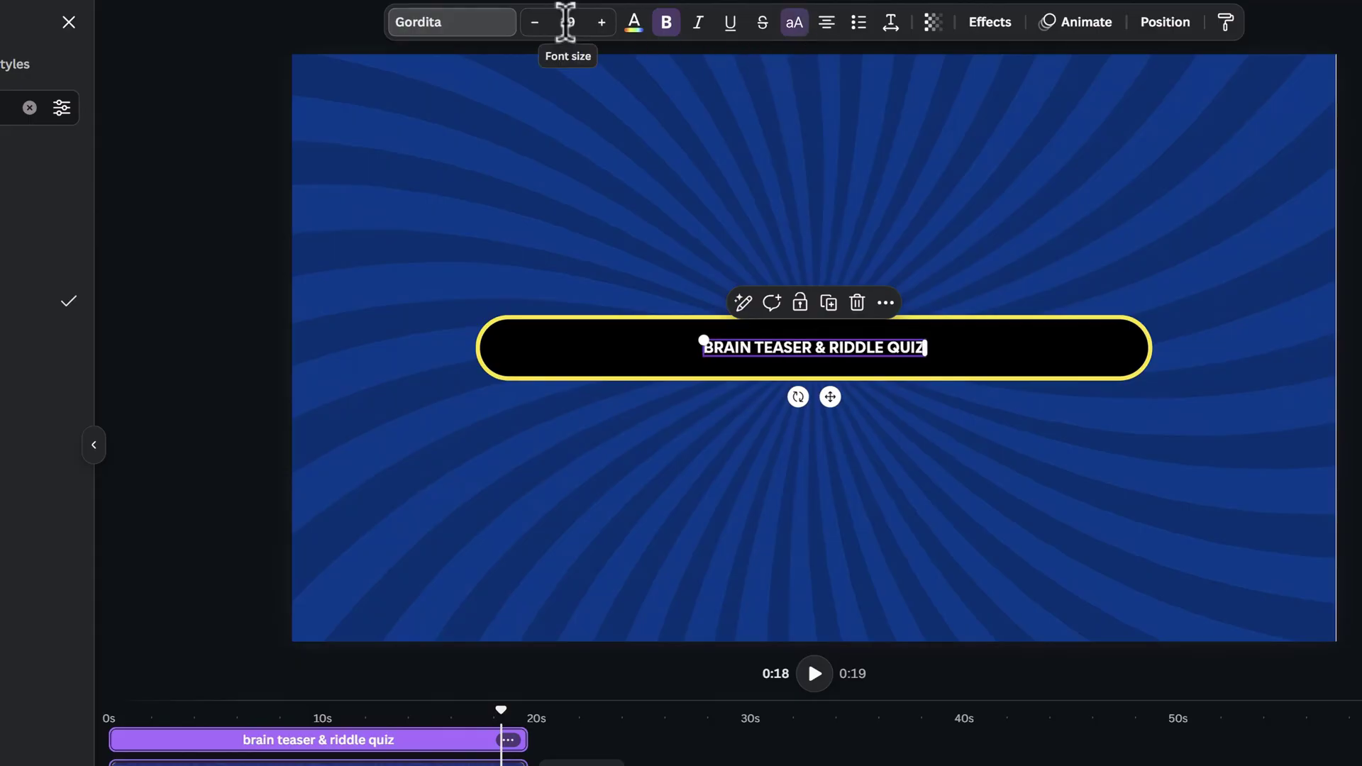
left_click(567, 21)
left_click(560, 531)
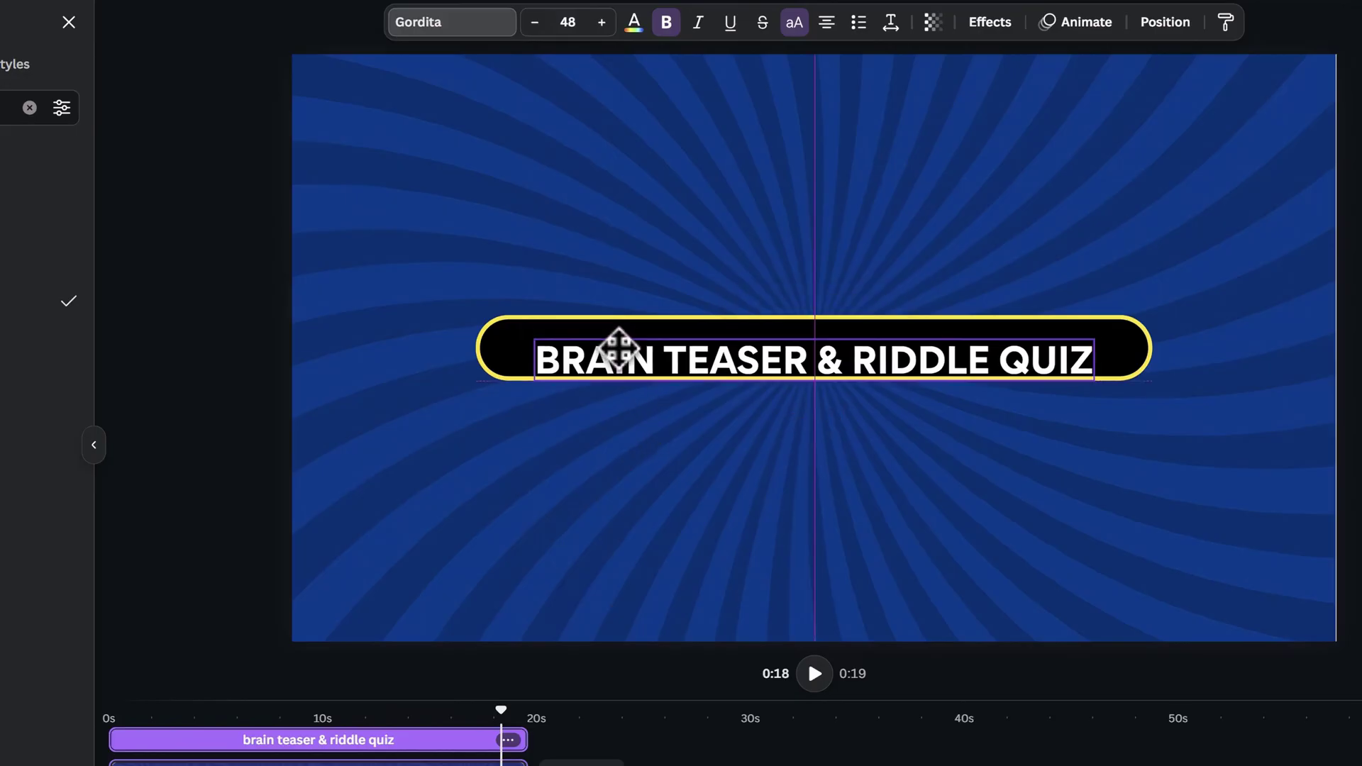
Step: Center the title text in the pill, group the two, and move the group to the page's top center
left_click(615, 347, "shift")
left_click(788, 281)
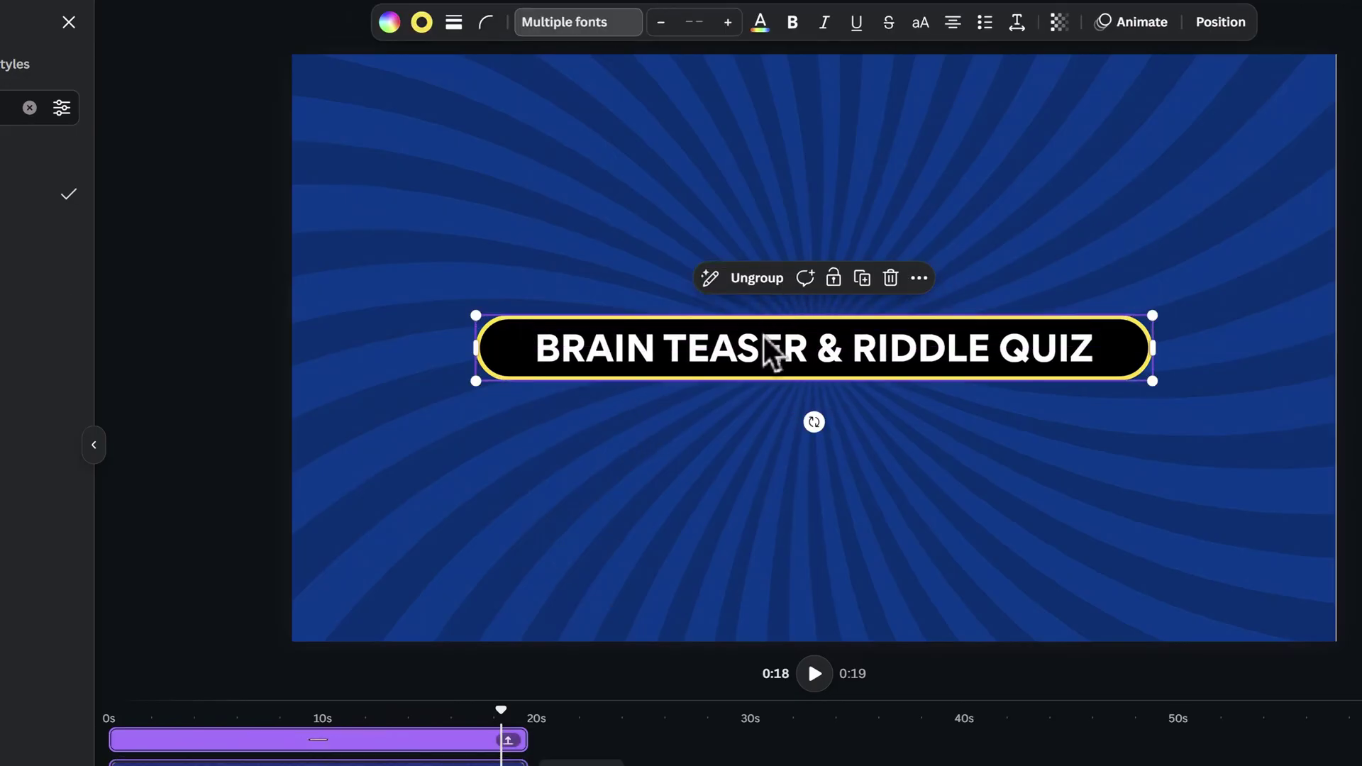
left_click_drag(769, 356, 755, 128)
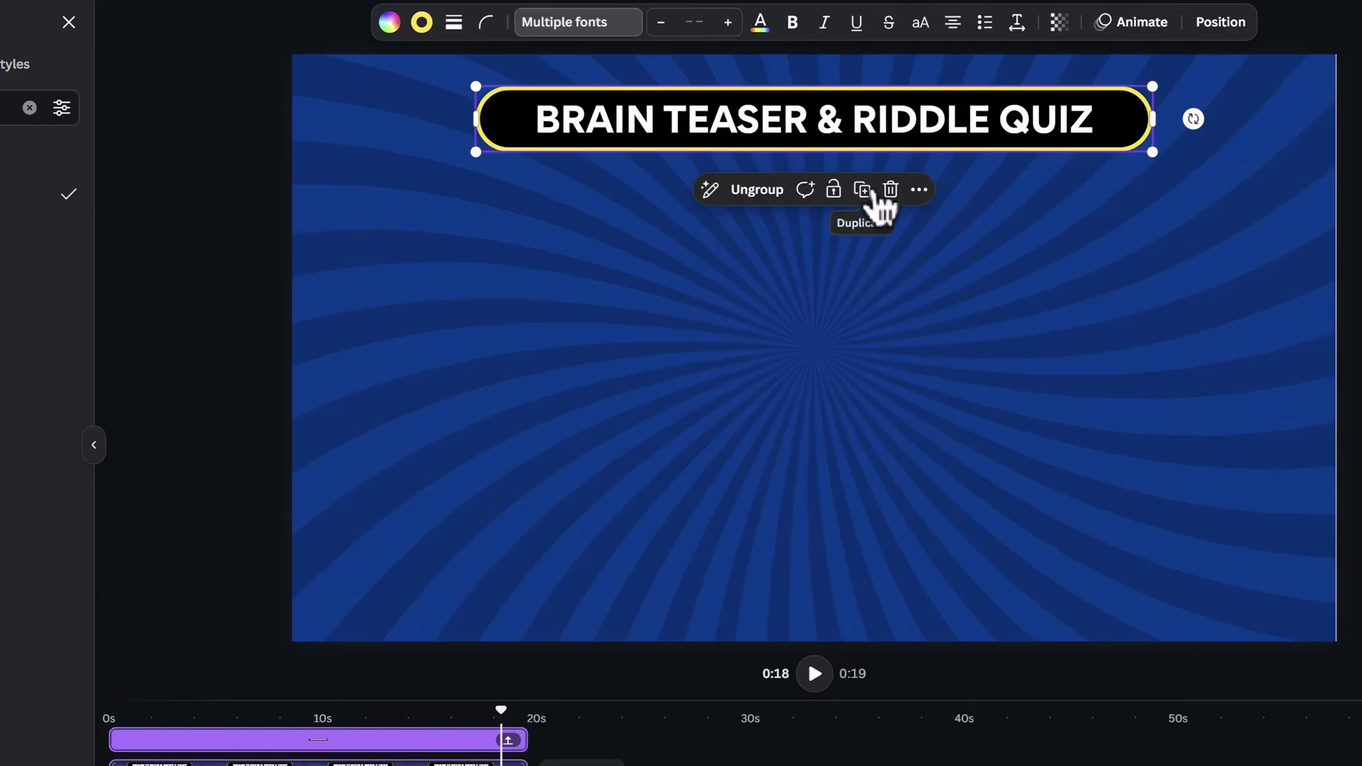
Step: Duplicate the title group, place the copy centered below the original, and ungroup it
left_click(873, 196)
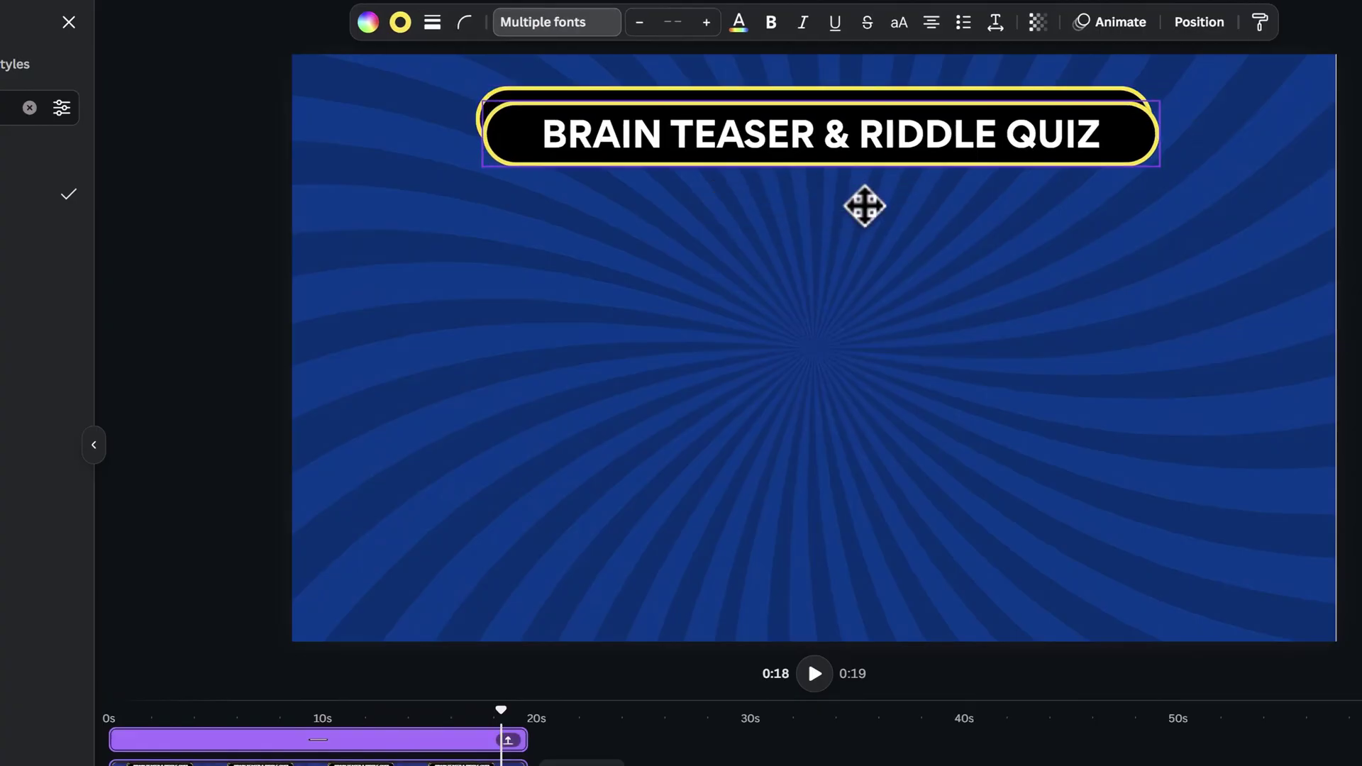
left_click_drag(863, 206, 852, 309)
left_click(777, 213)
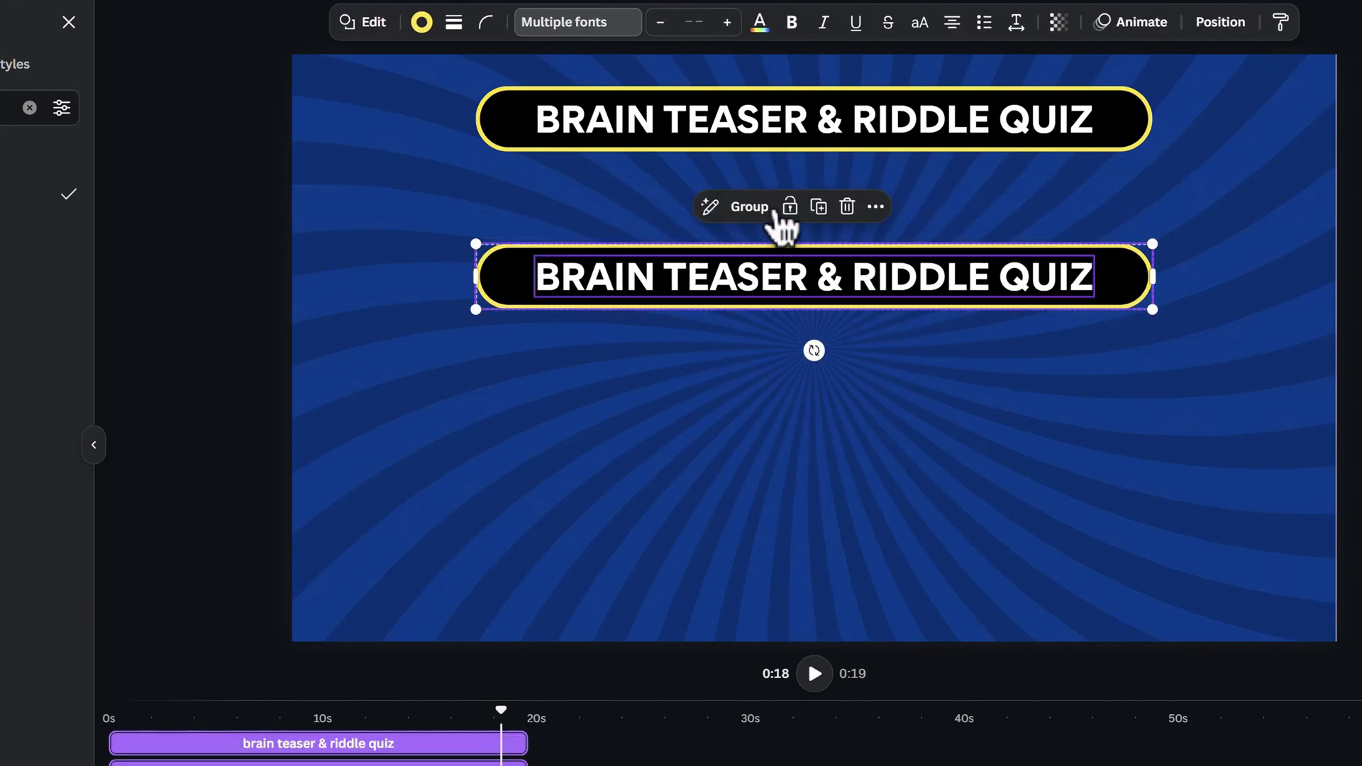
Step: Change the duplicated pill's text to "MEDIUM" and set its font size to 36
double_click(775, 276)
type("MEDIUM")
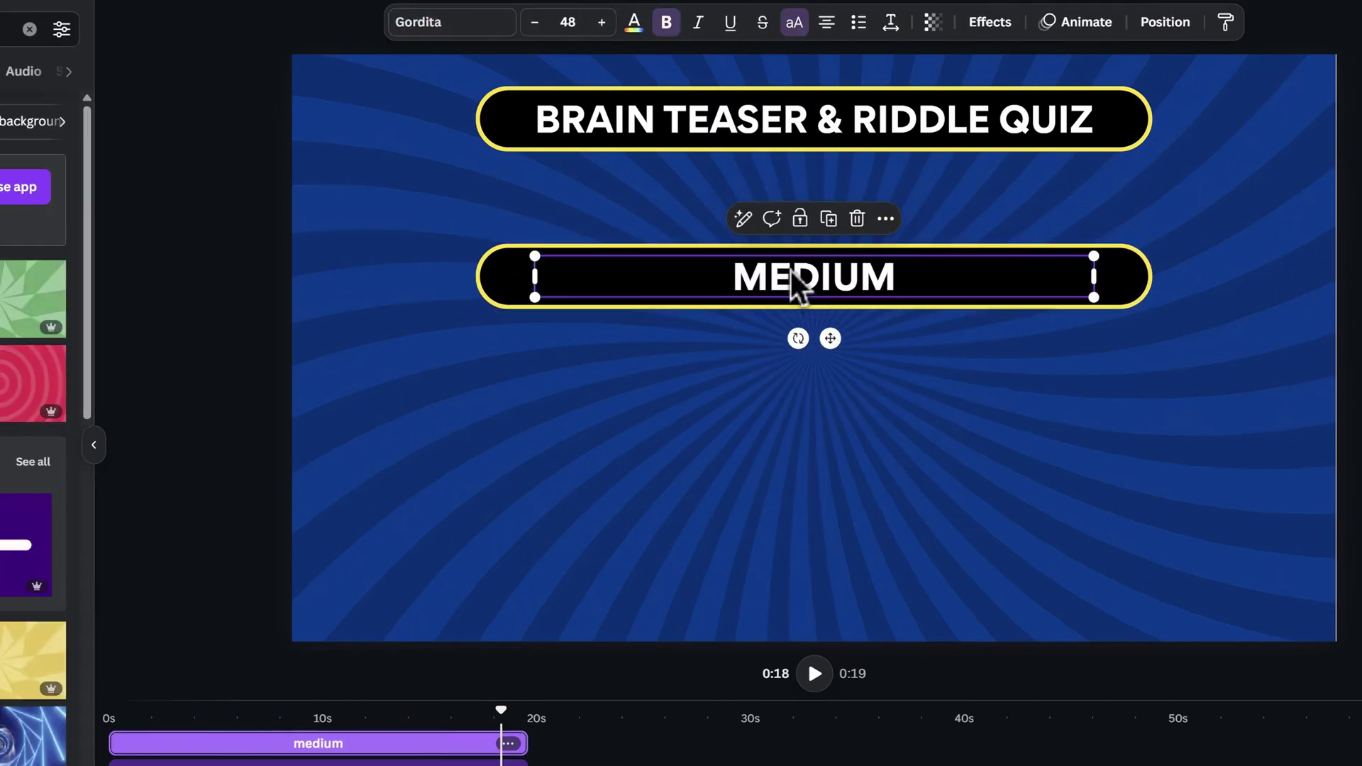
left_click(568, 22)
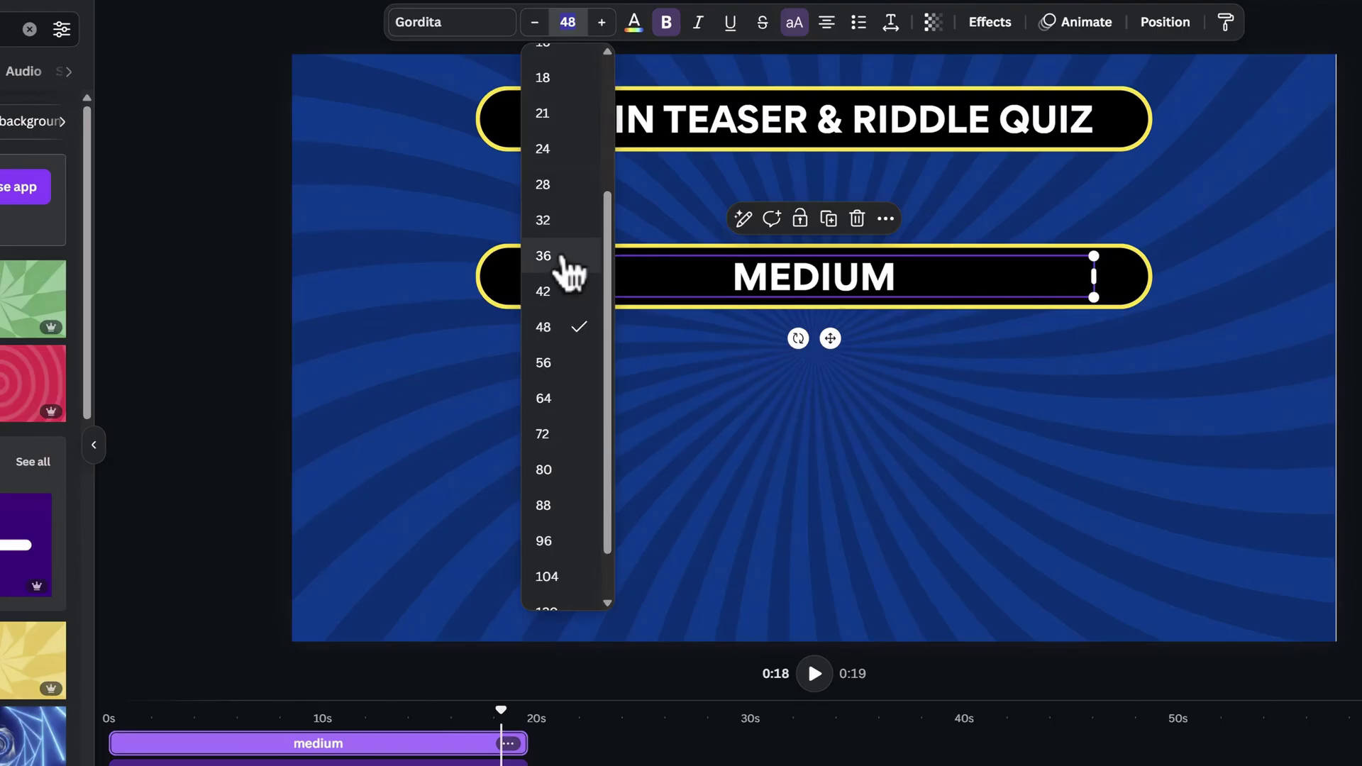
left_click(565, 261)
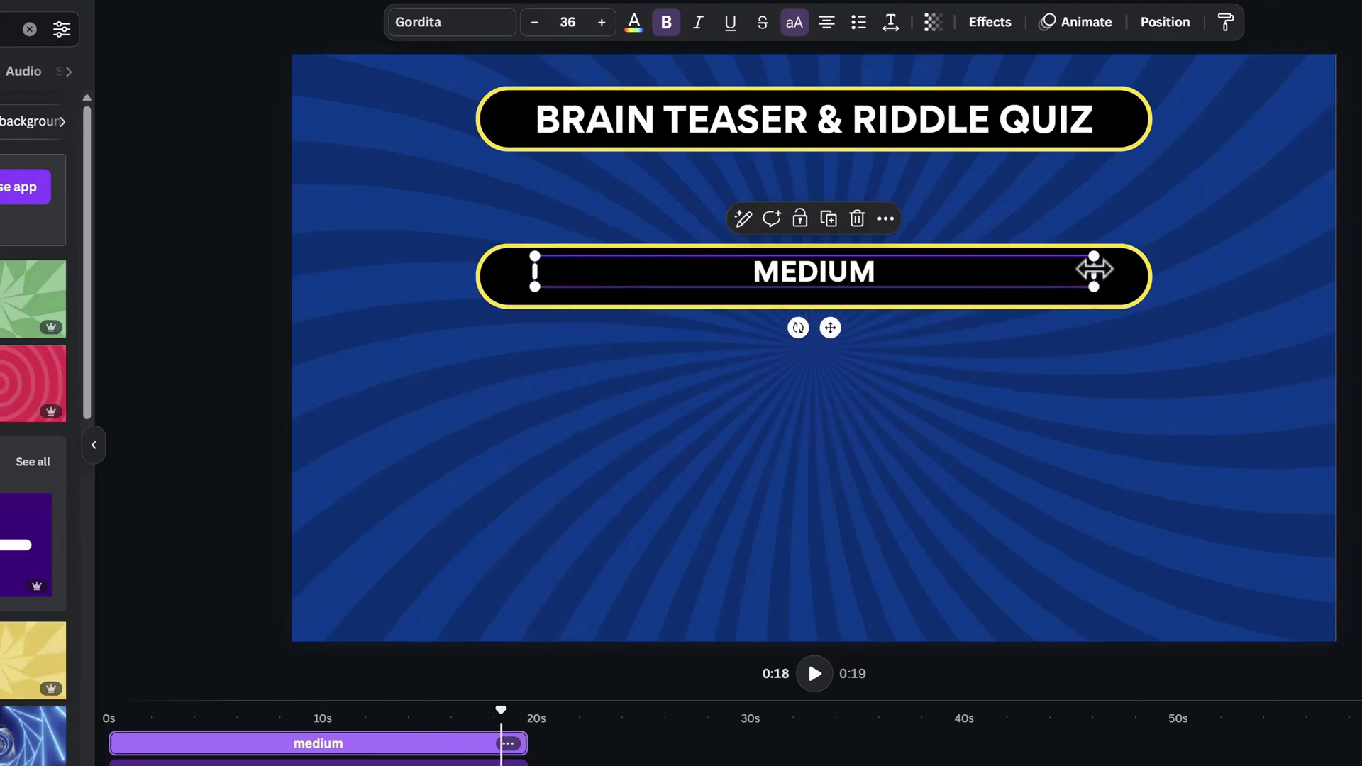
Step: Narrow the MEDIUM text box and its pill about their centers so the pill fits closely around the word
left_click_drag(988, 278, 910, 281)
left_click(1113, 280)
left_click_drag(1114, 280, 901, 270)
left_click(828, 291)
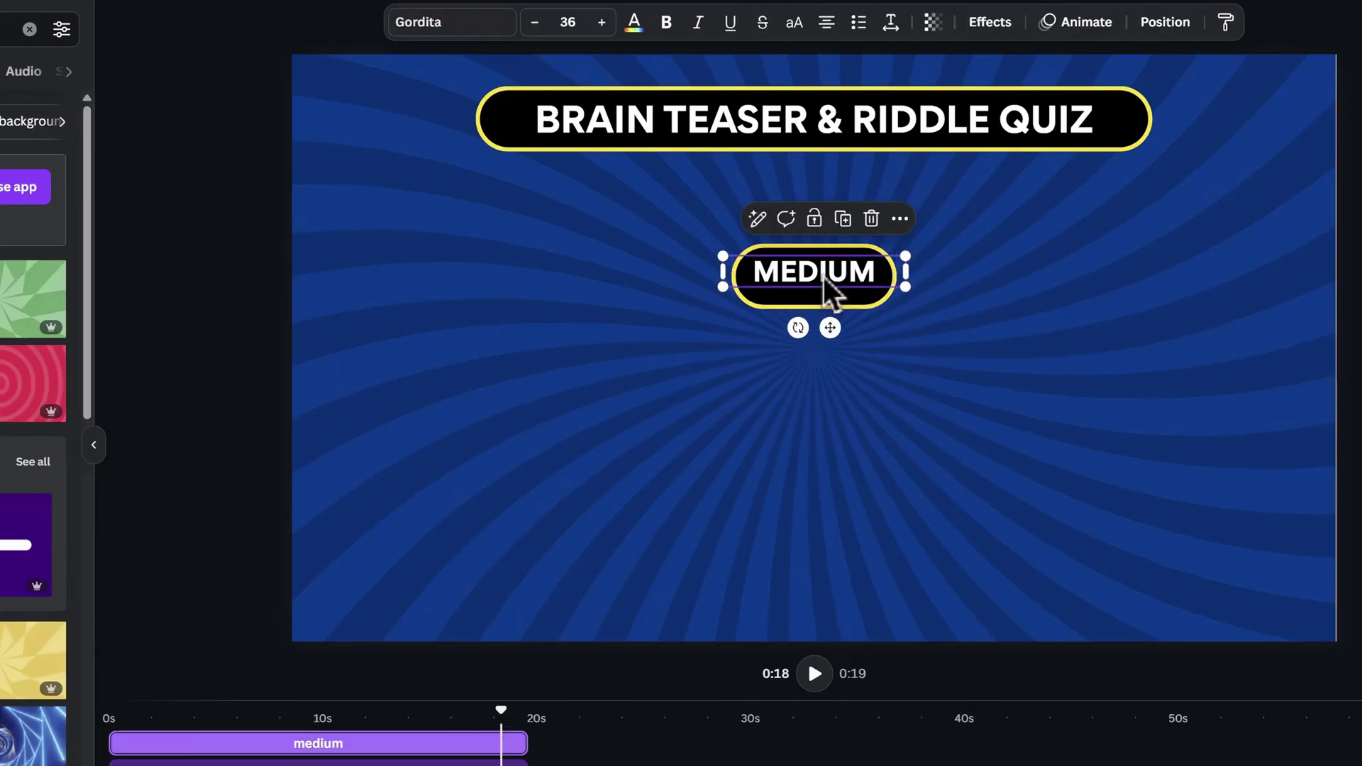
Step: Move the MEDIUM text and its pill beside the title banner's right end, aligned on the same row
left_click_drag(820, 287, 1241, 116)
left_click(718, 261, "shift")
left_click(505, 277)
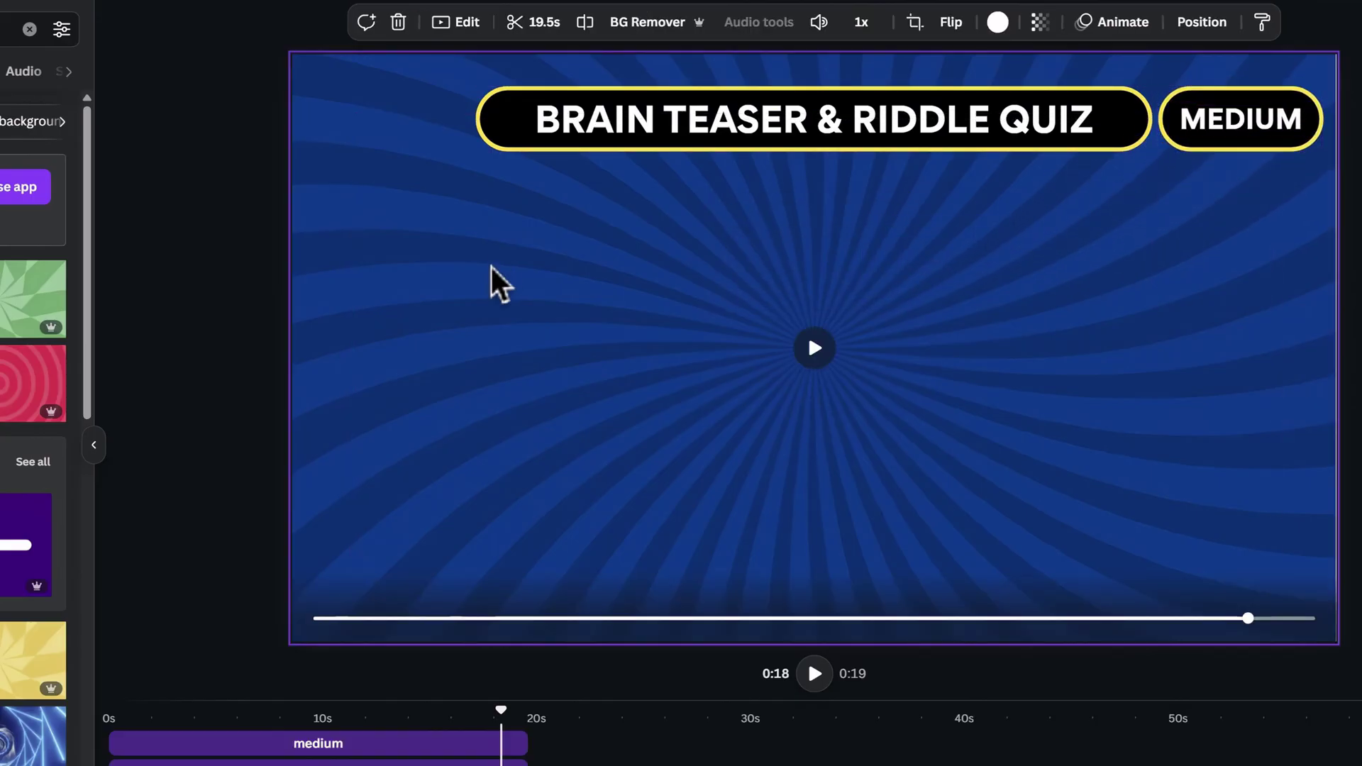
Step: Add a circle at the page center and fill it with black
key("c")
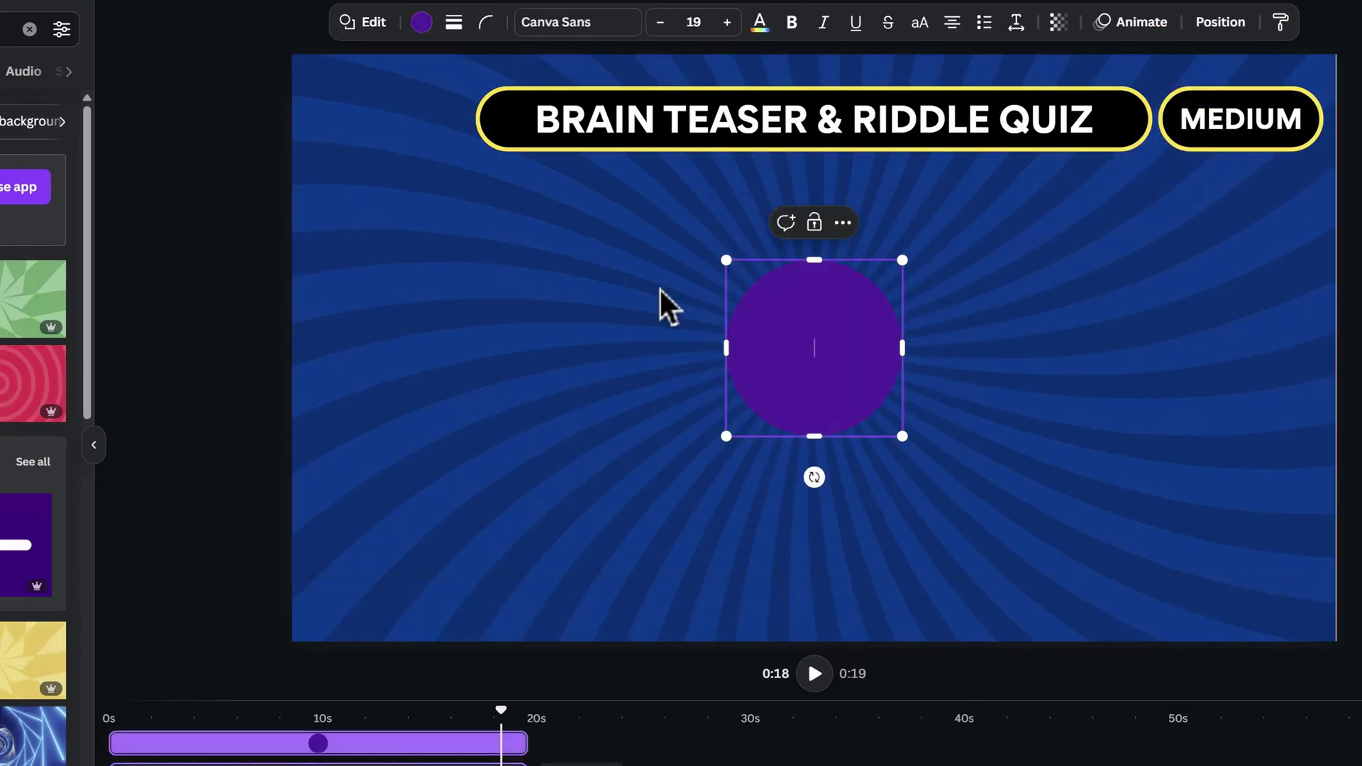
left_click(430, 25)
left_click(105, 149)
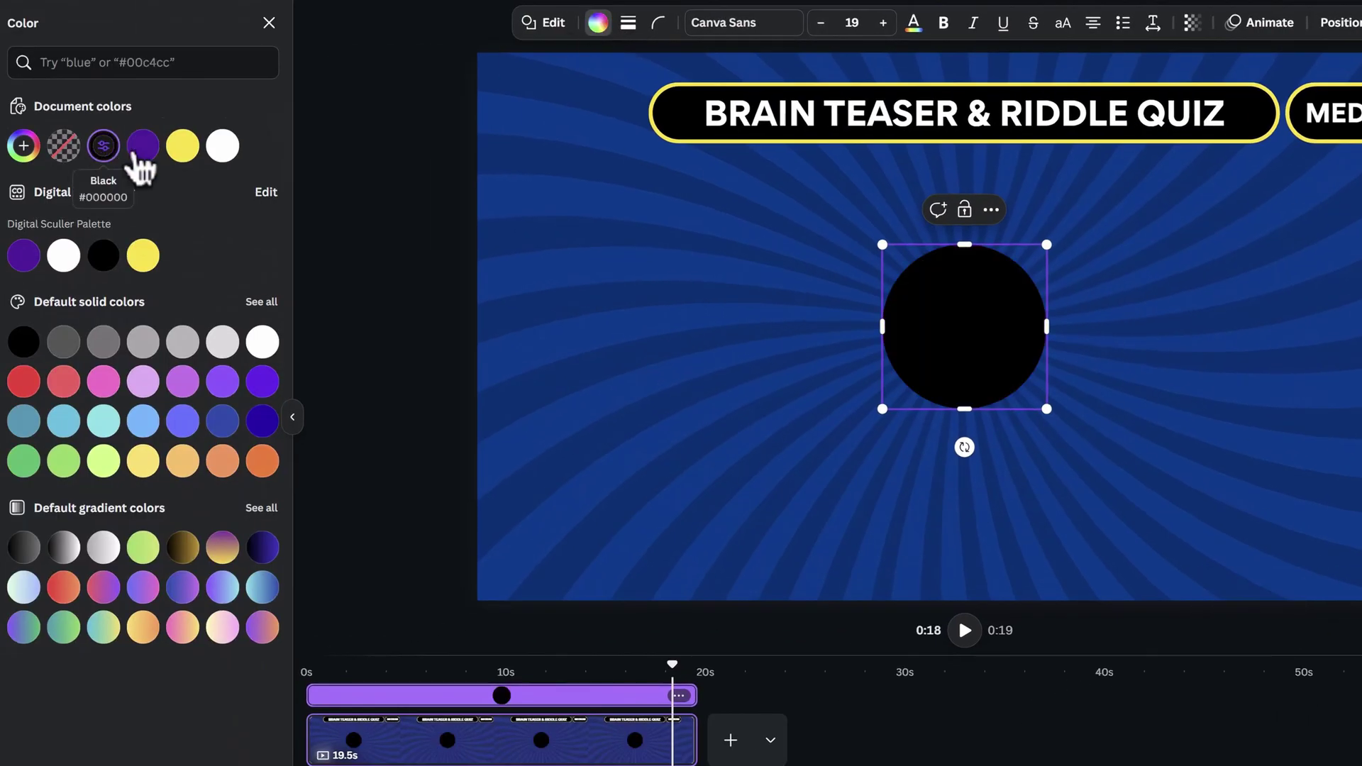
Step: Give the circle a solid yellow stroke of weight 8 and shrink it to roughly half its size about its center
left_click(629, 23)
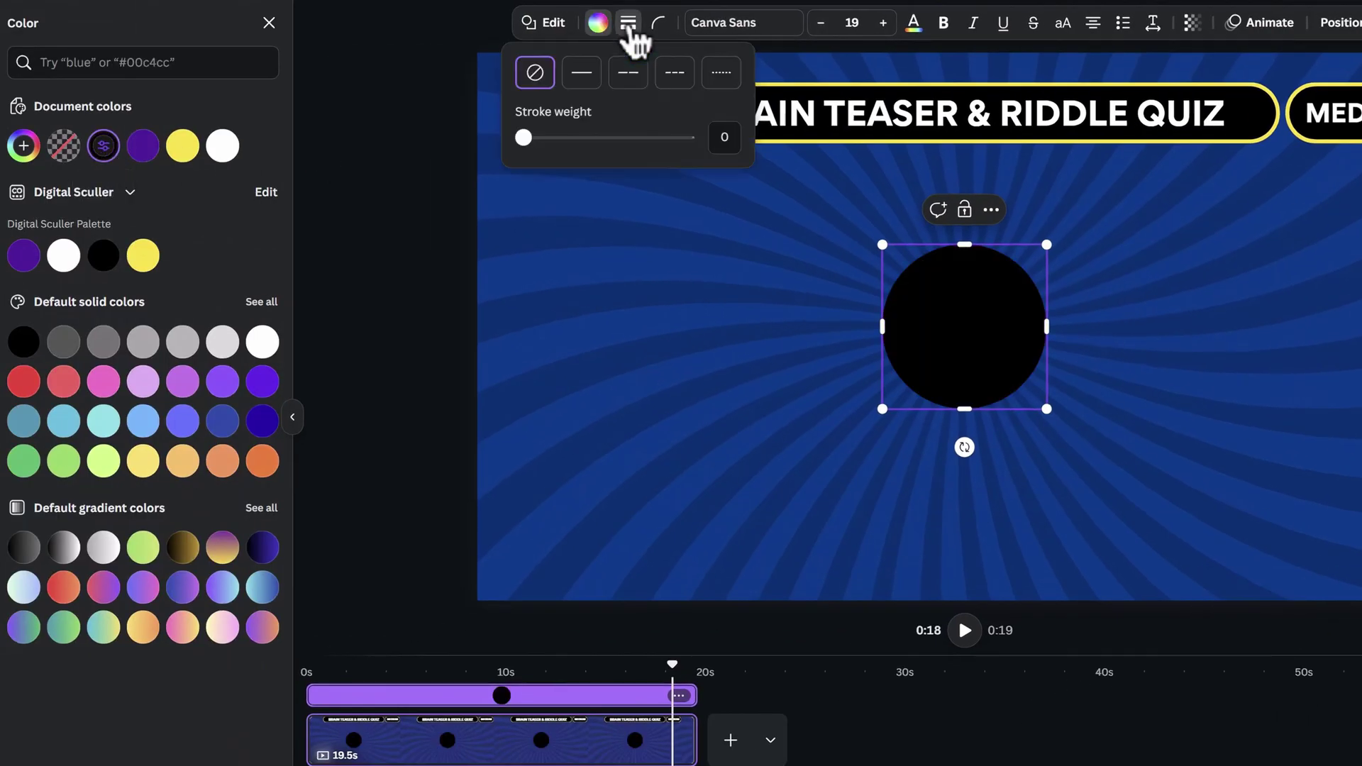
left_click_drag(547, 144, 543, 149)
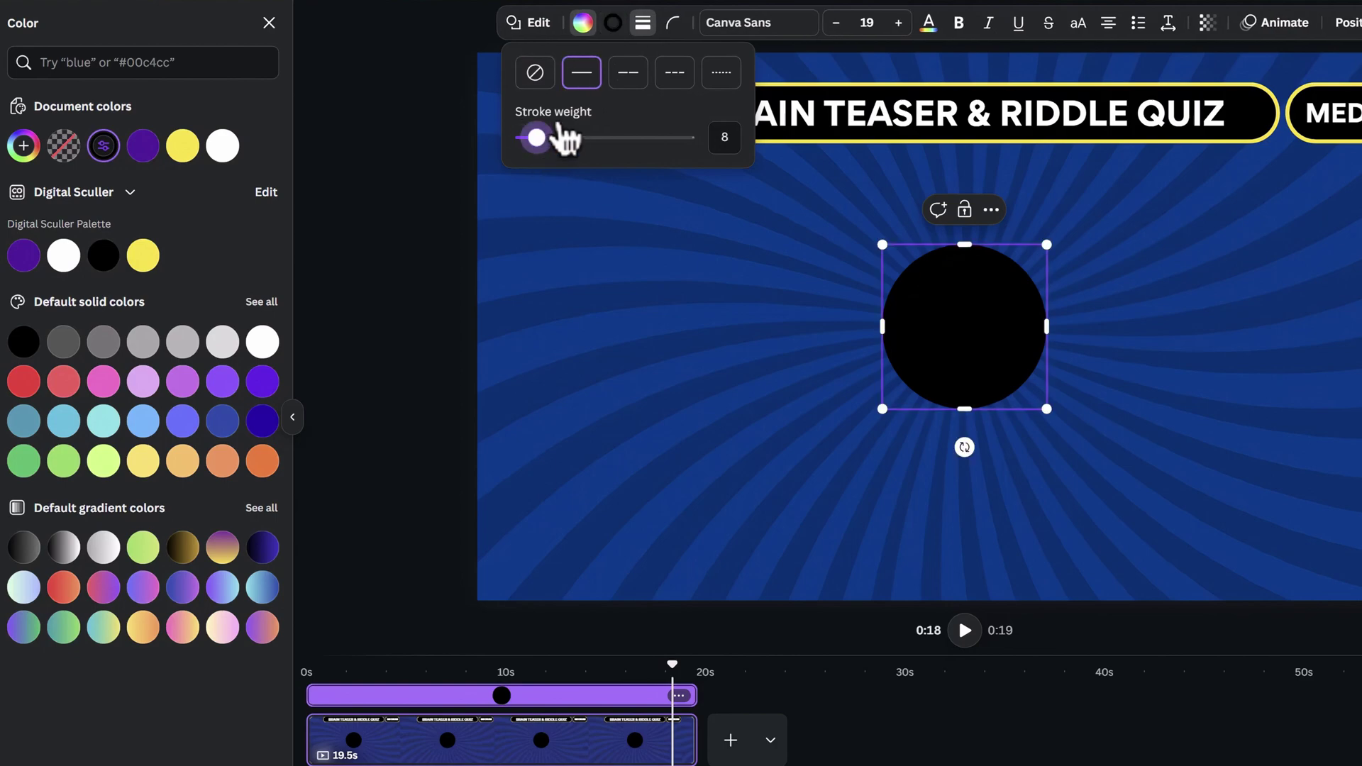
left_click(613, 22)
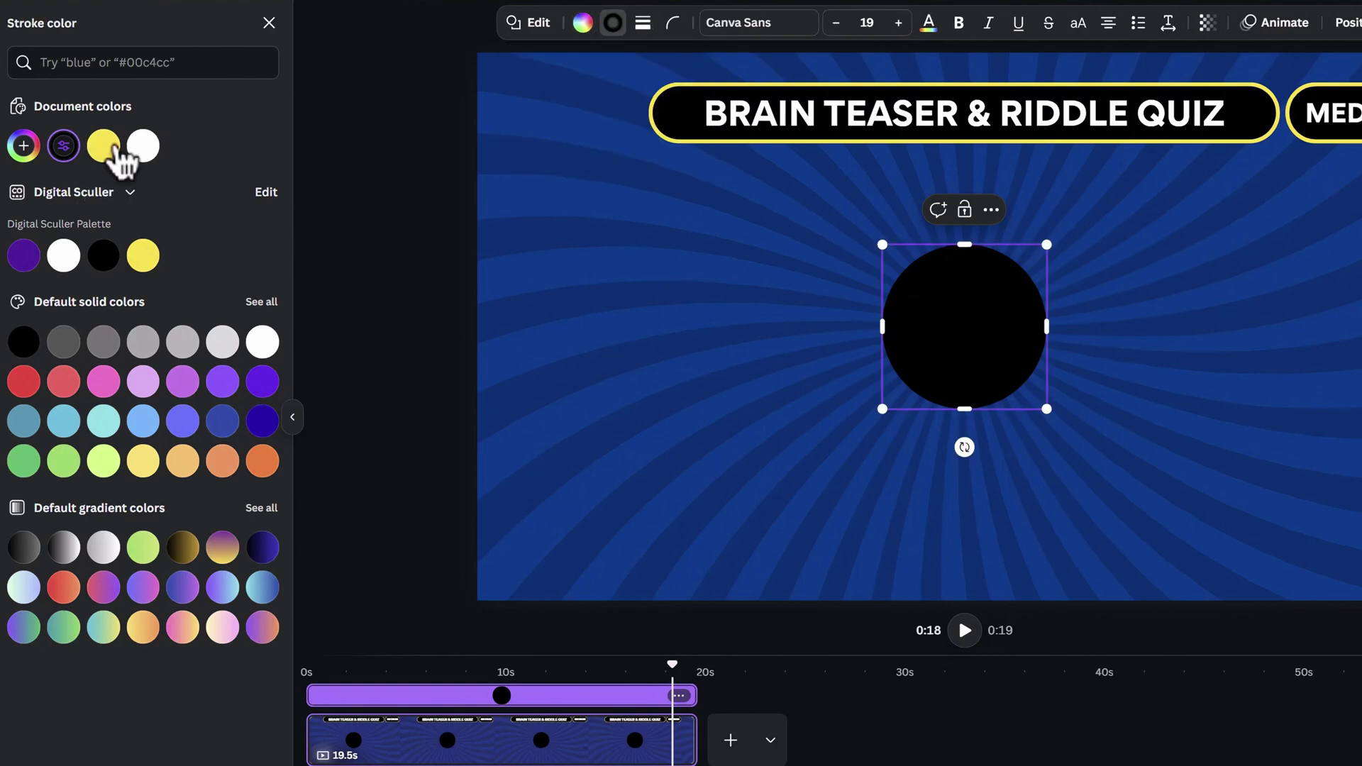
left_click(107, 149)
left_click_drag(1047, 409, 998, 360)
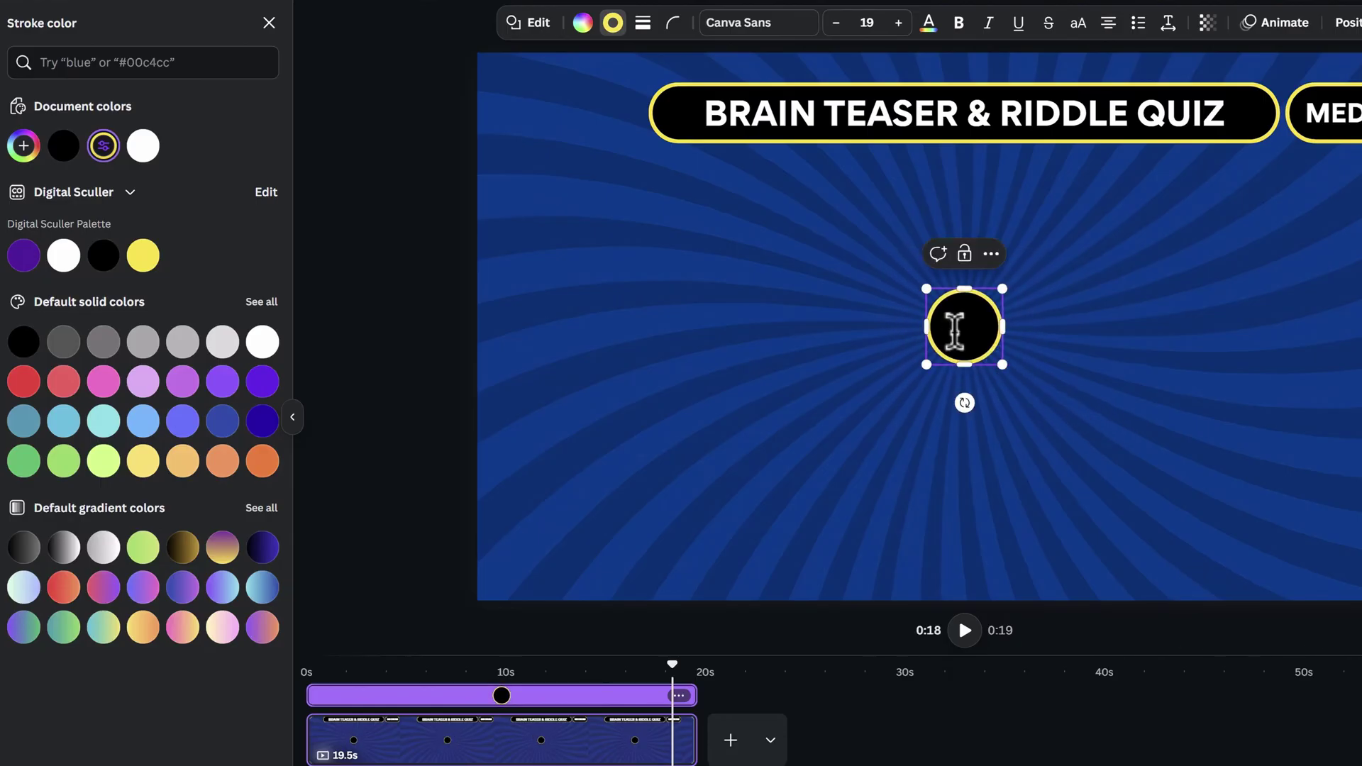
Step: Duplicate the MEDIUM text, place the copy over the circle and change it to "1"
left_click(1334, 114)
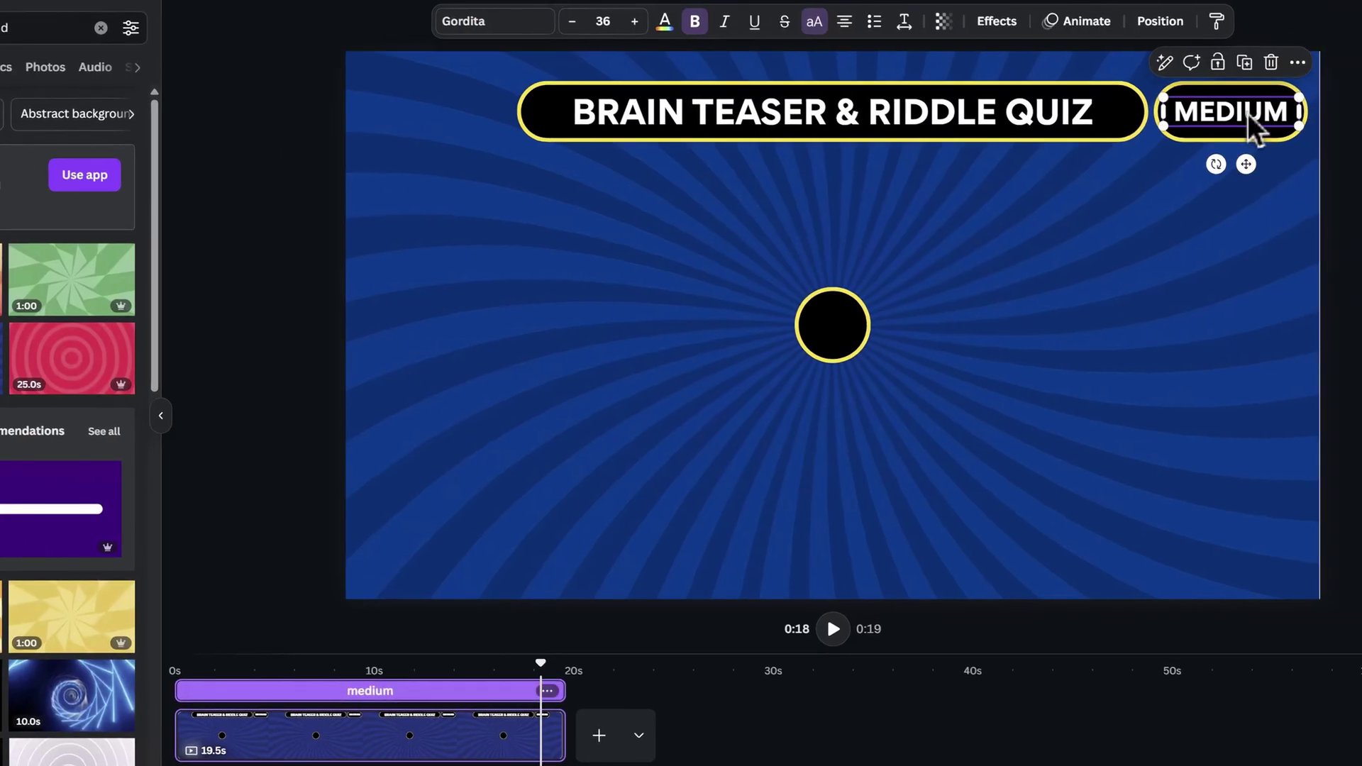
left_click(1246, 64)
left_click_drag(1246, 119, 838, 342)
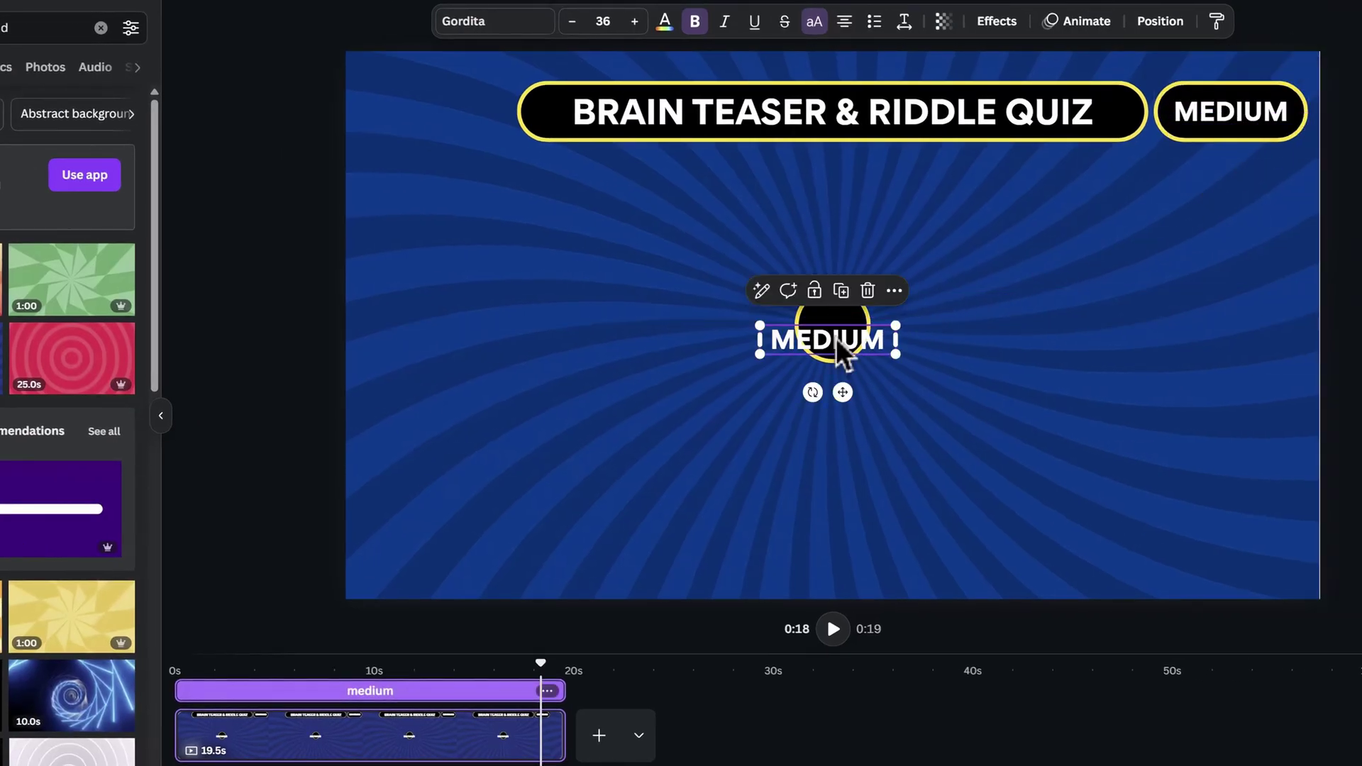
type("1")
left_click(875, 365)
left_click(828, 351)
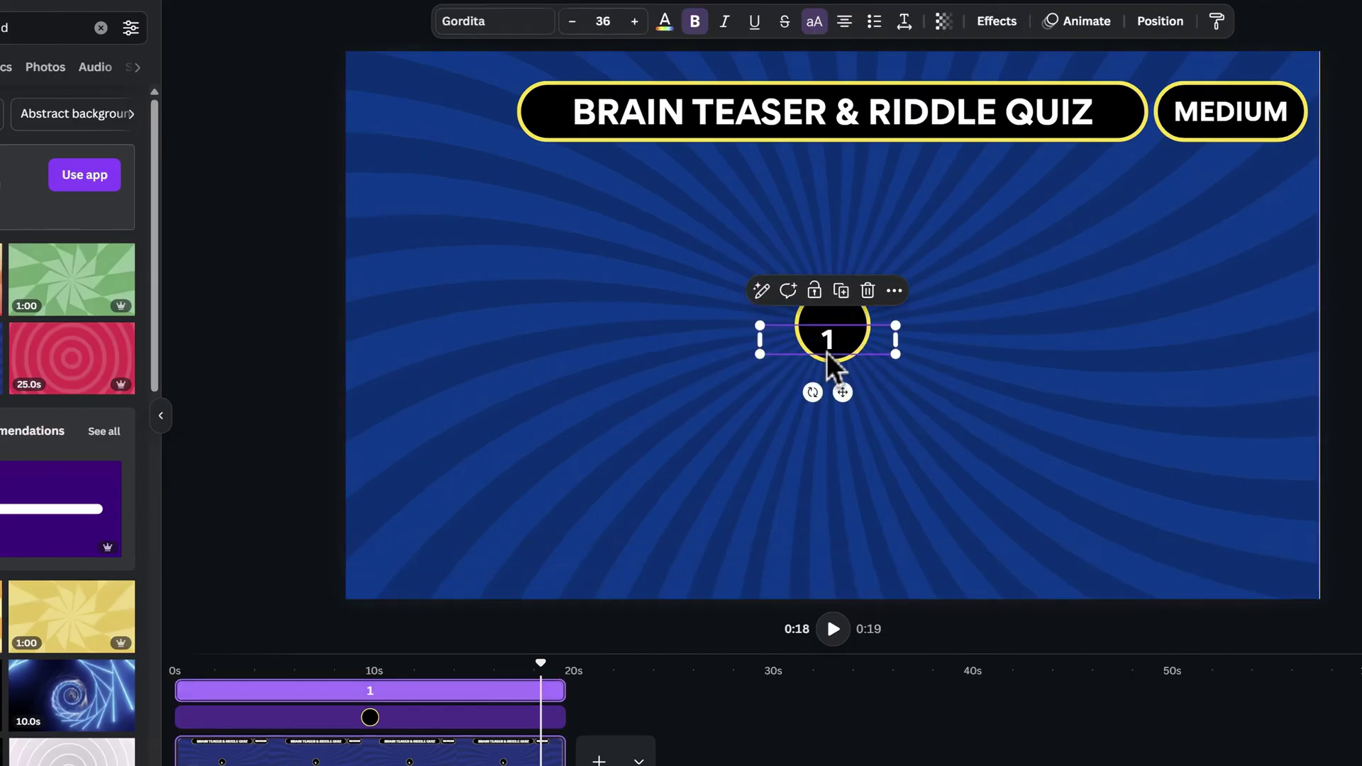
Step: Set the number's font size to 64 and move it, centered in its circle, to the page's top-left corner in line with the title
left_click(612, 25)
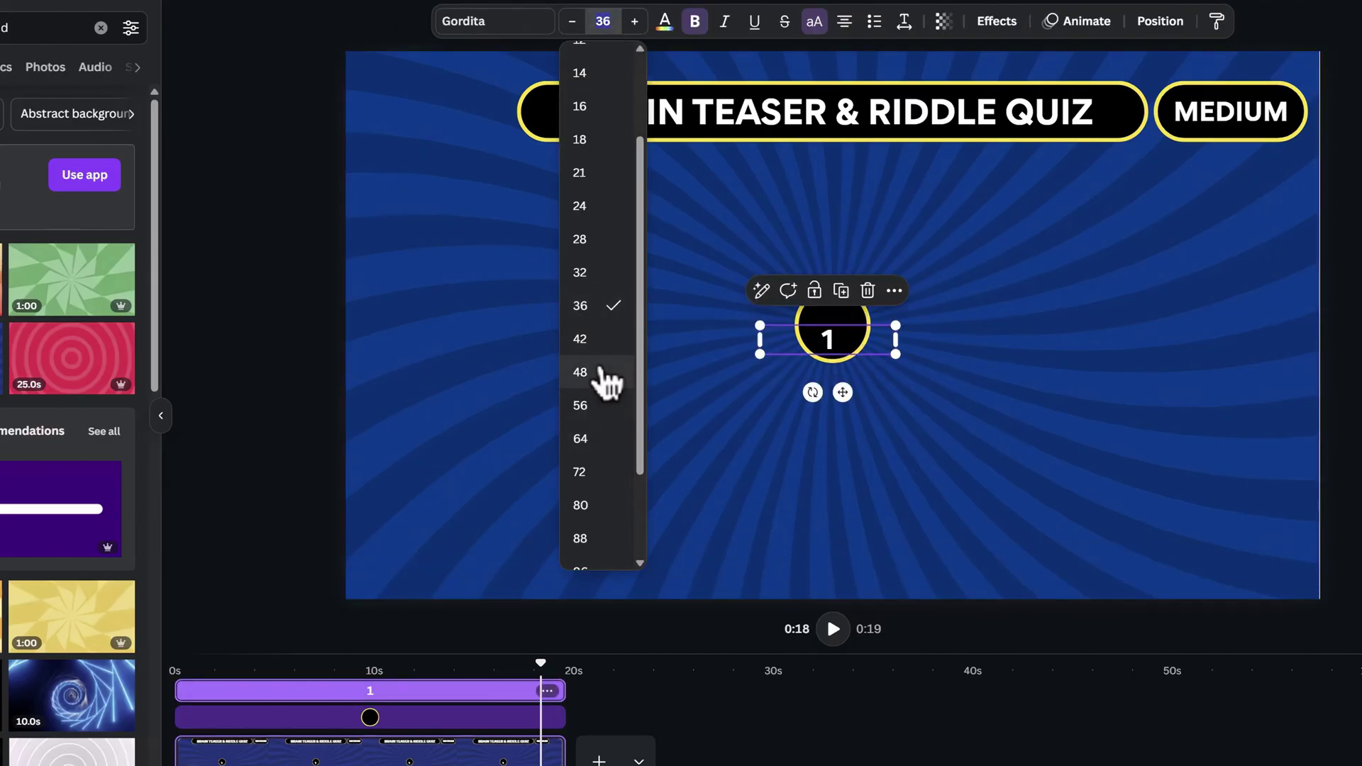
left_click(604, 439)
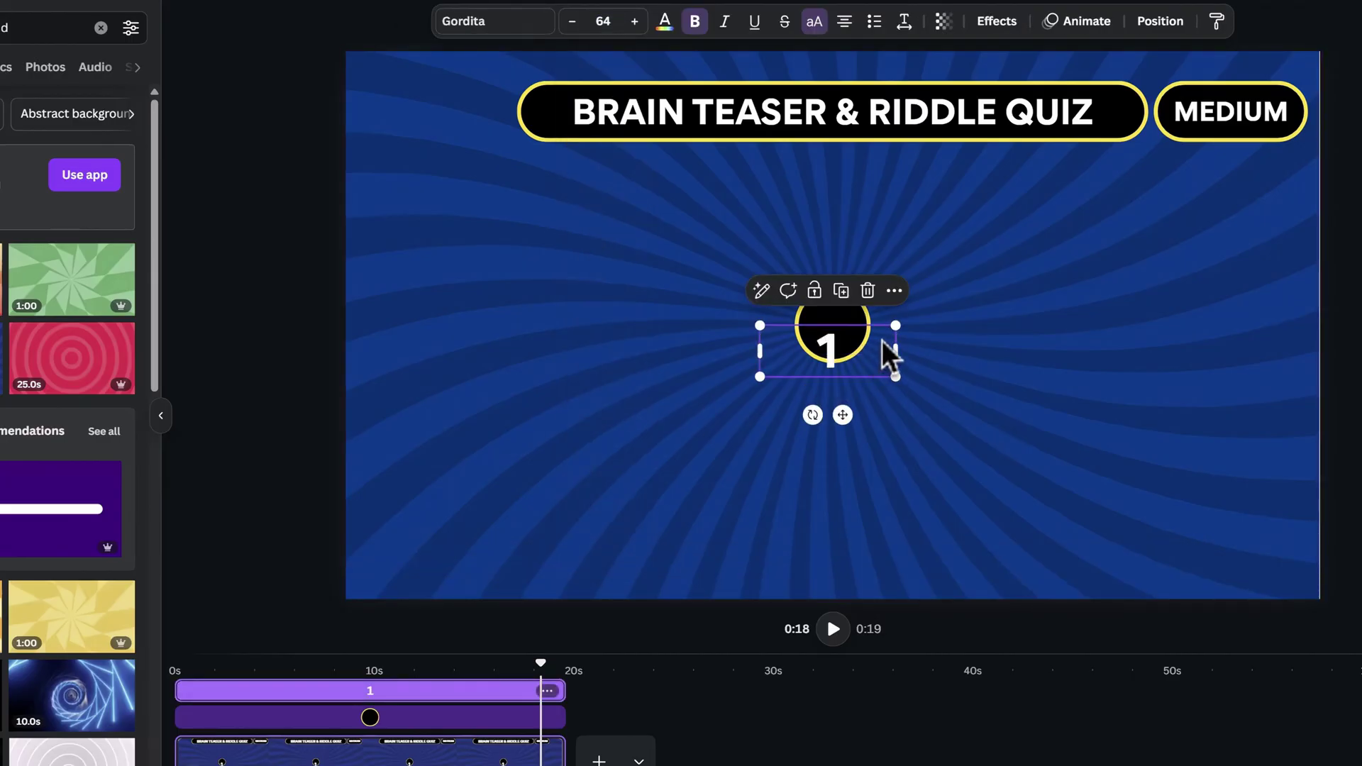
left_click_drag(883, 341, 427, 118)
left_click(814, 355, "shift")
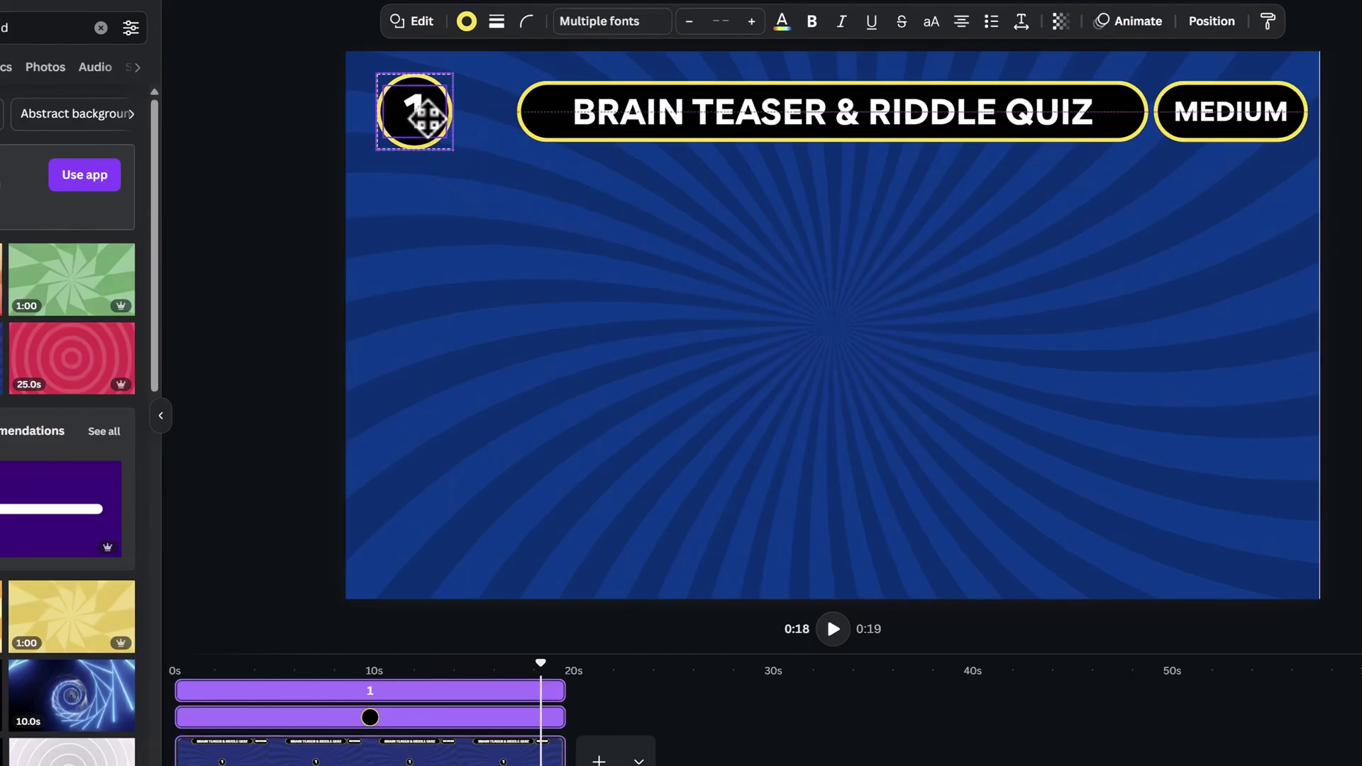
Step: Shift the title banner left to balance the gaps beside it, and nudge the MEDIUM label slightly left along the same row
left_click(661, 133)
left_click_drag(660, 133, 578, 119)
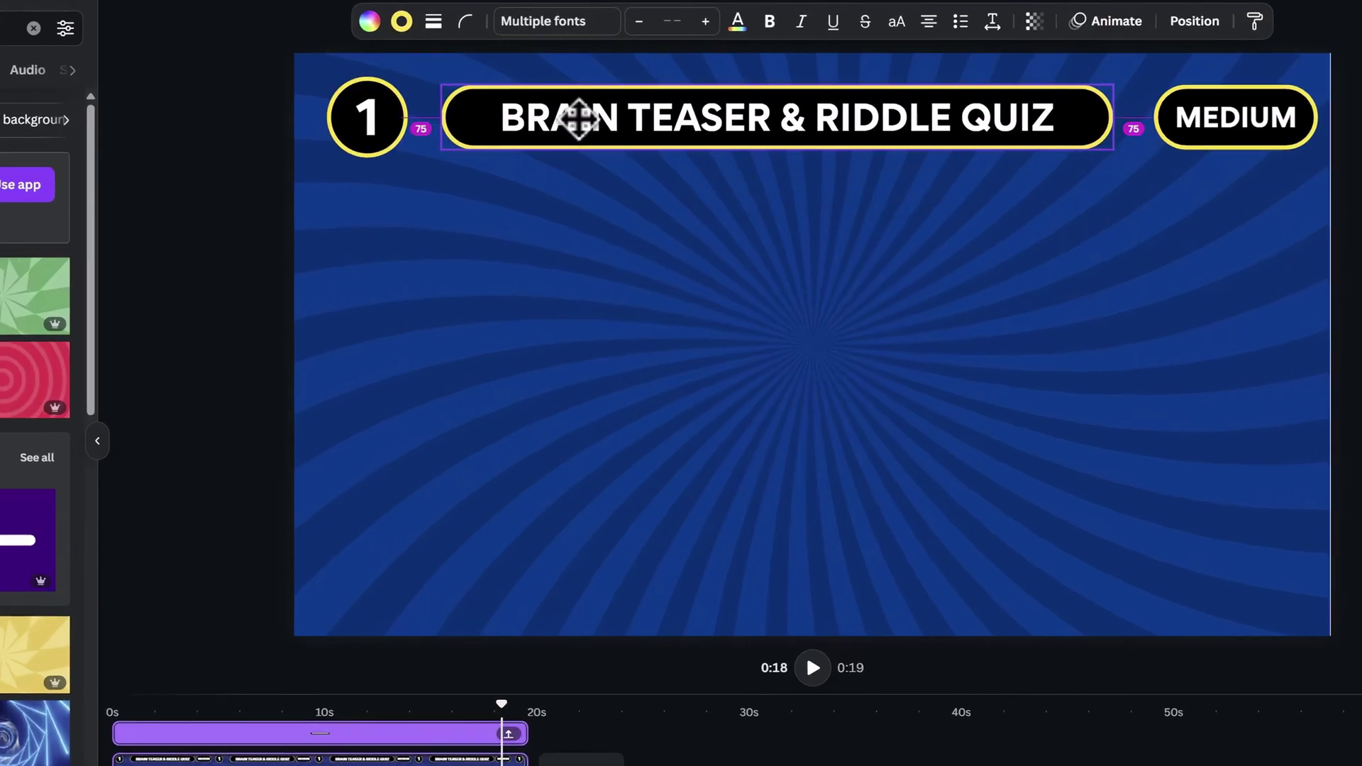
left_click(1244, 143)
left_click_drag(1244, 142, 1228, 116)
Step: Add a text box at the page center and color its text white
left_click(1046, 286)
key("t")
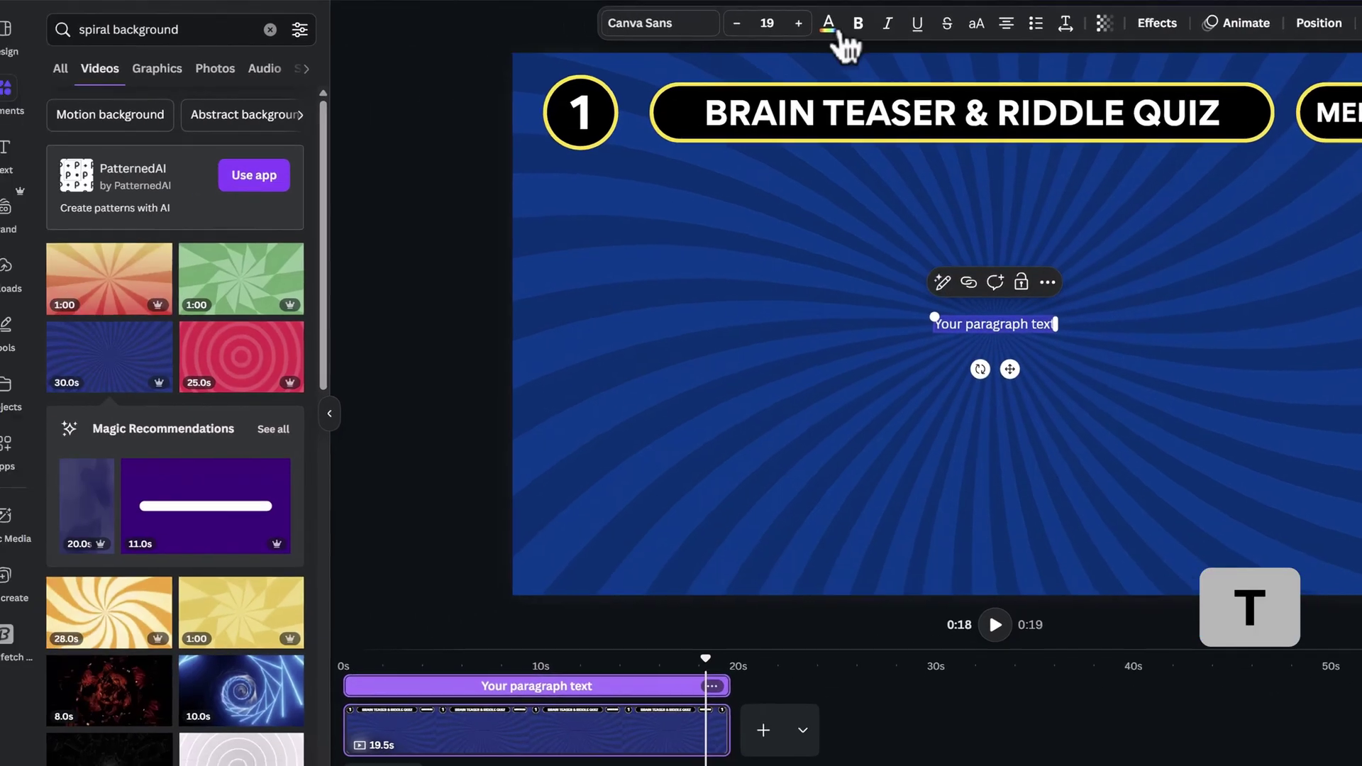
left_click(633, 21)
left_click(210, 147)
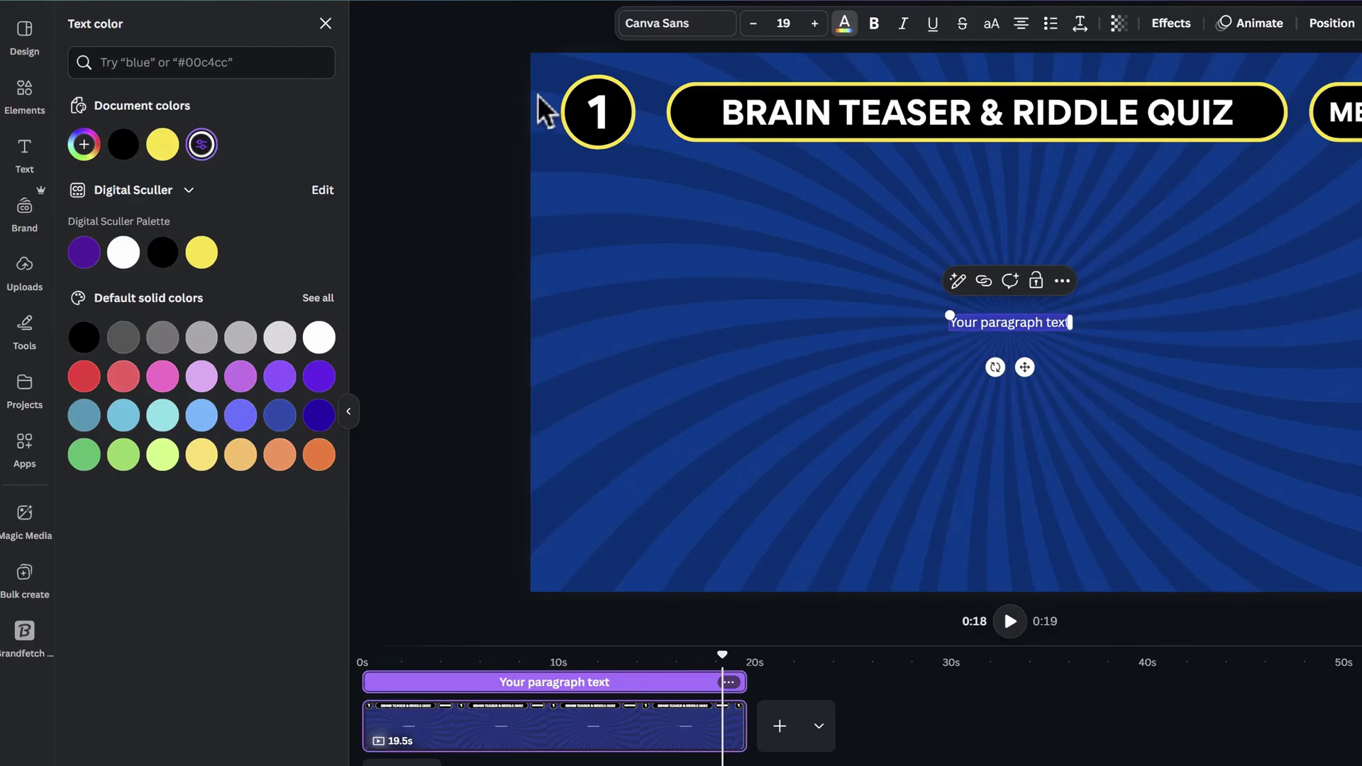
Step: Set the new text's font to Gordita Bold at size 64
left_click(696, 28)
type("gordi")
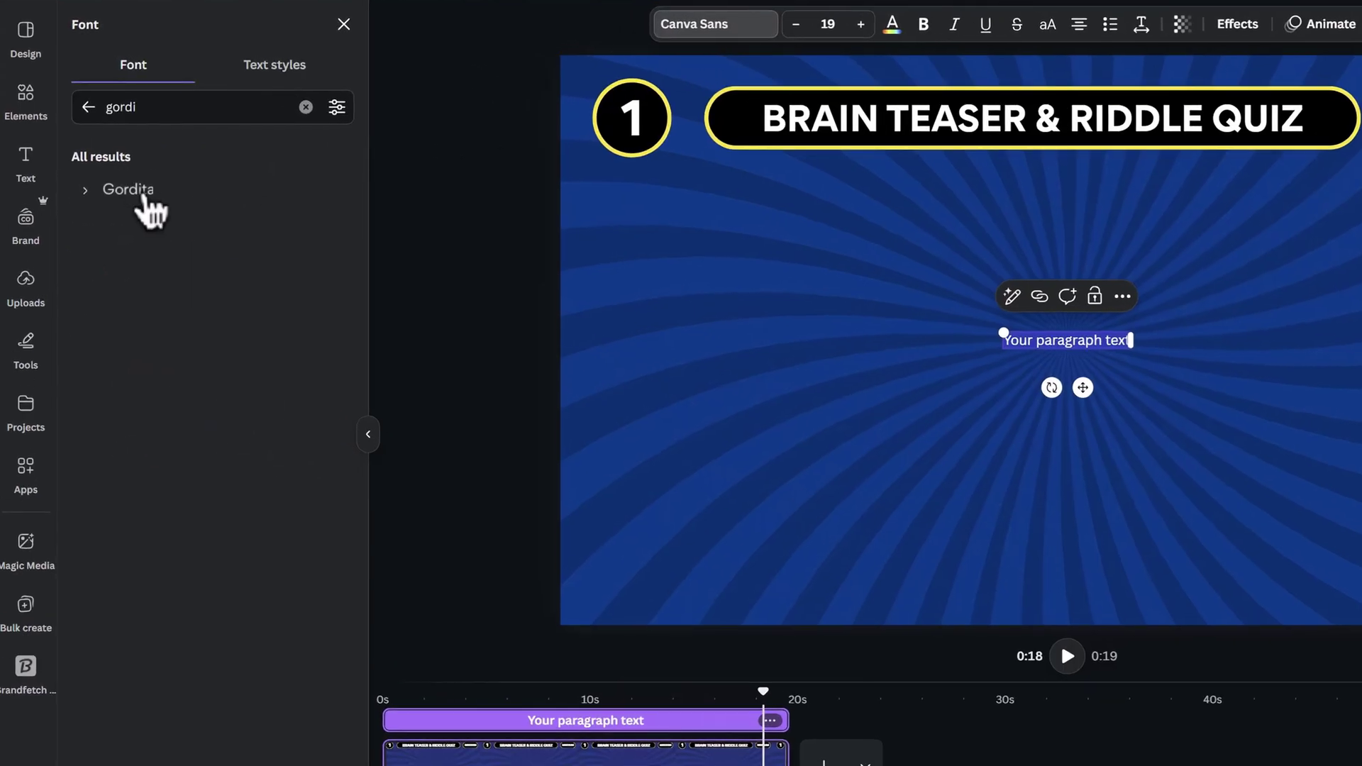
left_click(144, 200)
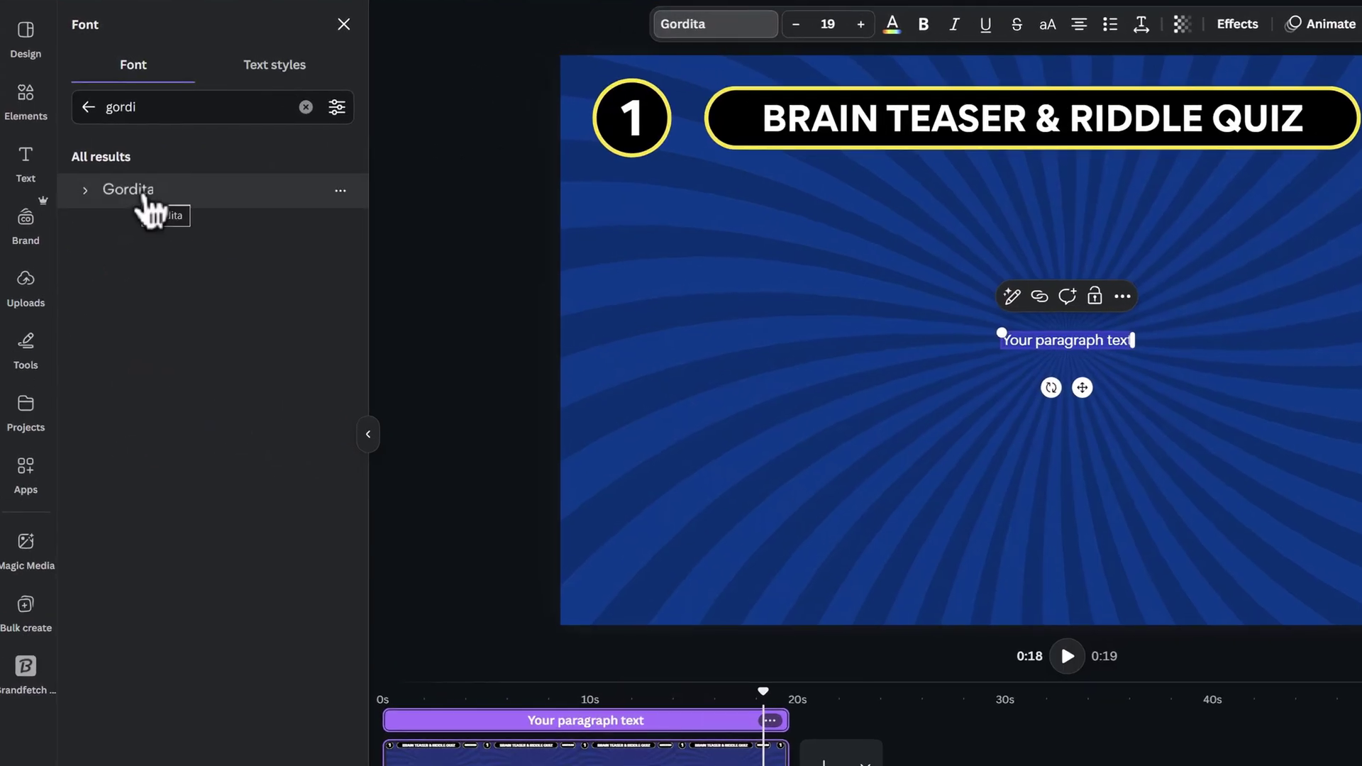
left_click(134, 293)
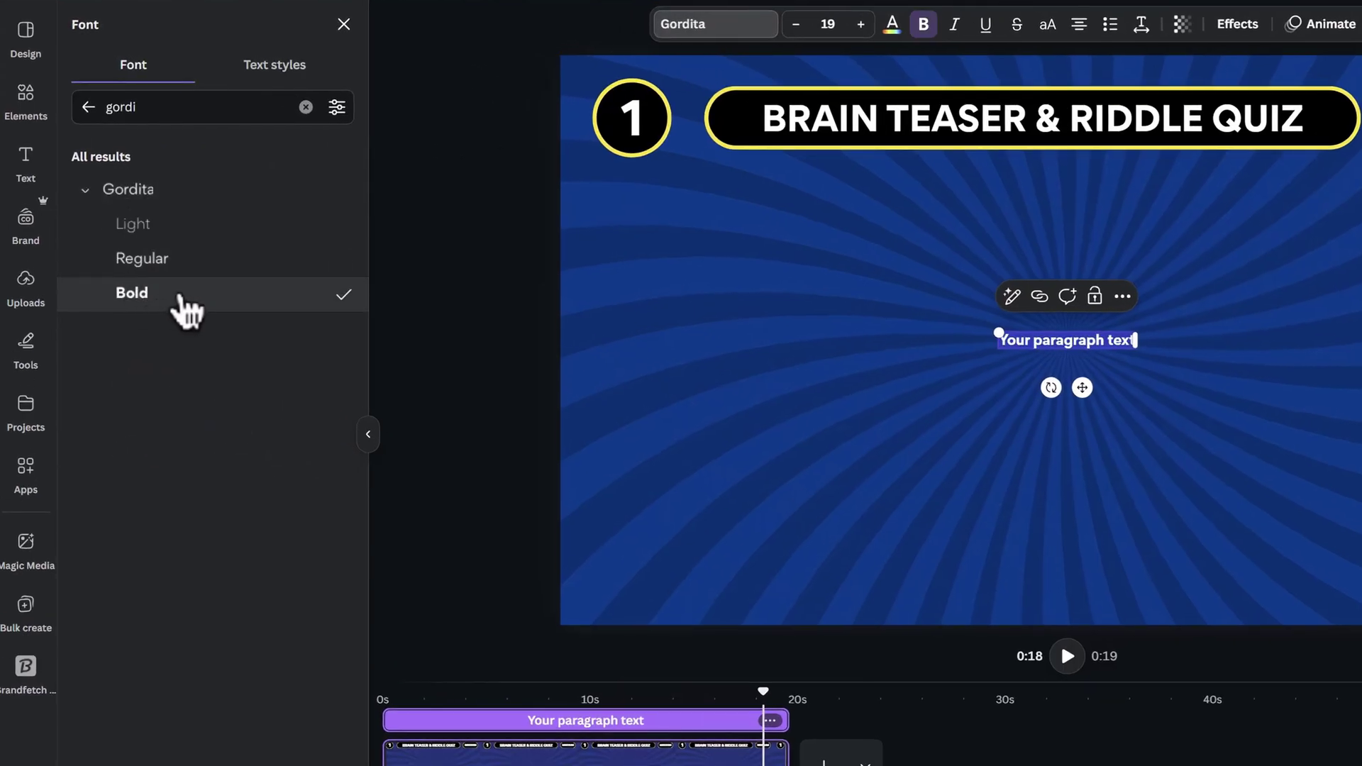
left_click(827, 24)
scroll(825, 498, "down", 1)
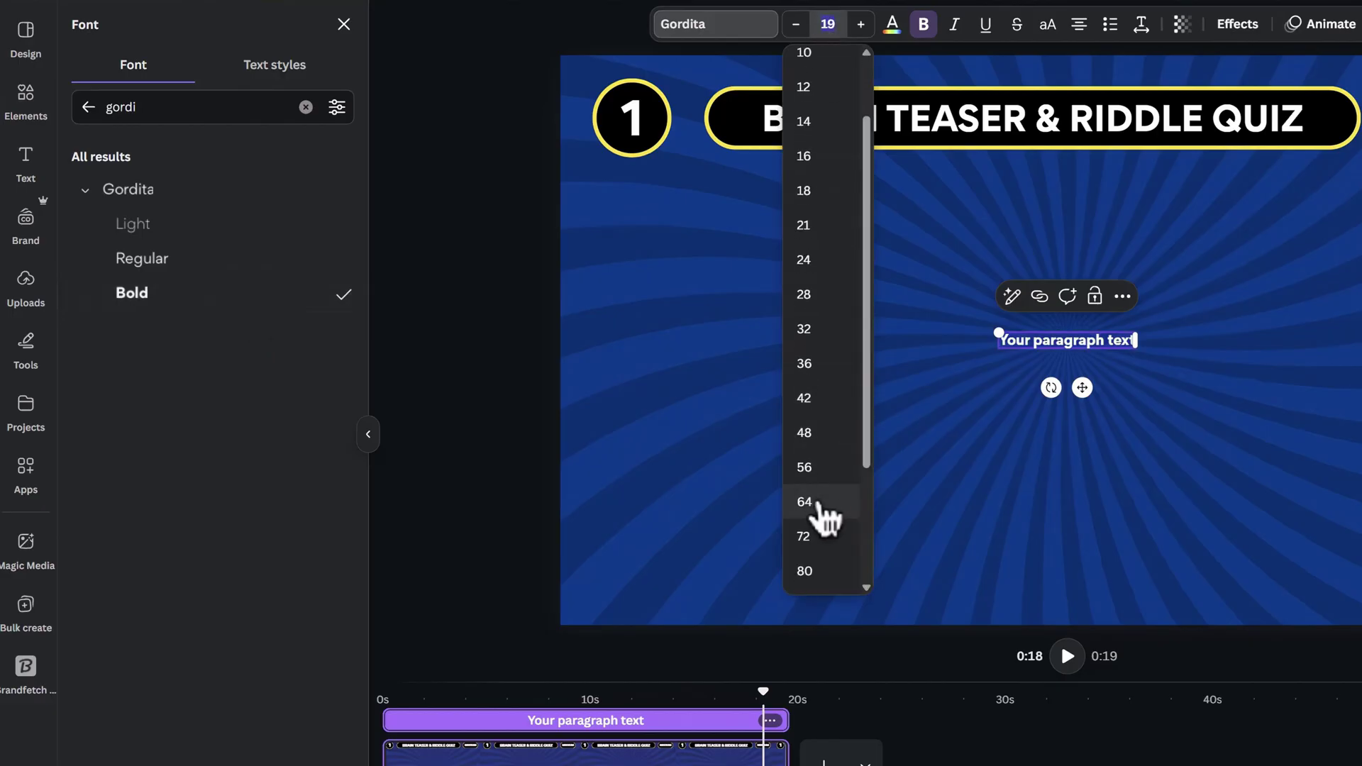
left_click(824, 518)
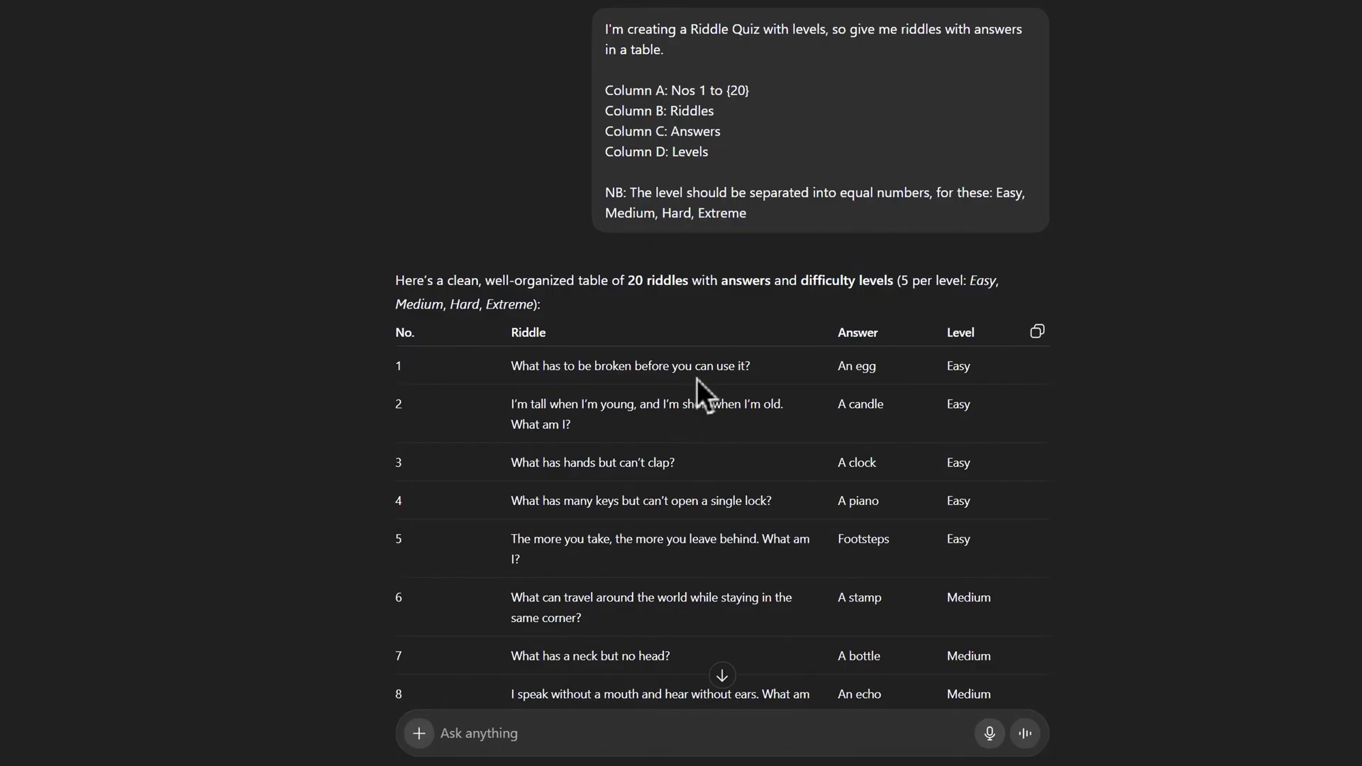
Step: Copy riddle 1, "What has to be broken before you can use it?", from the ChatGPT table and paste it over Canva's placeholder text
triple_click(697, 378)
key("ctrl+c")
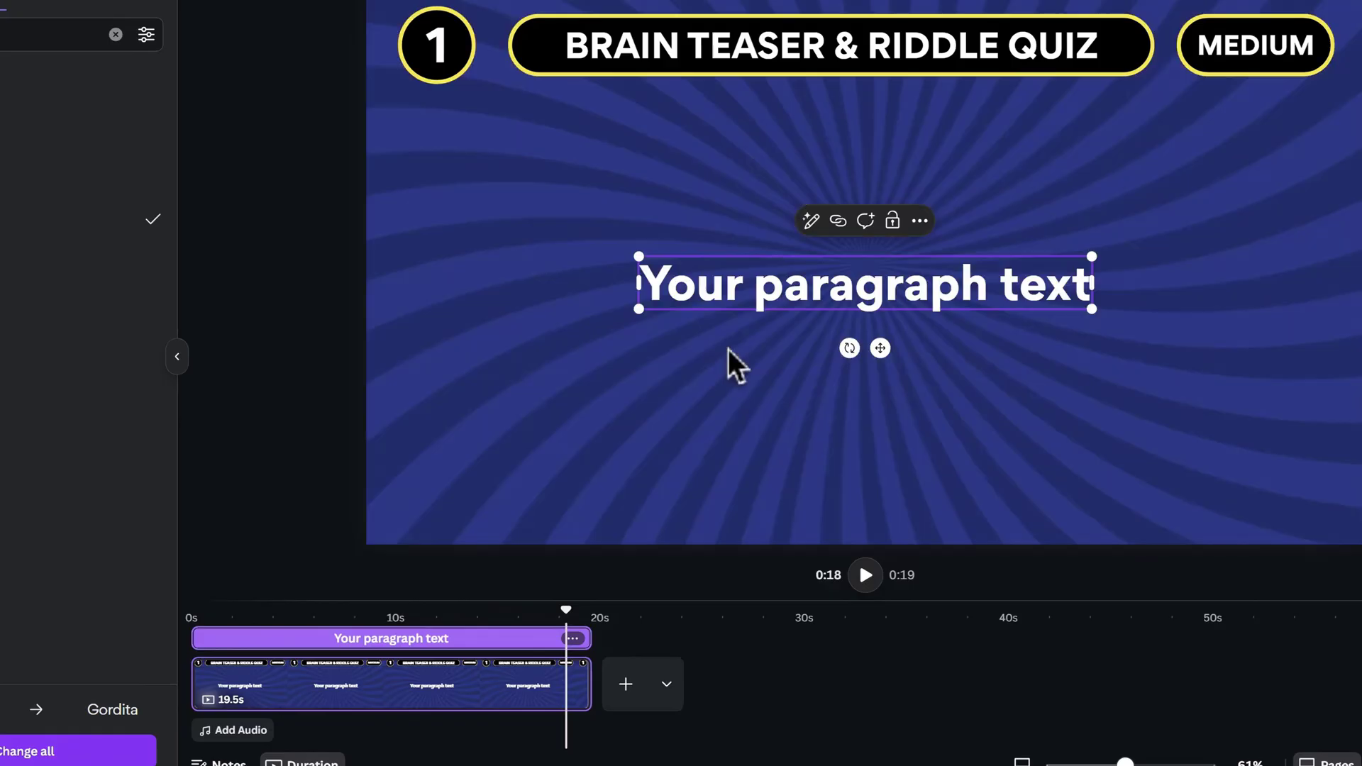
double_click(809, 280)
key("ctrl+v")
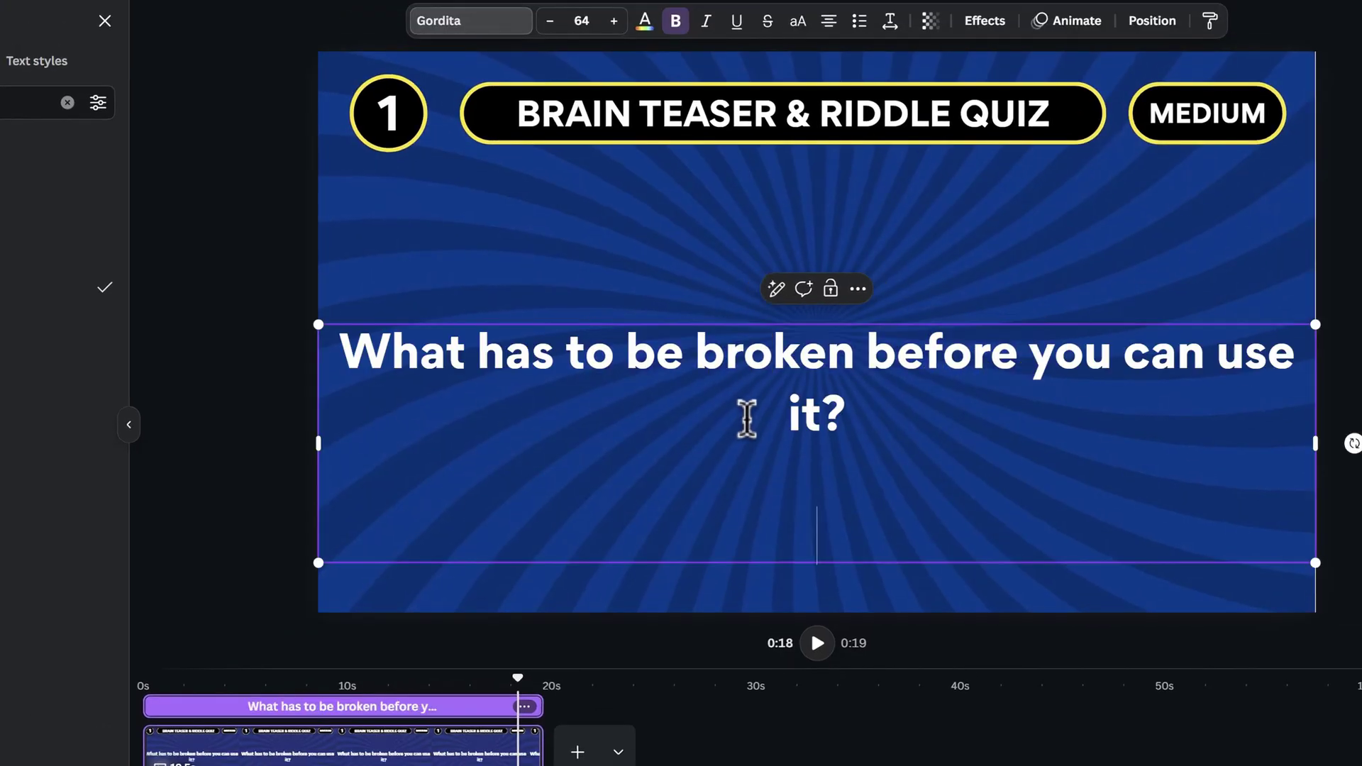
Step: Remove the blank lines after the riddle, narrow its text box about the center, and move it up
key("BackSpace")
left_click_drag(1315, 381, 1190, 384)
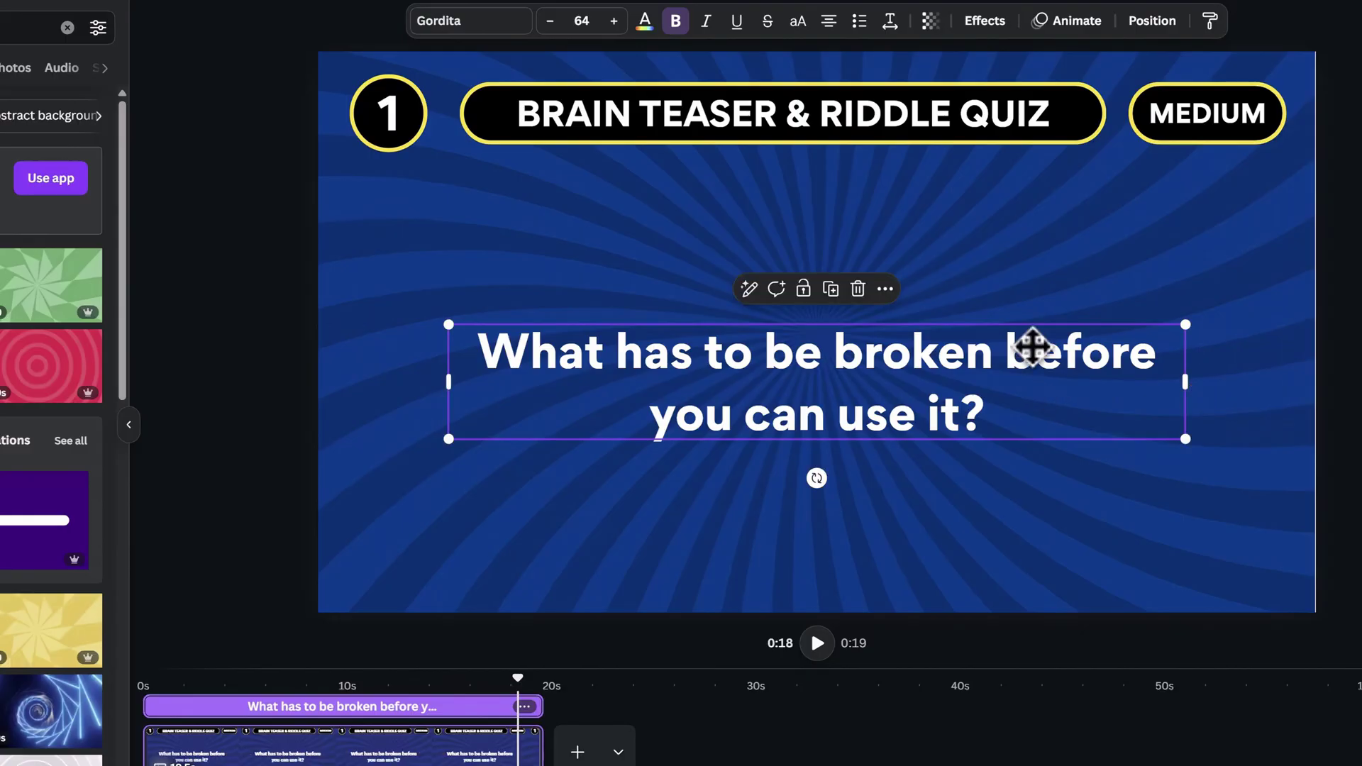
left_click_drag(1033, 346, 1037, 309)
Step: Apply a black Shadow effect to the riddle text with direction 0 and a raised transparency setting
left_click(985, 20)
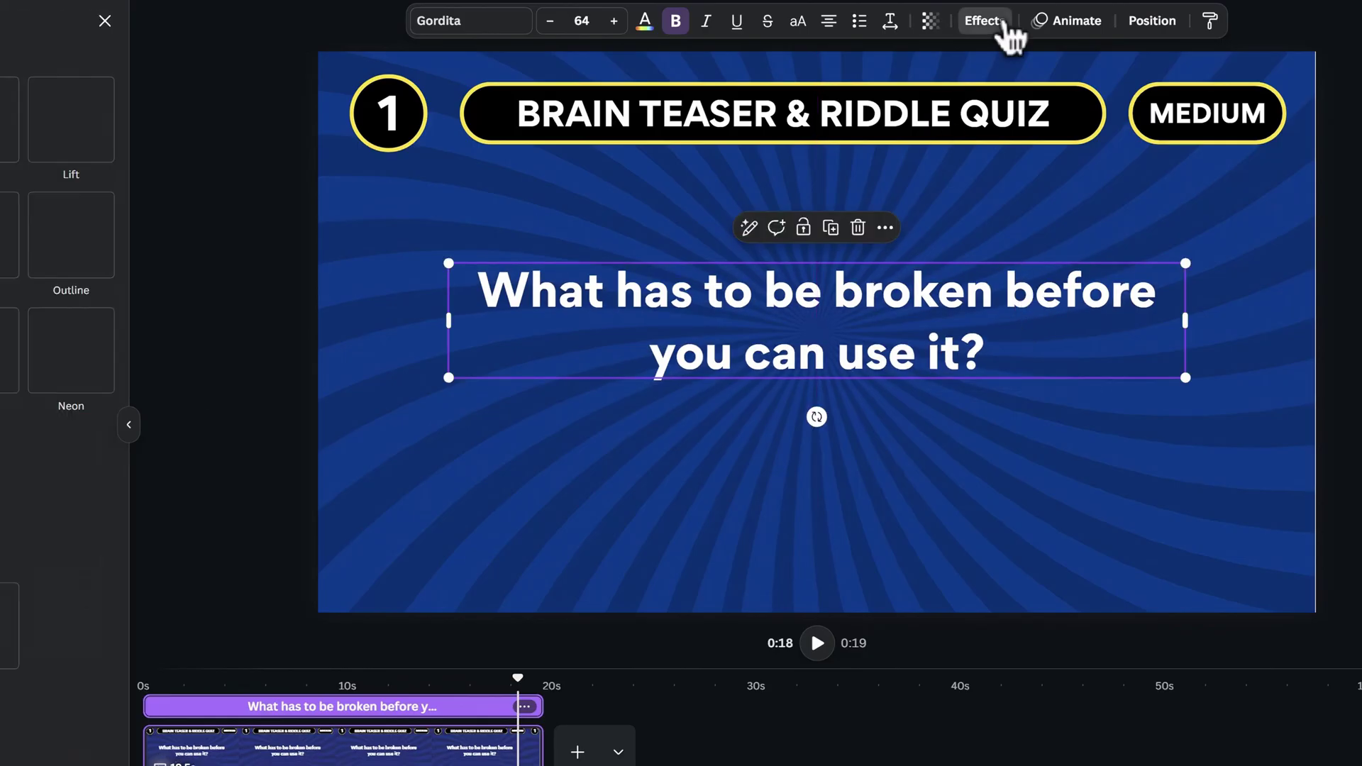
left_click(226, 138)
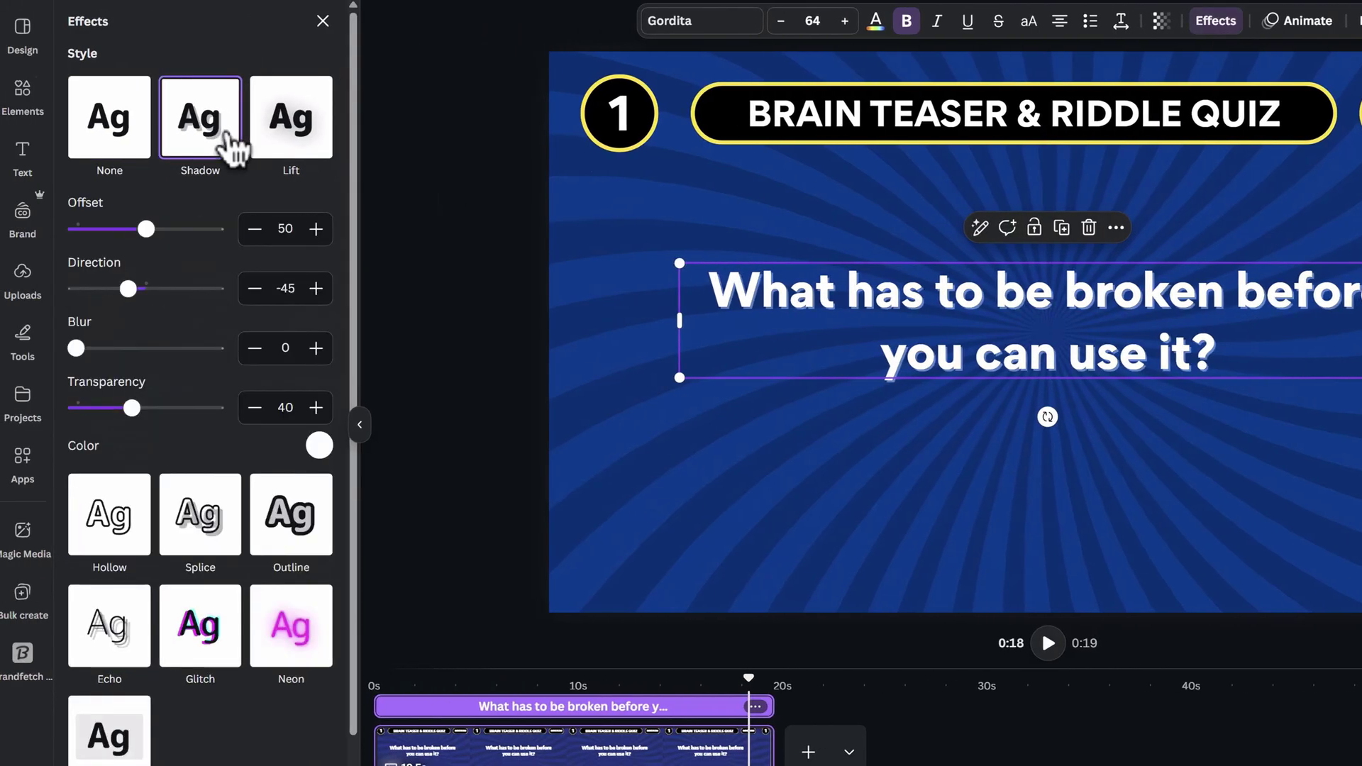
left_click_drag(147, 298, 158, 286)
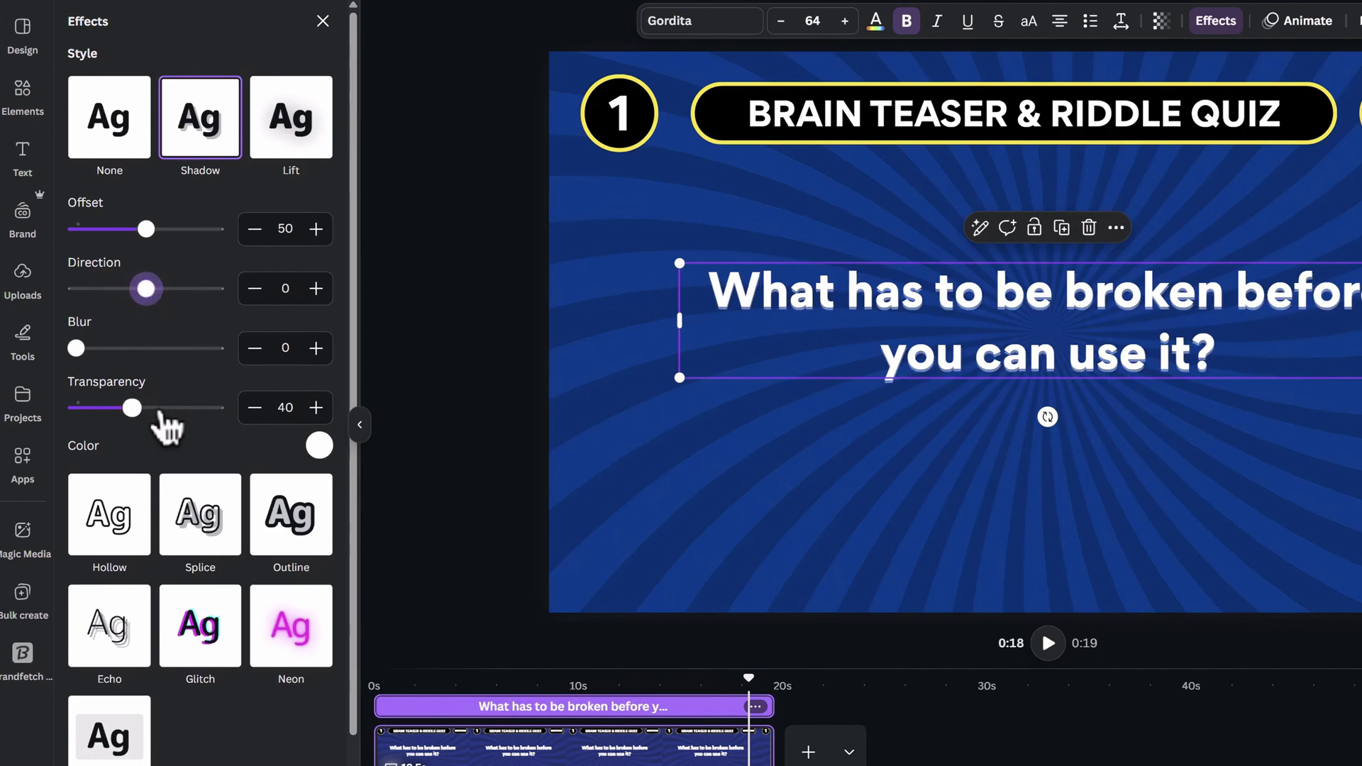
left_click_drag(132, 408, 275, 433)
left_click(319, 447)
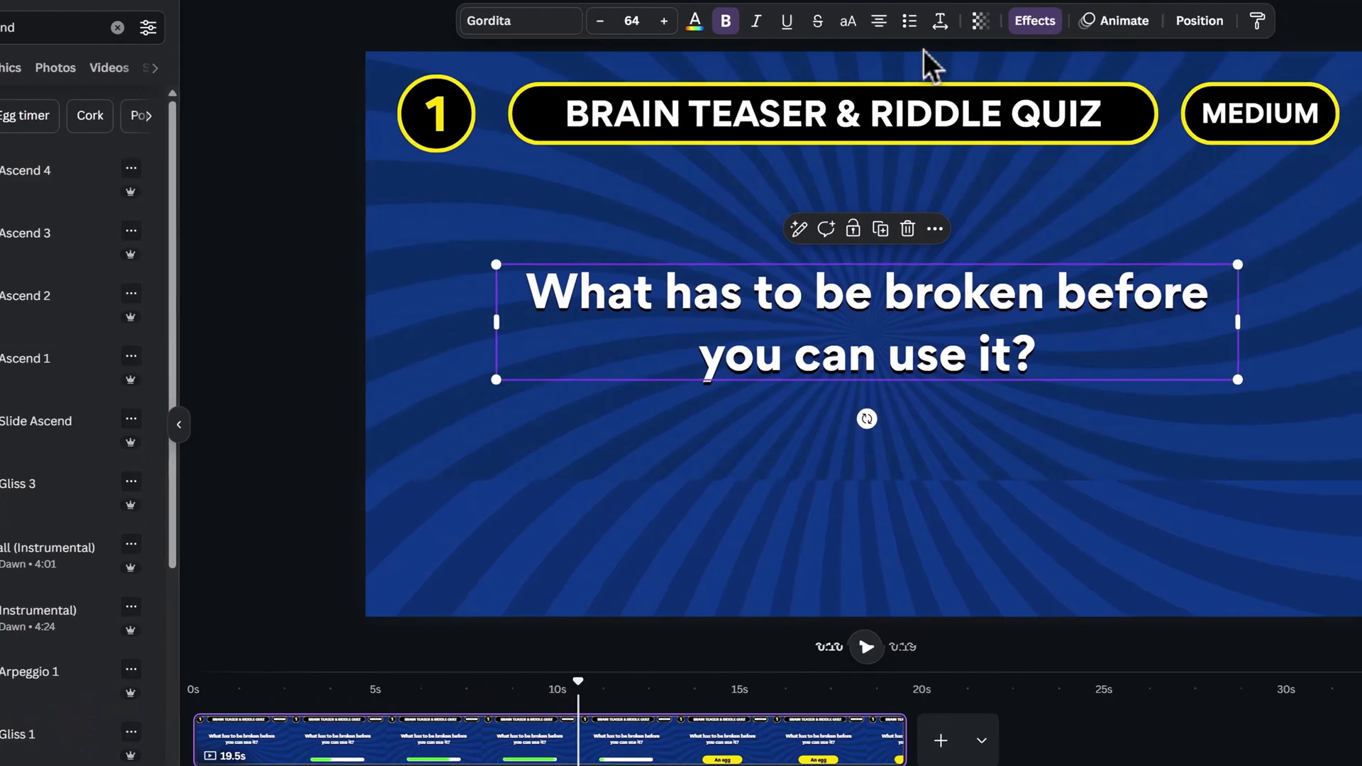
Step: Anchor the riddle text box at its middle
left_click(914, 22)
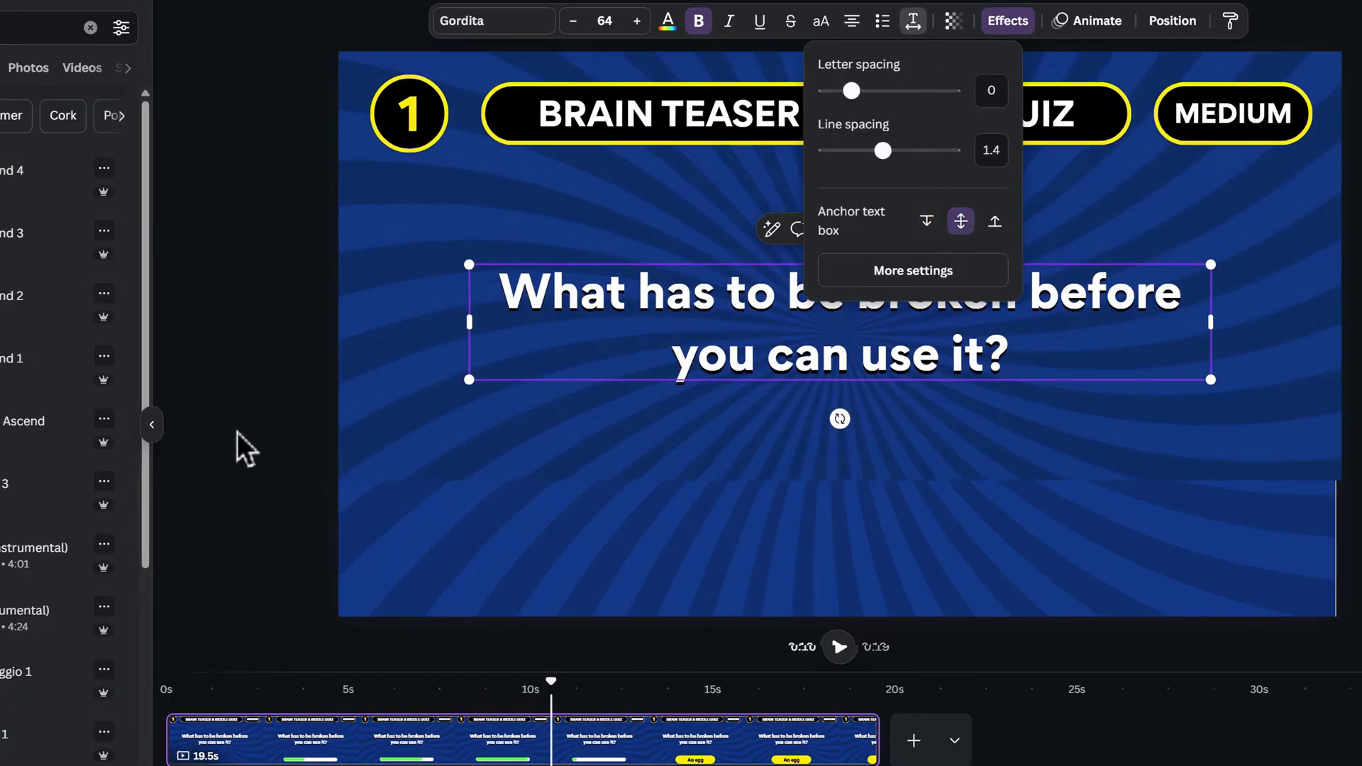
key("Escape")
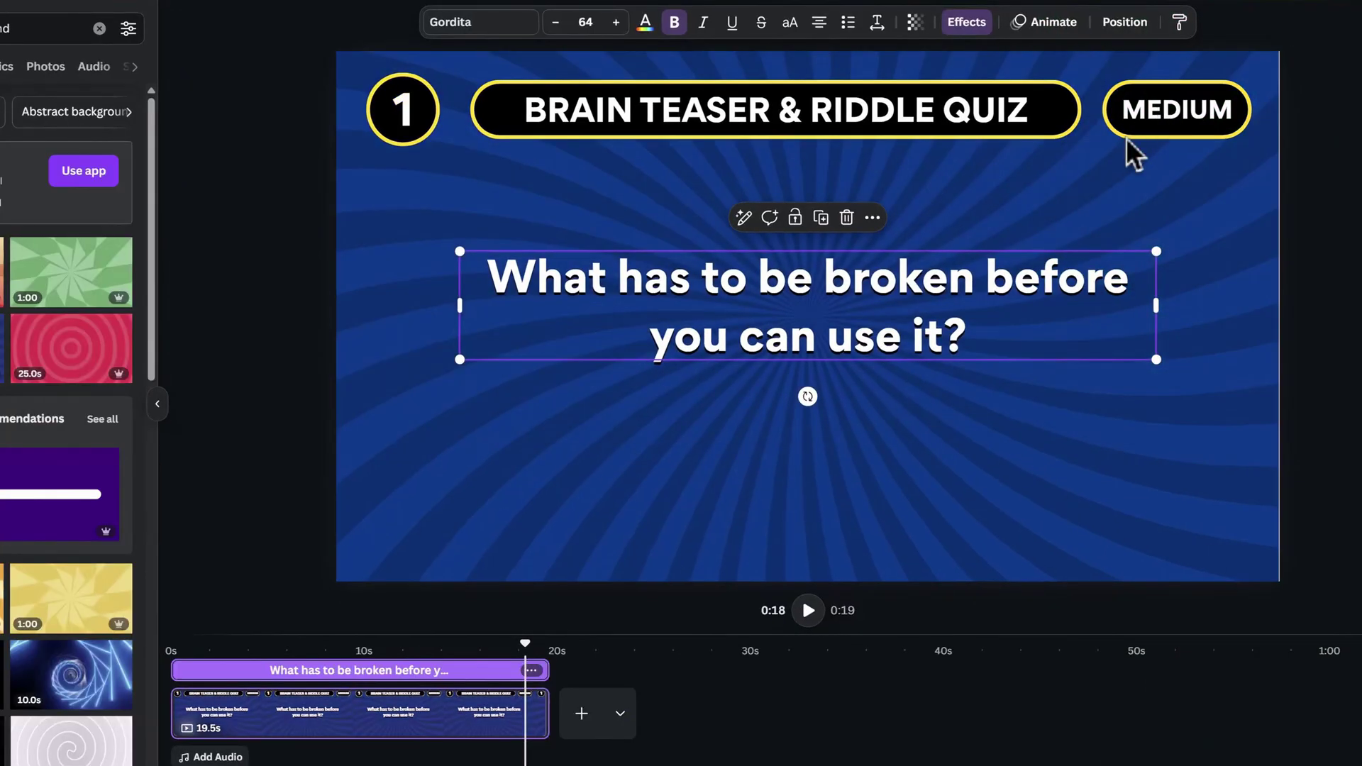
Step: Duplicate the MEDIUM pill shape, center the copy below the riddle, and enlarge it in width and height about its center
left_click(1144, 135)
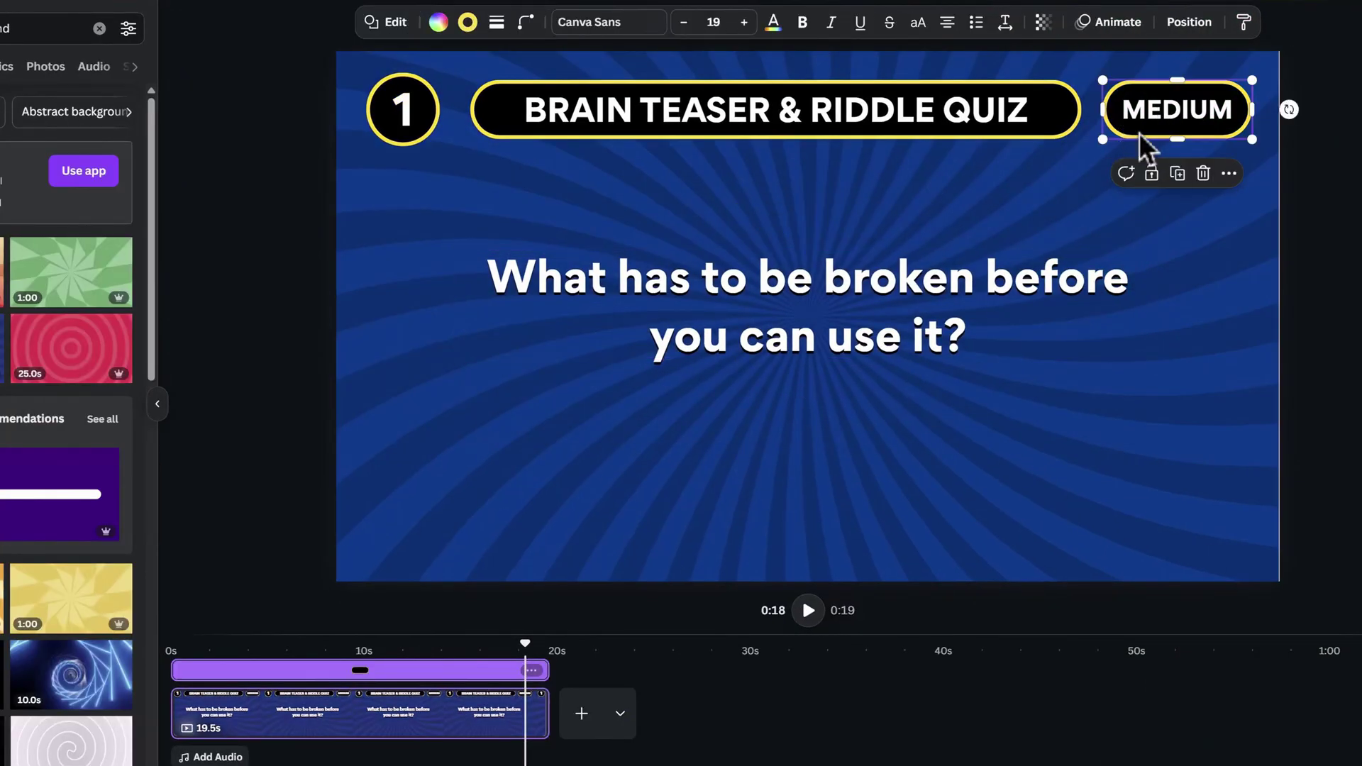
left_click(1180, 177)
left_click_drag(1178, 125, 809, 500)
left_click_drag(890, 487, 1005, 488)
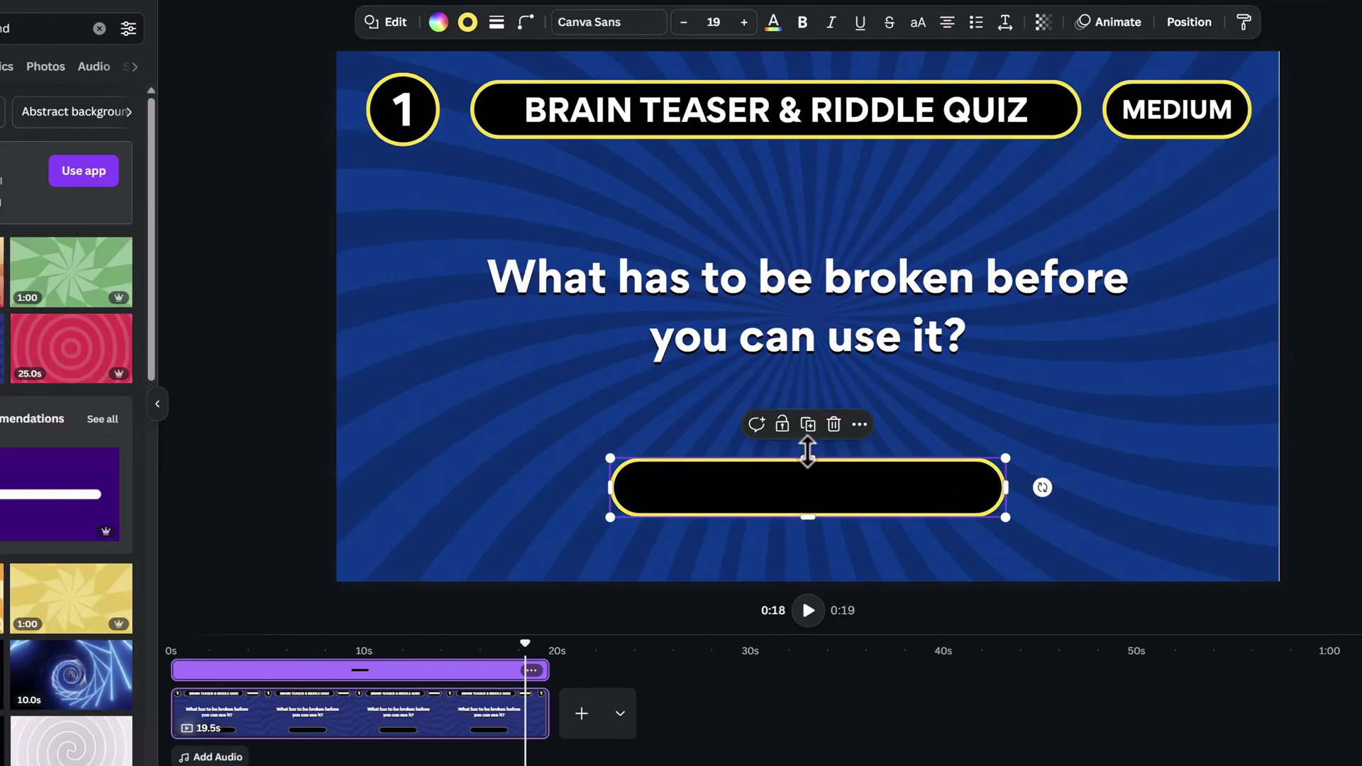
left_click_drag(807, 452, 813, 443)
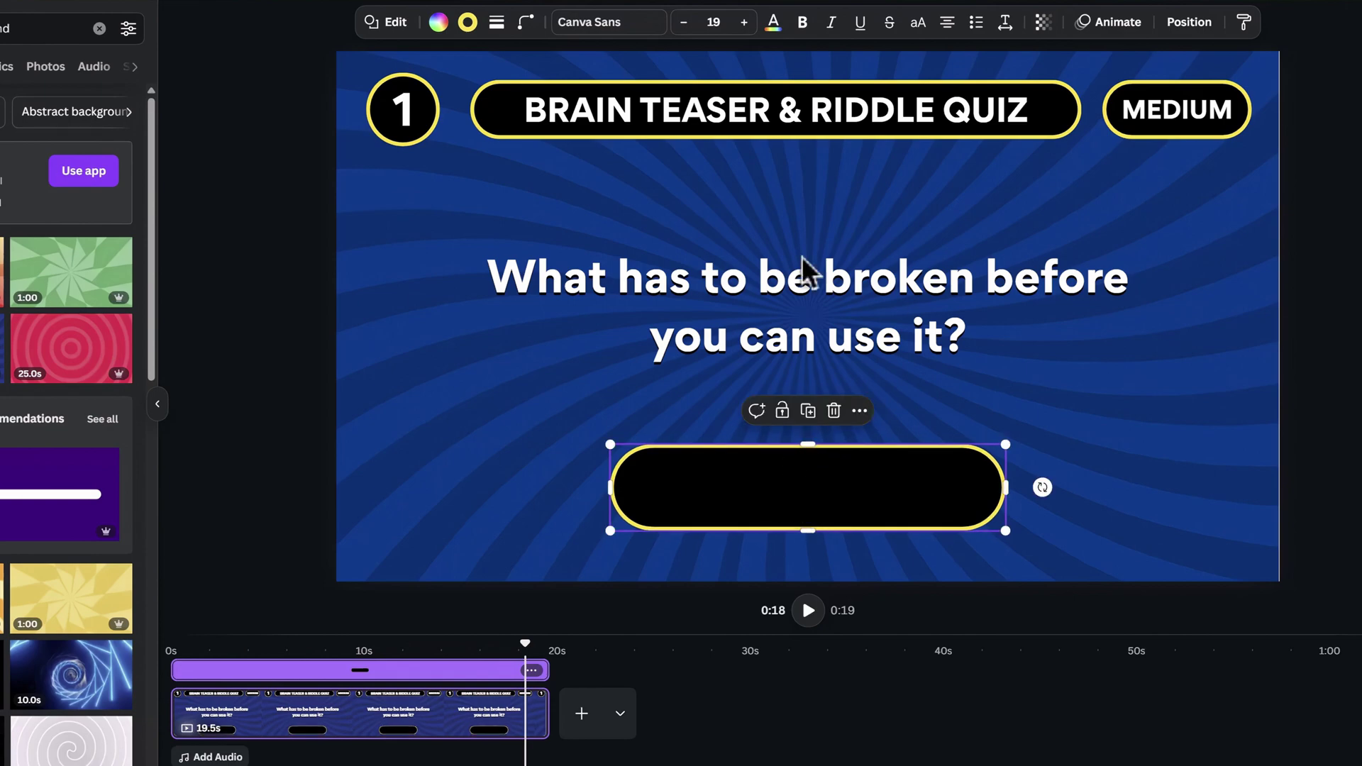
Step: Set the stroke color of the large pill below the riddle to black
left_click(478, 27)
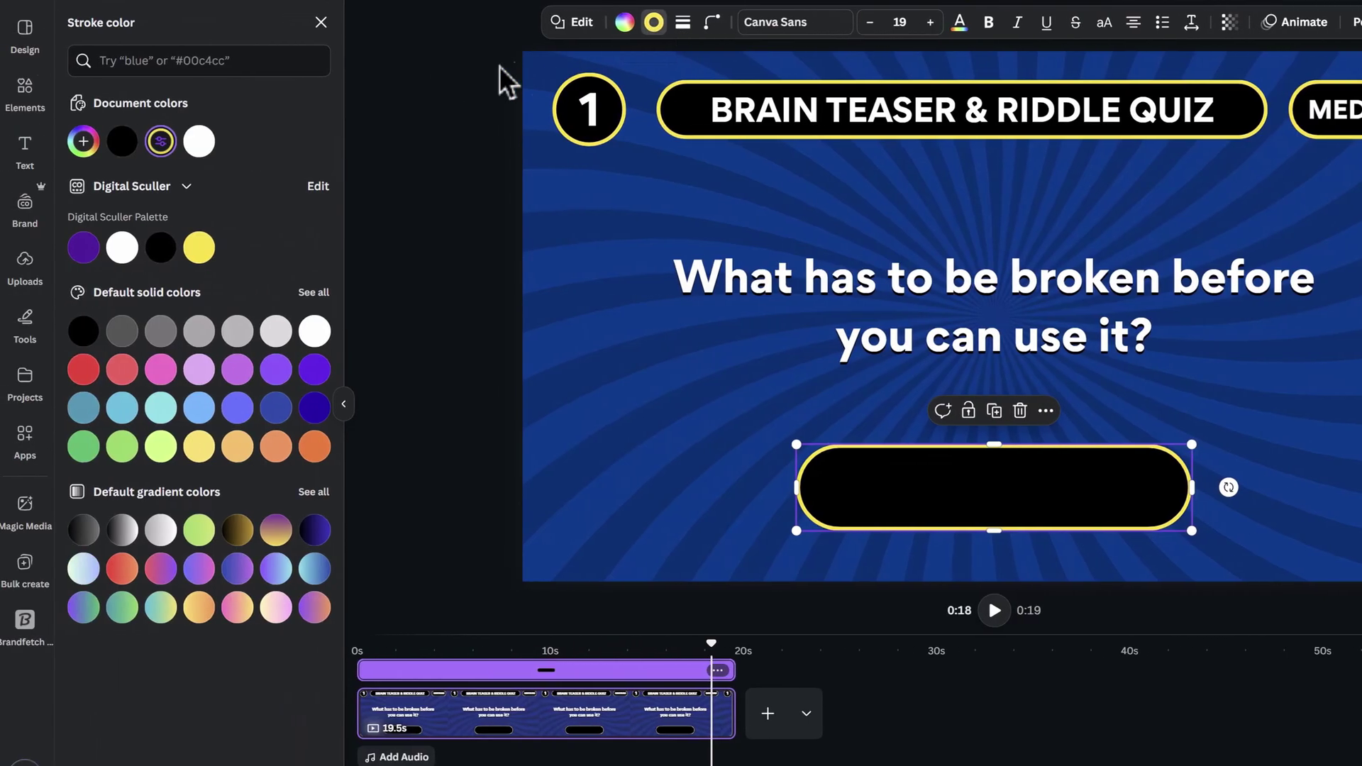
left_click(124, 144)
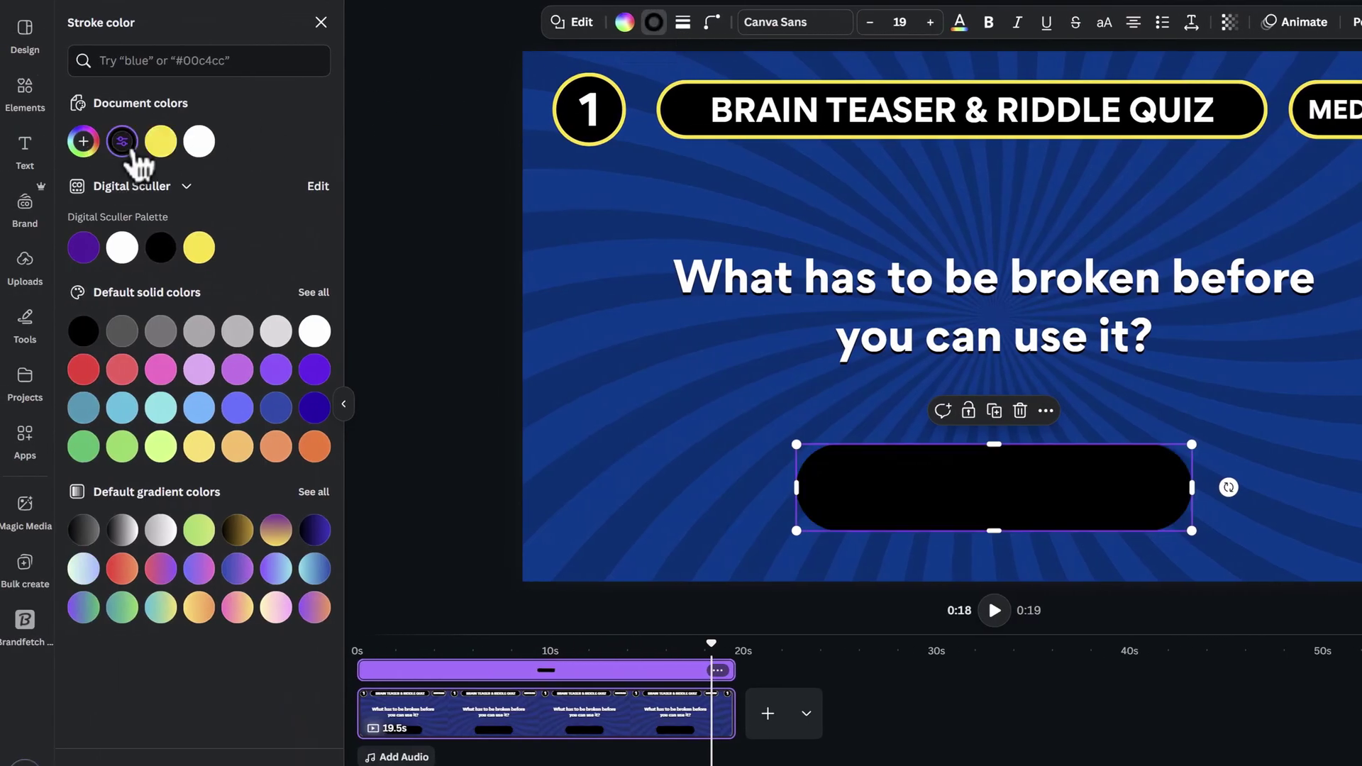
Step: Fill the large pill below the riddle with yellow and place a duplicate of the MEDIUM text on it
left_click(626, 23)
left_click(200, 144)
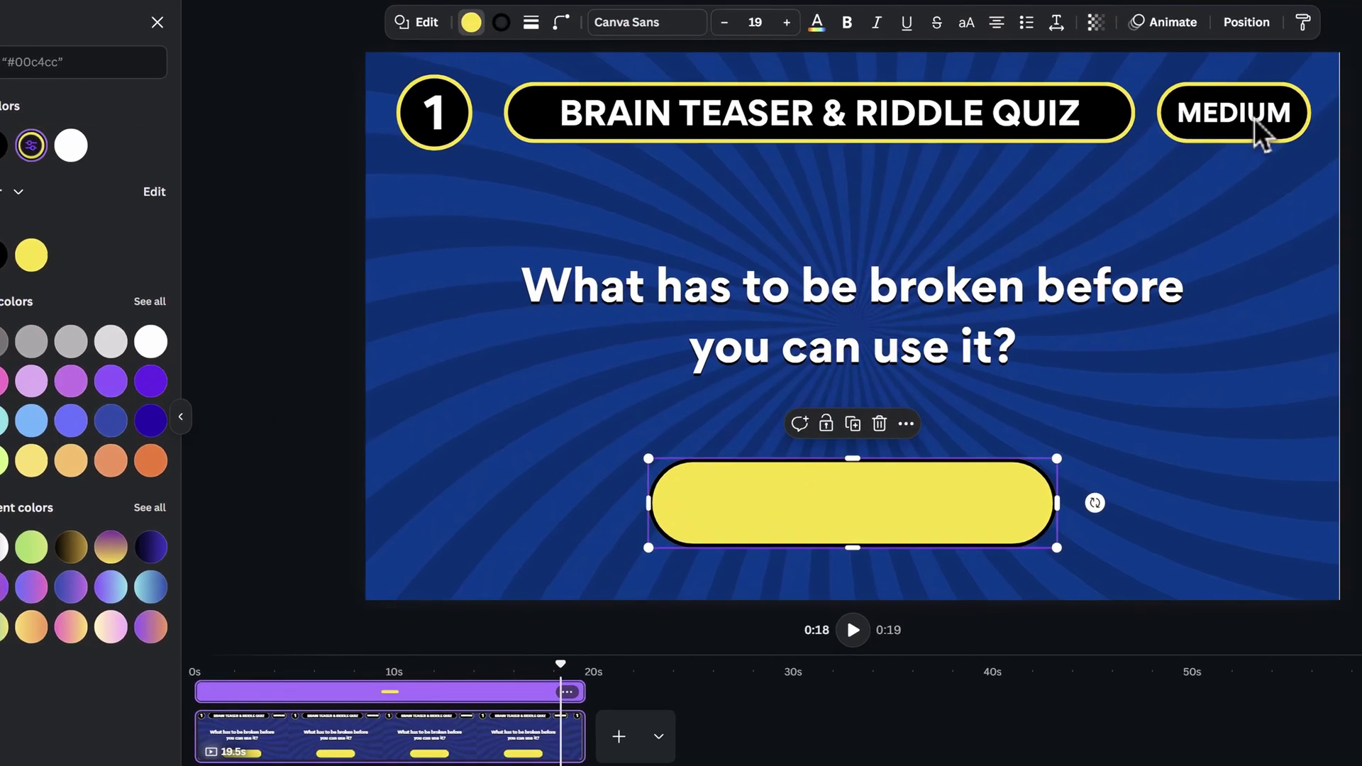
left_click(1254, 118)
left_click(1238, 65)
left_click_drag(1241, 90, 827, 500)
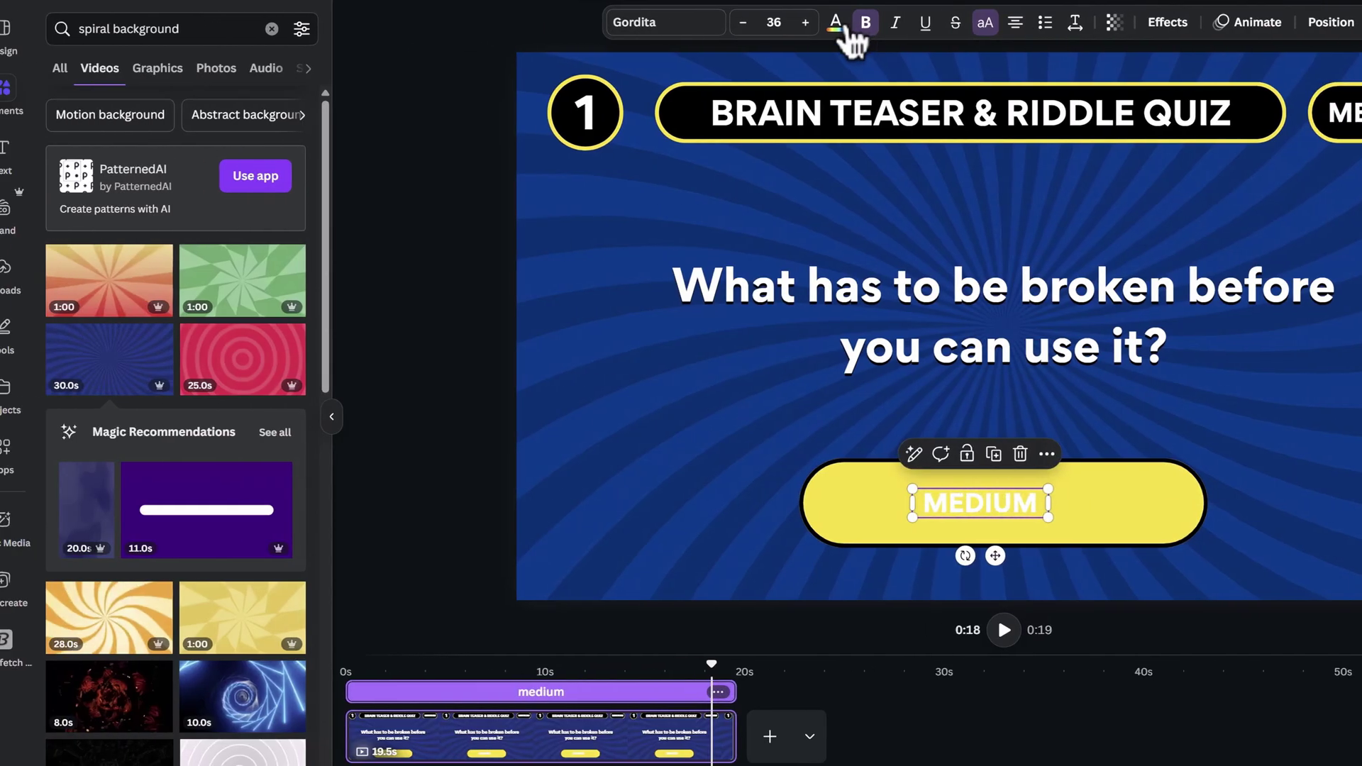
Step: Turn the duplicated text into "An egg" in black at size 64 without all caps, widened and centered in the yellow pill
left_click(839, 24)
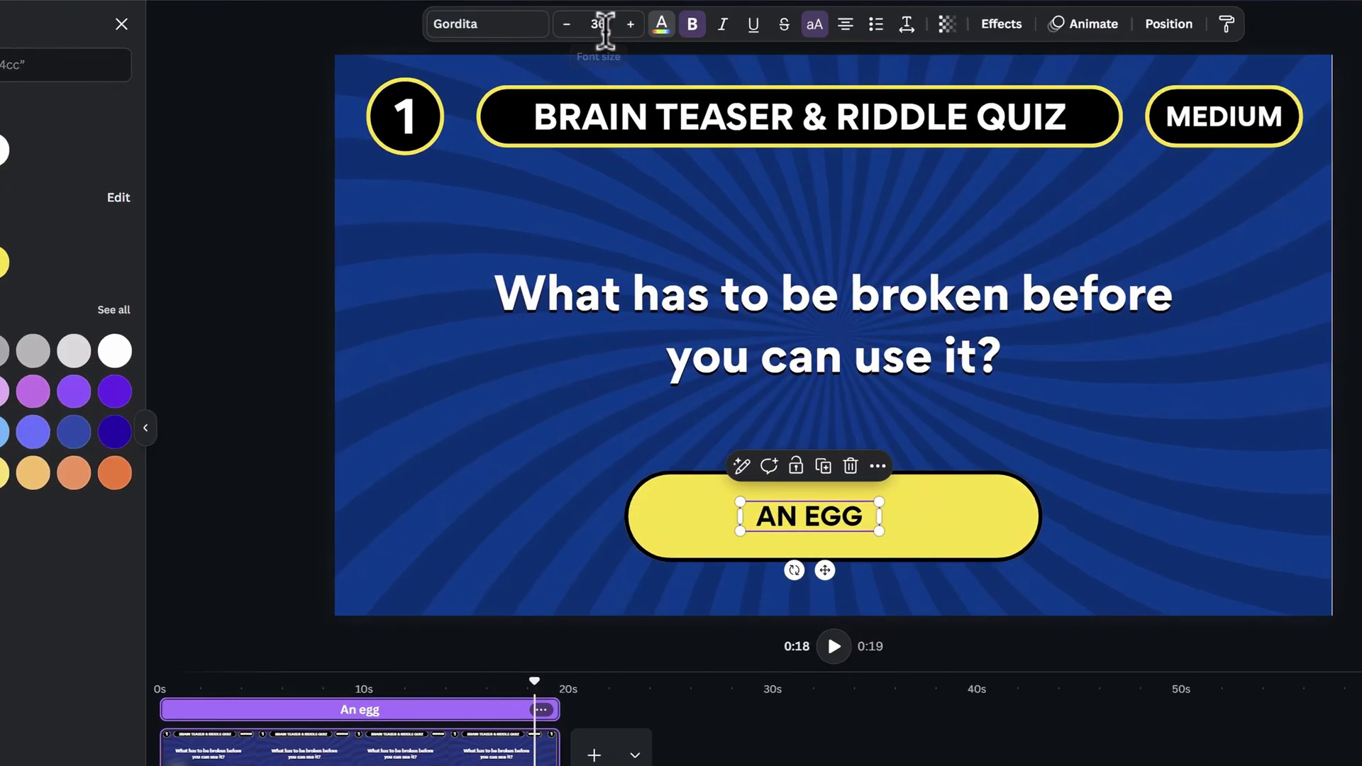
left_click(598, 23)
left_click(596, 465)
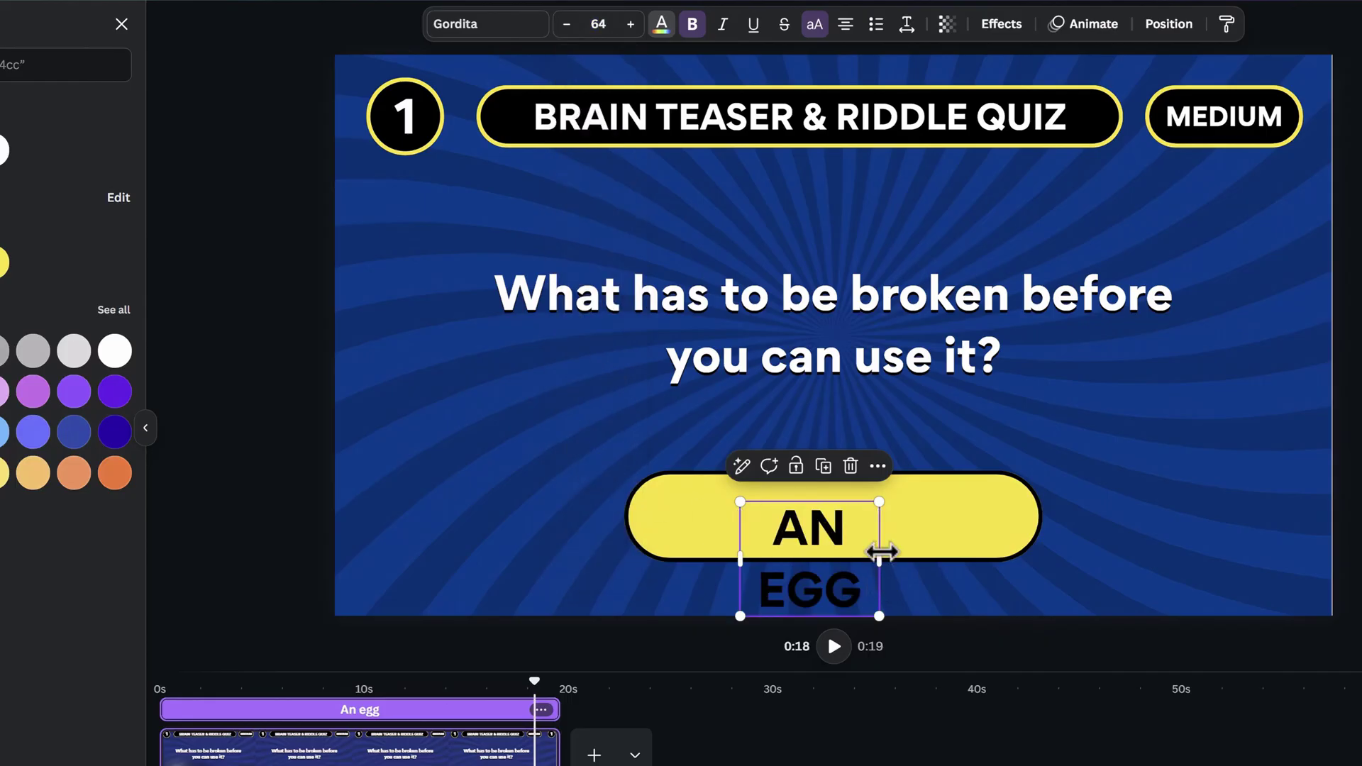
left_click_drag(881, 553, 938, 553)
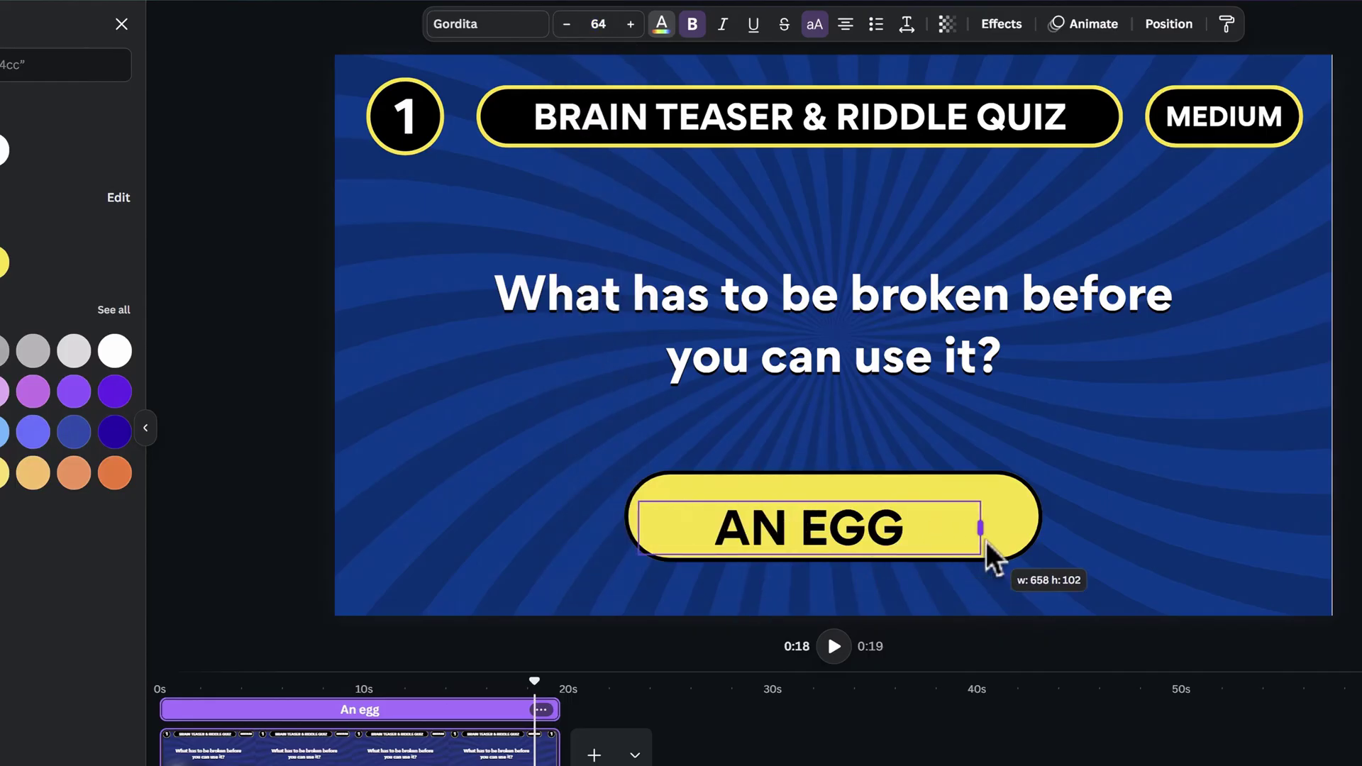
left_click_drag(1001, 516, 1025, 505)
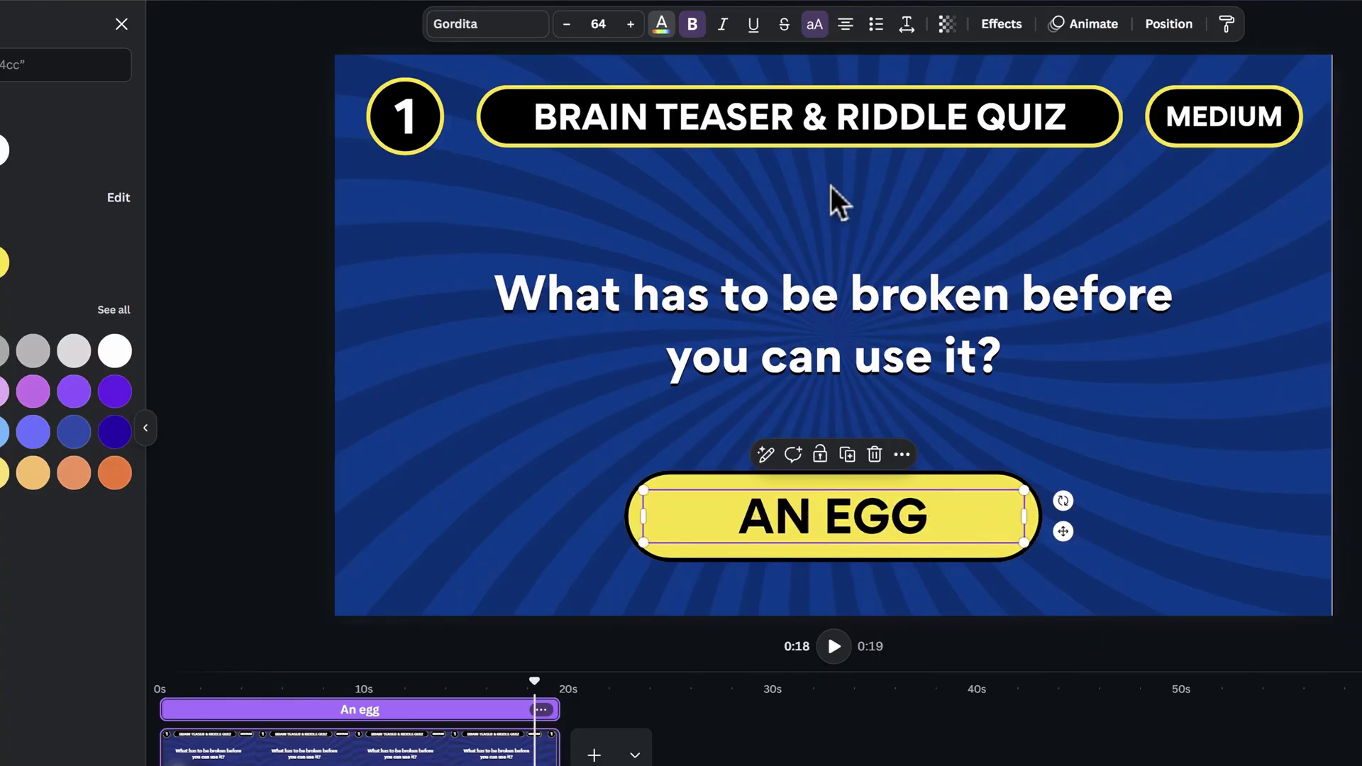
left_click(830, 29)
left_click(1138, 521)
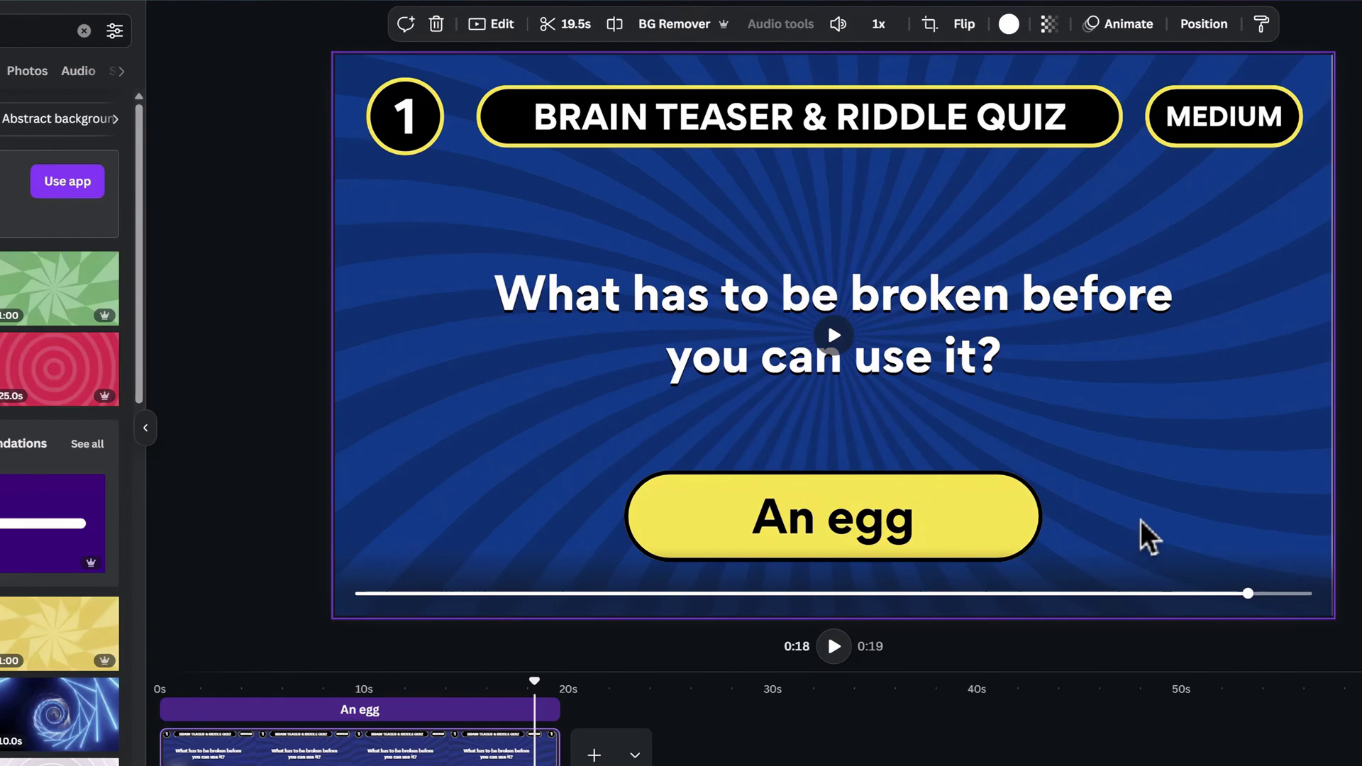
Step: Change the text color of the number 1 in the circle to yellow
left_click(416, 126)
left_click(662, 26)
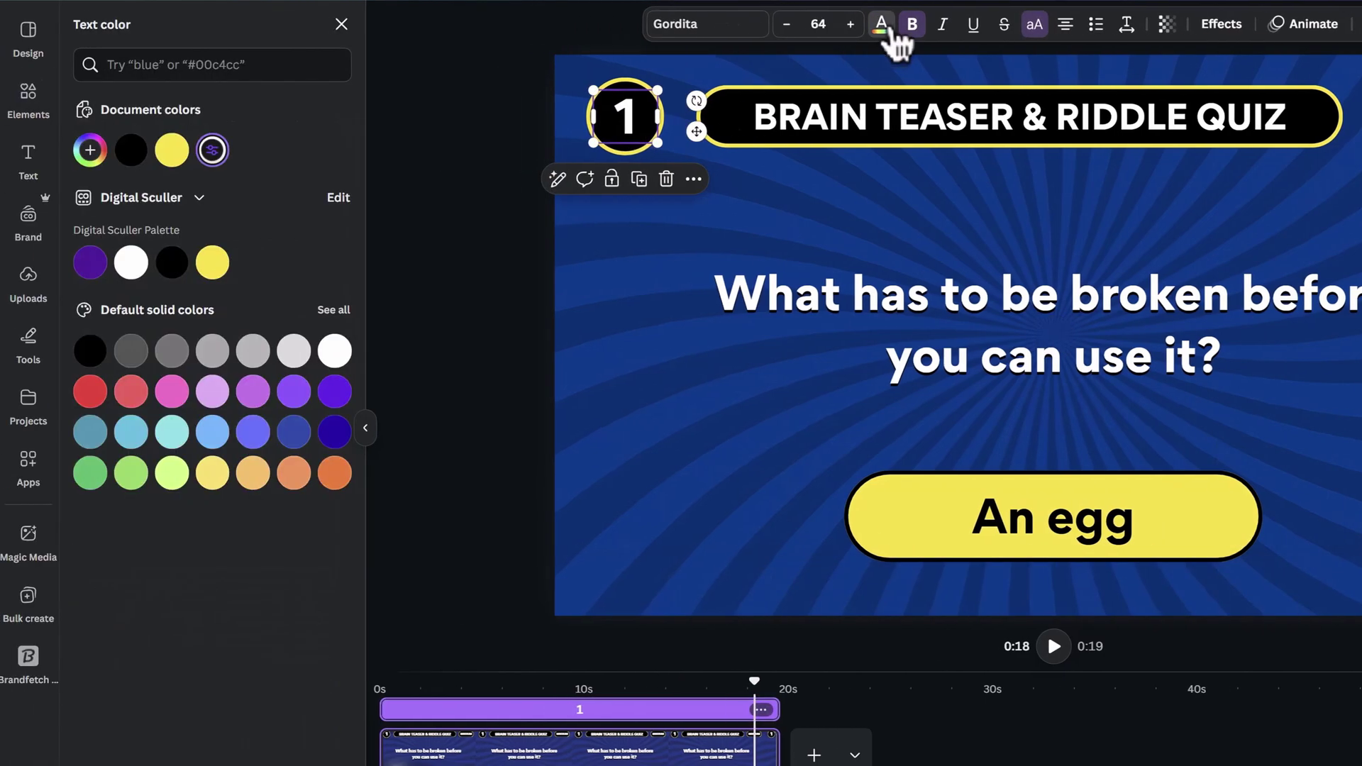
left_click(174, 151)
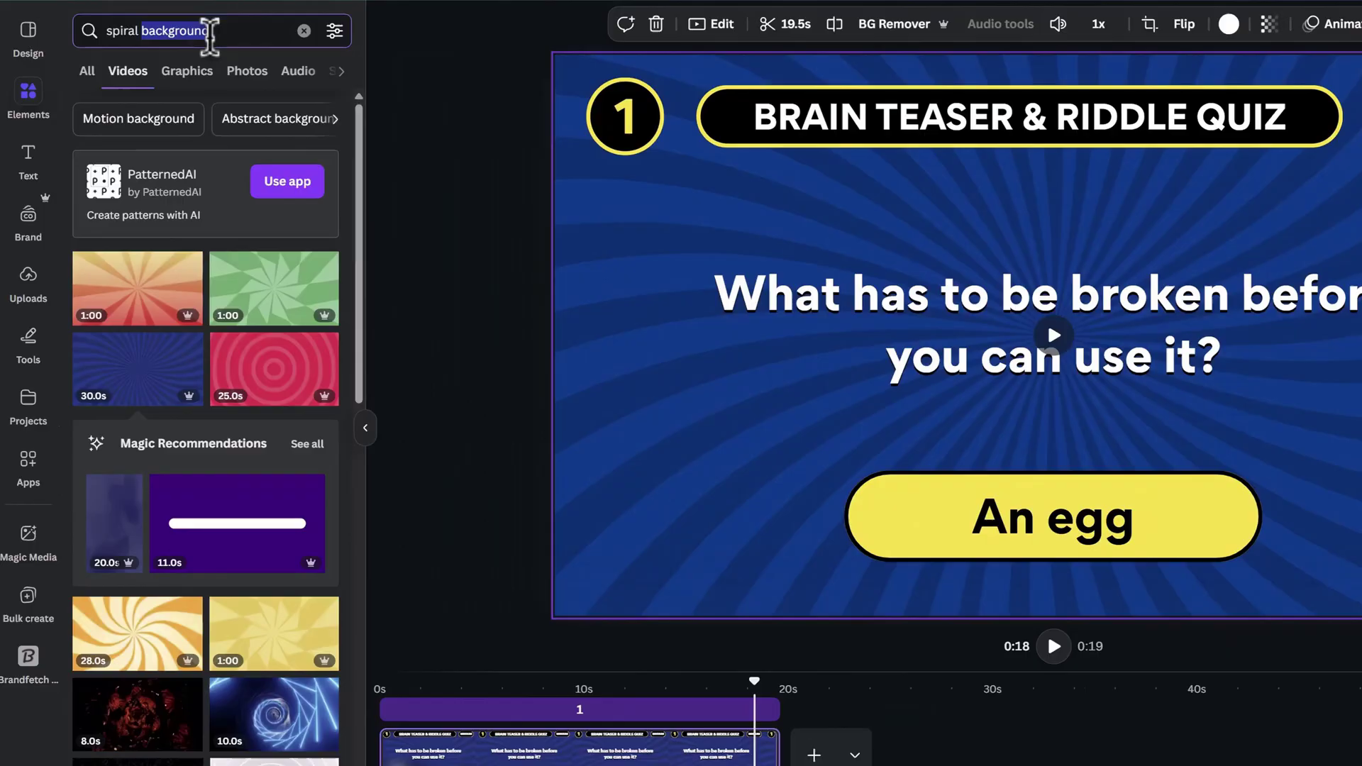
Step: Search the video elements for "loading bar", add the purple 11-second clip with the white bar, and bring it to the front
type("loading bar")
key("Return")
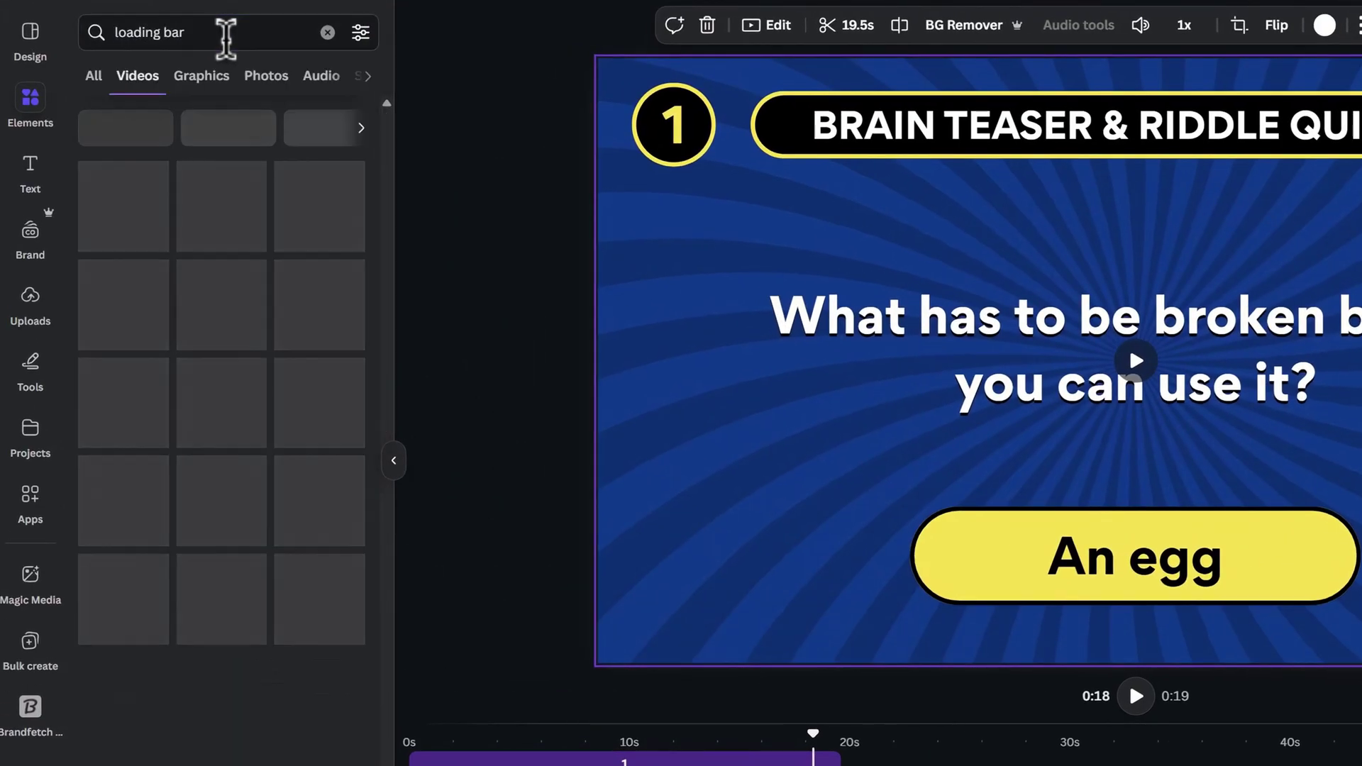
left_click(280, 183)
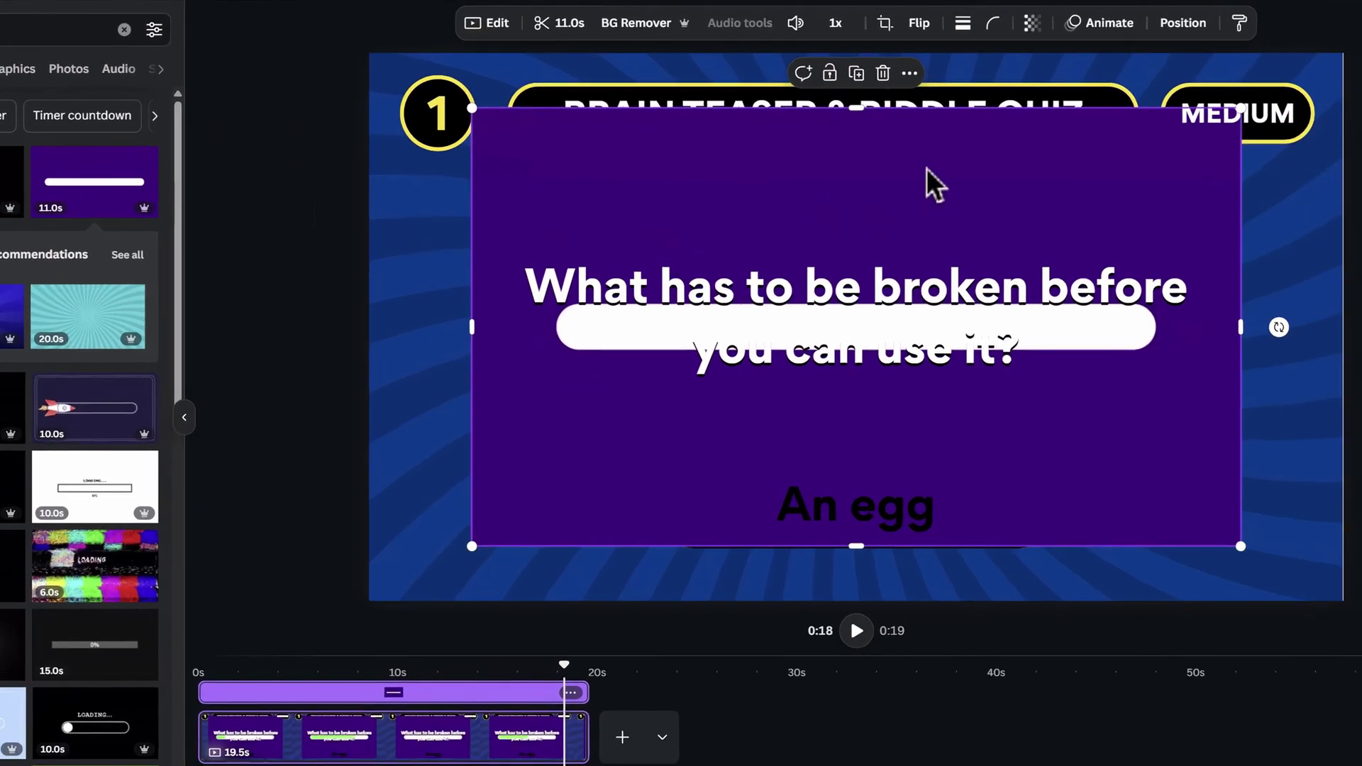
right_click(940, 181)
mouse_move(1063, 426)
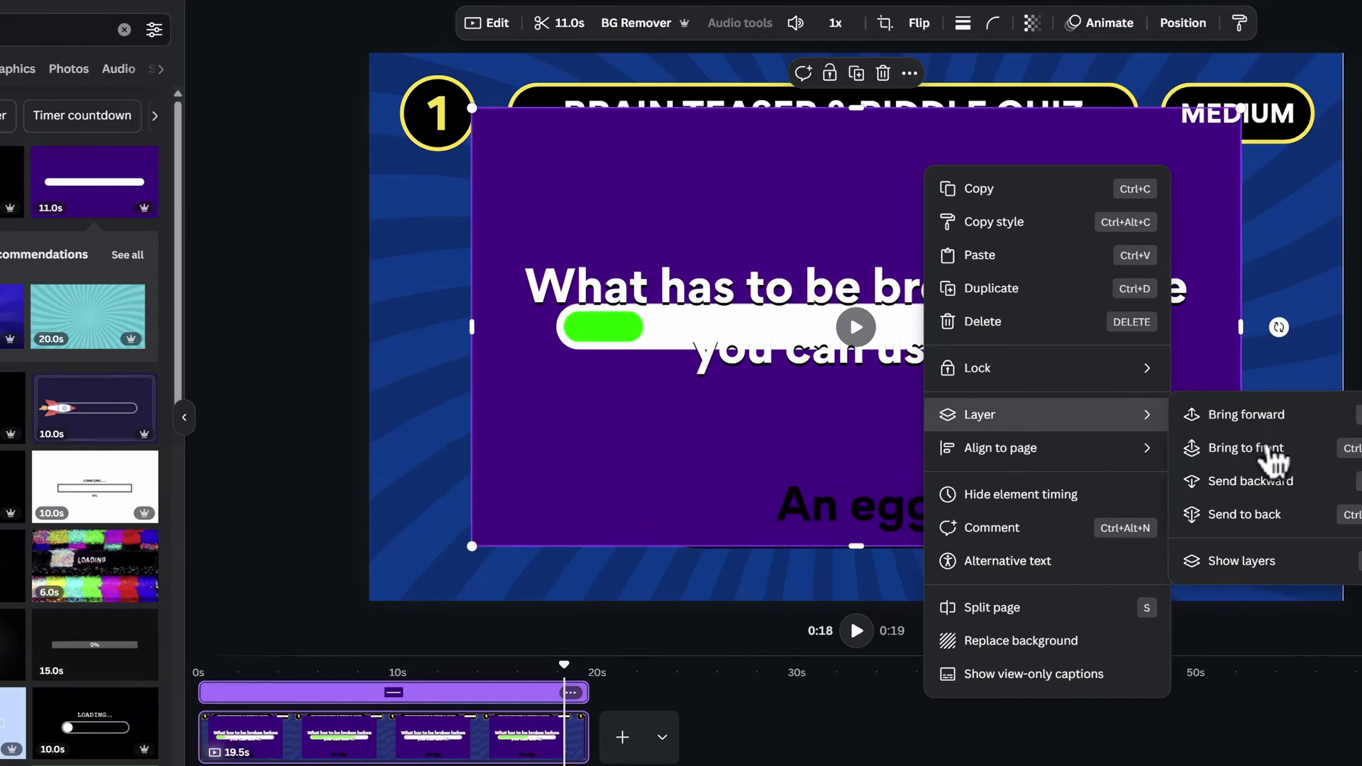
left_click(1271, 449)
Step: Crop the purple loading bar video tightly around the white bar and set its corner rounding to 100
key("alt")
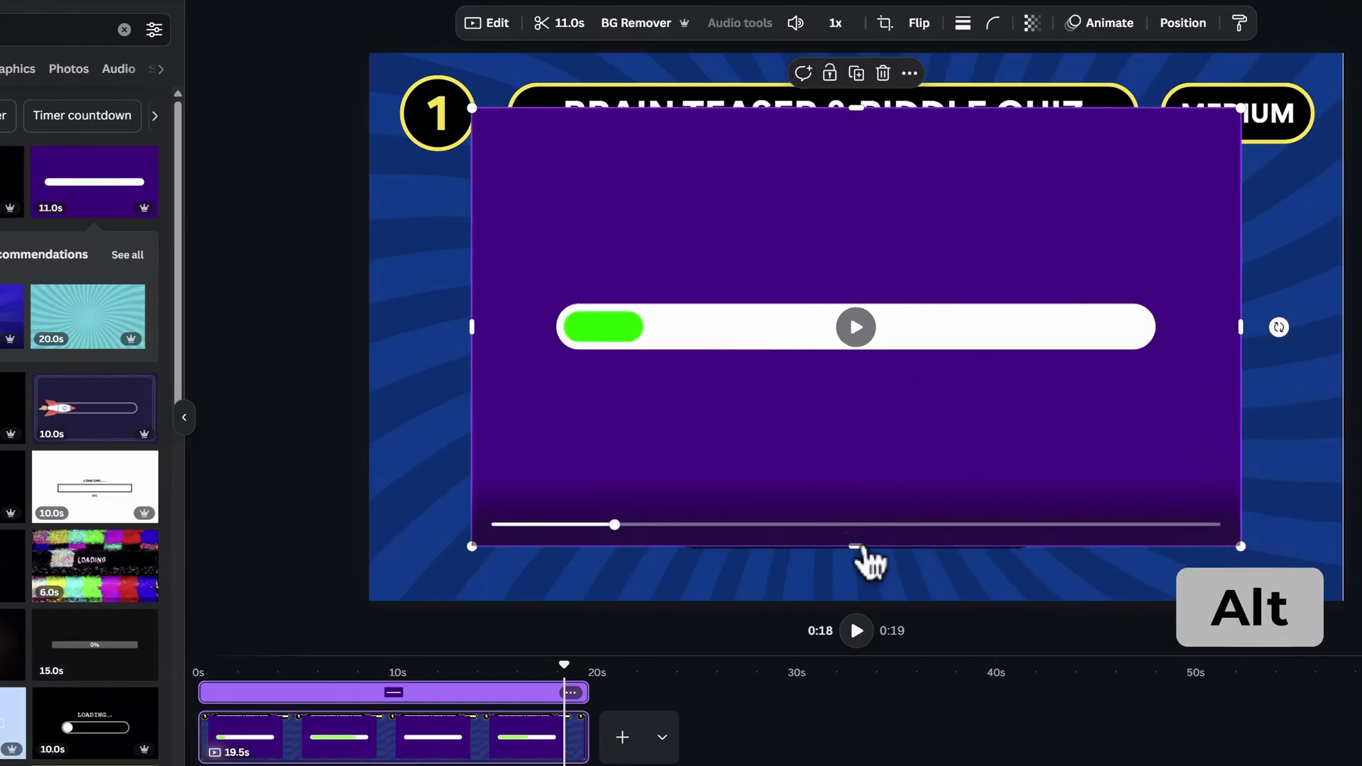
left_click_drag(857, 548, 872, 351)
left_click_drag(1231, 330, 1160, 339)
left_click(962, 23)
left_click(993, 23)
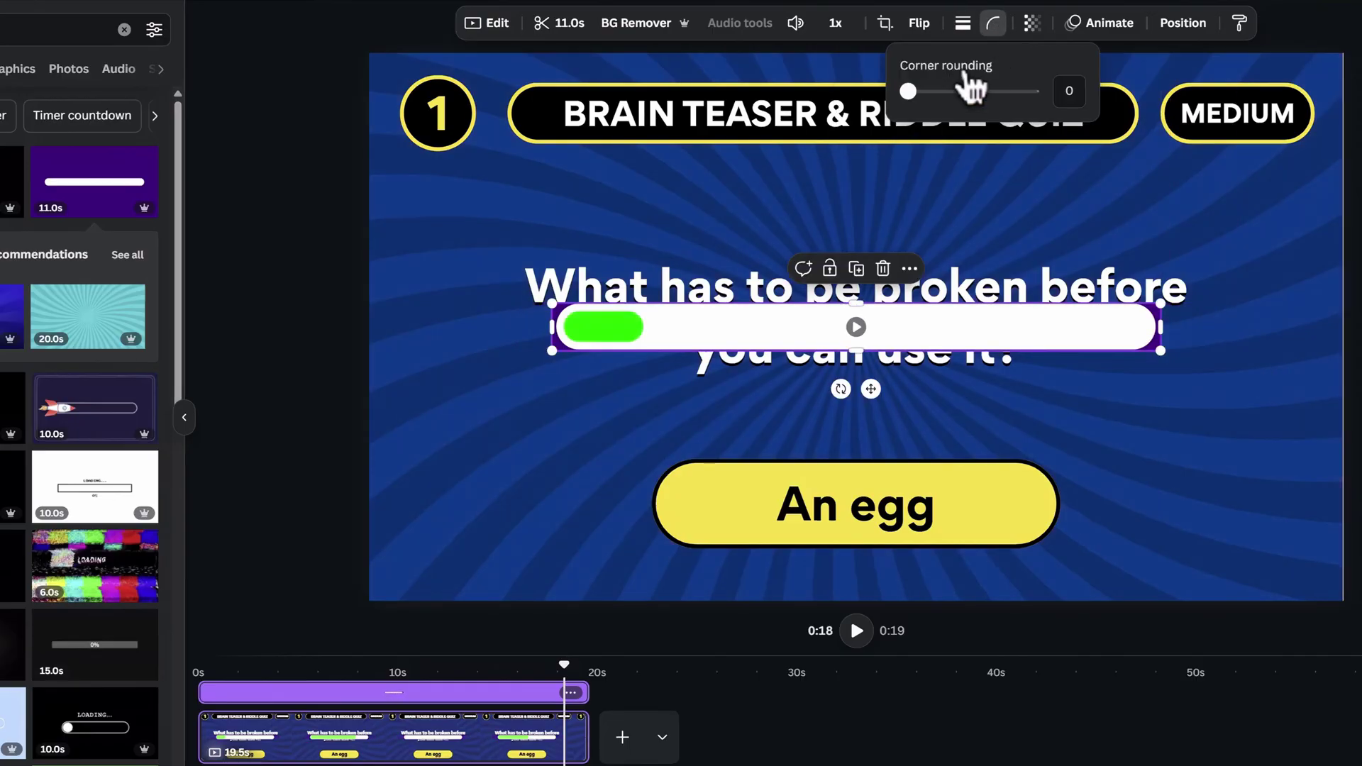
left_click_drag(949, 99, 1093, 164)
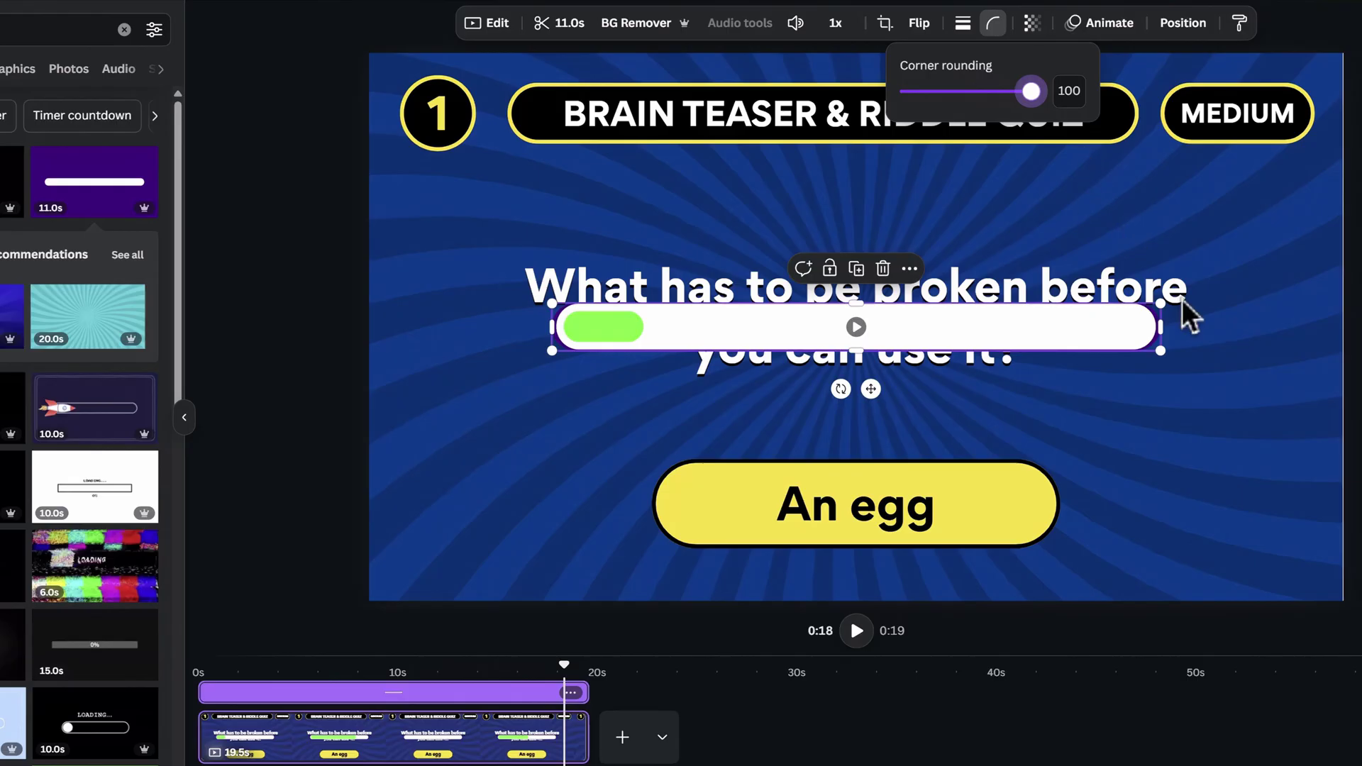
Step: Scale the loading bar over the answer pill to about 1,083 by 86, and shift bar, answer text and pill slightly down together
left_click_drag(983, 326, 967, 517)
left_click_drag(1167, 533, 1127, 541)
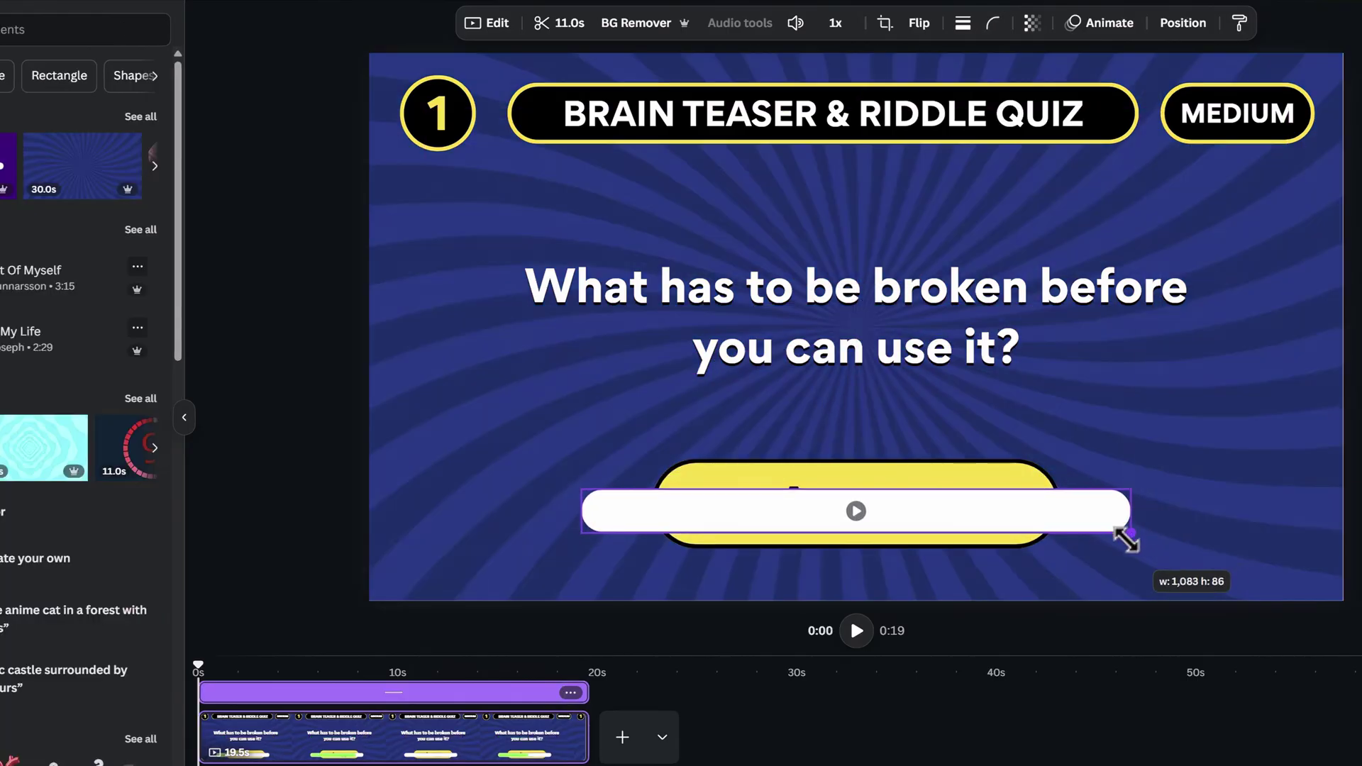
left_click(982, 496, "shift")
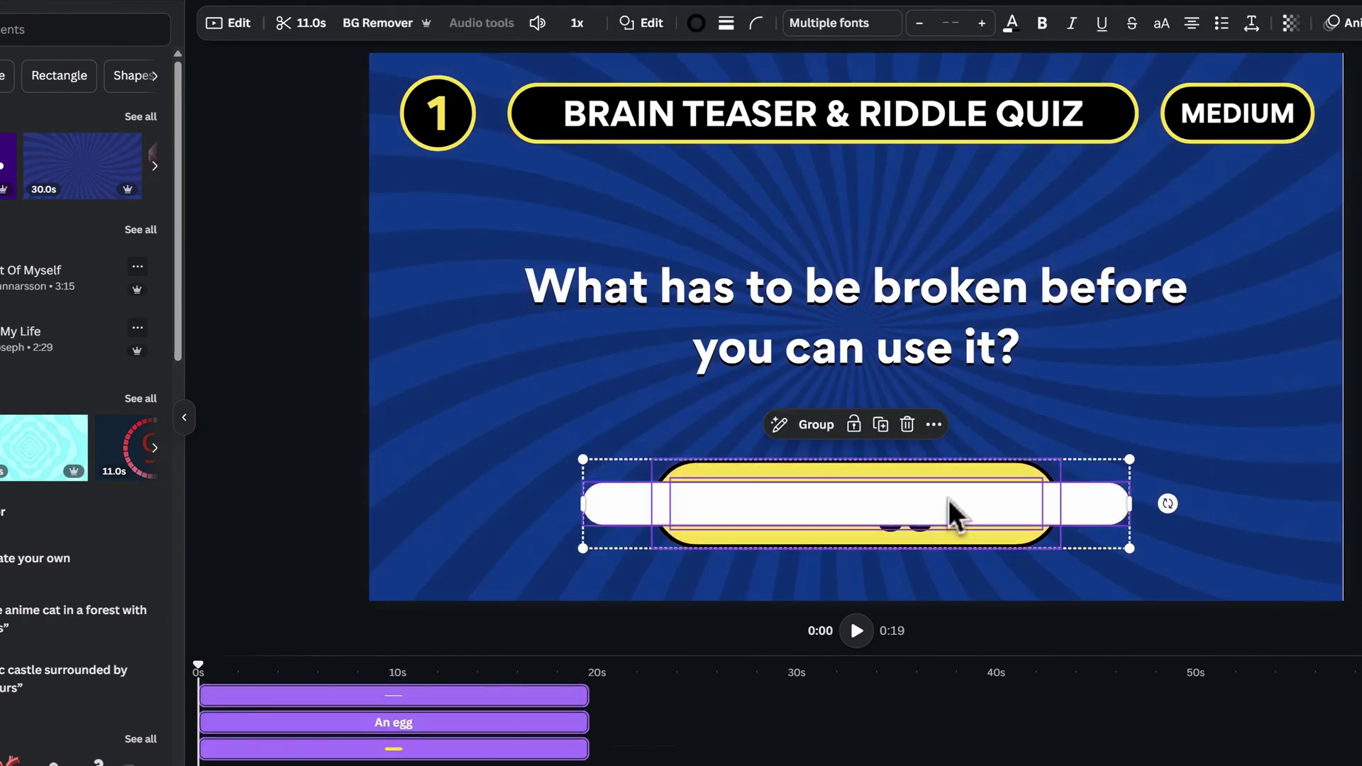
left_click(1191, 471)
key("ctrl+z")
key("ctrl+z")
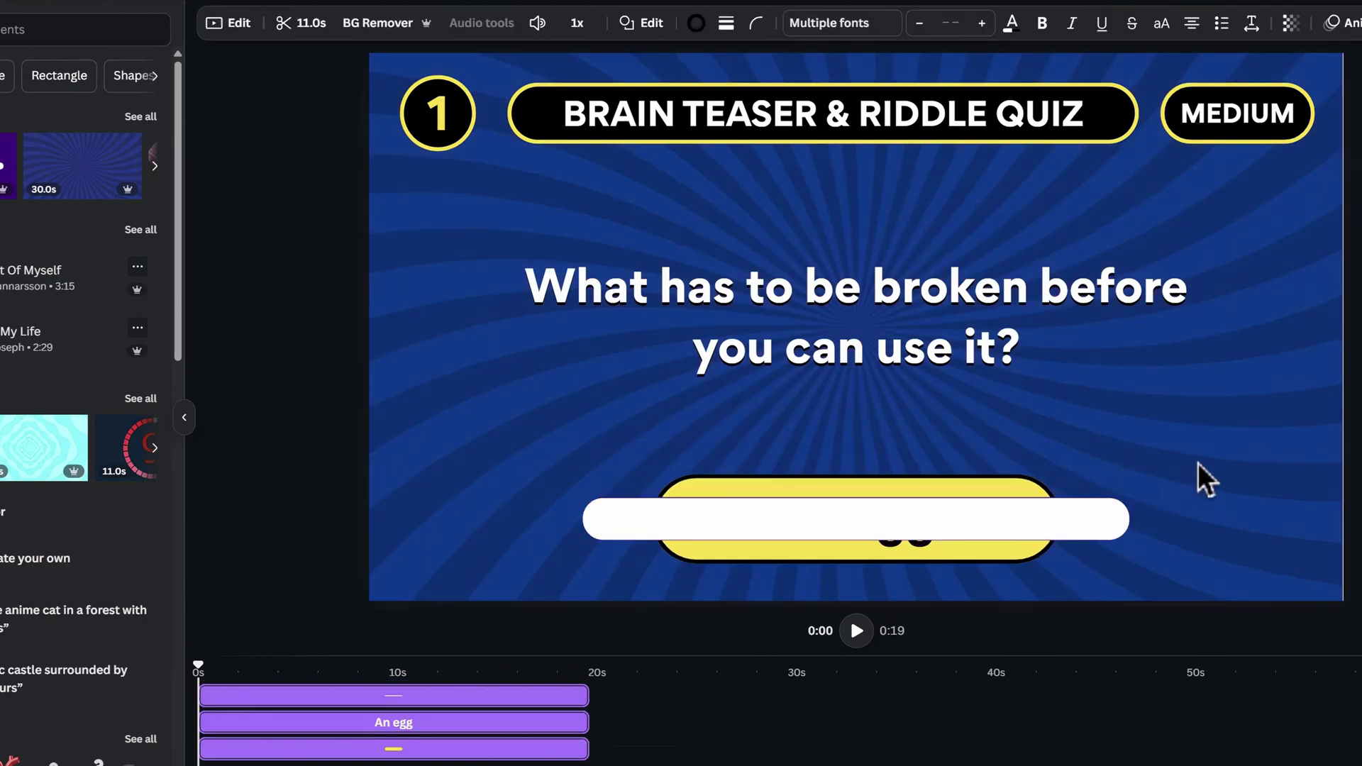
key("ctrl+z")
left_click(1242, 486)
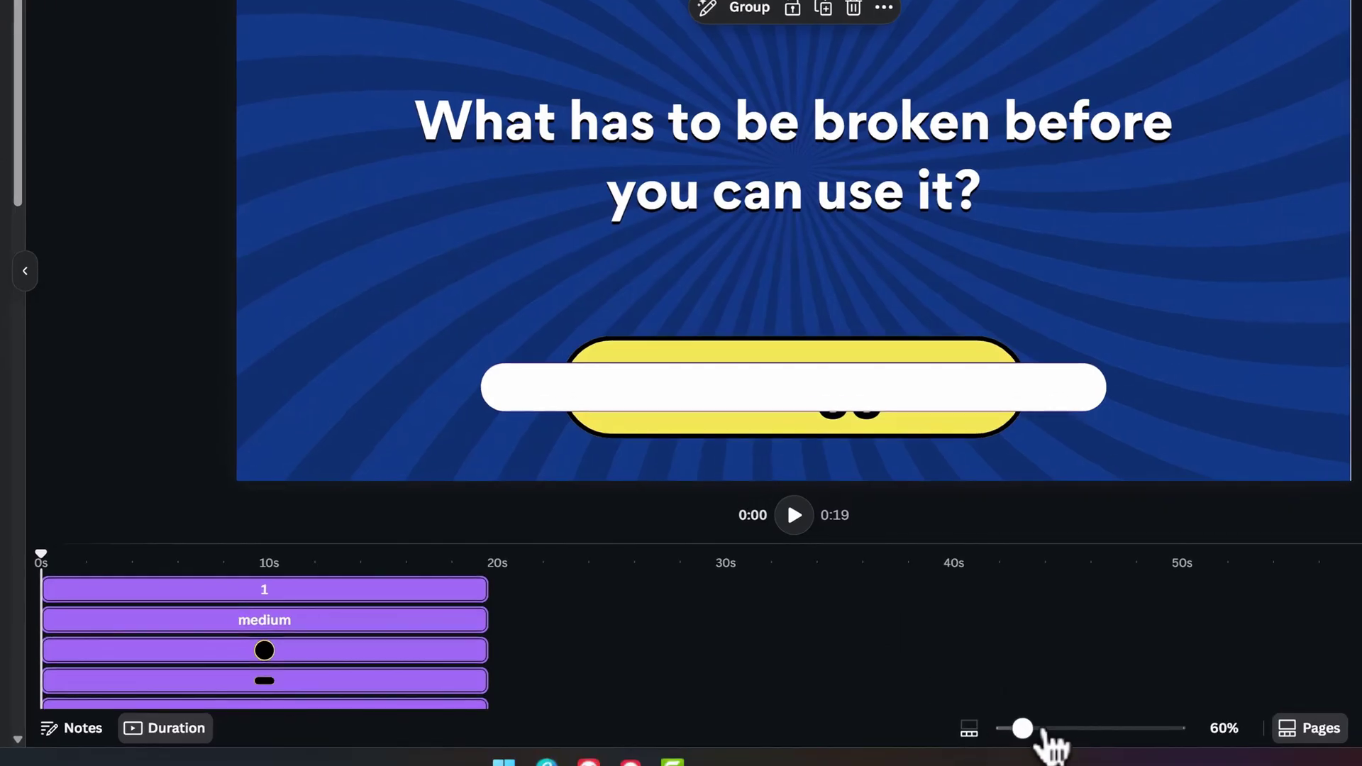
Step: Trim the start of the riddle text in the timeline to just before the 1-second mark
left_click(1041, 729)
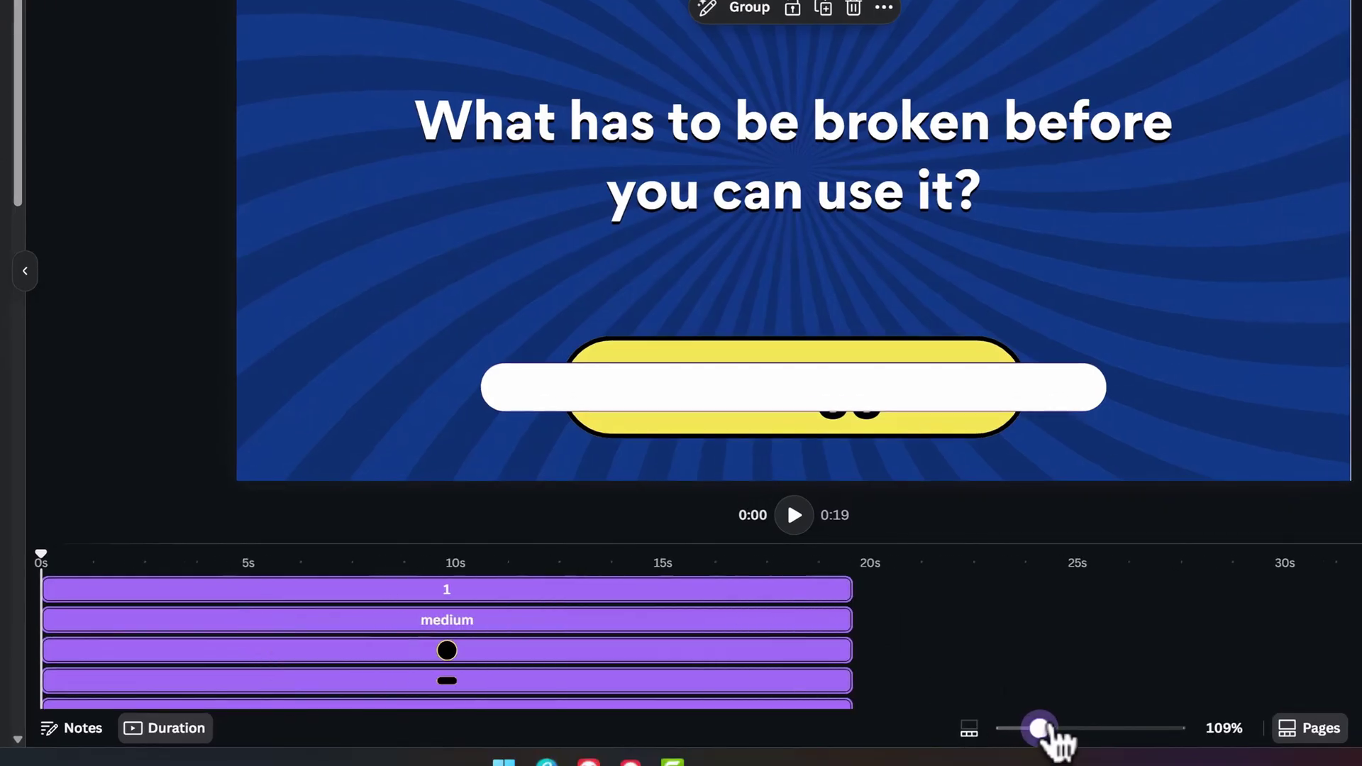
left_click_drag(49, 561, 83, 550)
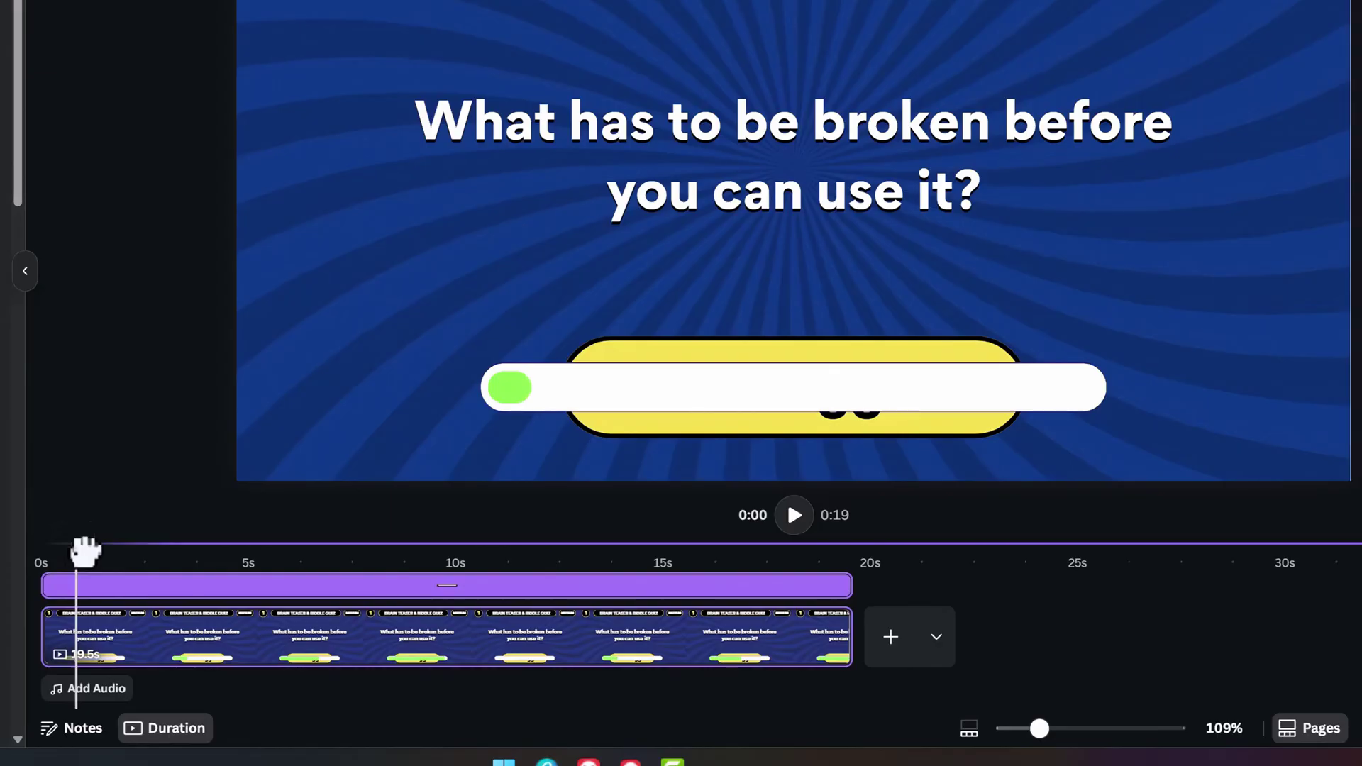
left_click(684, 191)
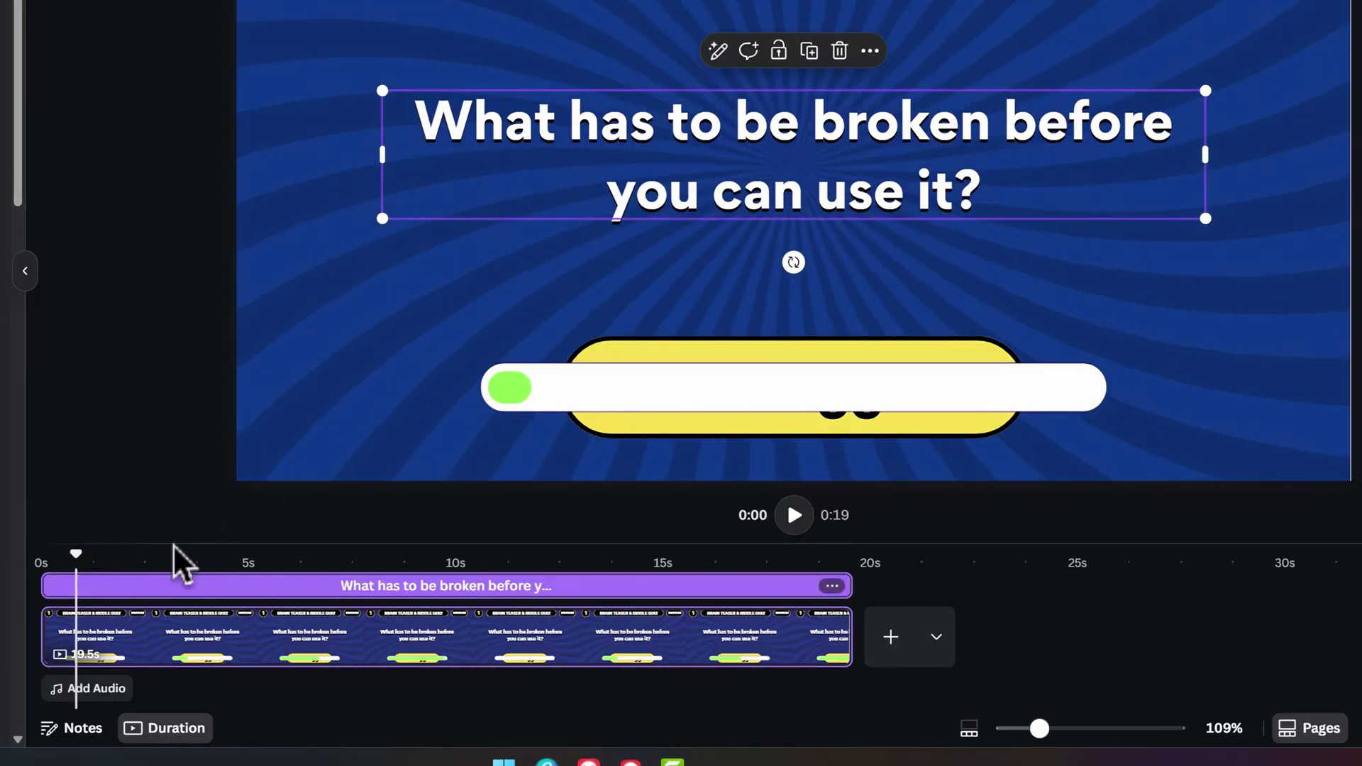
left_click_drag(44, 586, 422, 589)
Step: Trim the loading bar's timing to about 10.5 seconds and move it to start at about 3 seconds
left_click(610, 419)
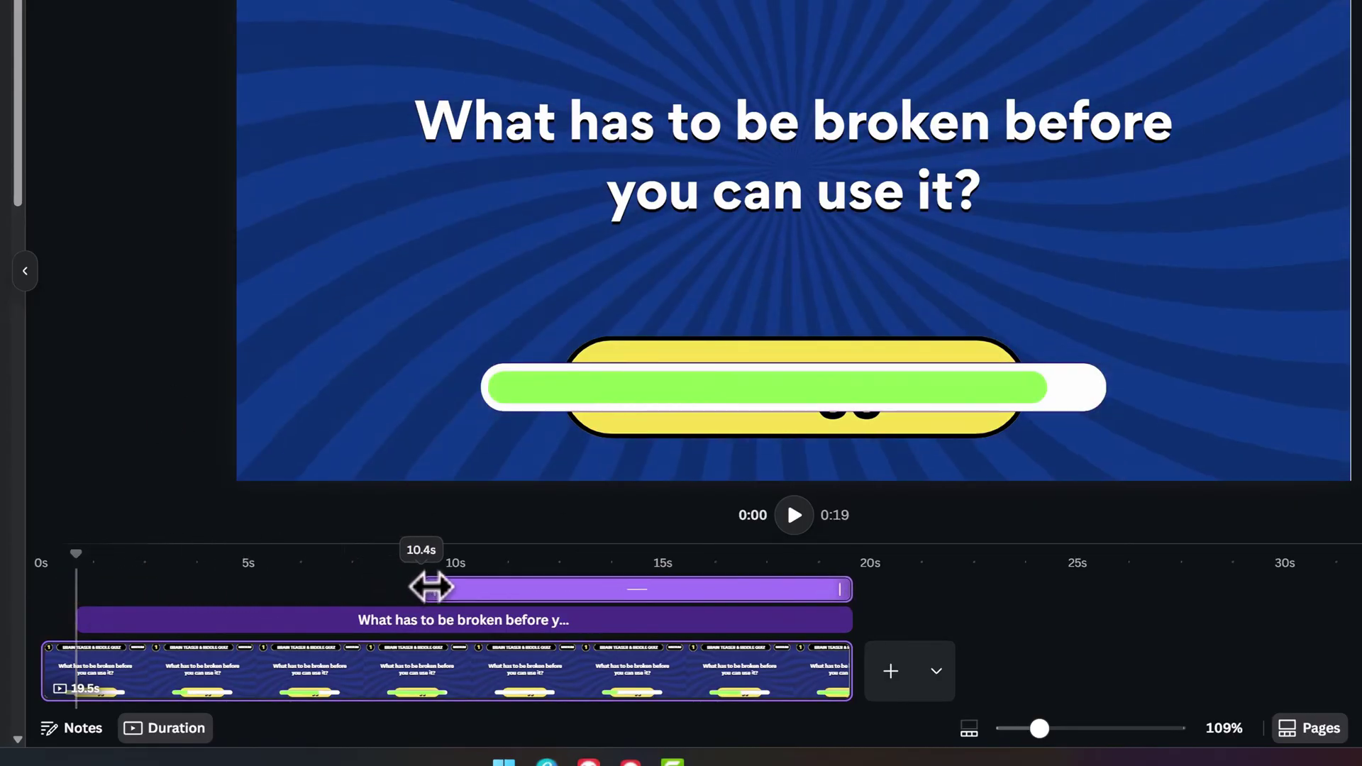
left_click_drag(76, 553, 173, 557)
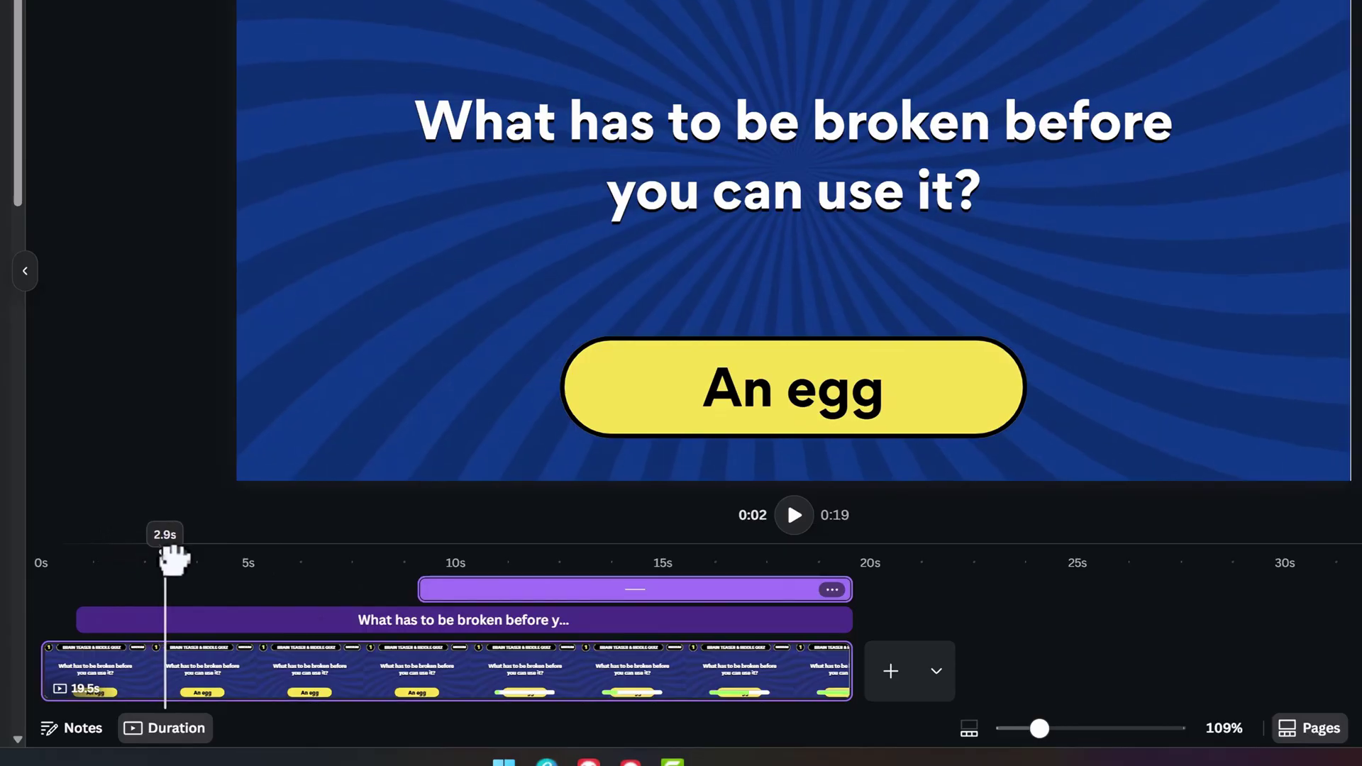
left_click_drag(516, 589, 282, 591)
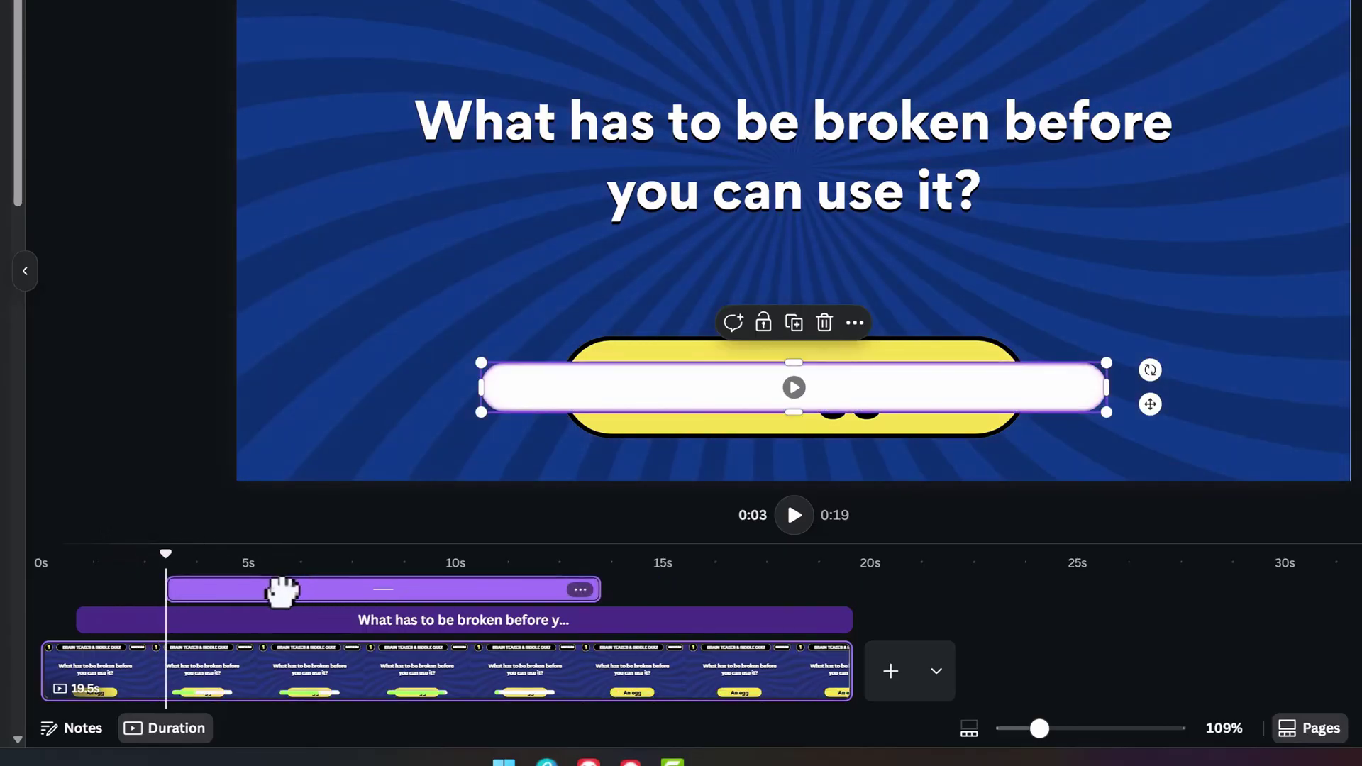
Step: Reorder the layers so the "An egg" text and the yellow pill sit above the loading bar
left_click_drag(166, 555, 597, 553)
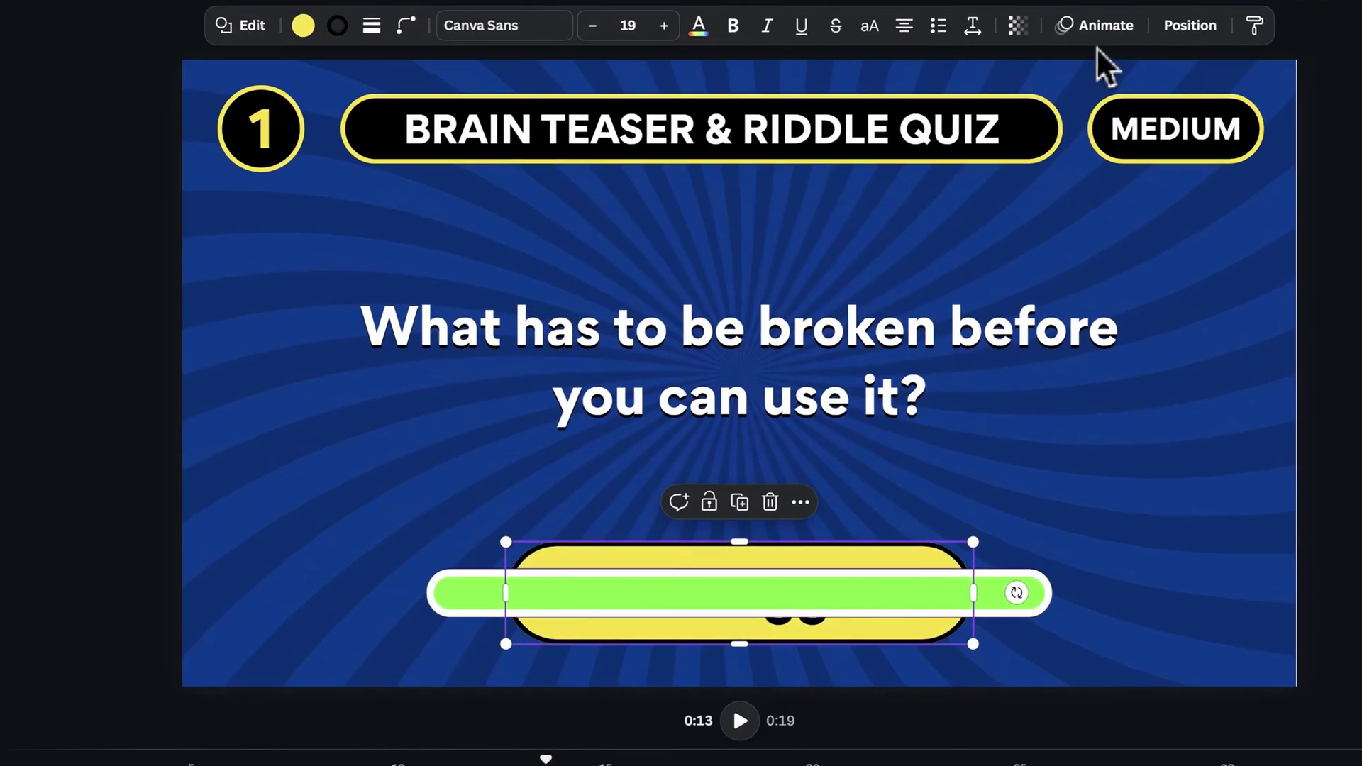
left_click(1190, 25)
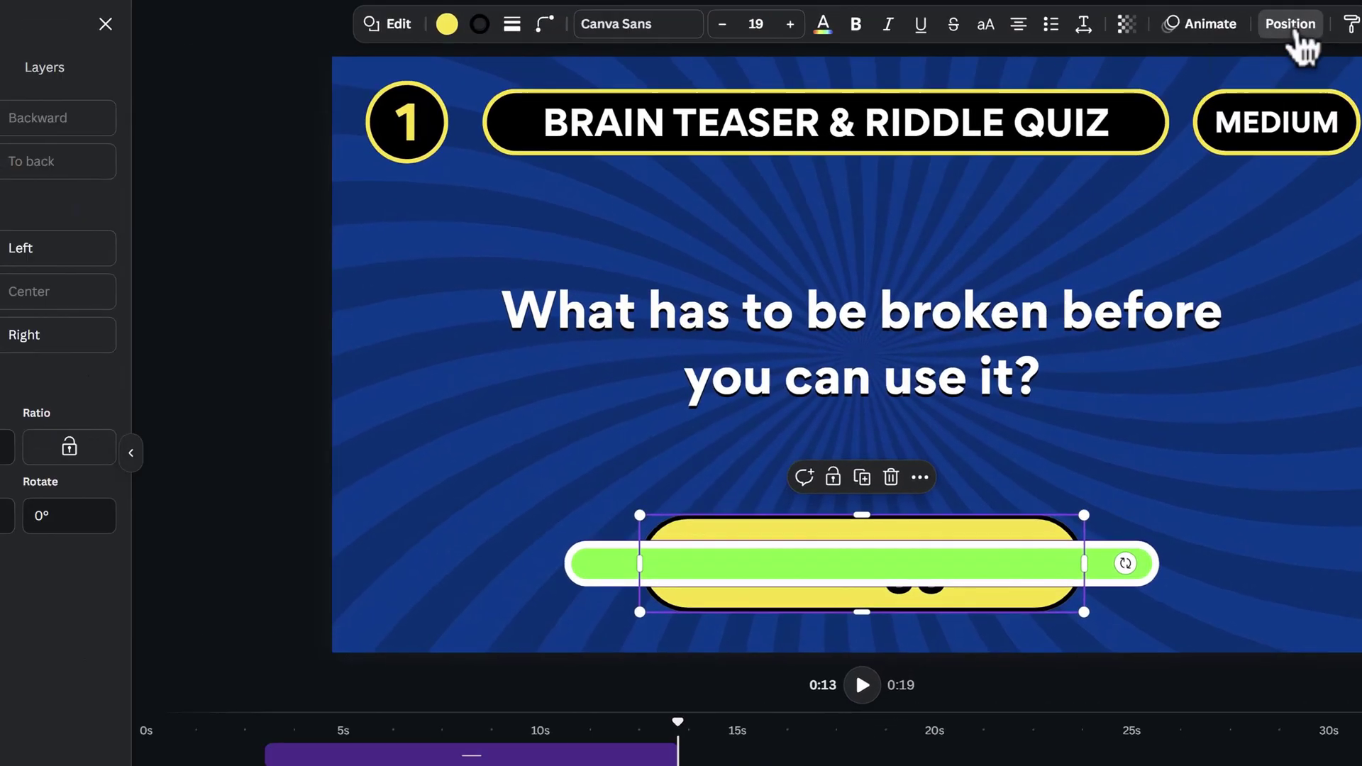
left_click(278, 61)
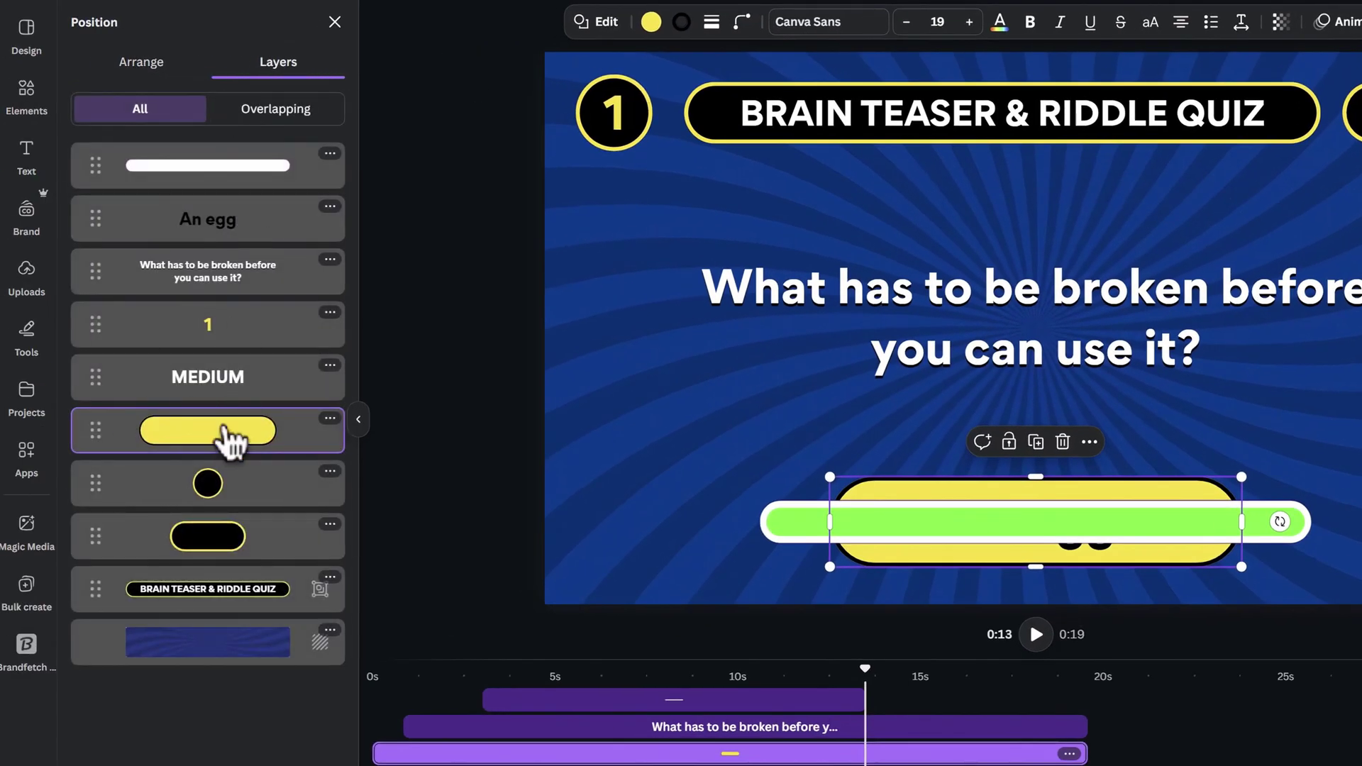
left_click_drag(230, 441, 213, 280)
left_click(255, 192)
Step: Trim the starts of the "An egg" text and the yellow pill to the end of the loading bar's timing
left_click_drag(374, 701, 873, 706)
left_click(425, 727)
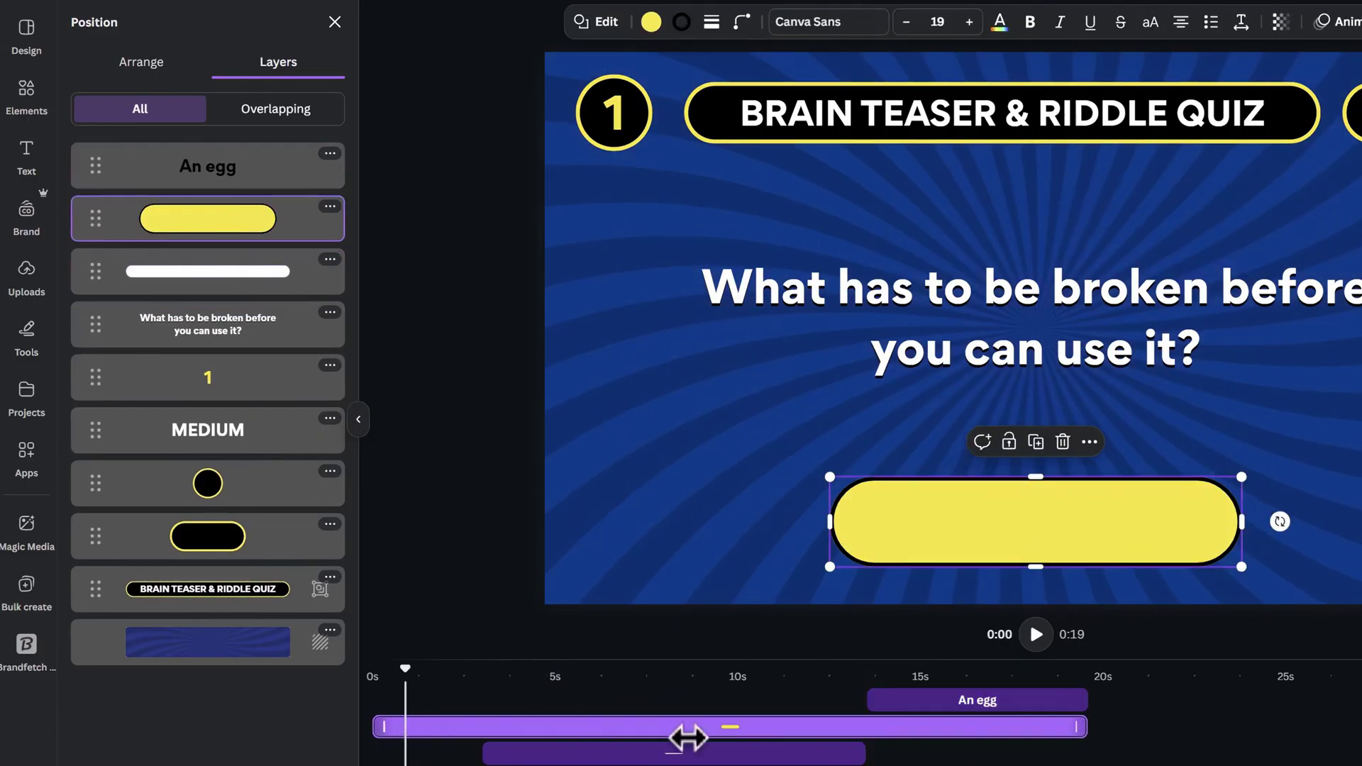
left_click_drag(689, 738, 860, 721)
left_click(845, 670)
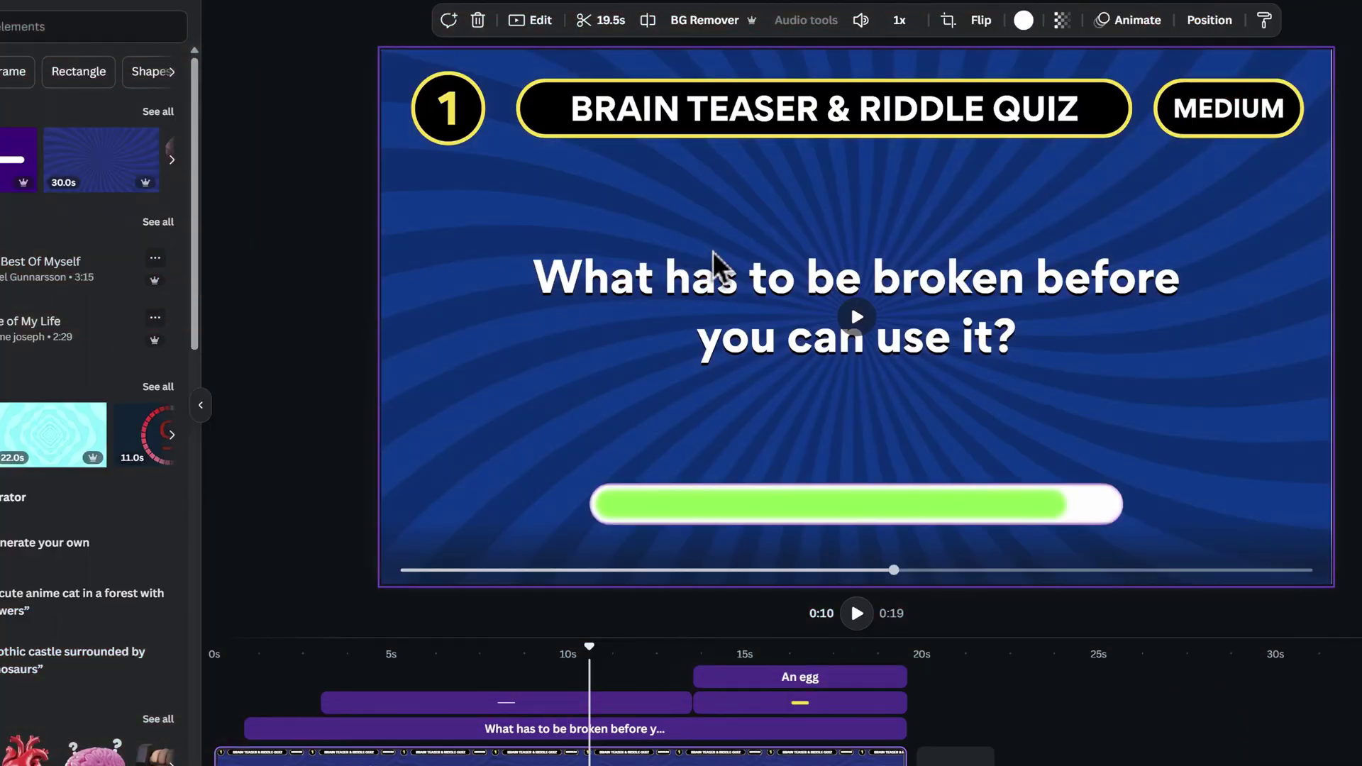
Step: Apply the Succession animation on enter to the riddle text
left_click(739, 278)
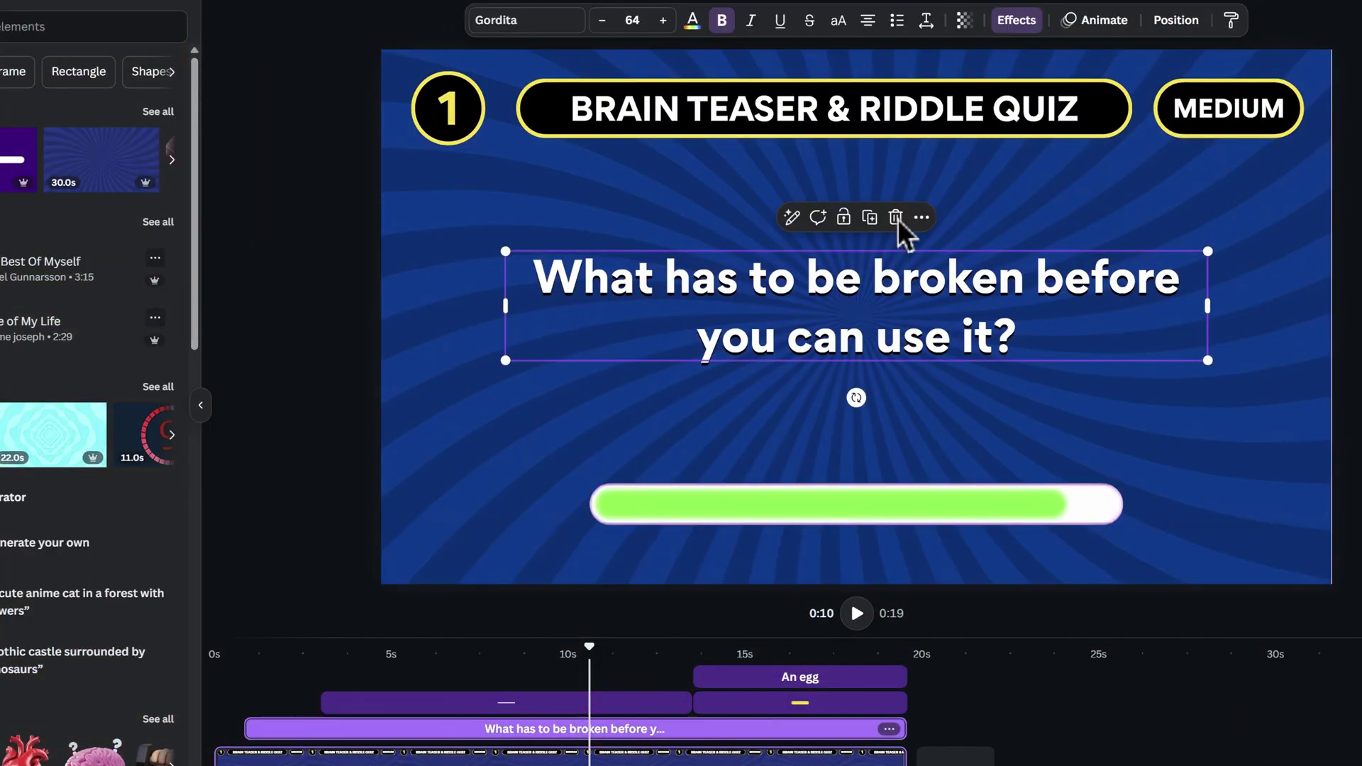
left_click(1130, 23)
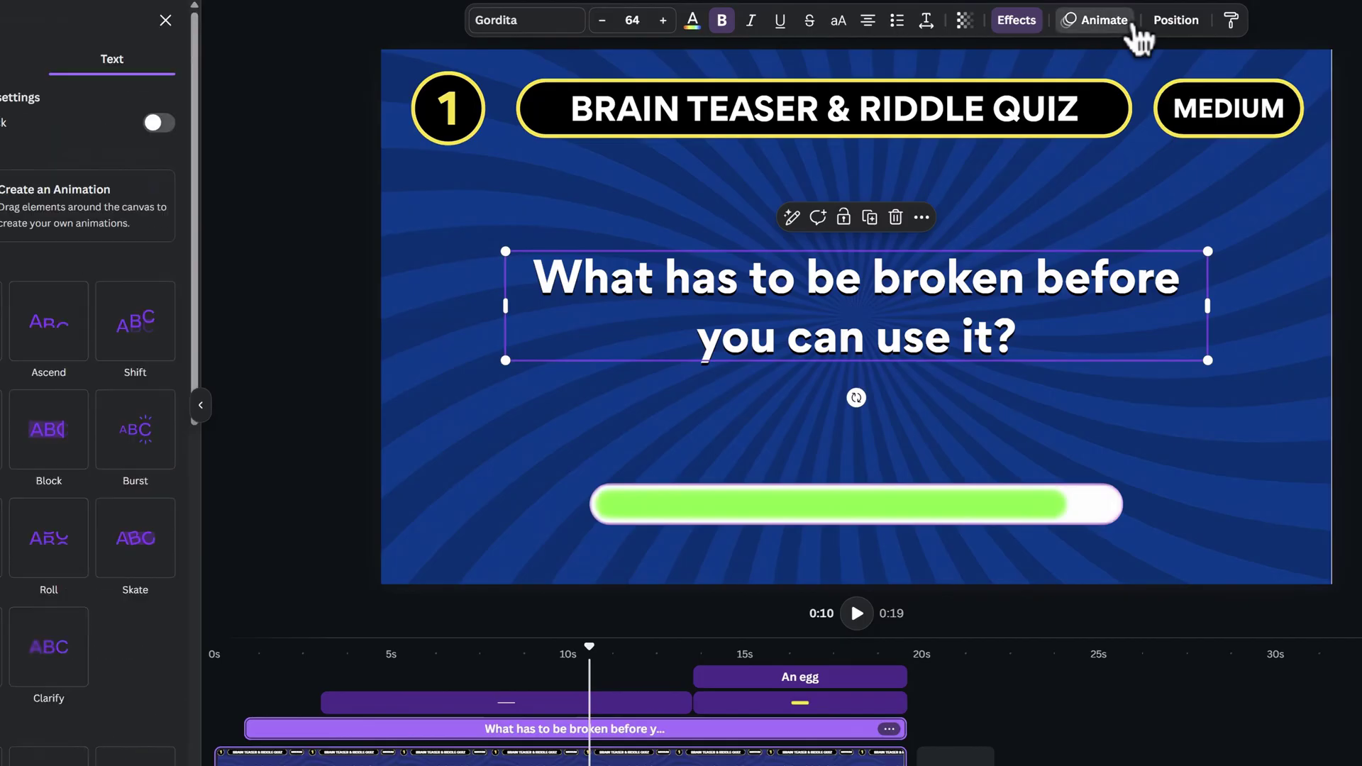
scroll(113, 426, "down", 8)
left_click(111, 433)
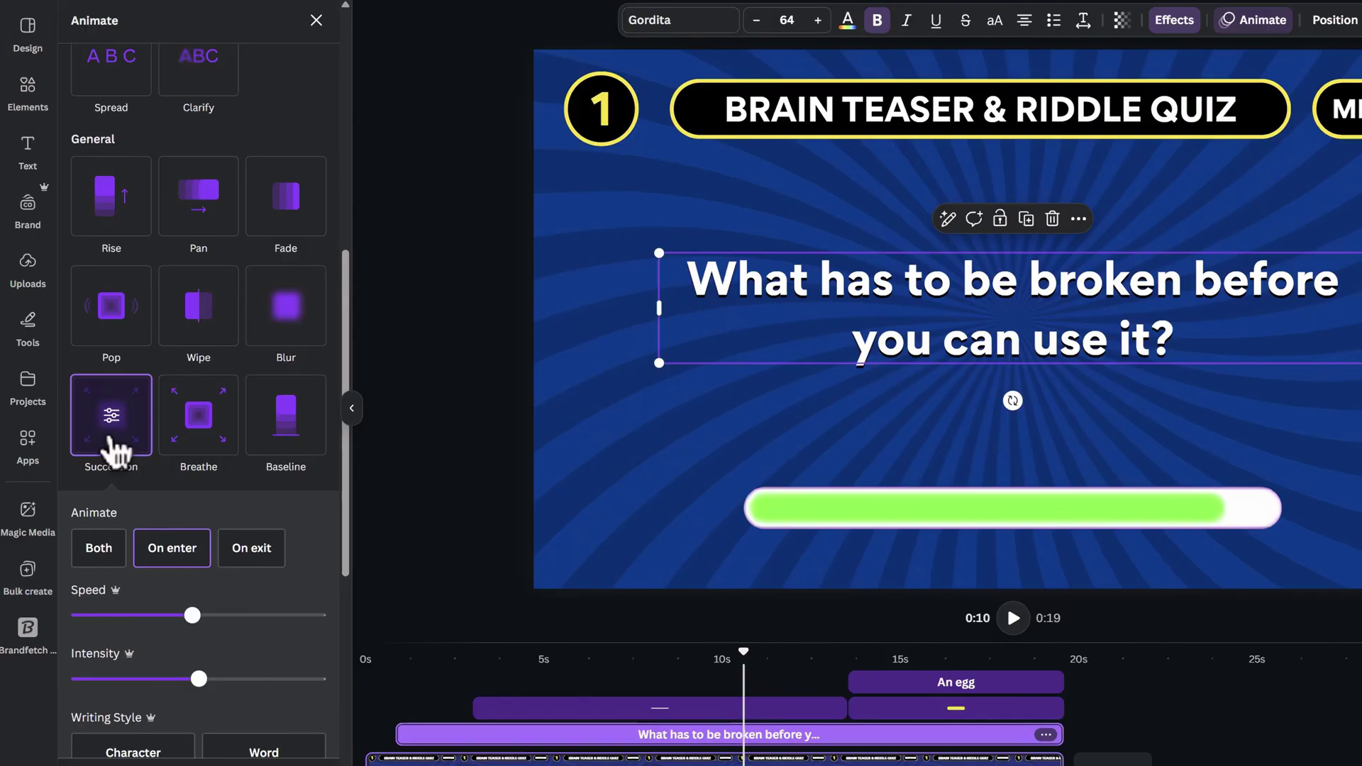
Step: Apply the Rise animation to the loading bar for both enter and exit
left_click(850, 505)
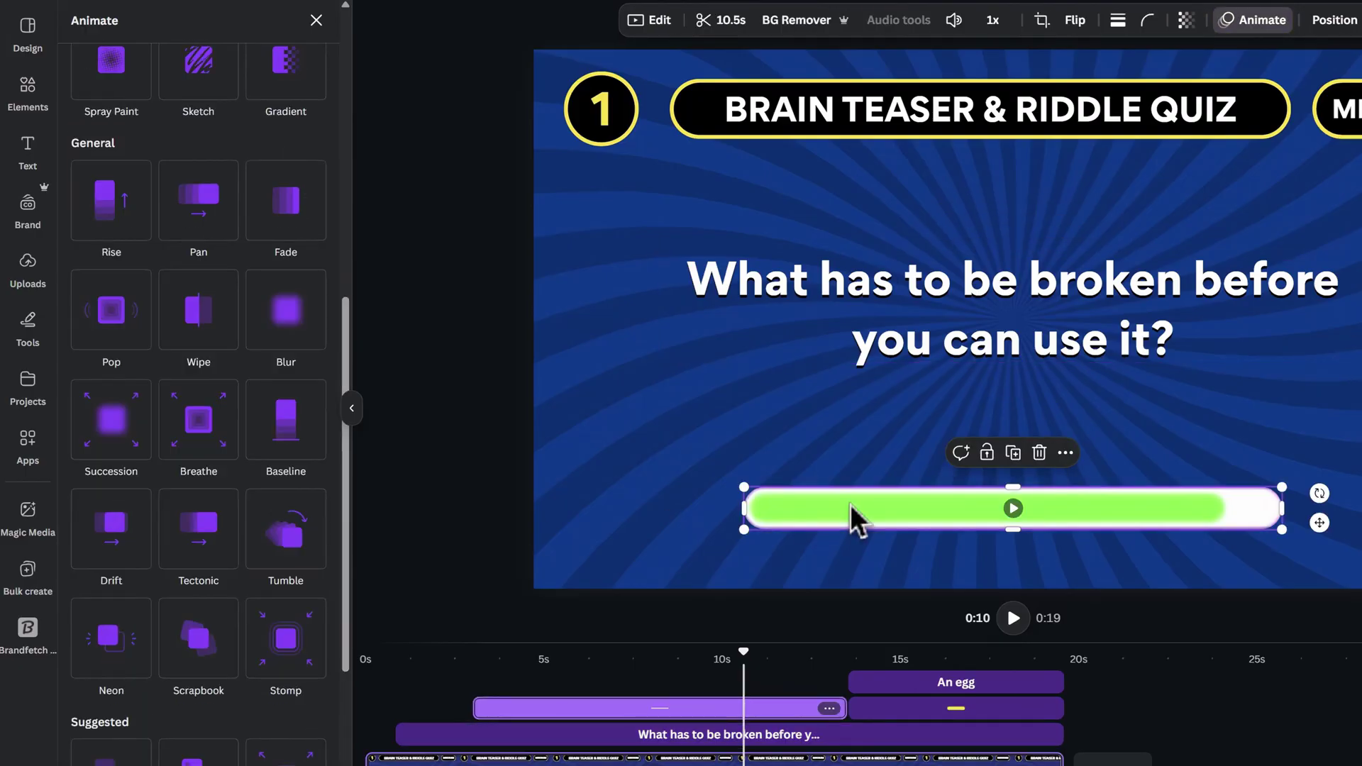
scroll(288, 334, "up", 1)
left_click(142, 312)
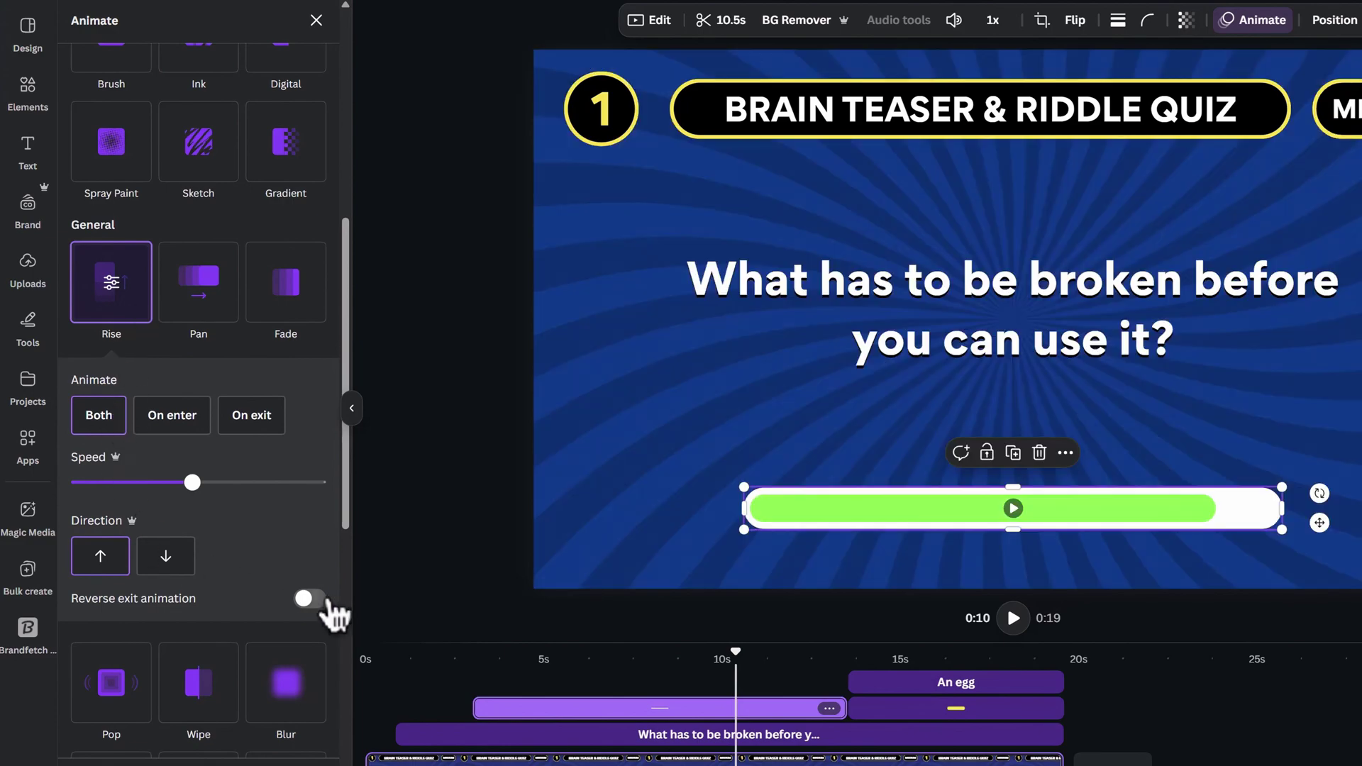
Step: Turn on the reversed exit animation for the loading bar and apply the Baseline animation on enter to the yellow pill
left_click(312, 600)
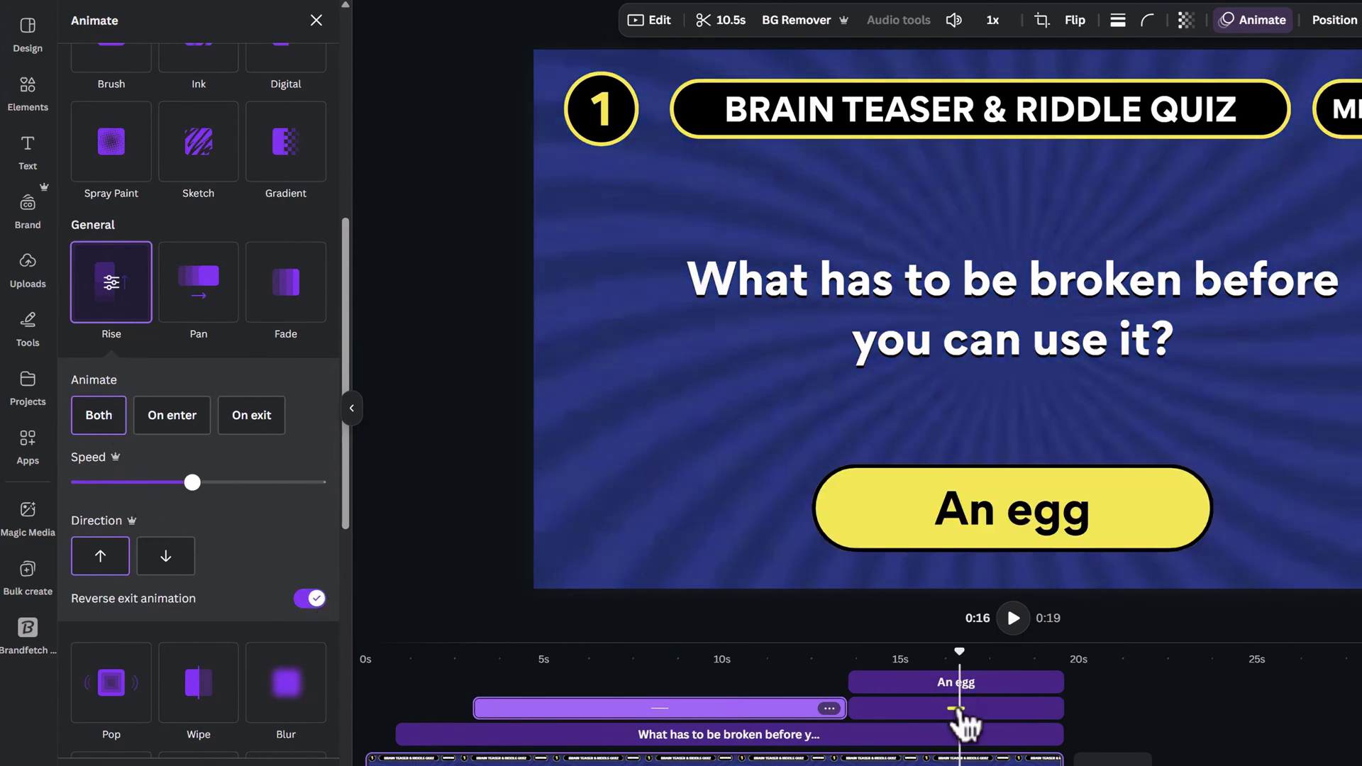
left_click(960, 710)
left_click(288, 287)
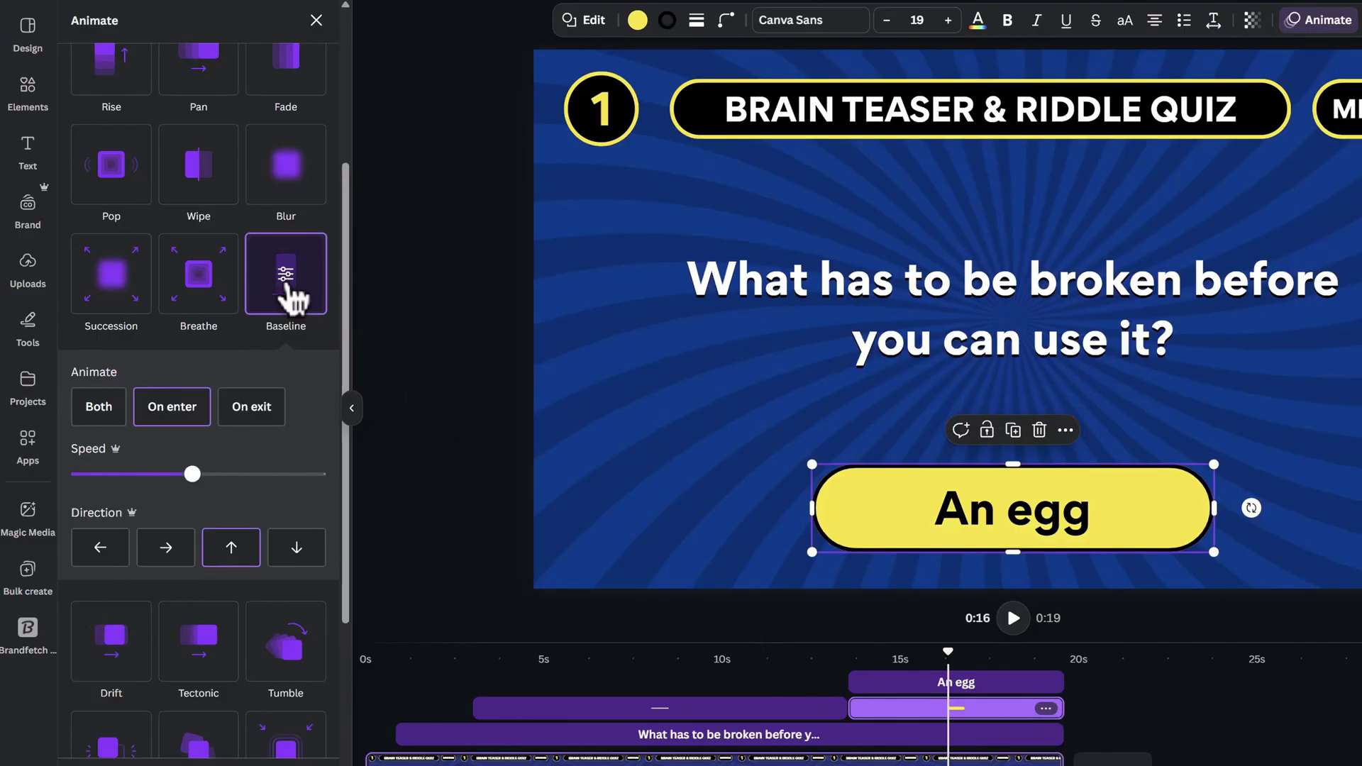
left_click(186, 426)
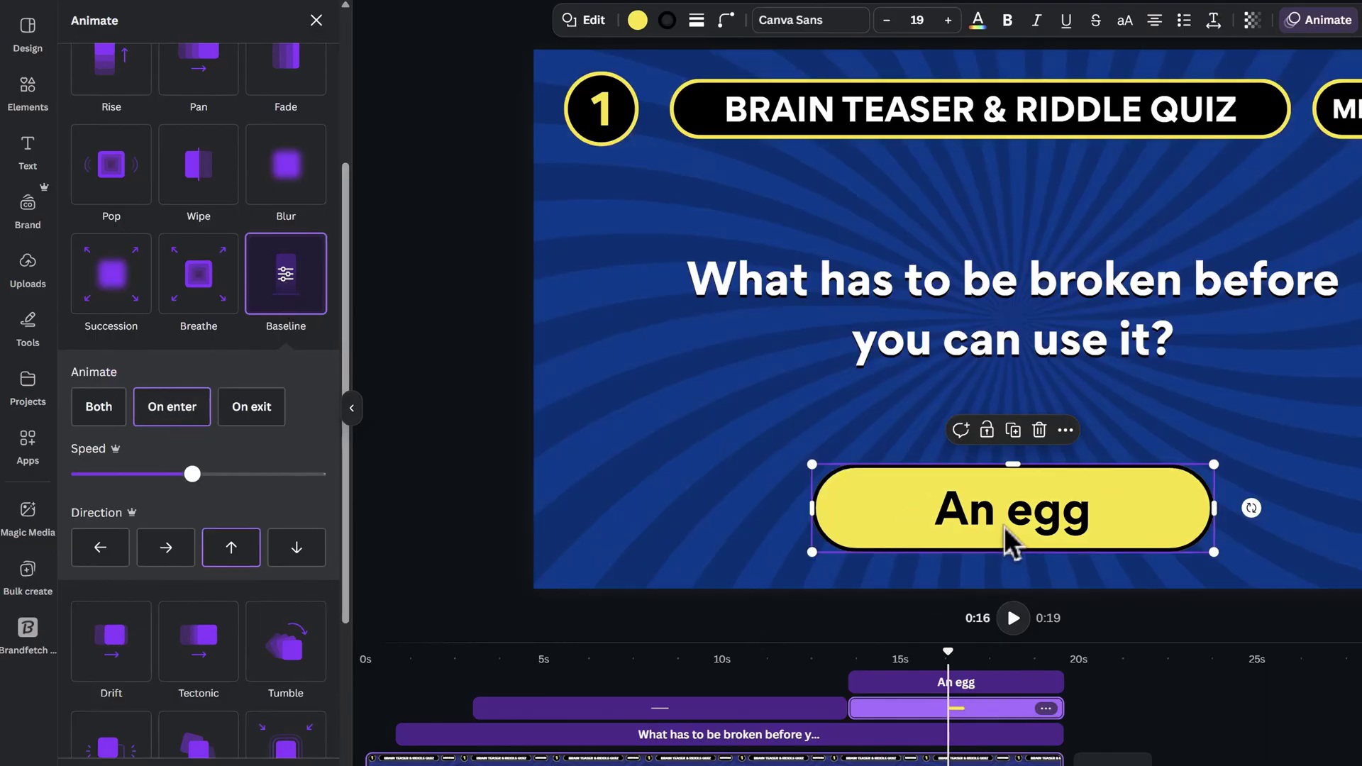
Step: Apply the Burst animation on enter to the "An egg" text
left_click(1004, 527)
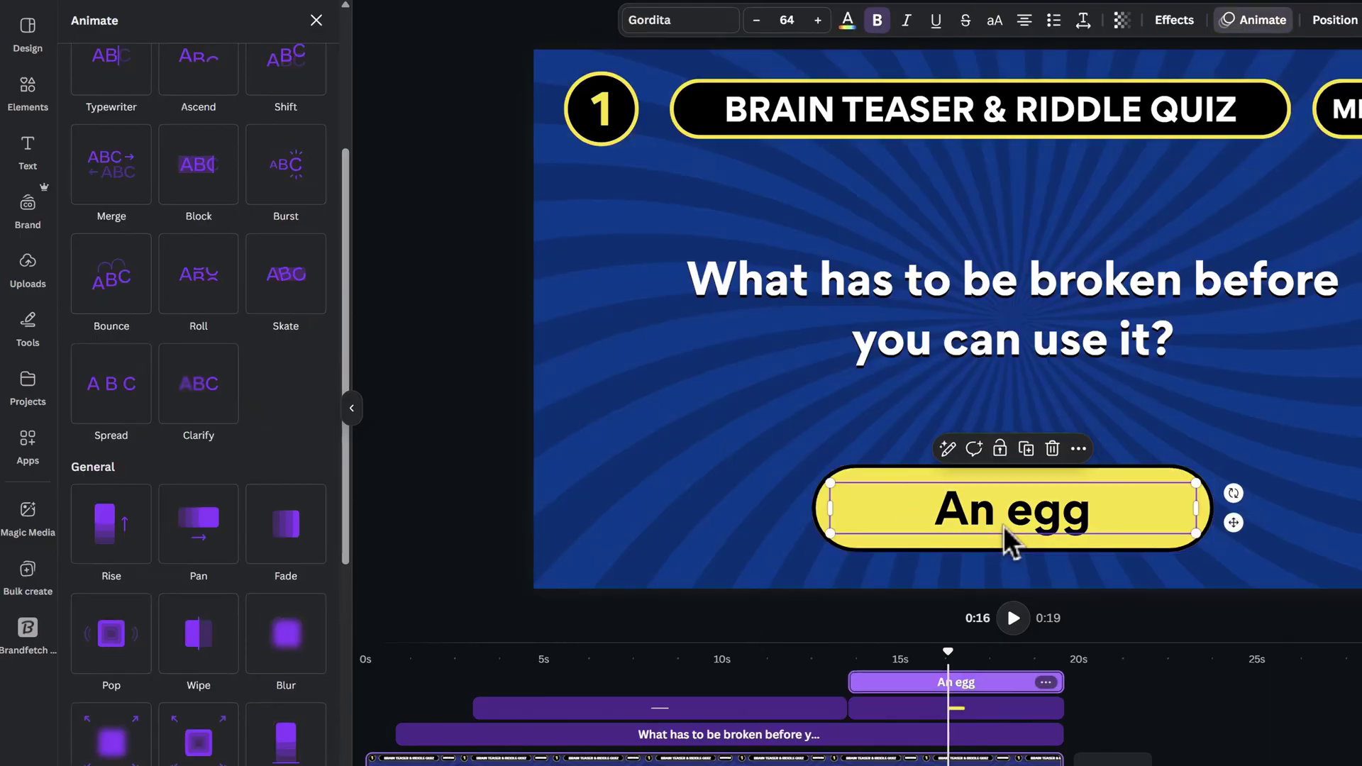
left_click(295, 201)
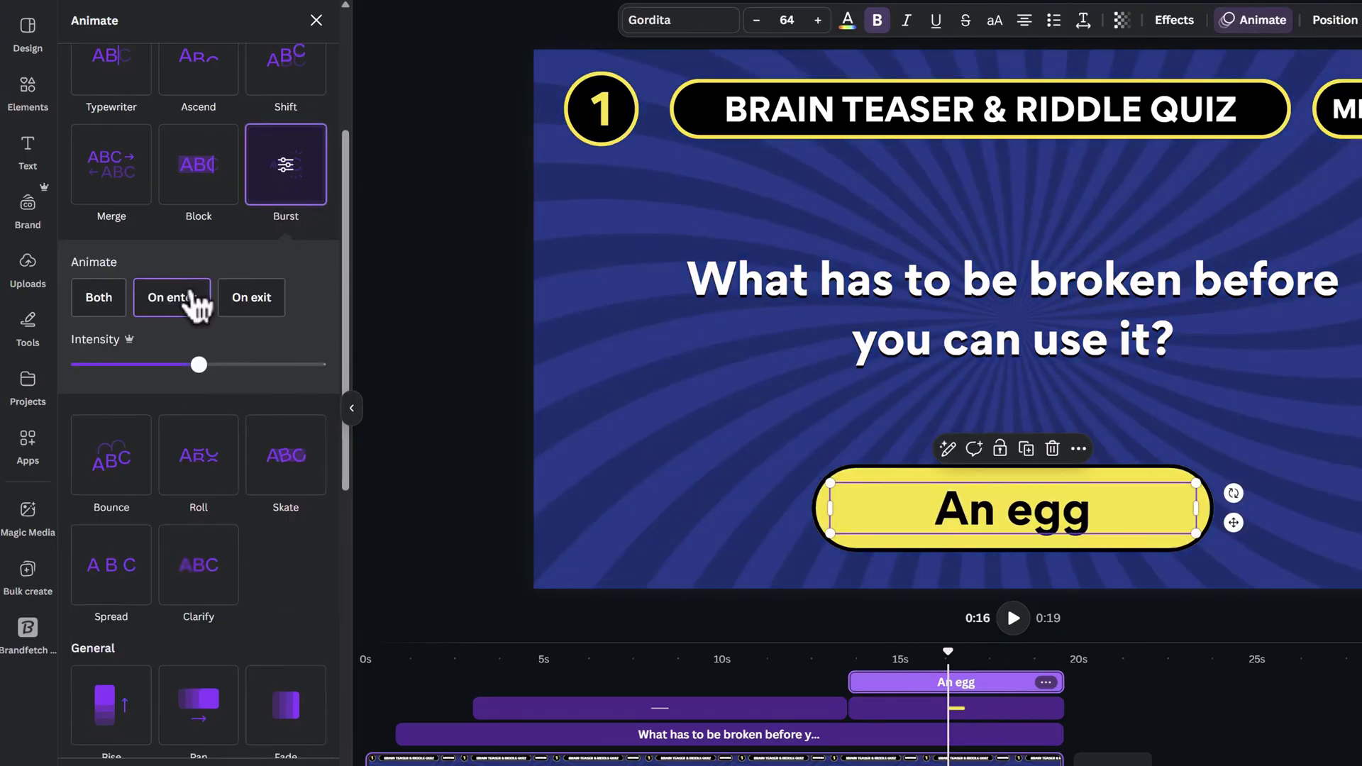
left_click(191, 301)
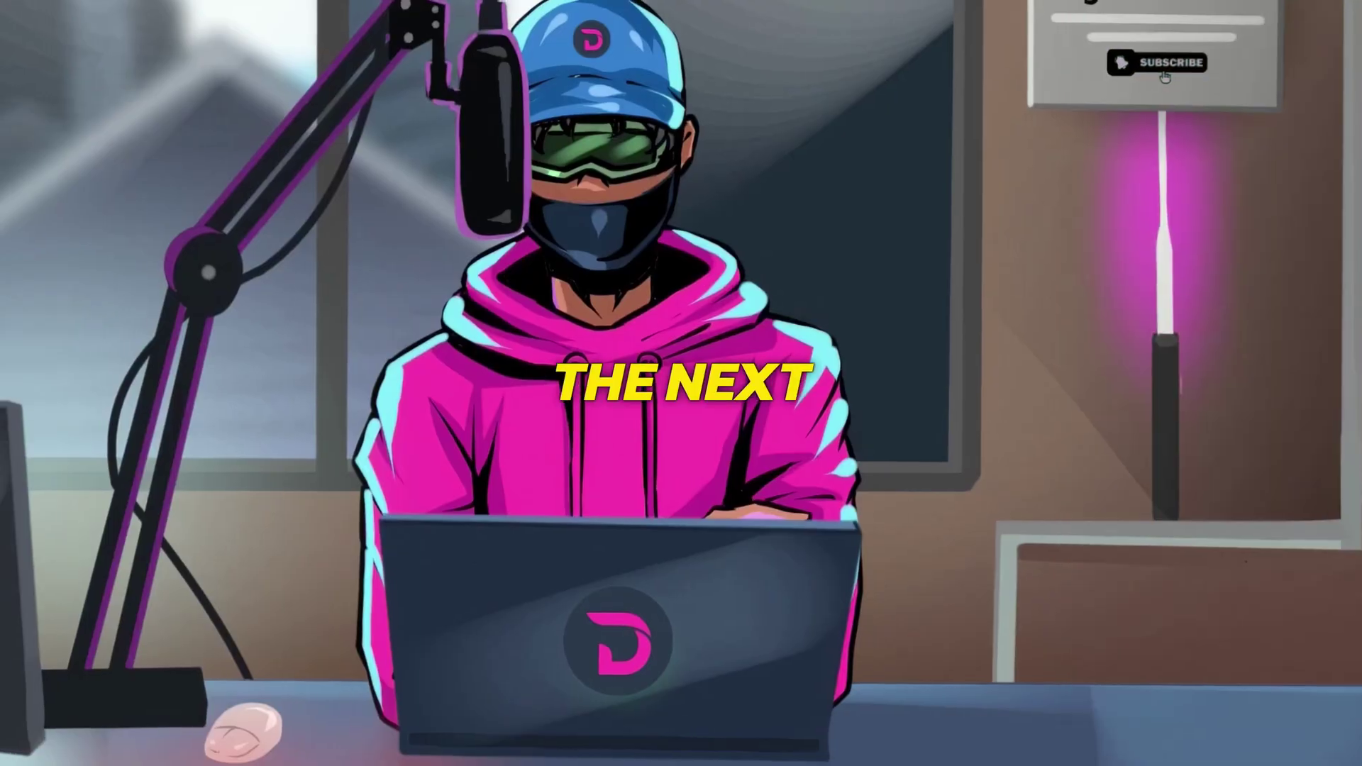
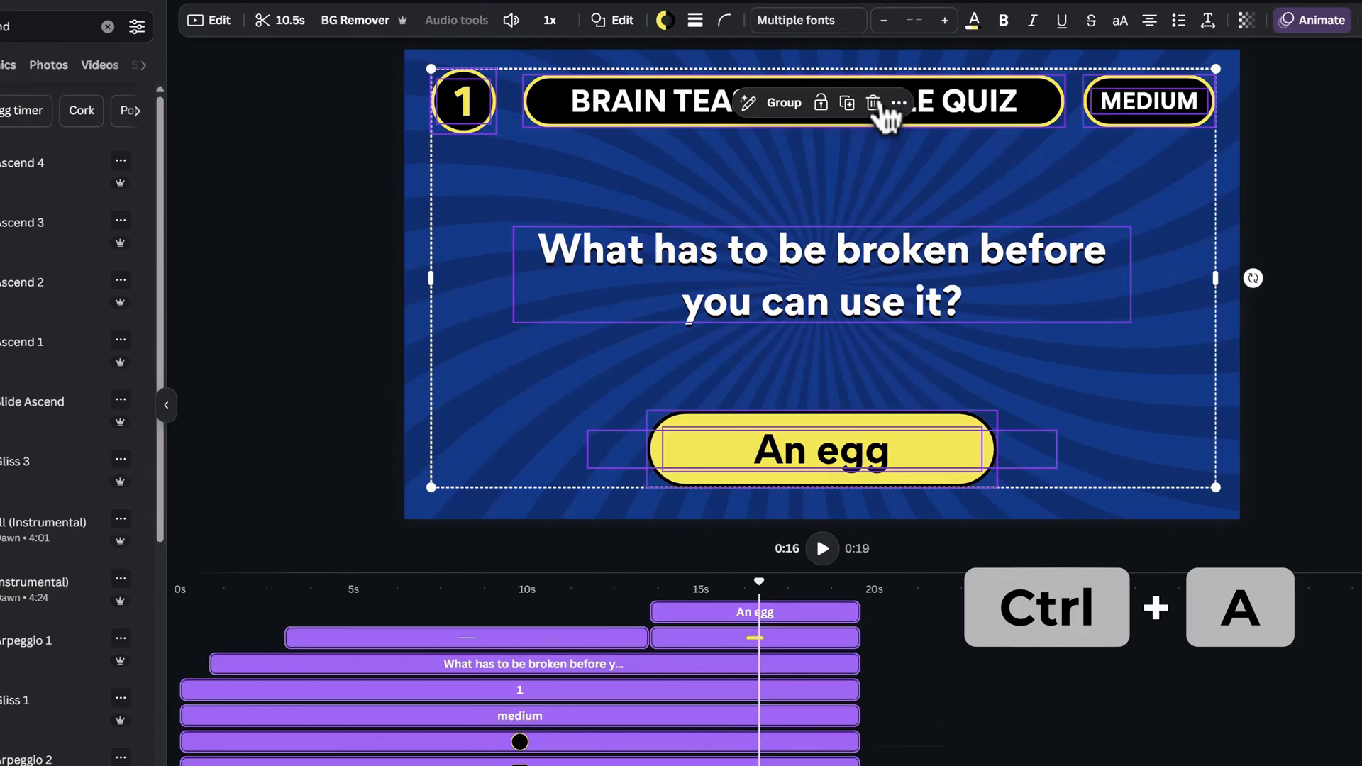
Step: Download only the page background as a 1080p MP4 video, deleting all other elements for the export and undoing that deletion
left_click(874, 103)
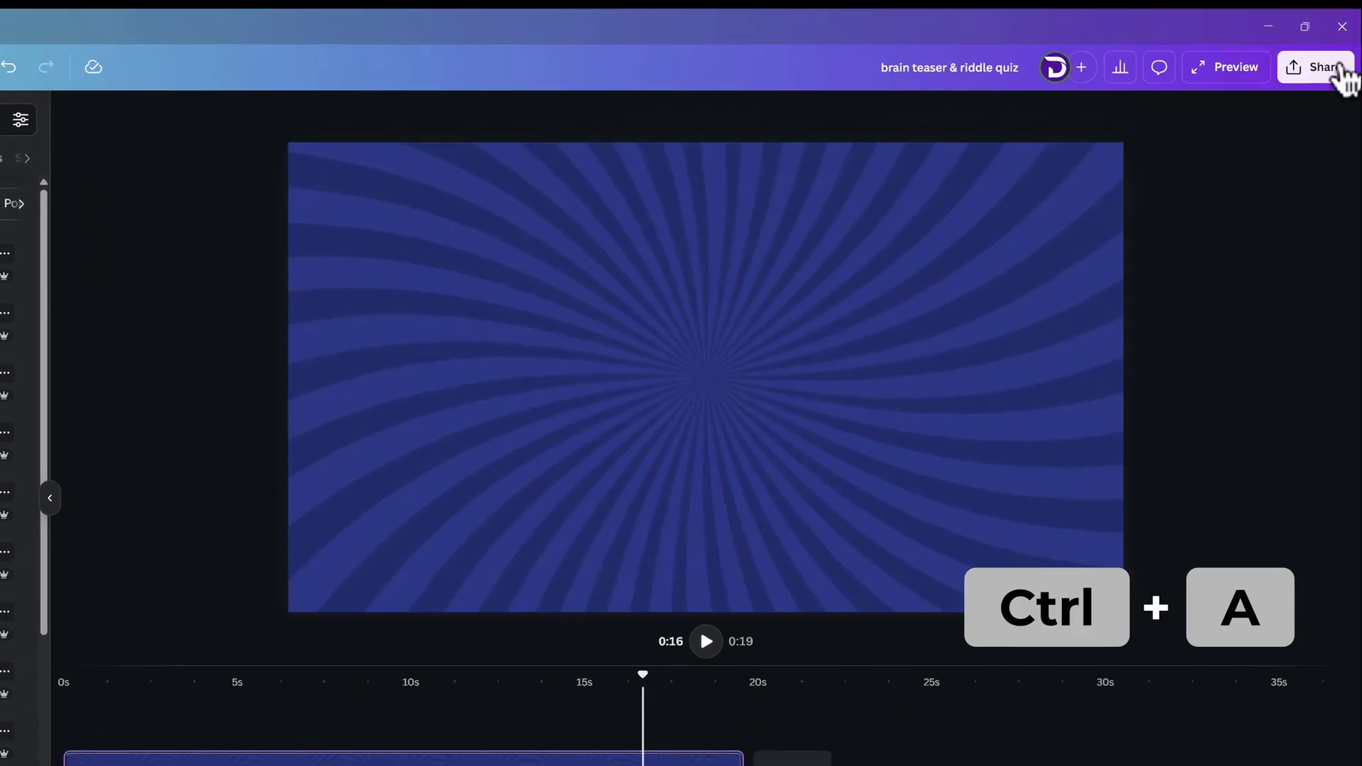
left_click(1317, 66)
left_click(1067, 404)
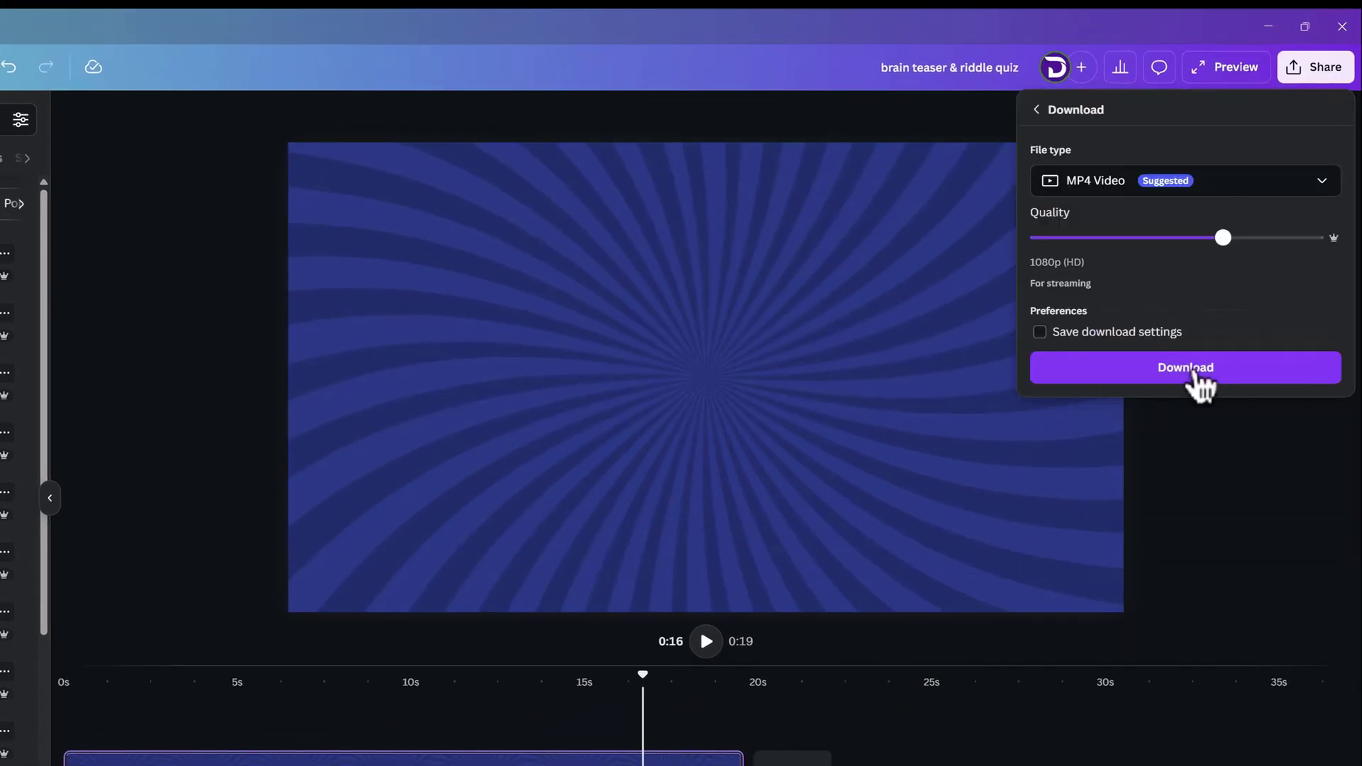
left_click(1215, 393)
key("ctrl+z")
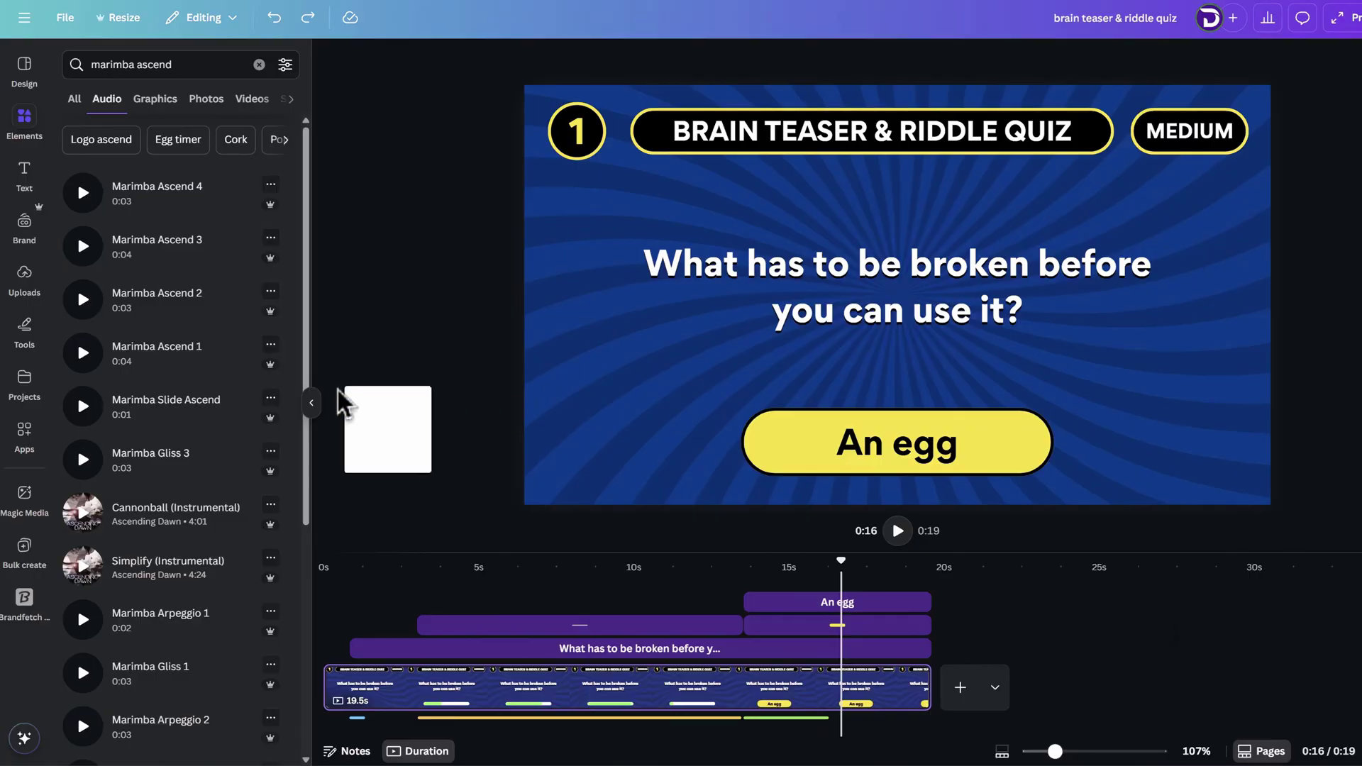
Step: Upload the exported background video, add it to the page and use it to replace the page background
left_click_drag(335, 395, 785, 731)
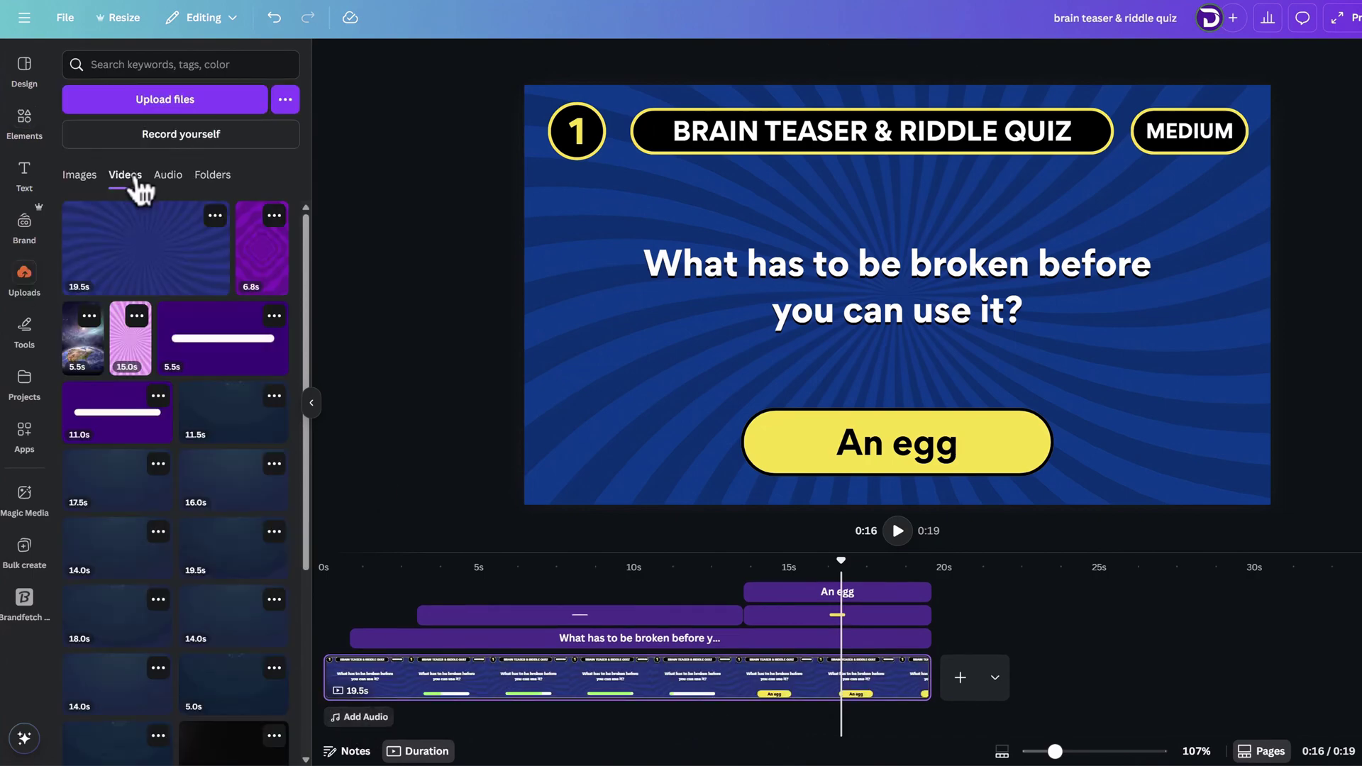
left_click(170, 252)
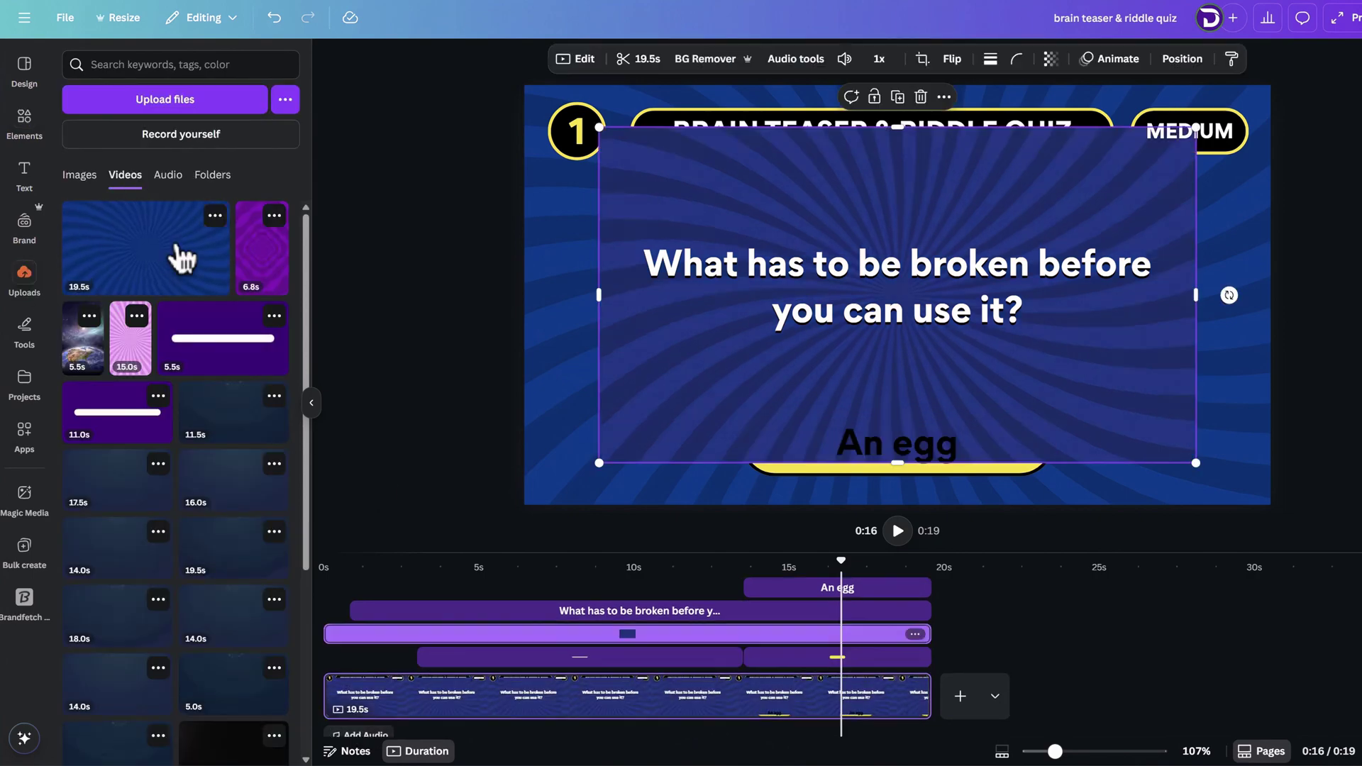
right_click(1113, 206)
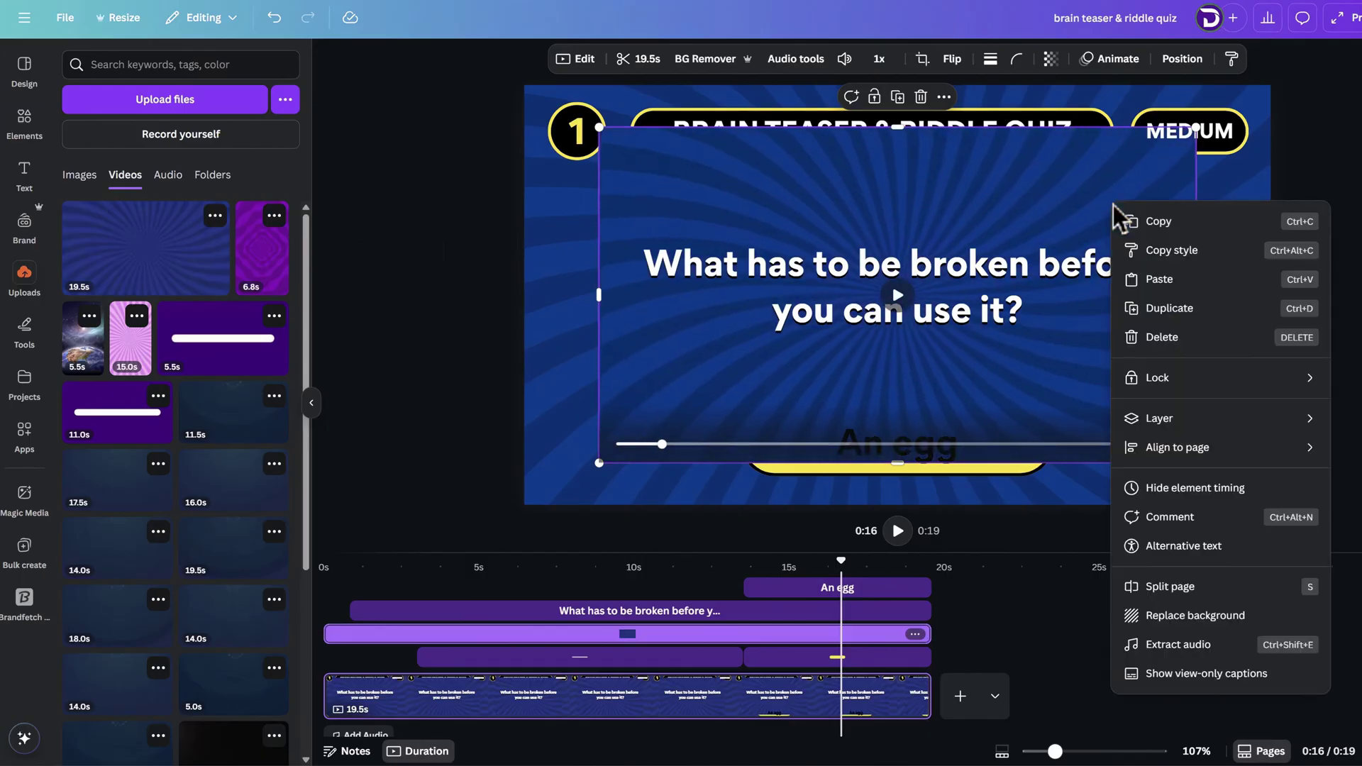
left_click(1233, 618)
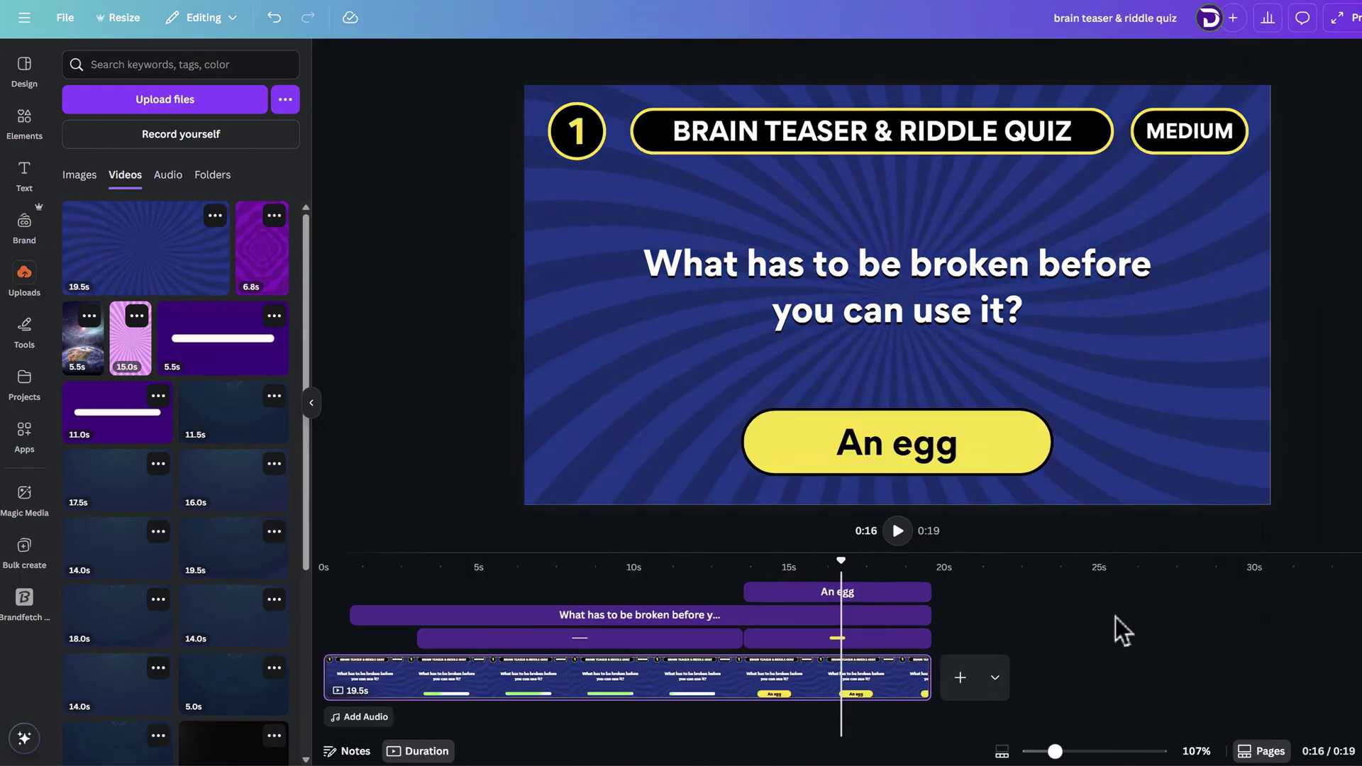
Step: Play the riddle page from its beginning to check the background and element animations
left_click_drag(841, 562, 277, 589)
key("space")
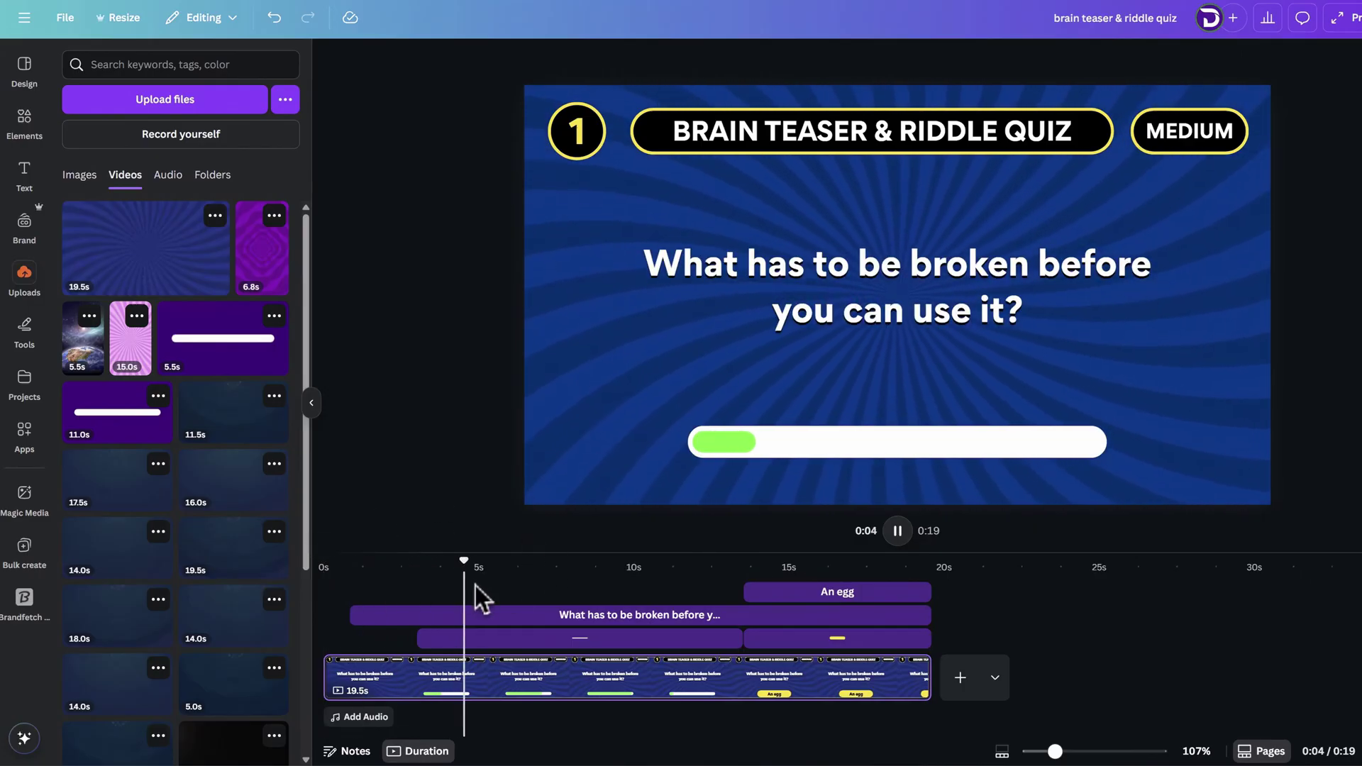
key("space")
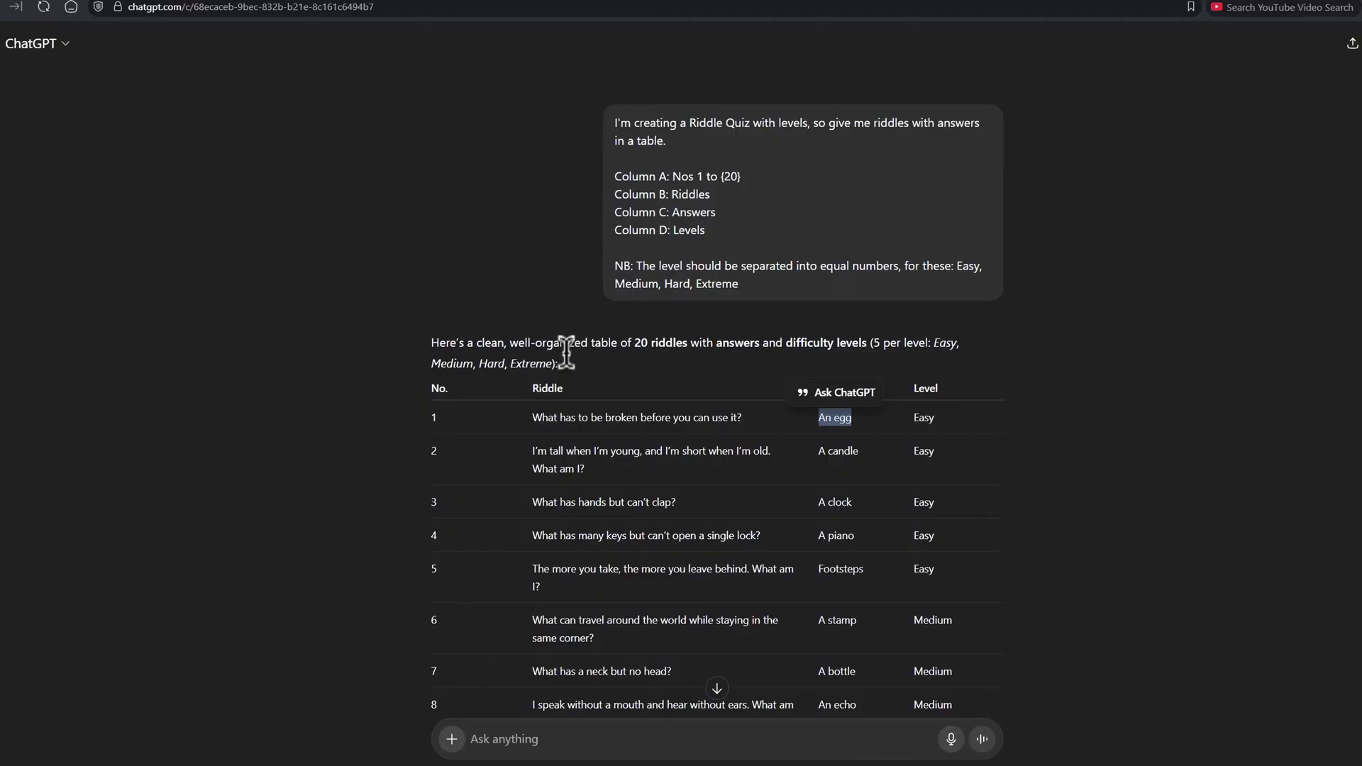
Step: Switch to ChatGPT and copy the full table of 20 riddles with its No., Riddle, Answer and Level columns
left_click_drag(434, 317, 980, 536)
scroll(799, 476, "down", 7)
scroll(960, 526, "down", 2)
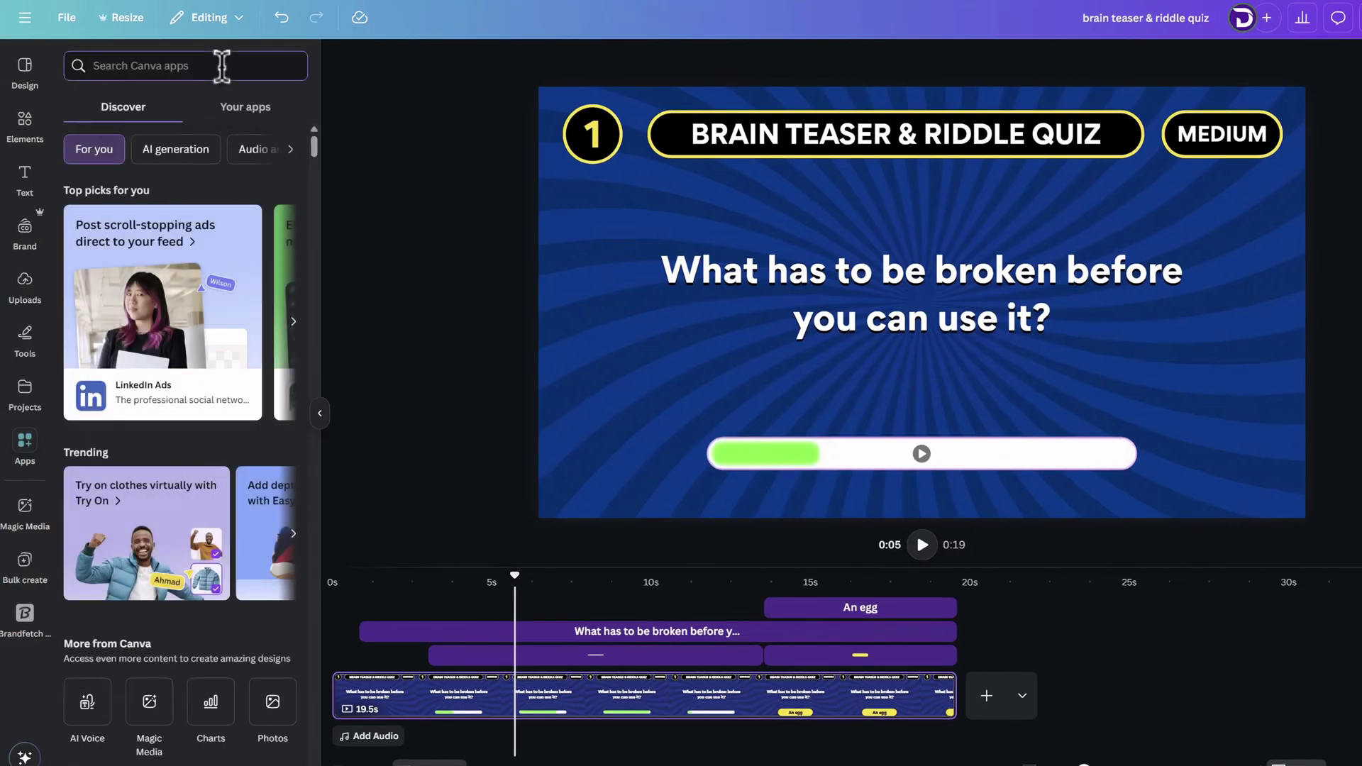
Step: Search the Canva apps for "bulk create" and open the Bulk create app
left_click(222, 66)
type("bulk create")
key("Return")
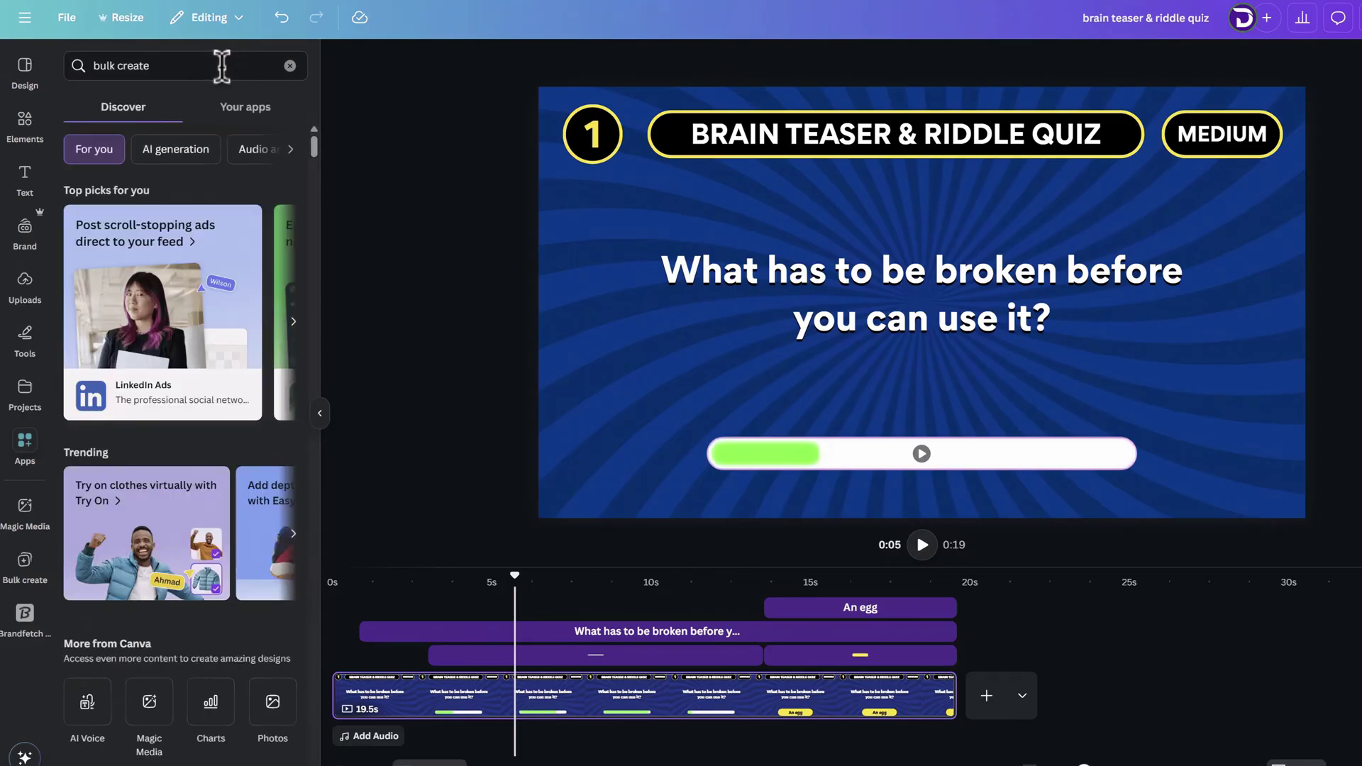
left_click(112, 129)
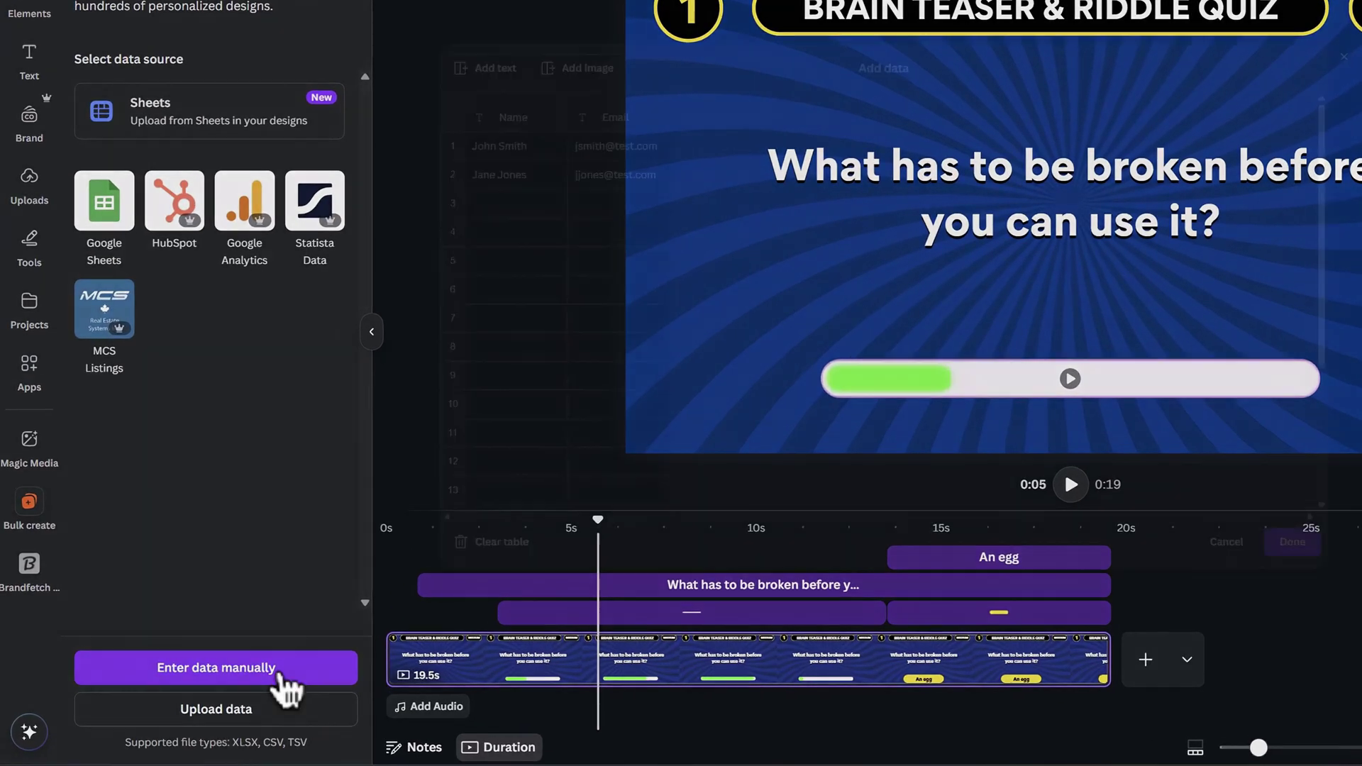
Step: Start manual data entry, clear the sample table and fill it with the copied riddle table
left_click(280, 673)
left_click(420, 602)
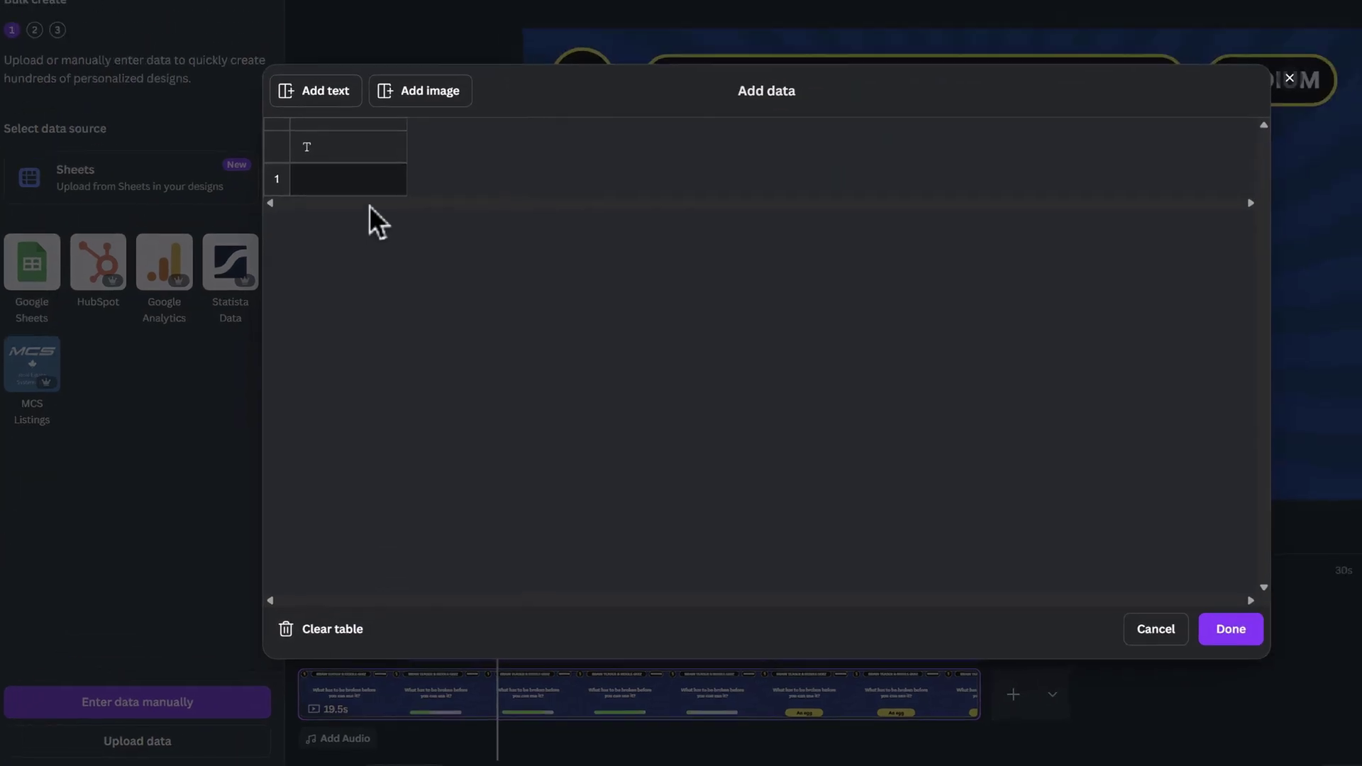
left_click(432, 72)
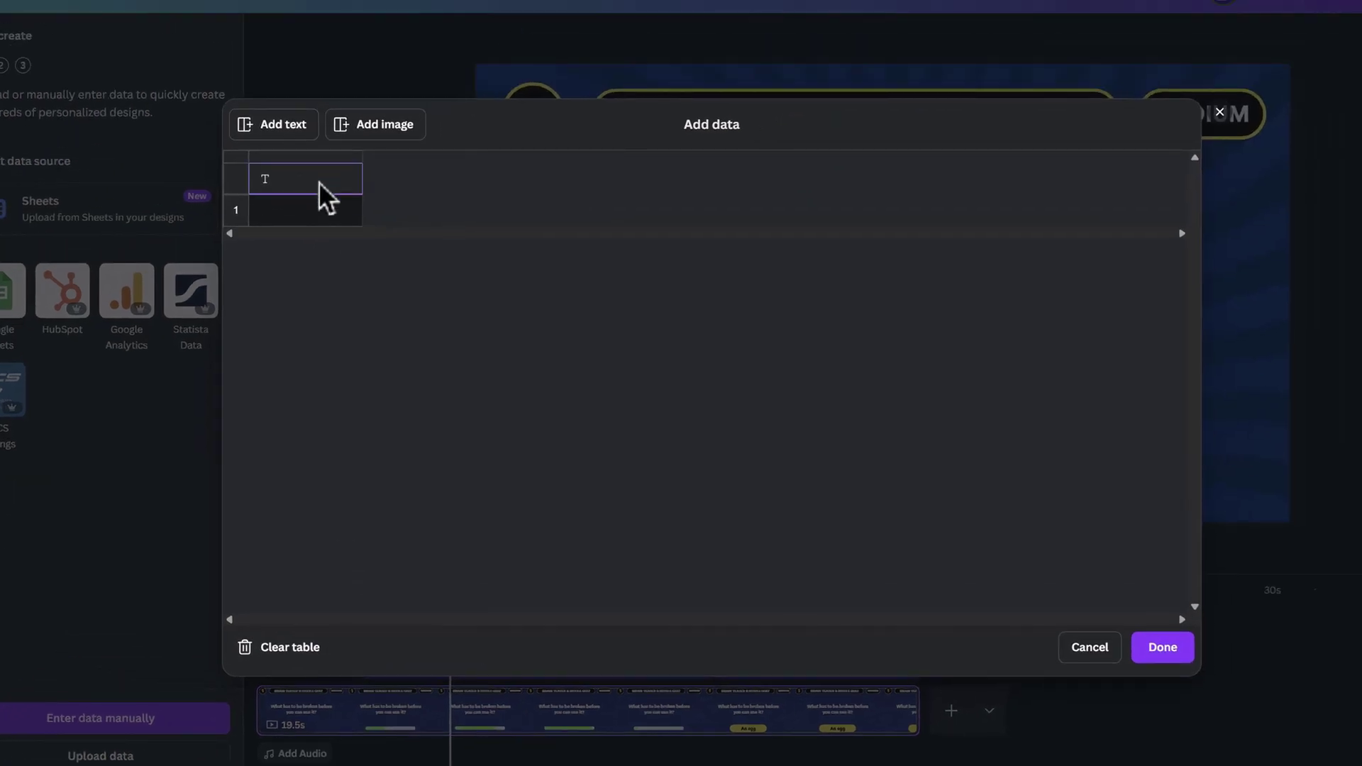
key("ctrl+v")
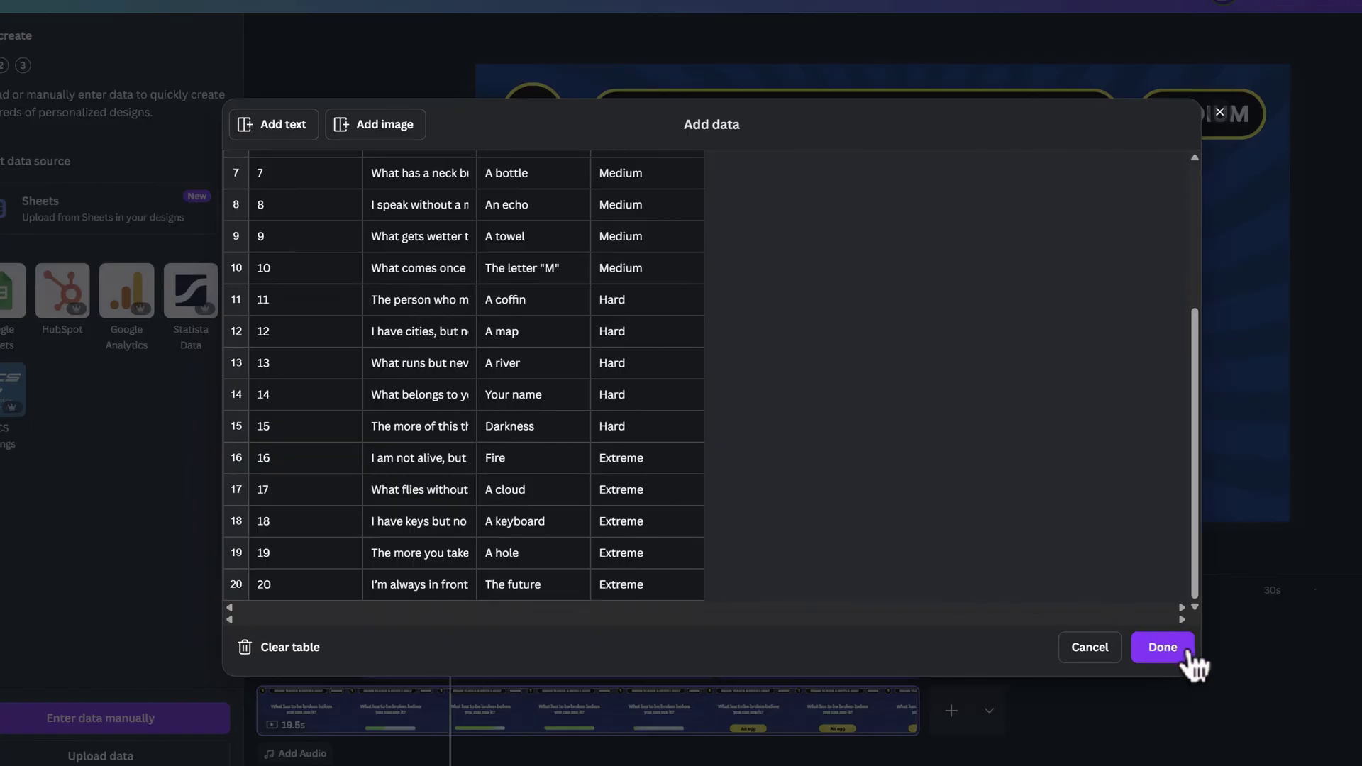
left_click(1163, 647)
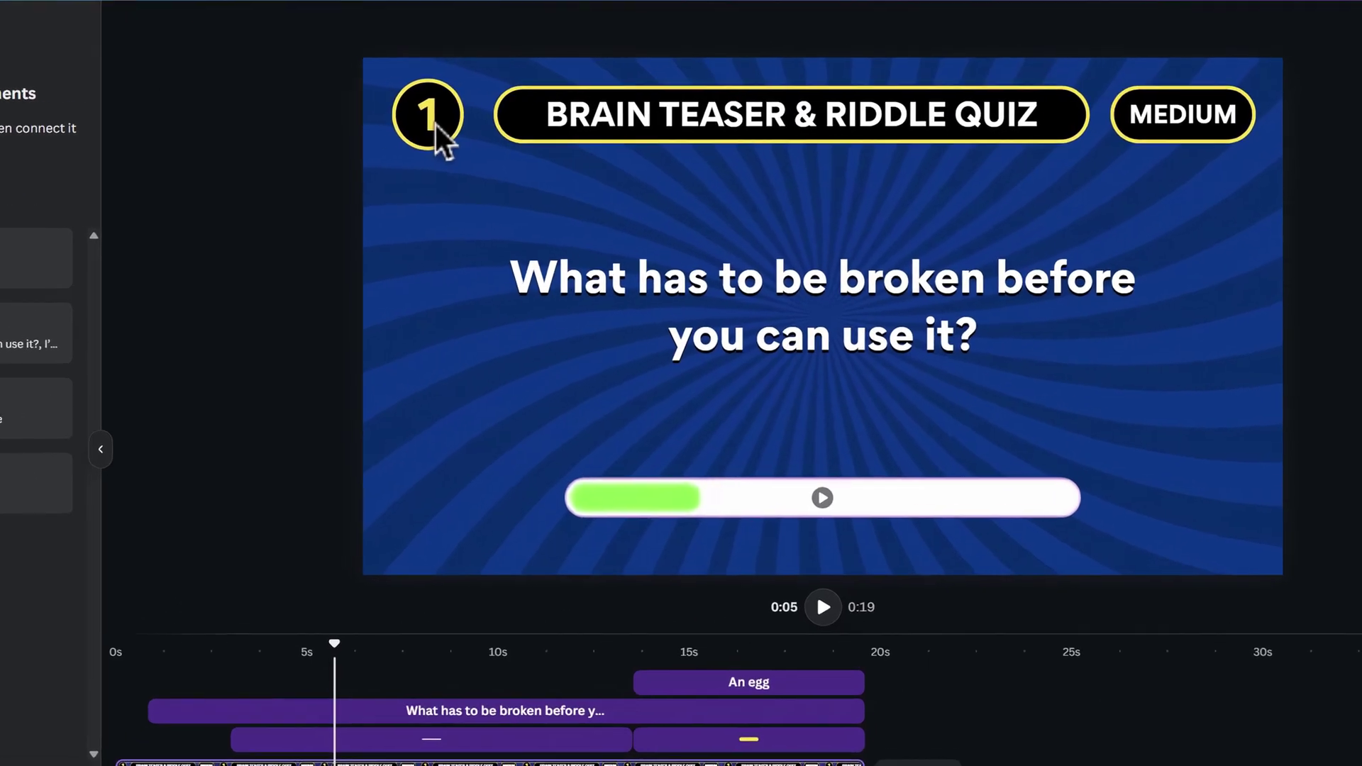
Step: Connect the number in the circle to the No. data field and the difficulty label to the Level field
left_click(533, 114)
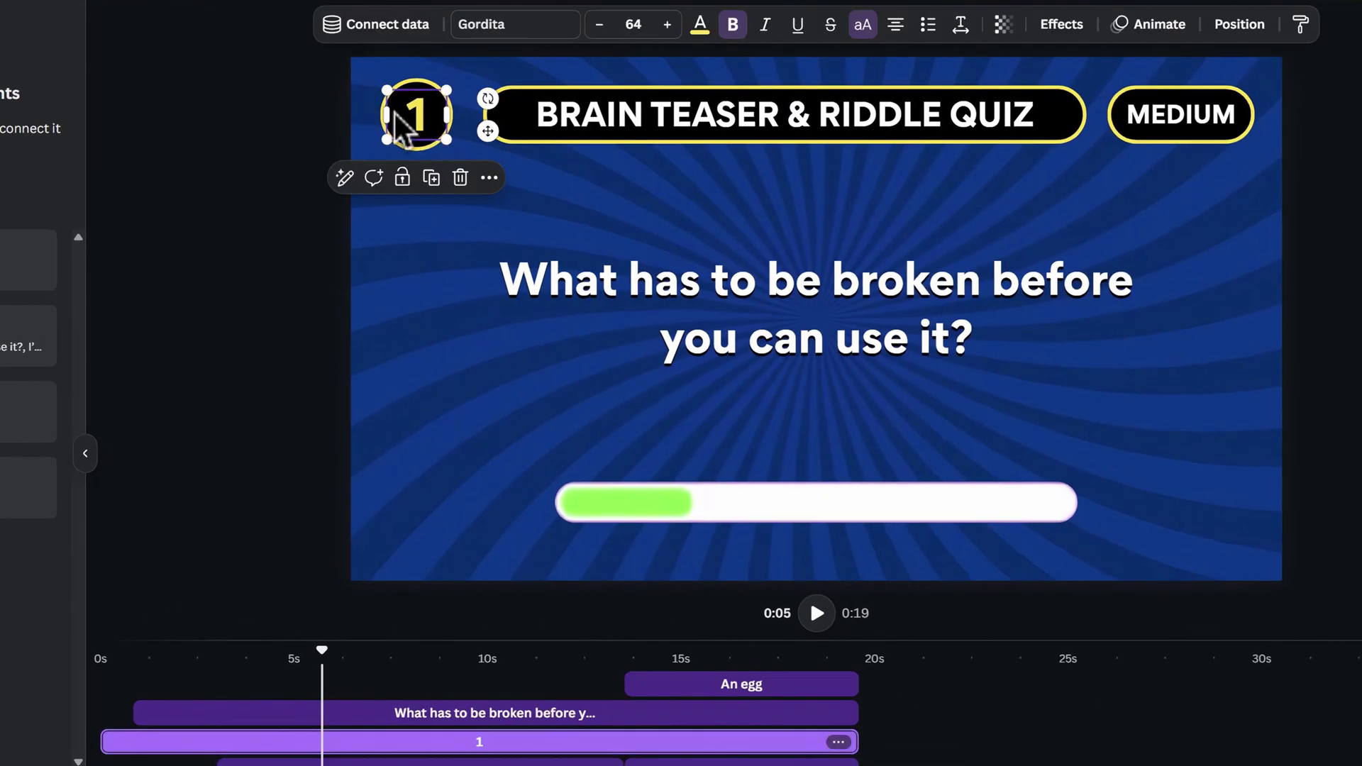
left_click(515, 35)
left_click(278, 164)
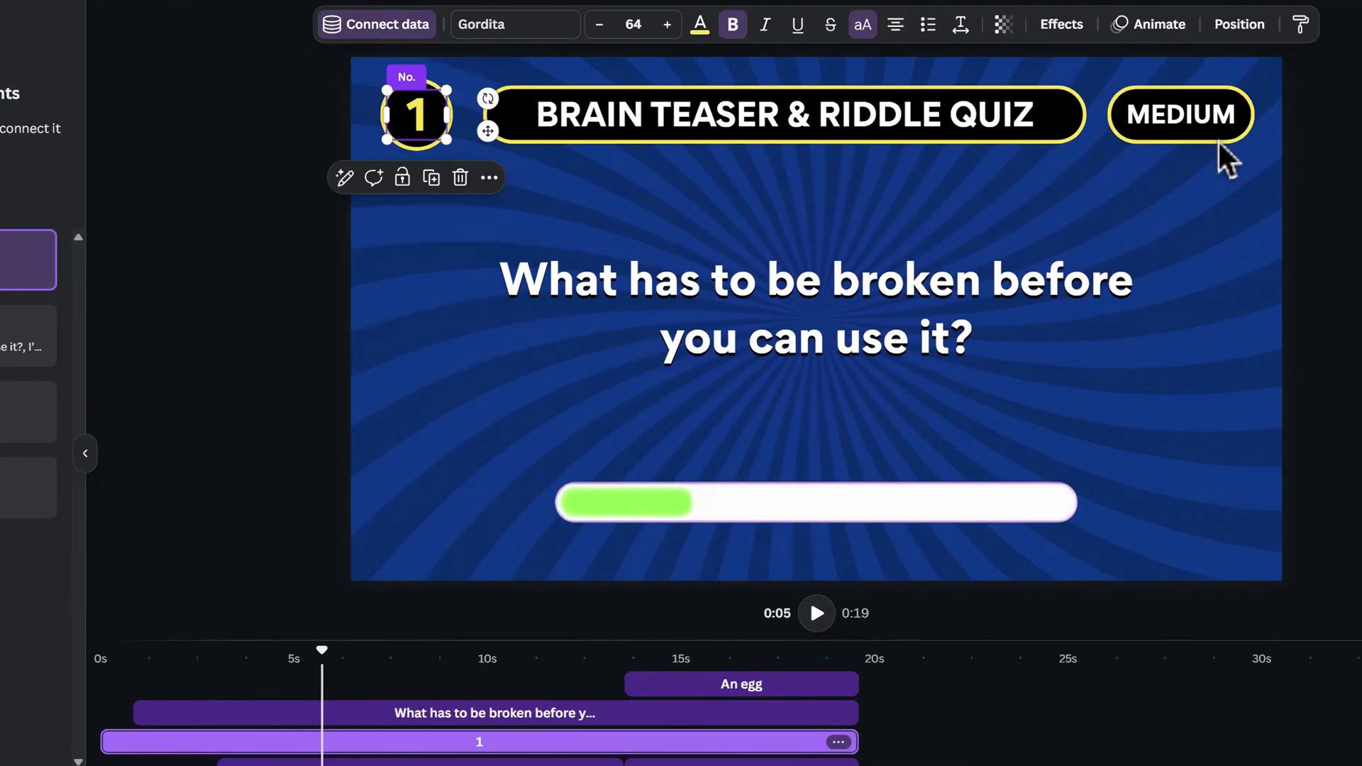
left_click(1224, 128)
left_click(405, 27)
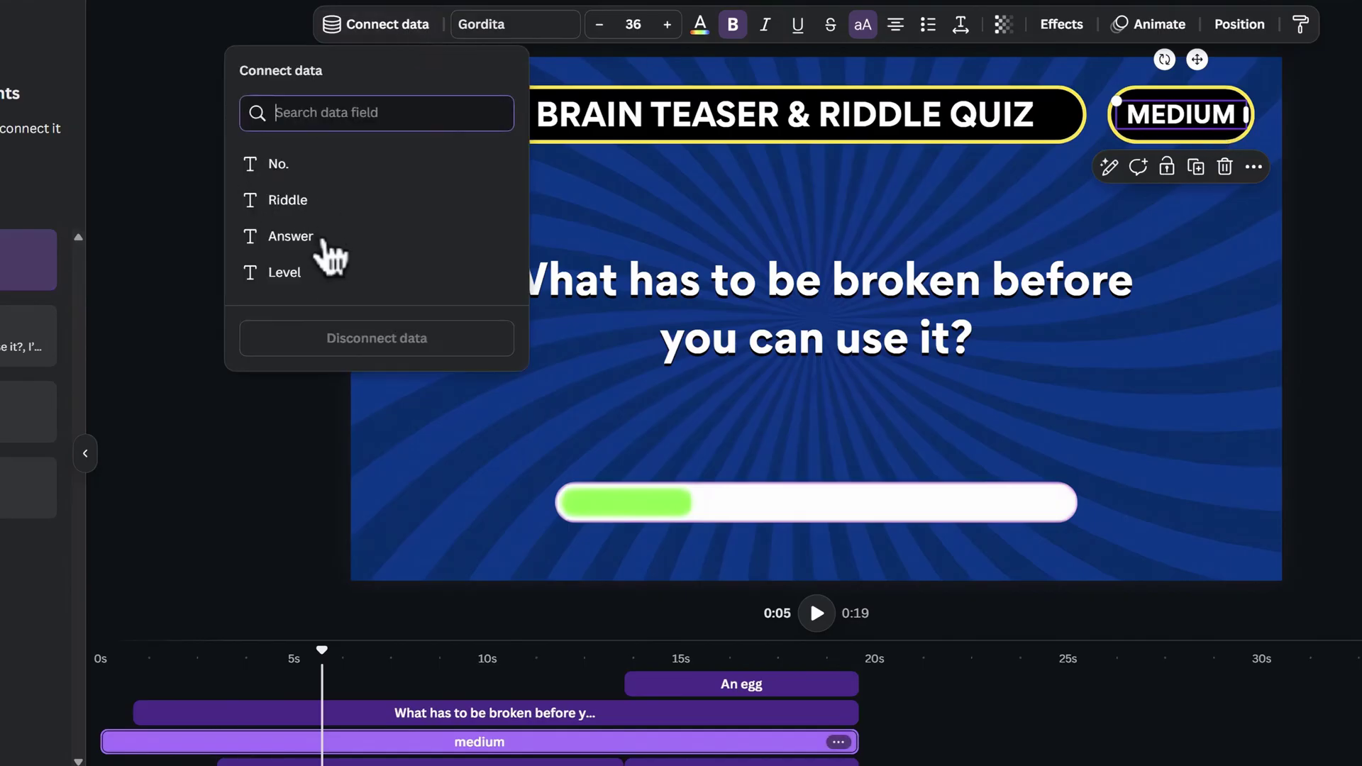
left_click(357, 268)
Step: Connect the riddle text to the Riddle data field and the "An egg" text to the Answer field
left_click(752, 316)
left_click(411, 25)
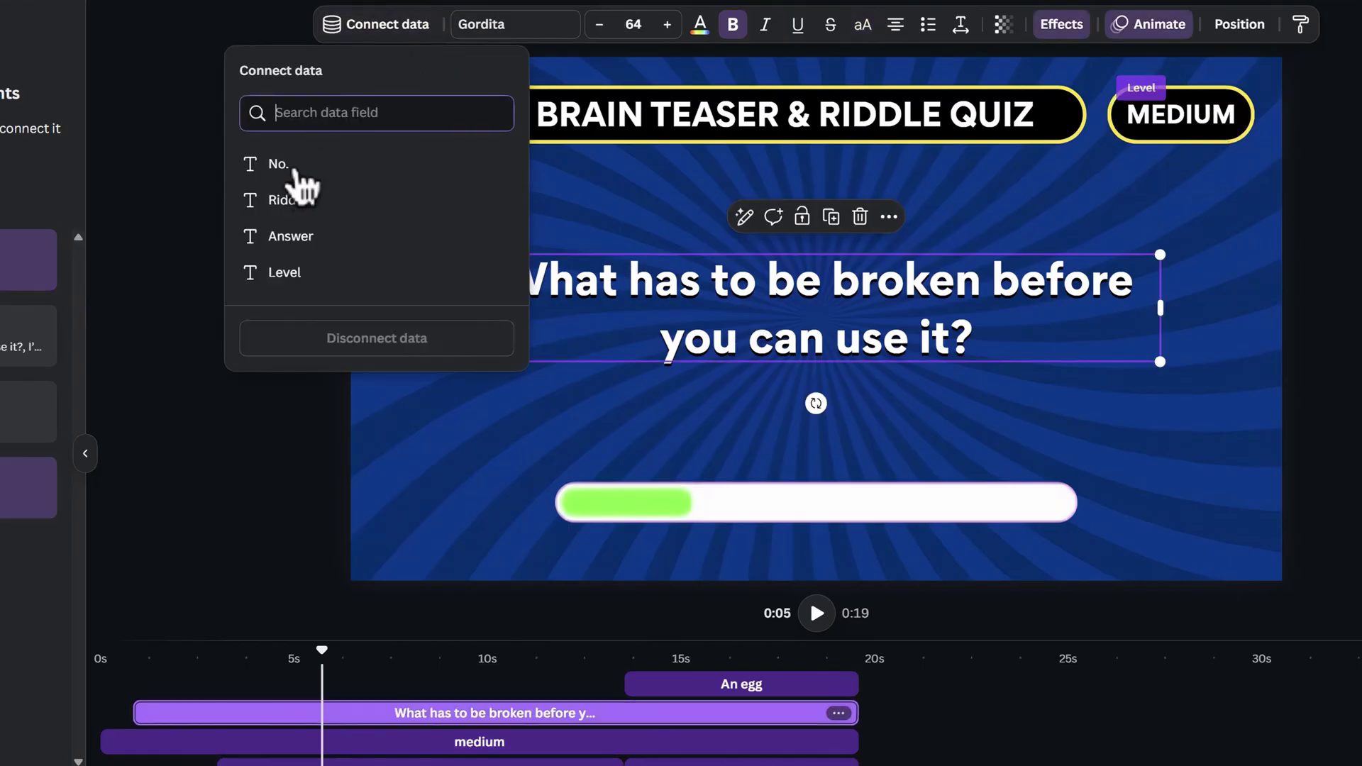
left_click(298, 201)
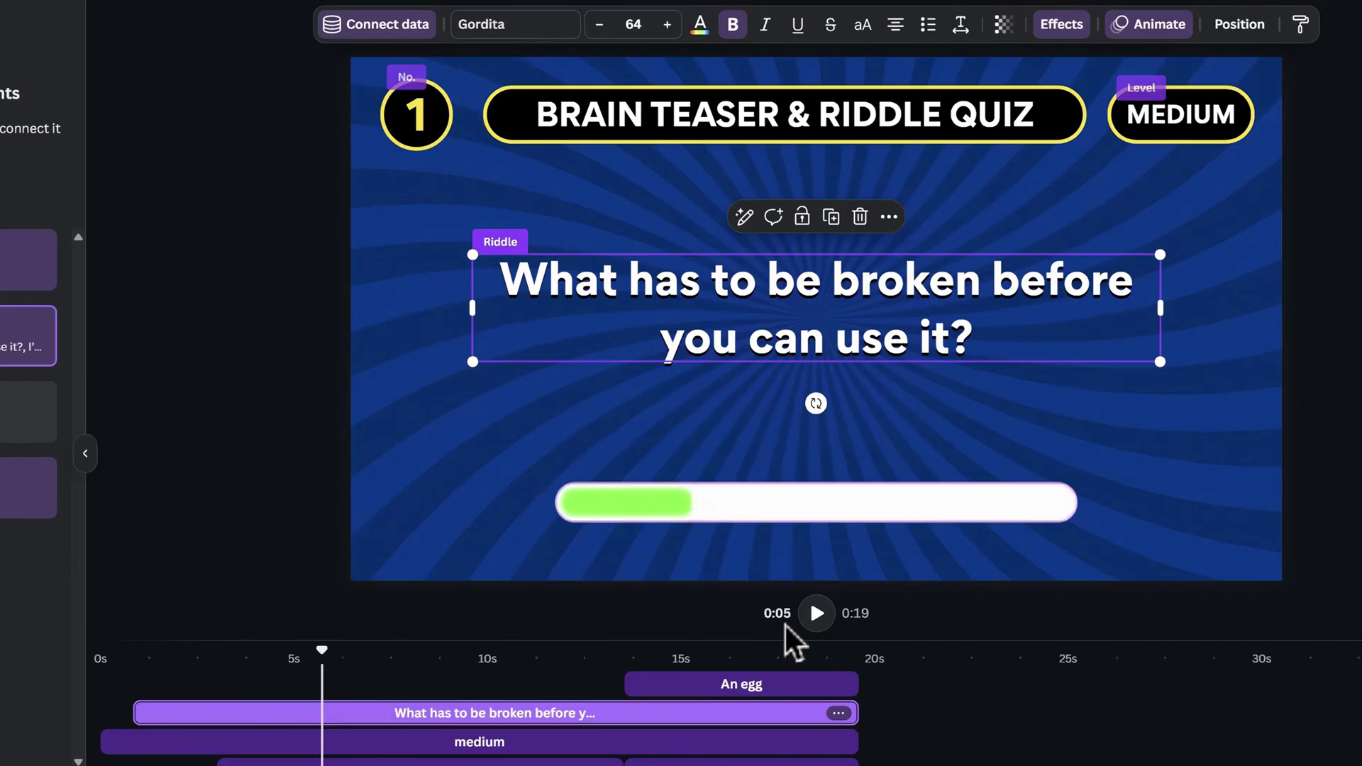
left_click(761, 653)
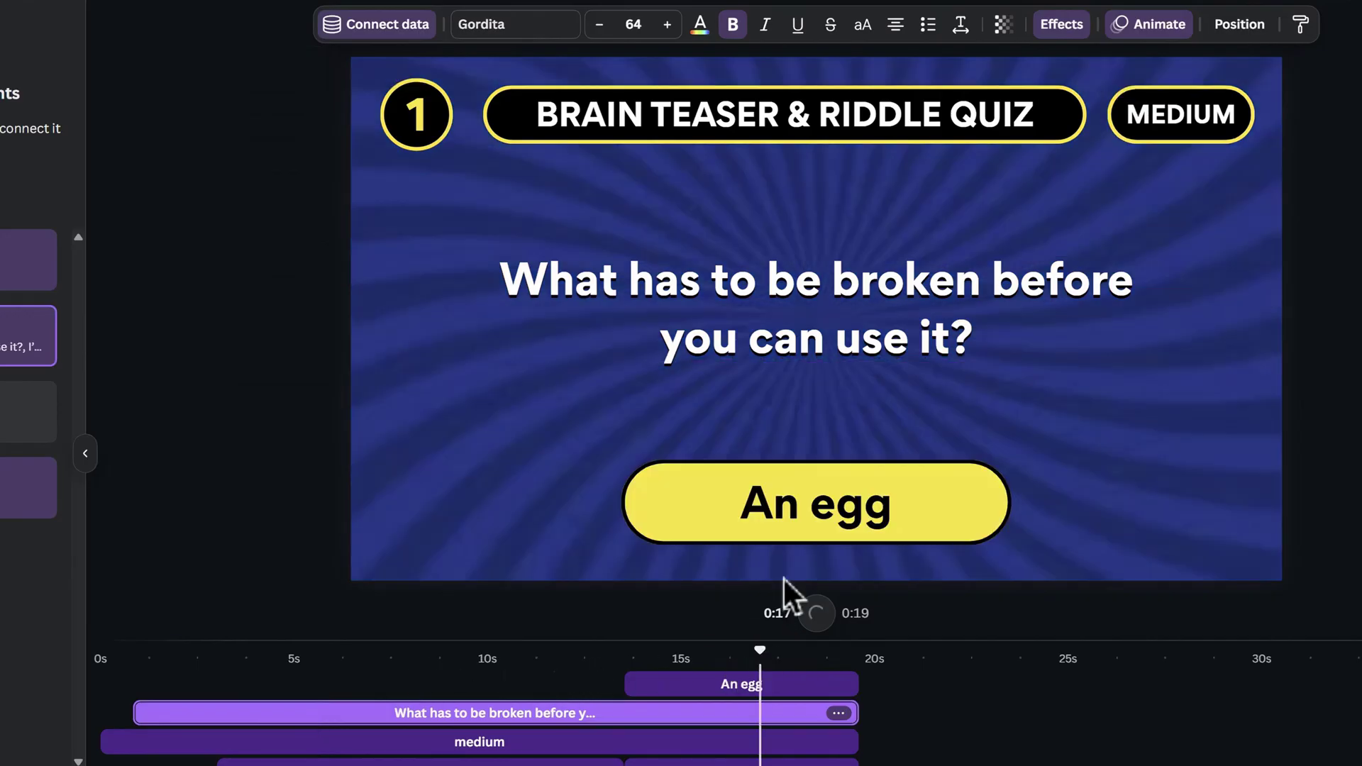
left_click(830, 517)
left_click(412, 25)
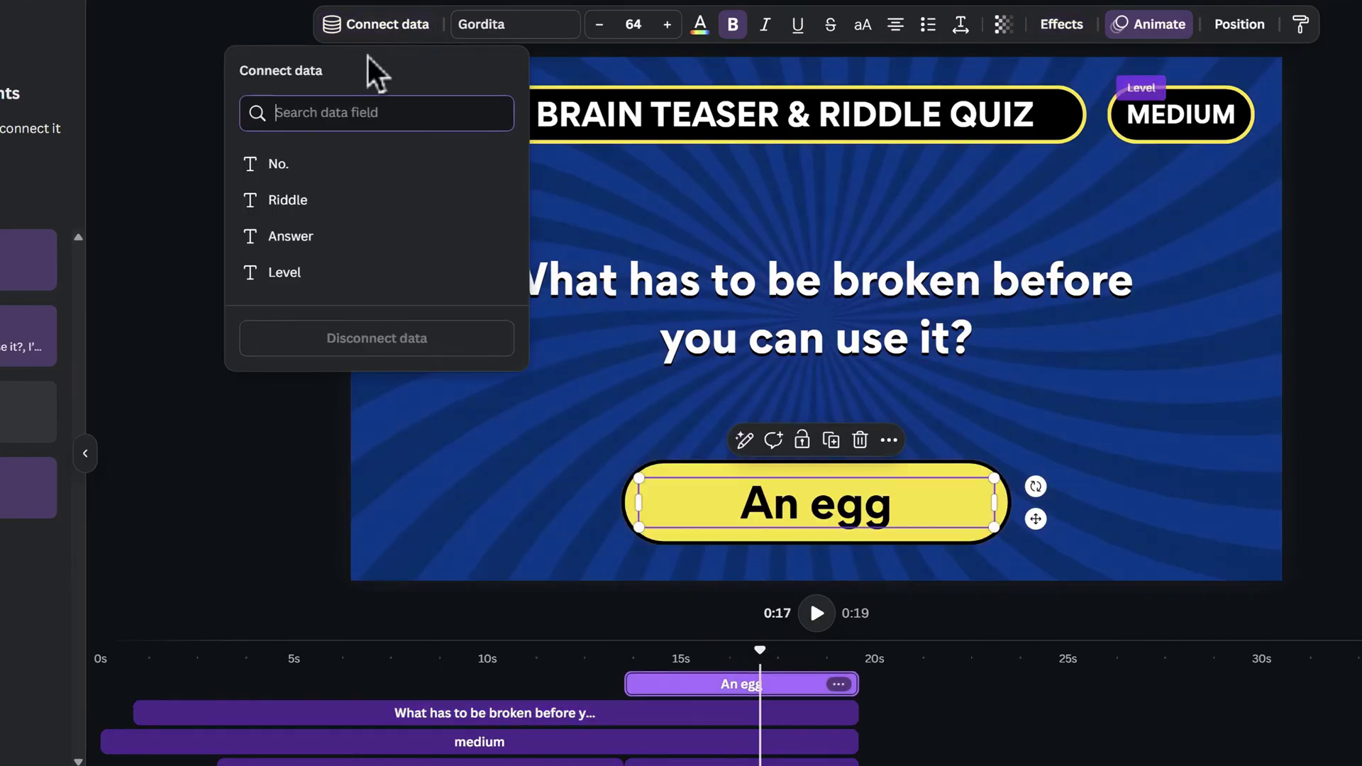
left_click(347, 245)
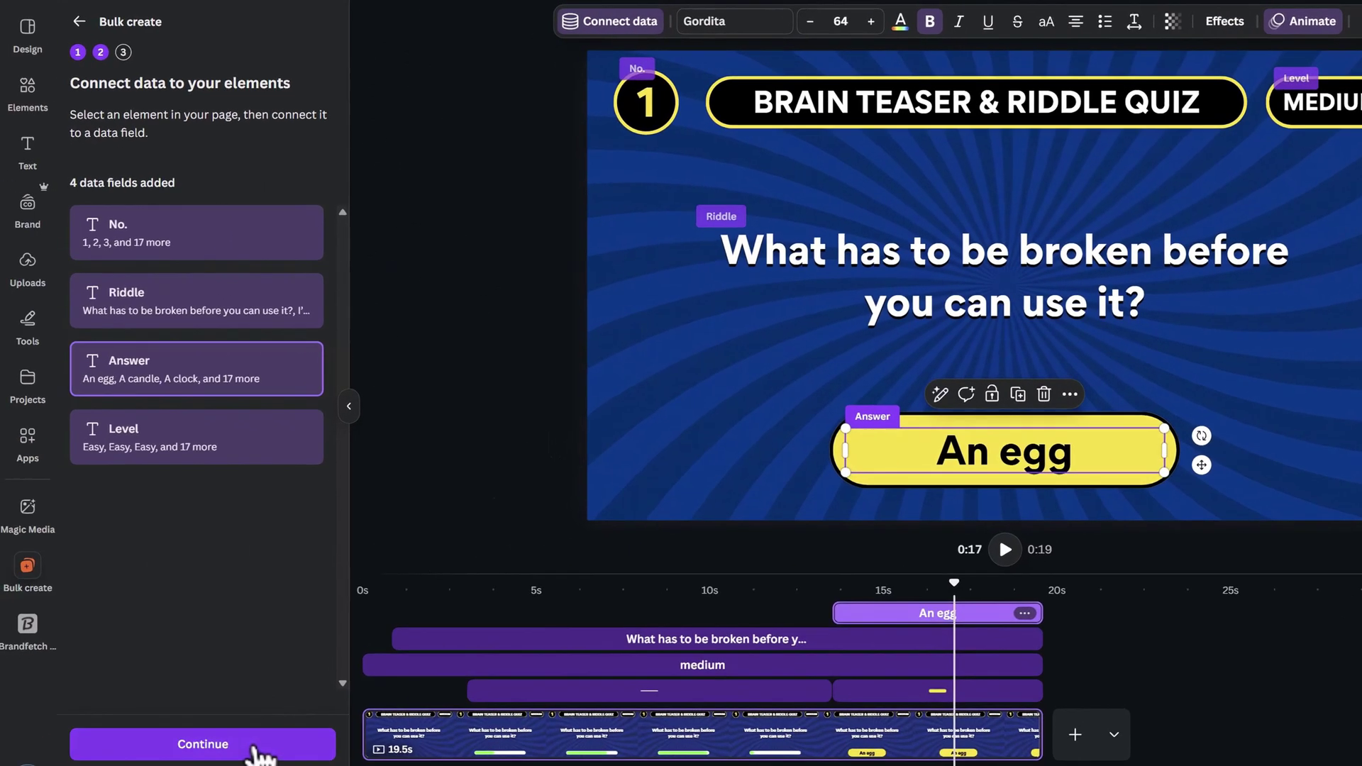
Step: Generate the quiz pages from all rows of the riddle data
left_click(258, 745)
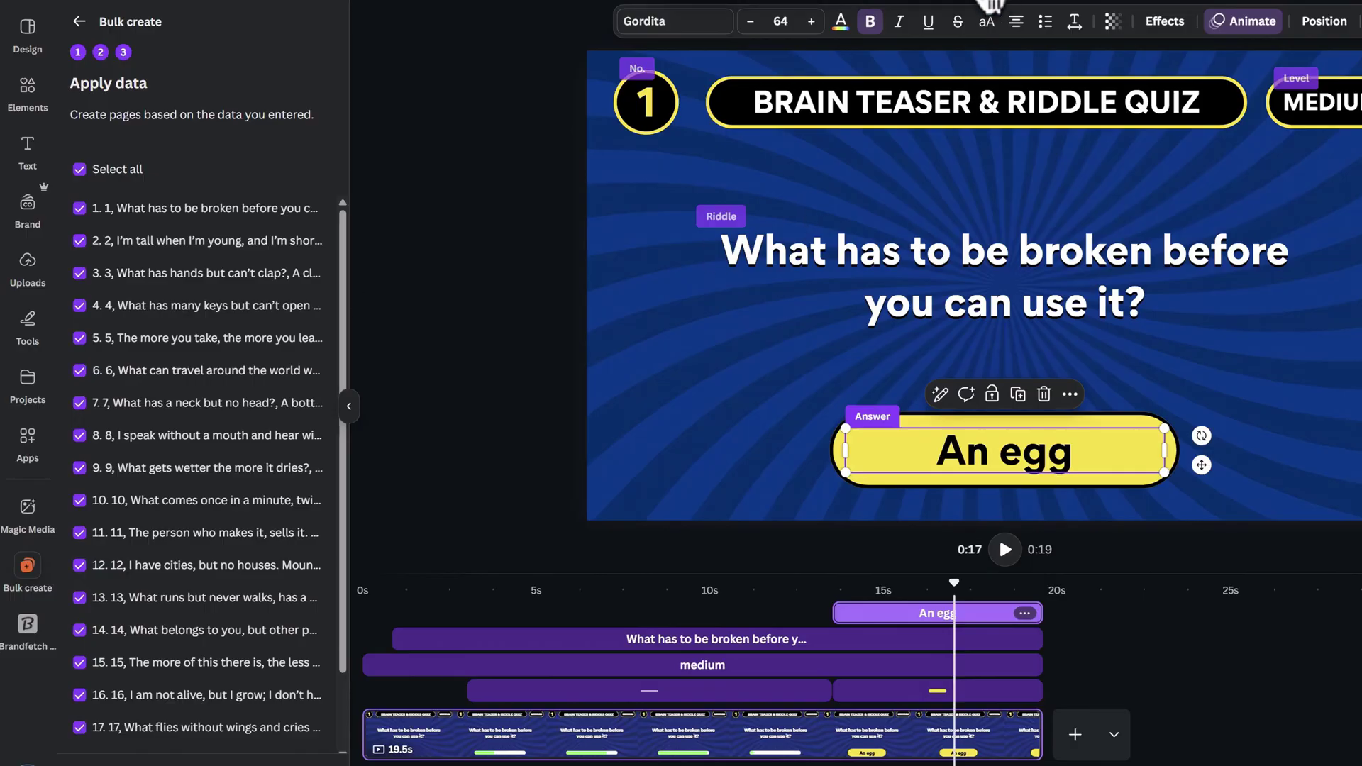
left_click(973, 24)
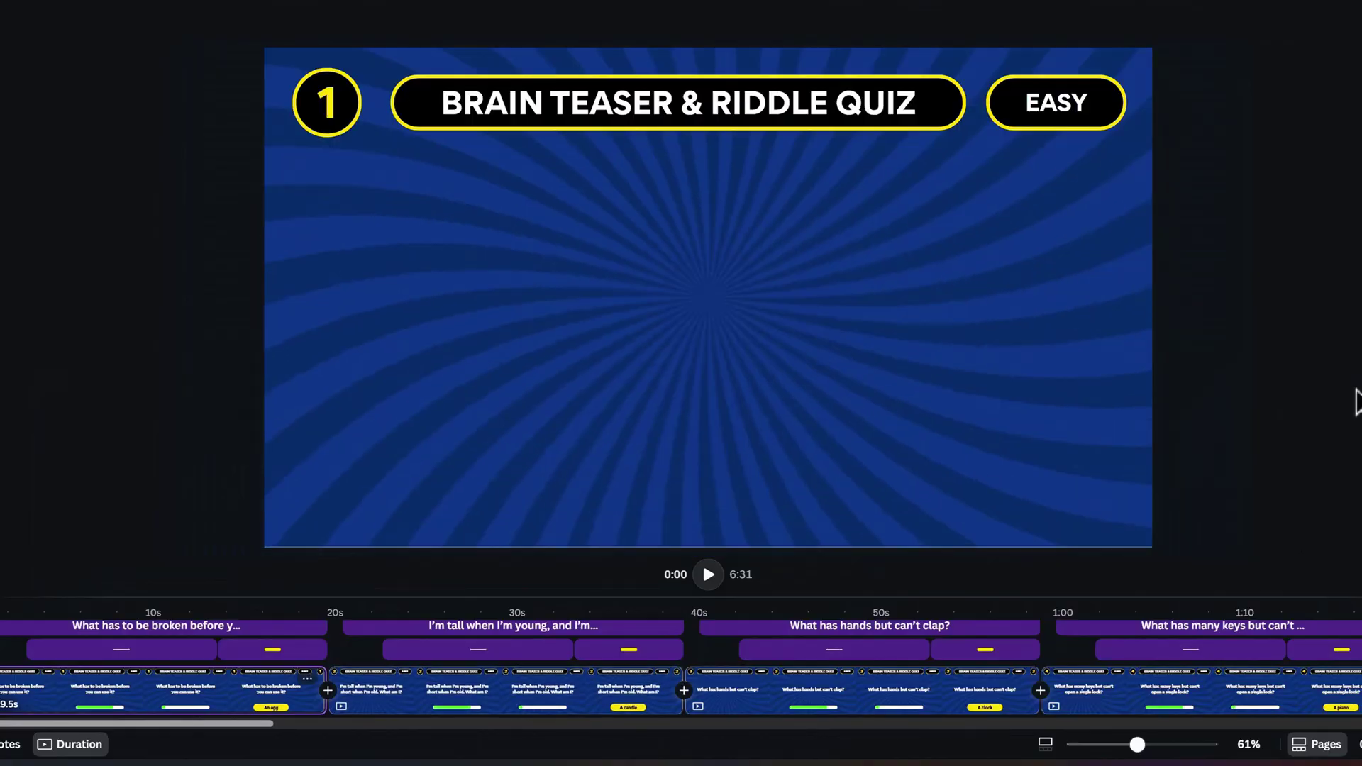
Step: Add a Color Wipe transition between the first and second pages, with the direction set diagonally toward the lower left
left_click(328, 690)
left_click(173, 268)
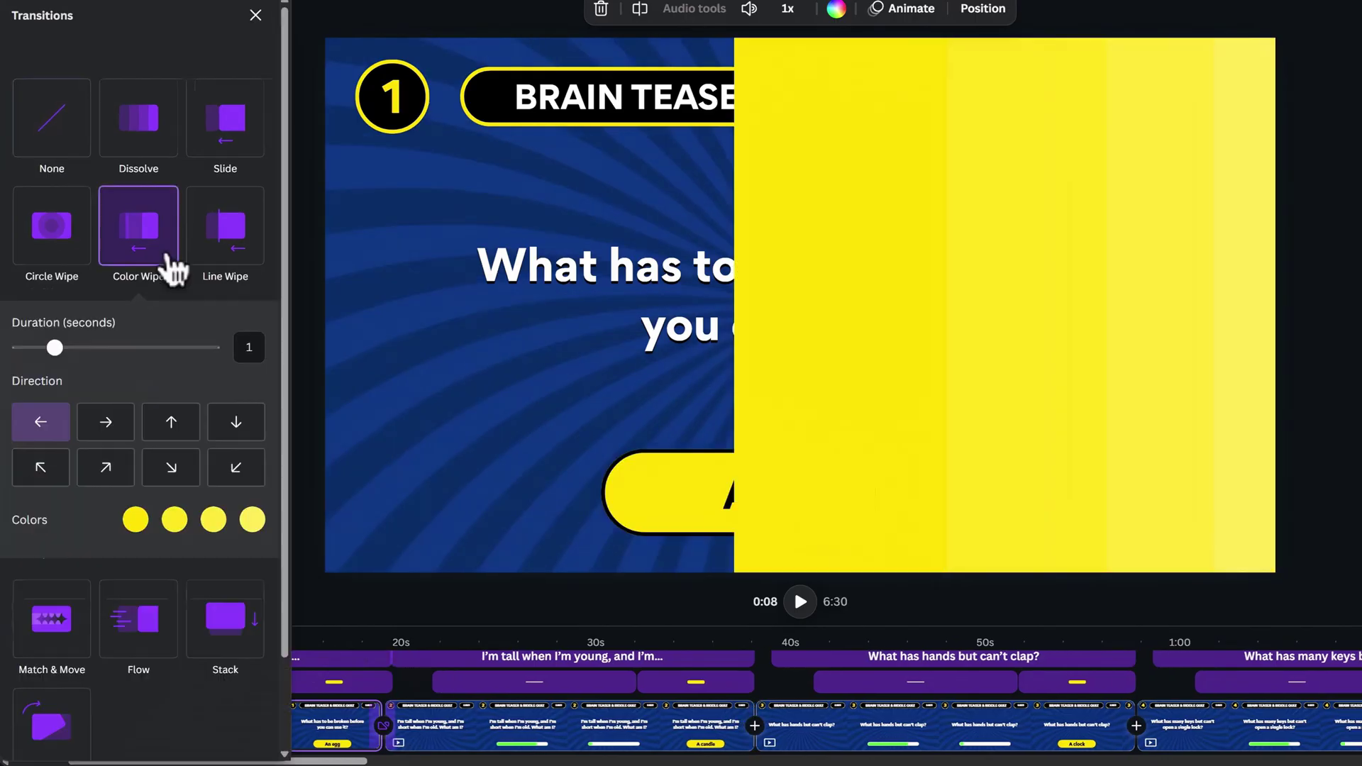
left_click(254, 471)
Step: Set the wipe's four colors to light purple, violet, teal and orange, and apply the transition between all pages
left_click(146, 522)
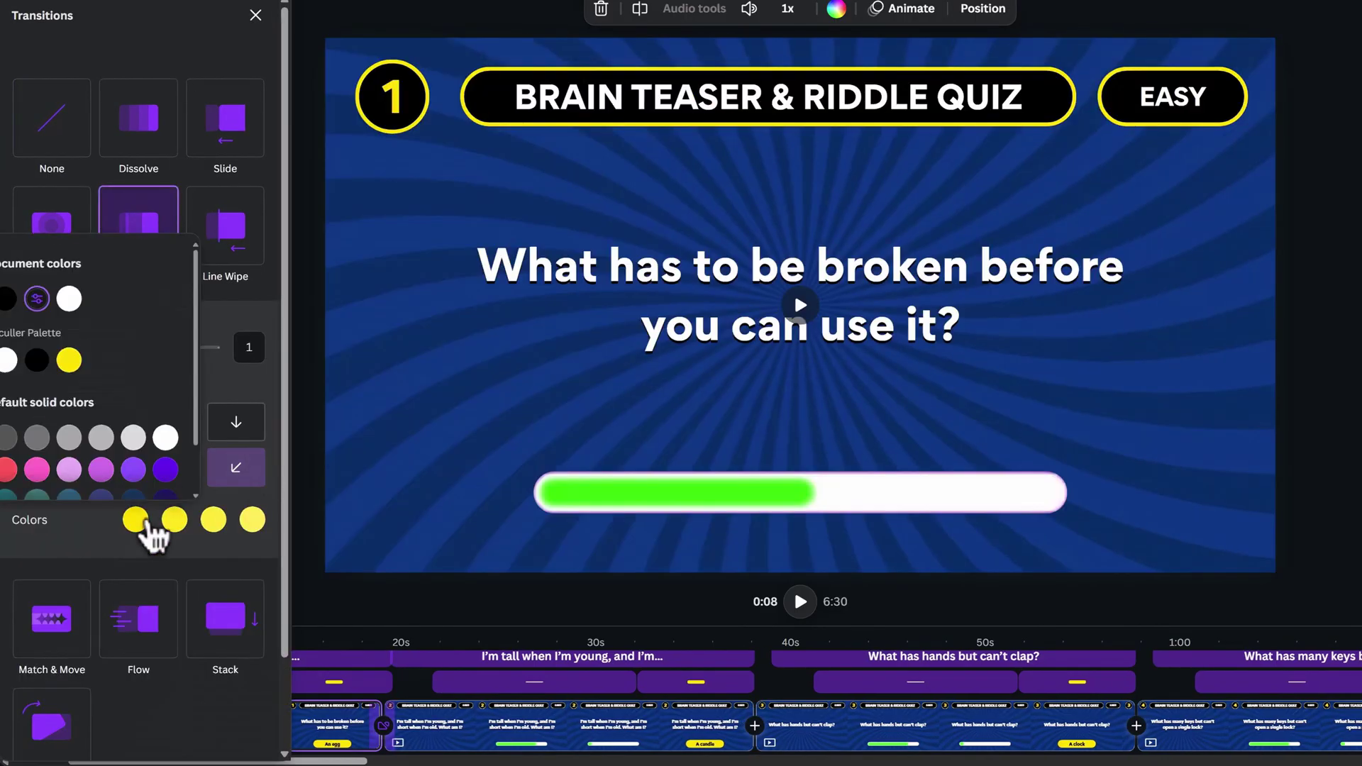
left_click(101, 469)
left_click(174, 519)
left_click(133, 469)
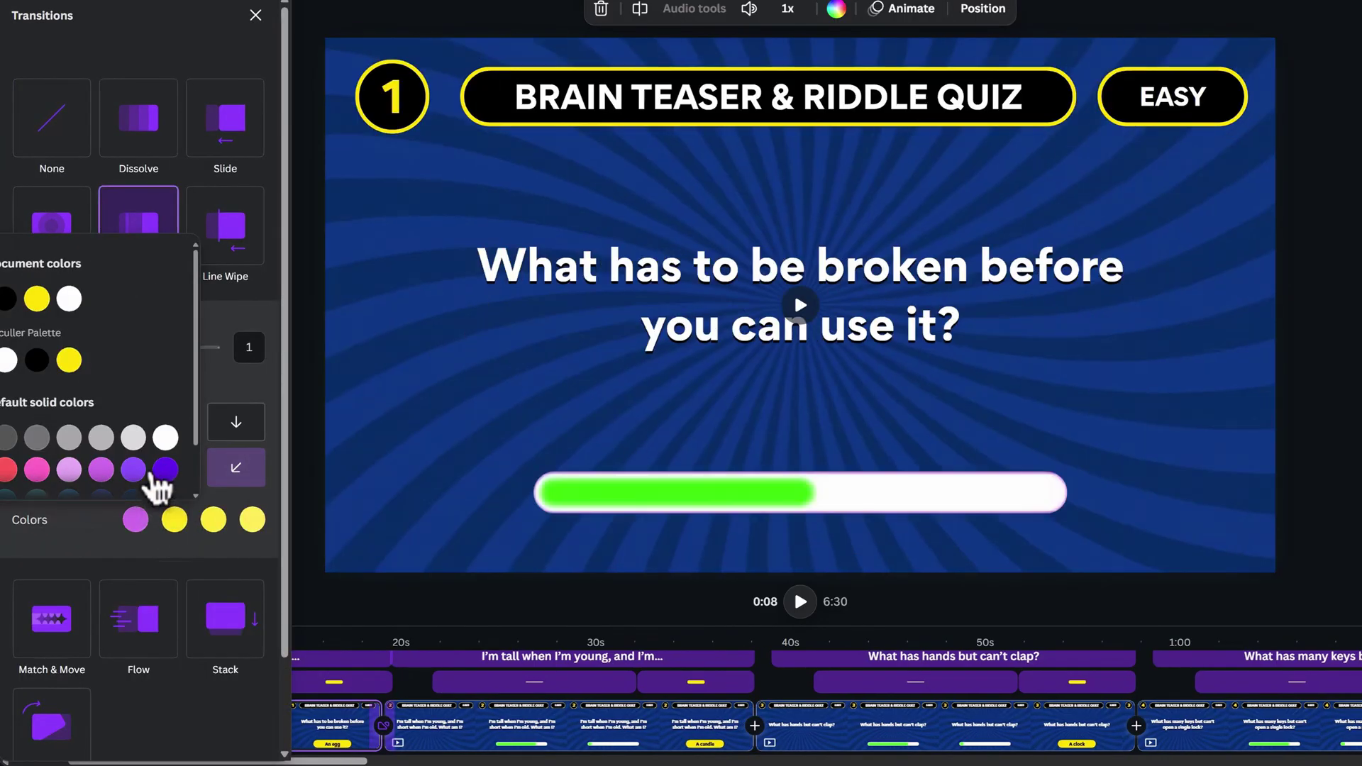
scroll(167, 441, "down", 1)
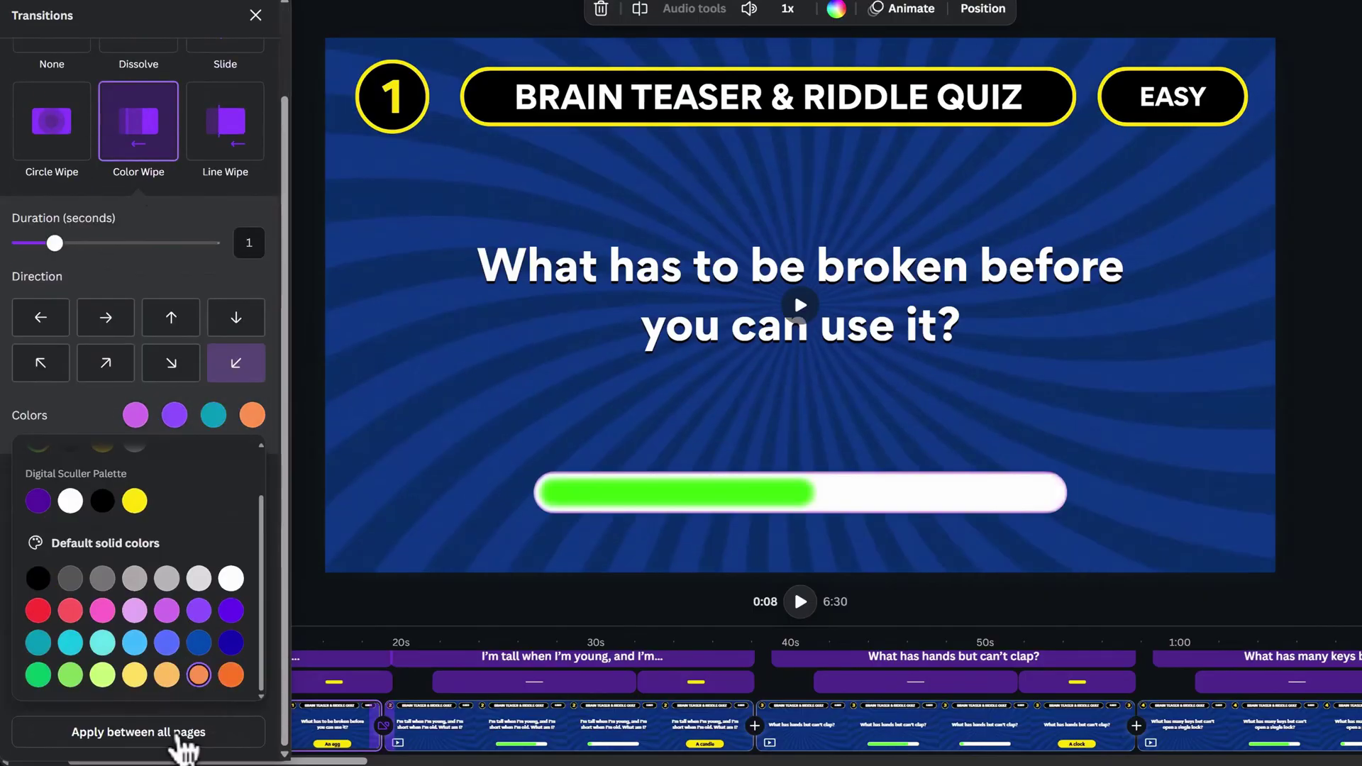
left_click(181, 735)
left_click(302, 497)
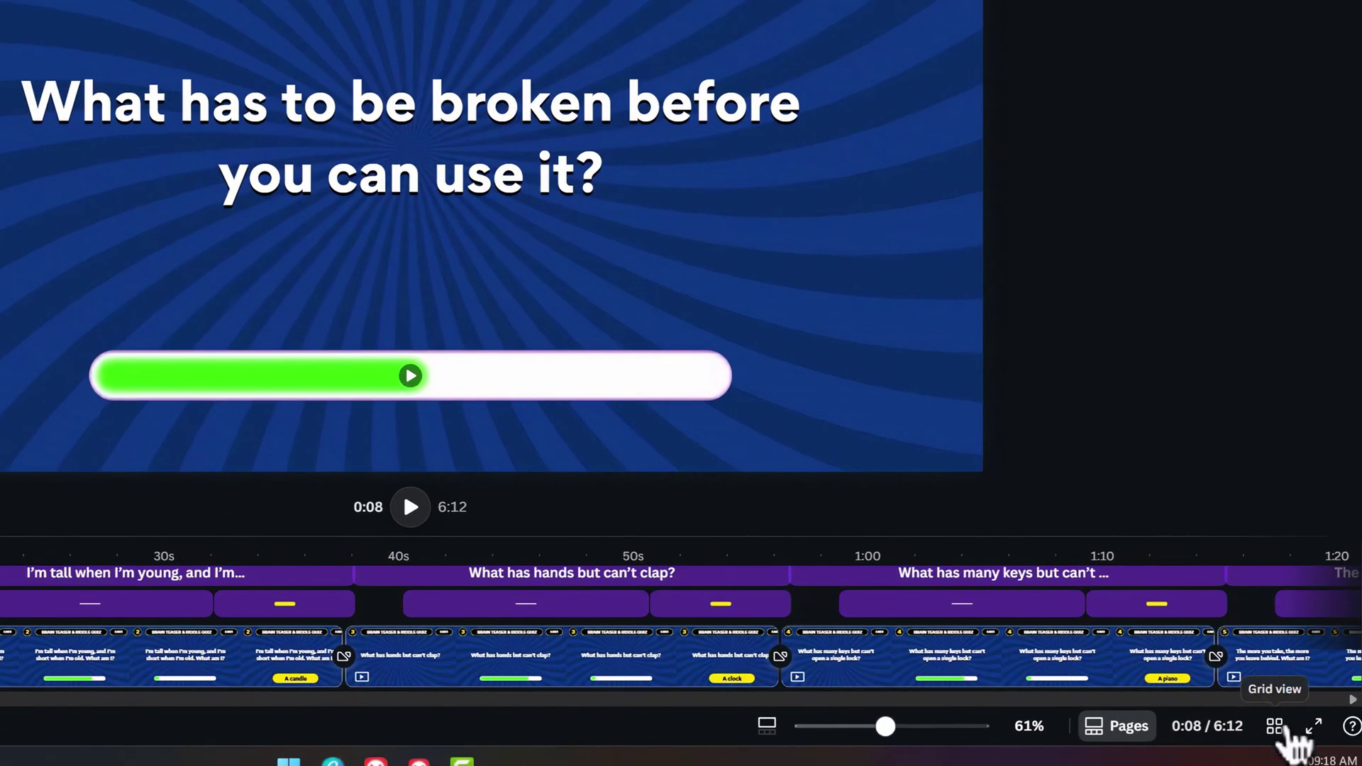
Step: Review all generated quiz pages in grid view and open page 16 to check its content
left_click(1285, 731)
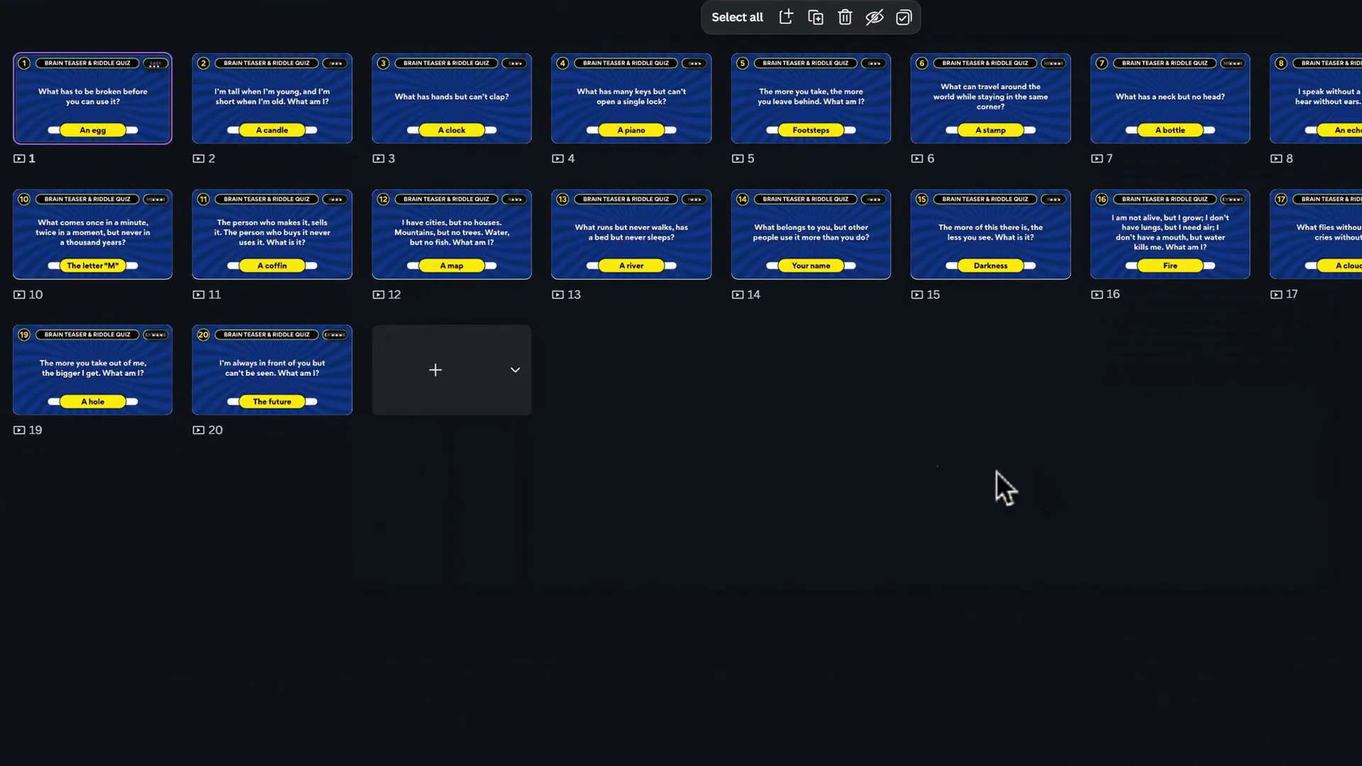
double_click(1171, 234)
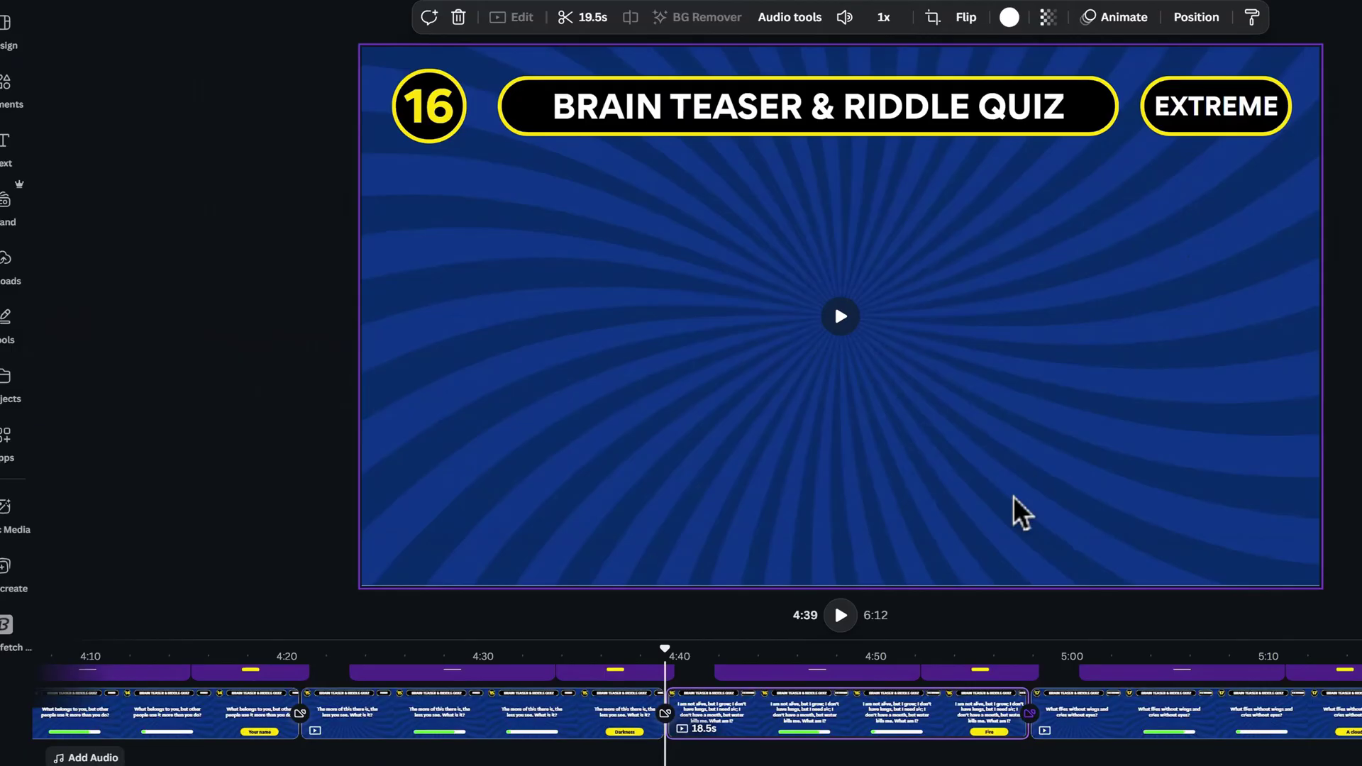
left_click(850, 648)
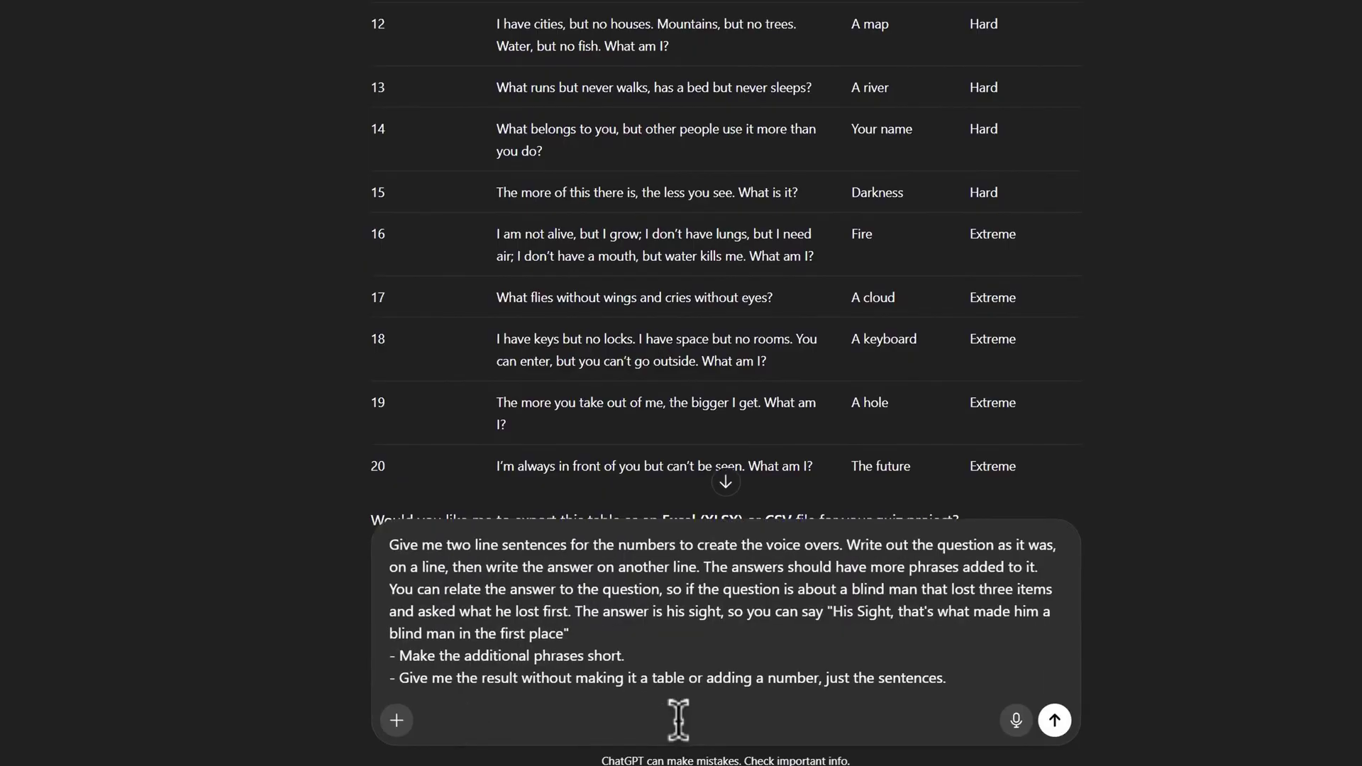
Step: Have ChatGPT write two-line voice-over sentences with short extra answer phrases for every riddle, and select the whole generated script for copying
key("Return")
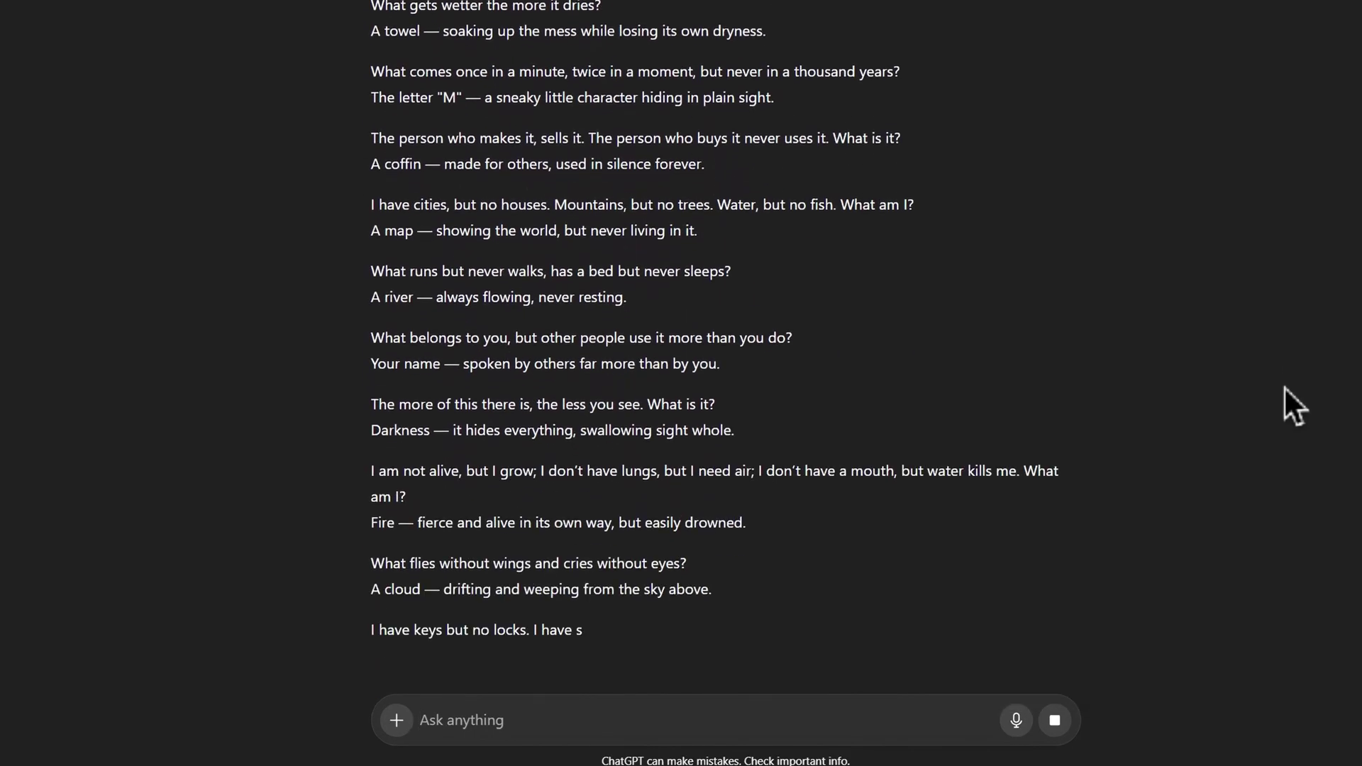
scroll(1284, 386, "up", 10)
left_click_drag(371, 171, 740, 466)
scroll(635, 434, "down", 15)
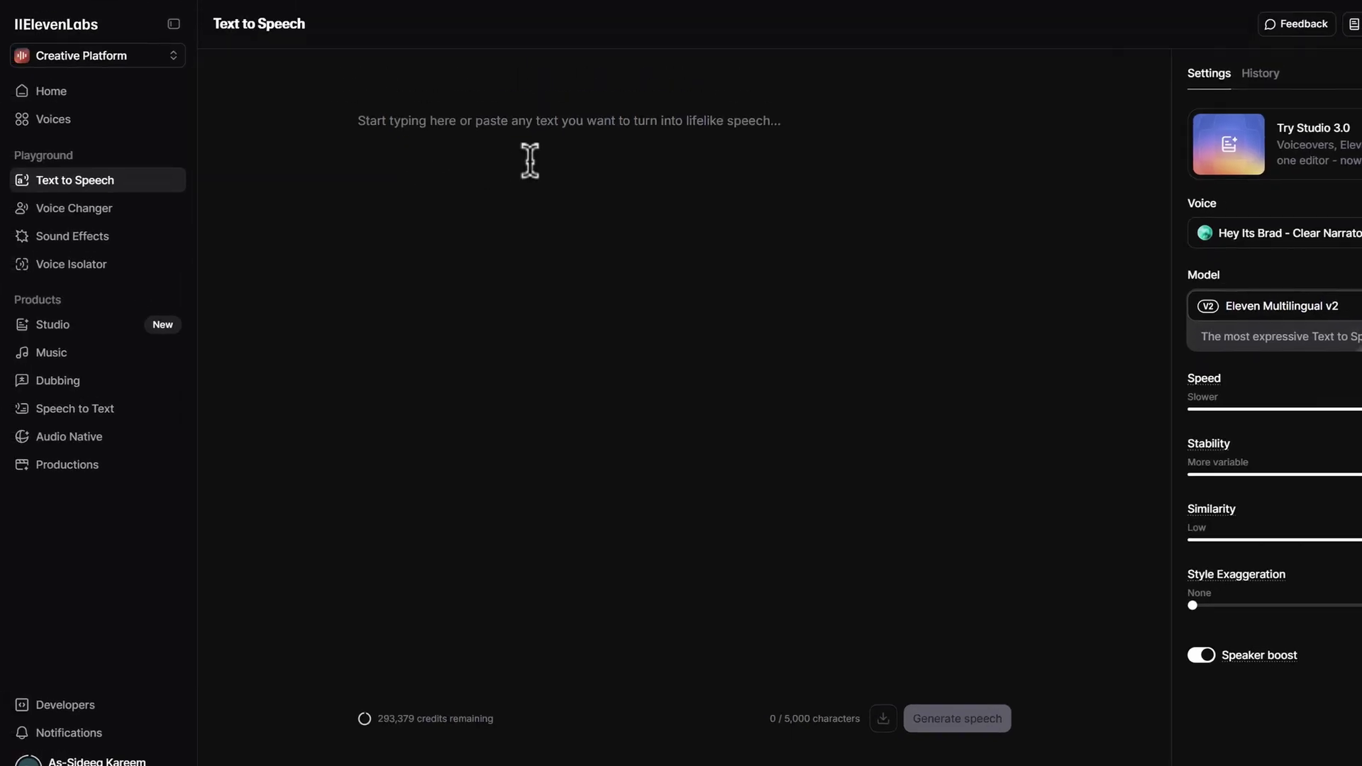
Step: Switch to ElevenLabs Text to Speech, generate the pasted riddle script with the Liam voice and download the audio
key("ctrl+v")
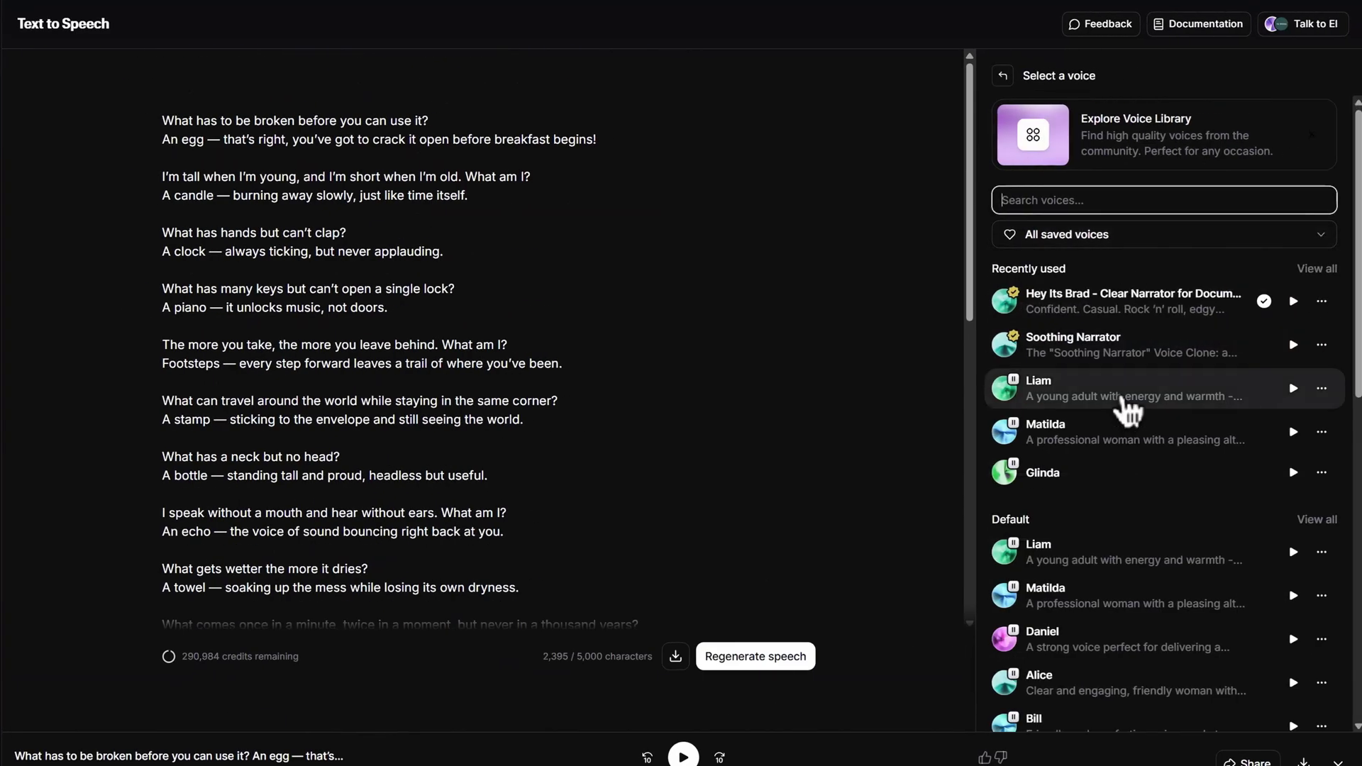
left_click(1128, 408)
left_click(781, 664)
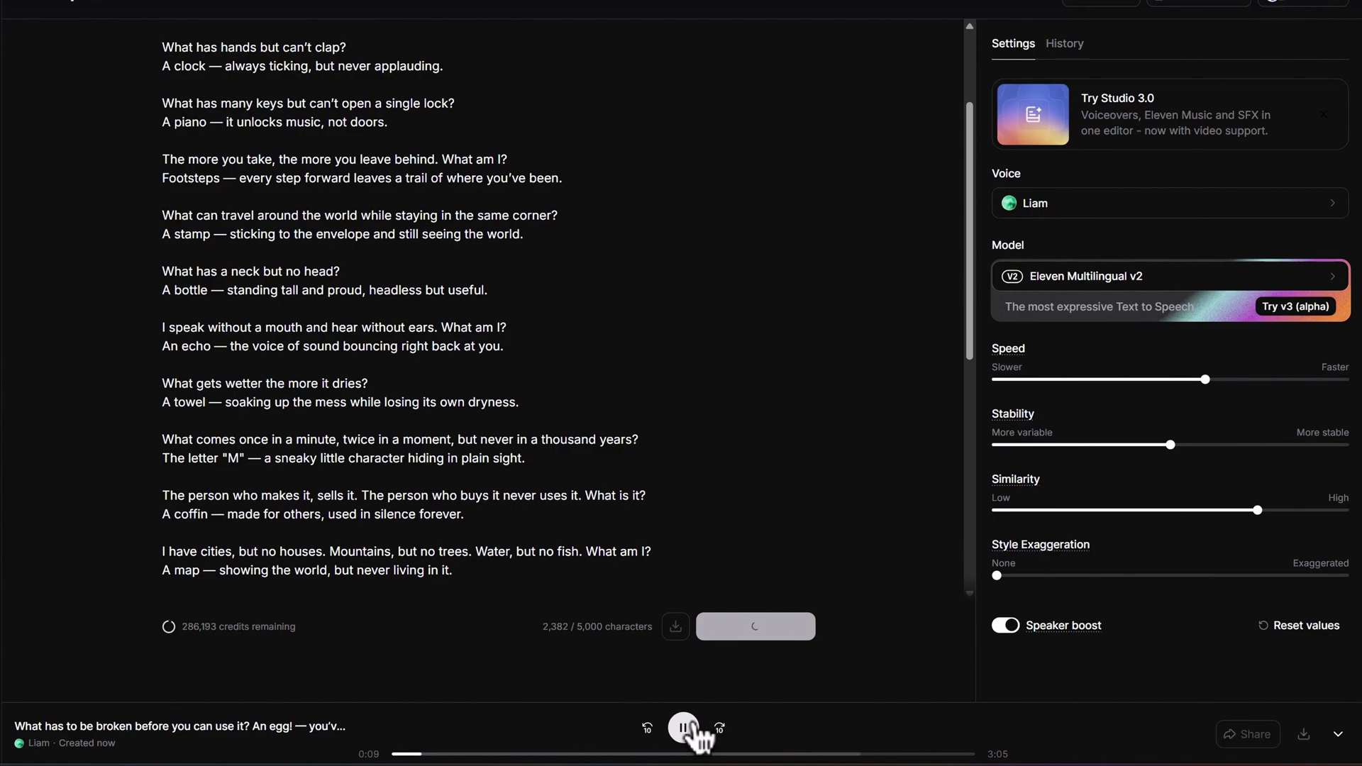
left_click(712, 721)
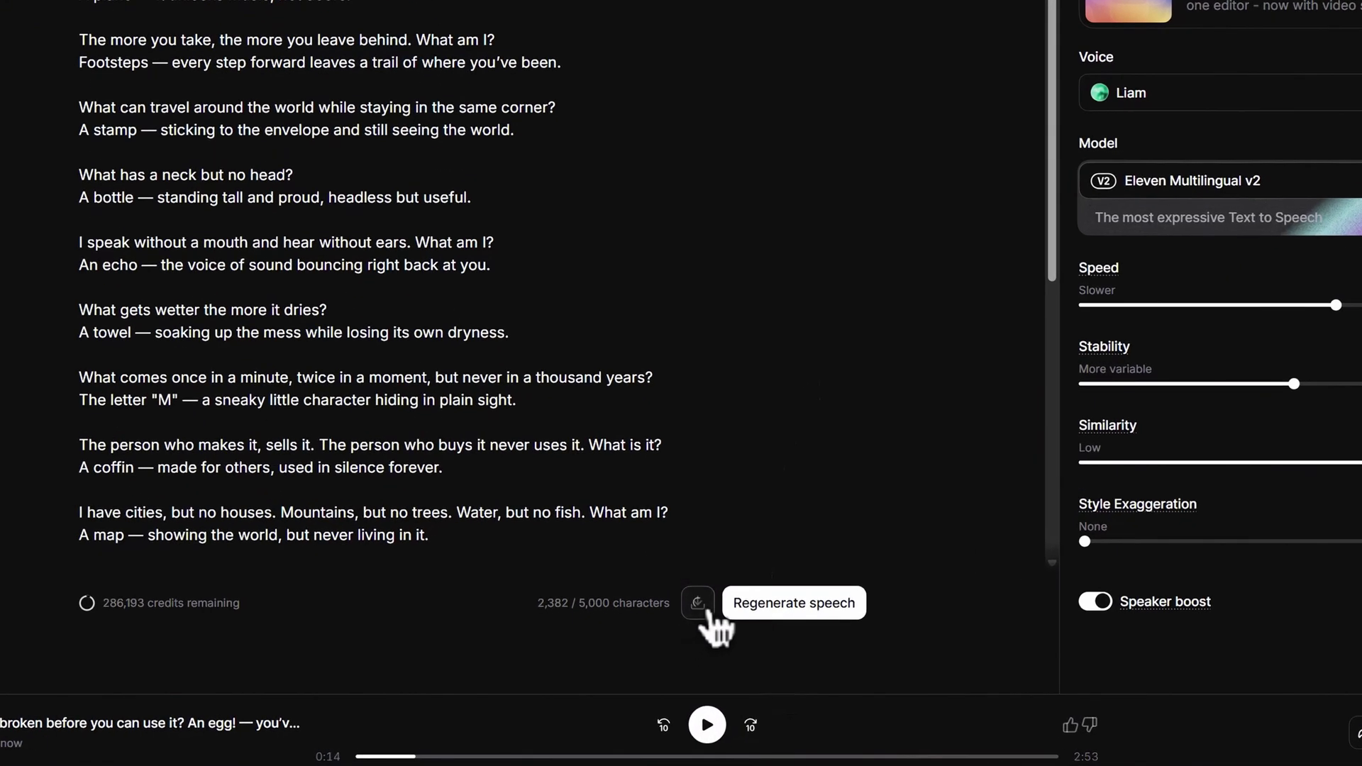
left_click(701, 605)
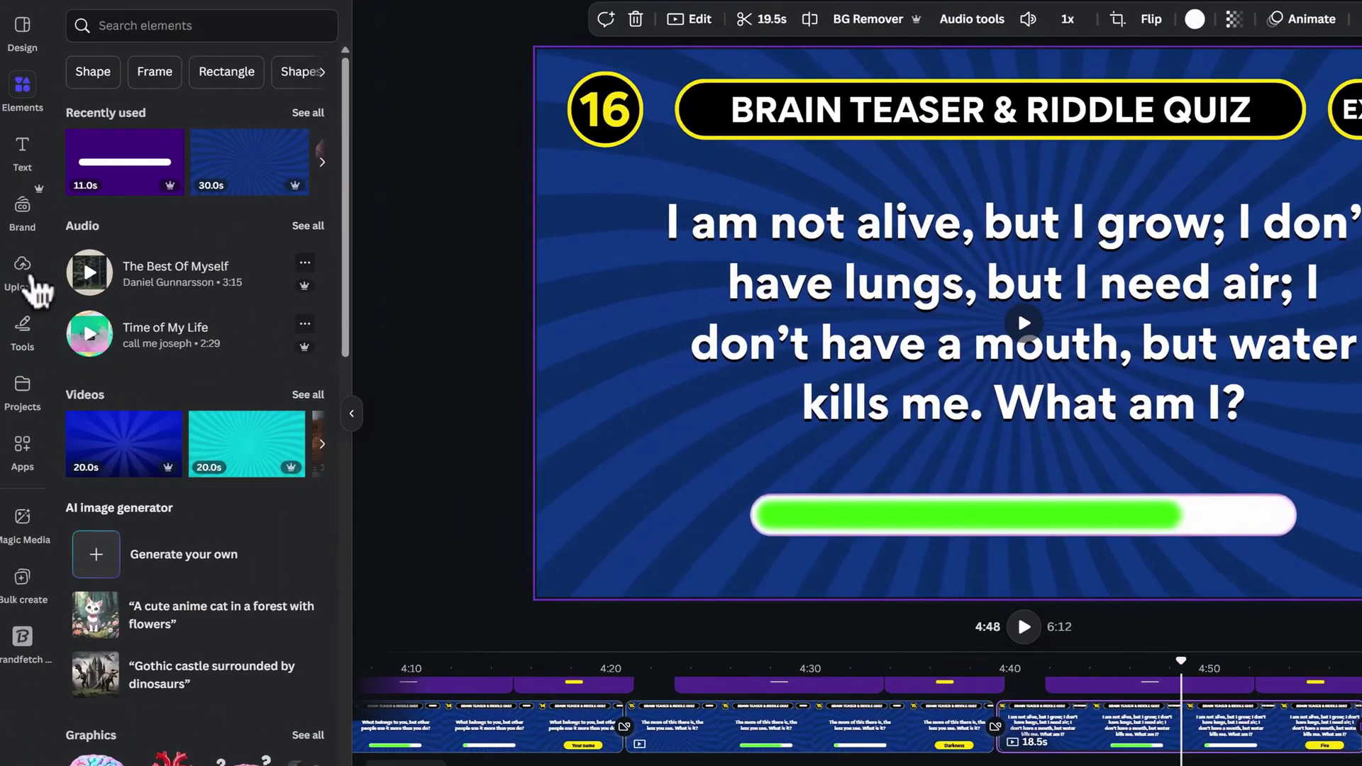
Step: Back in Canva, add the uploaded 2:53 ElevenLabs voice-over to the timeline at 0:01 on page 1
left_click(22, 273)
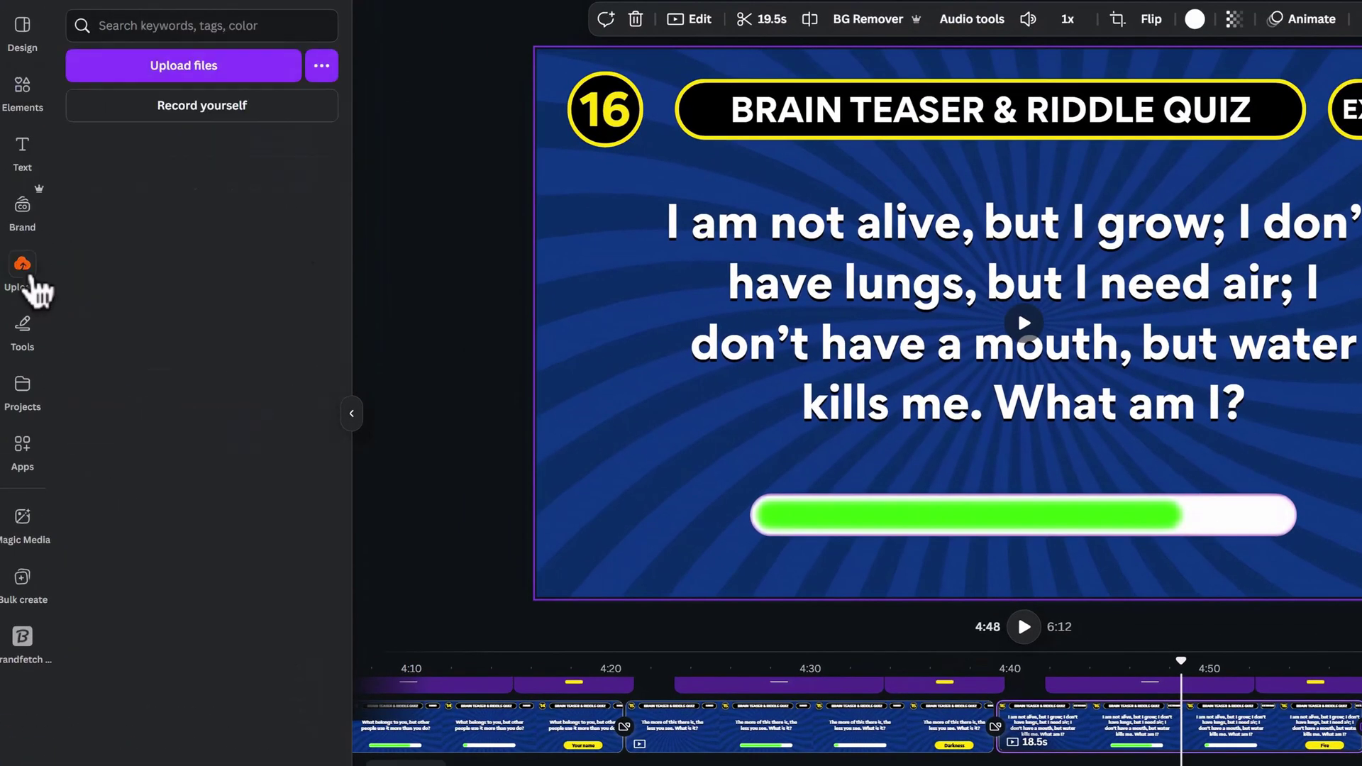
left_click_drag(28, 284, 231, 310)
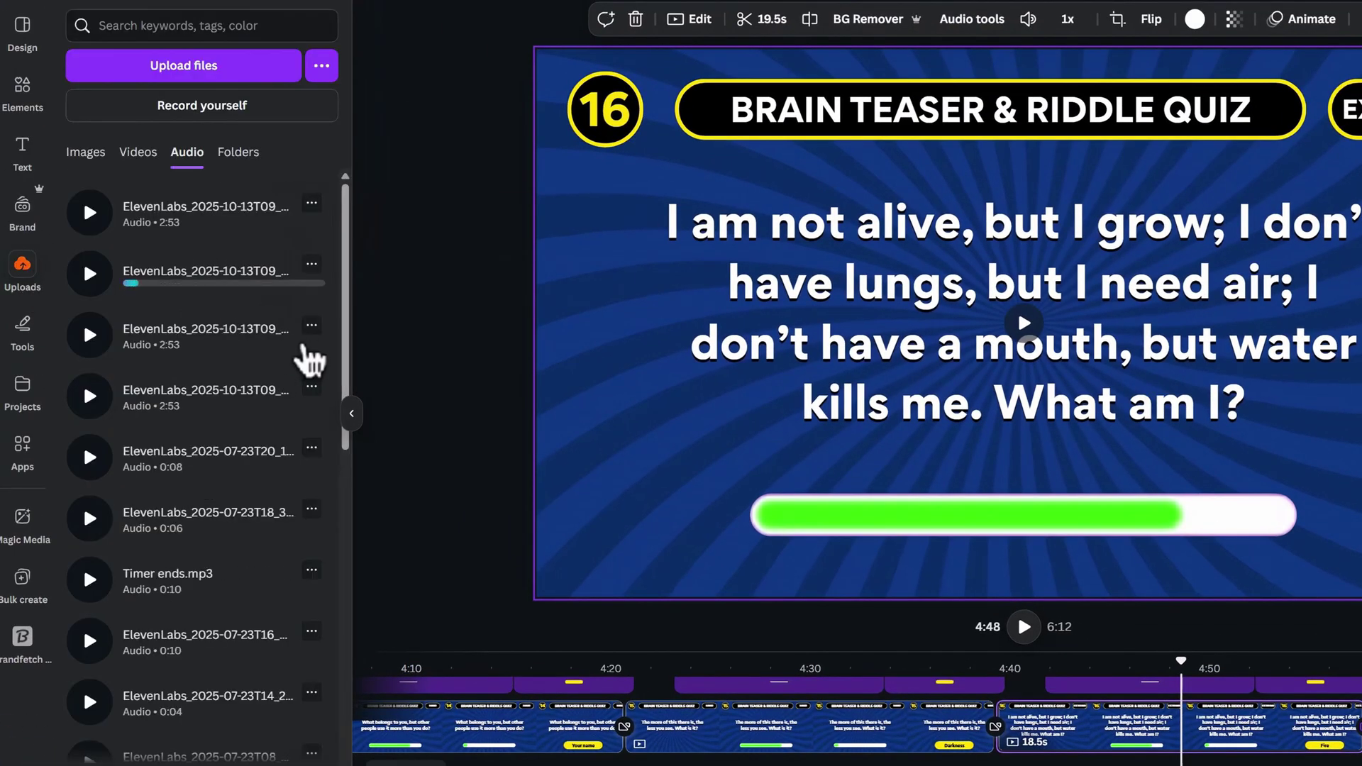
left_click_drag(662, 652, 662, 608)
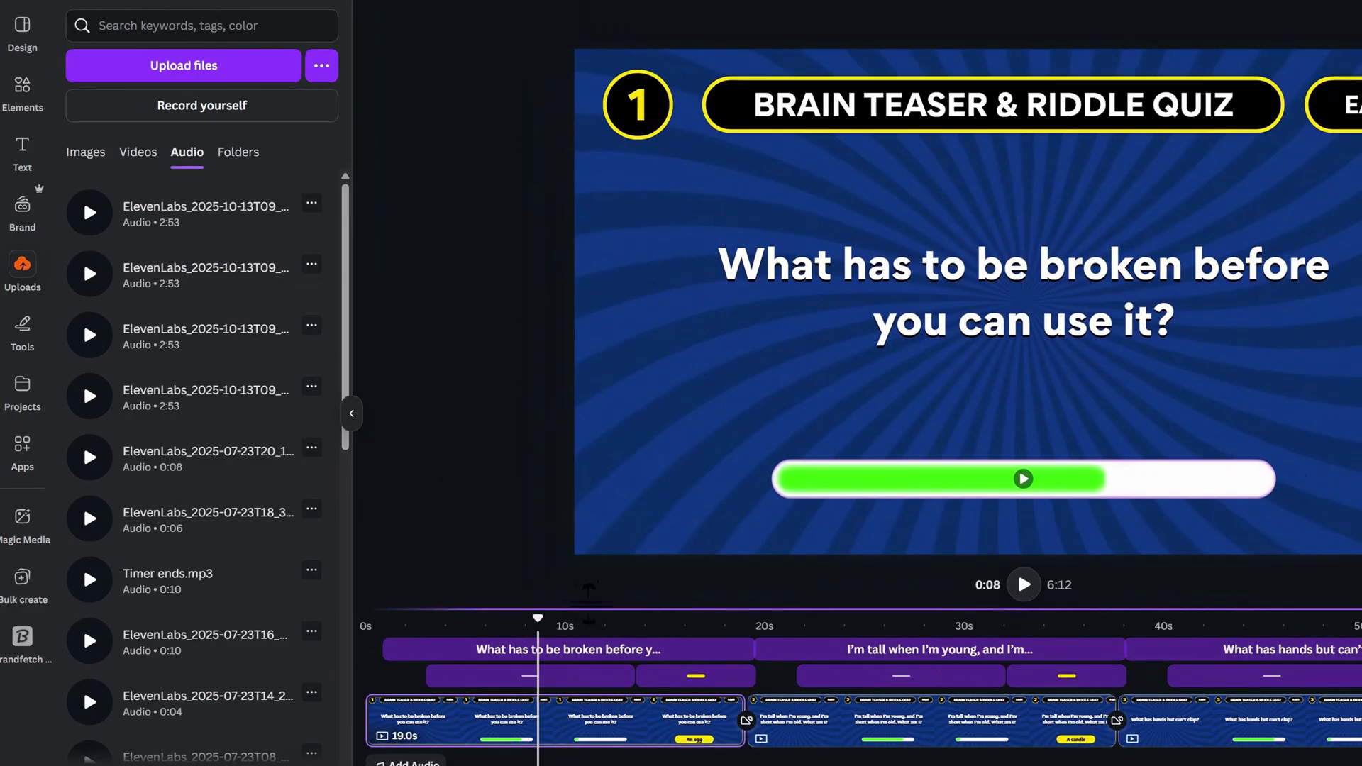
left_click_drag(538, 619, 397, 619)
left_click(222, 236)
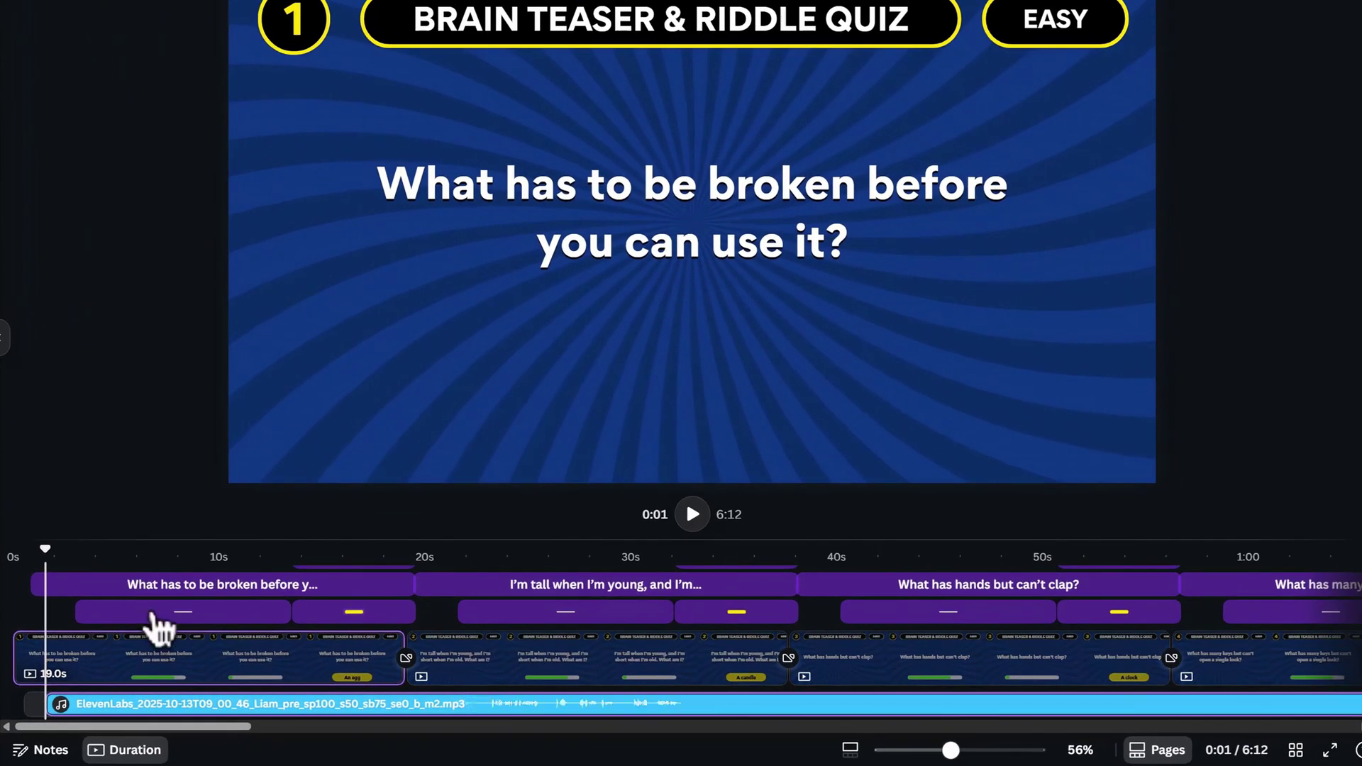
Step: Split the voice-over track at 0:03, right after the first riddle's question is spoken
left_click_drag(92, 551, 94, 558)
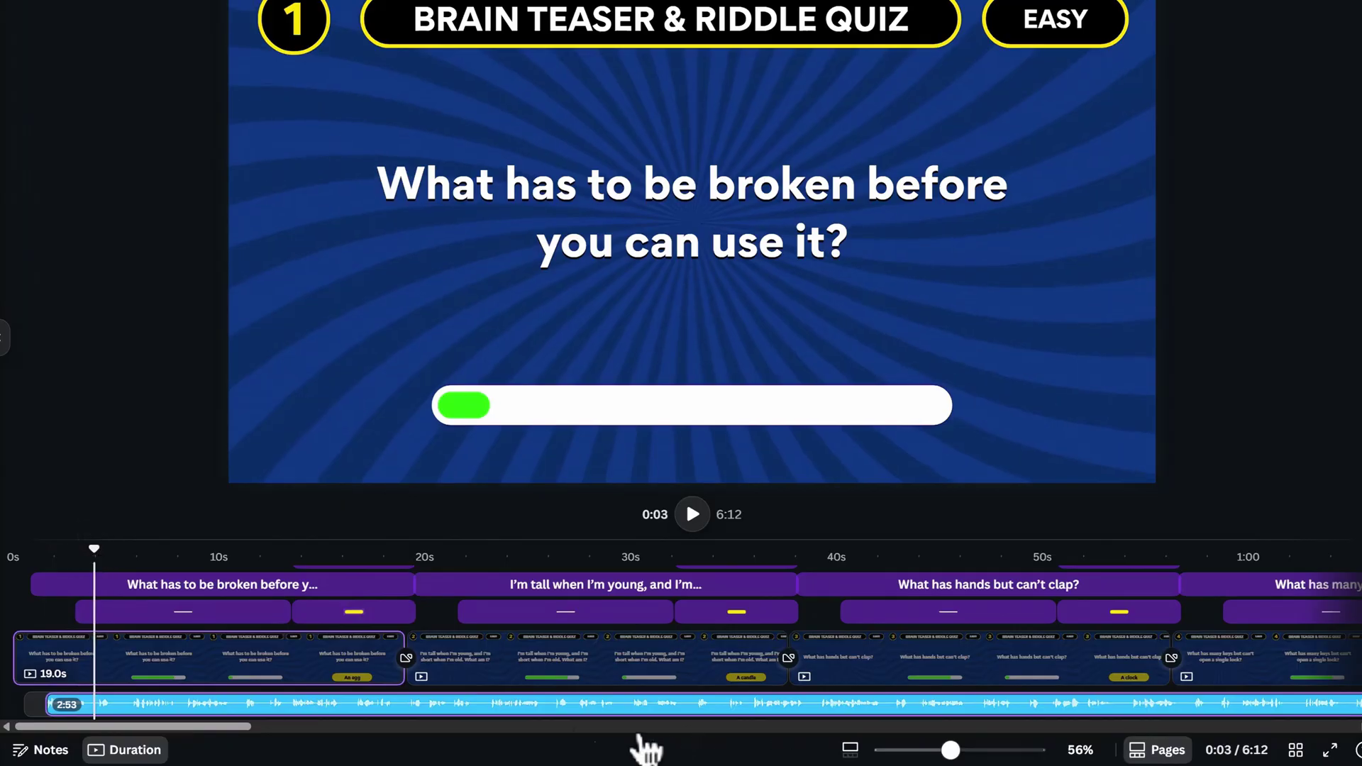
scroll(291, 713, "up", 3)
right_click(290, 713)
left_click(429, 695)
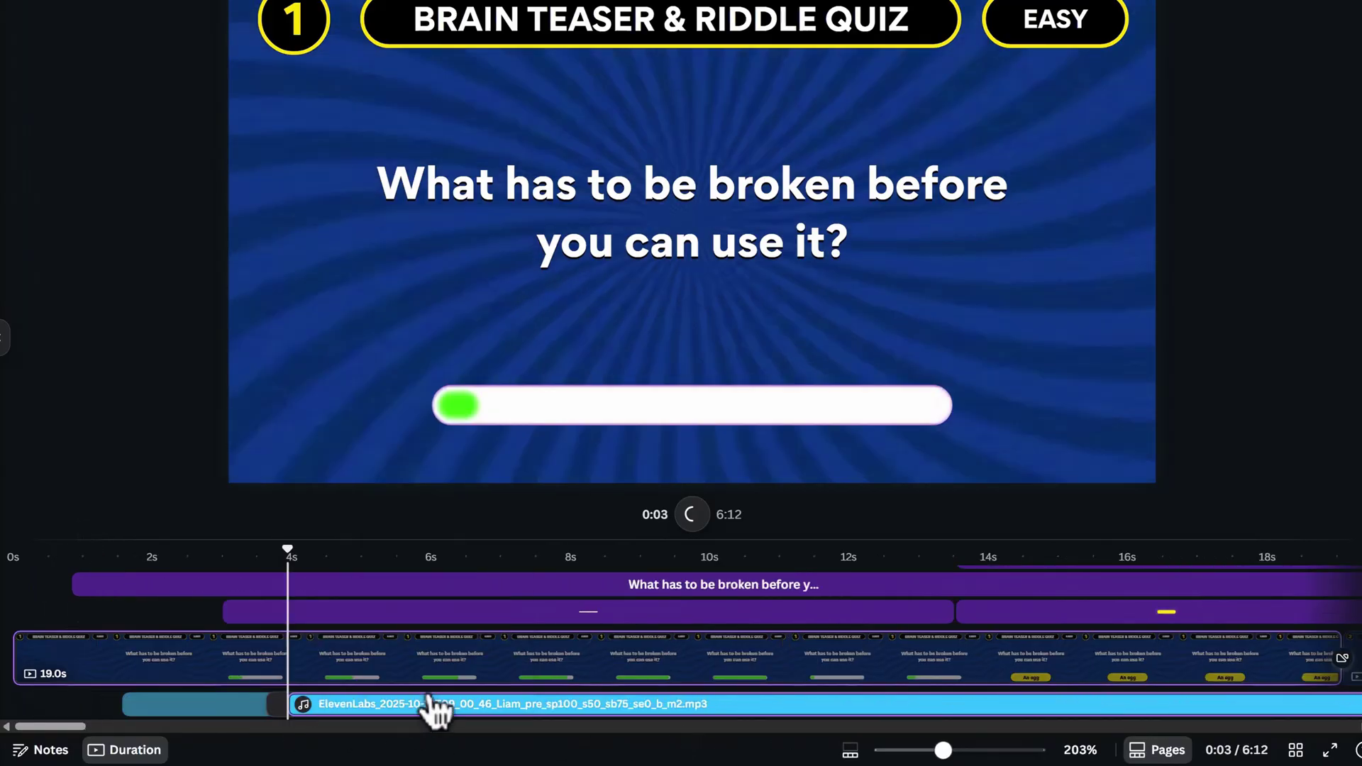
Step: Move the remaining voice-over so it starts with the "An egg" answer at about 0:14
left_click_drag(398, 724, 806, 702)
scroll(504, 566, "down", 1)
left_click(504, 552)
mouse_move(501, 546)
left_mouse_down()
mouse_move(462, 563)
mouse_move(488, 556)
left_mouse_up()
left_click_drag(462, 710, 594, 704)
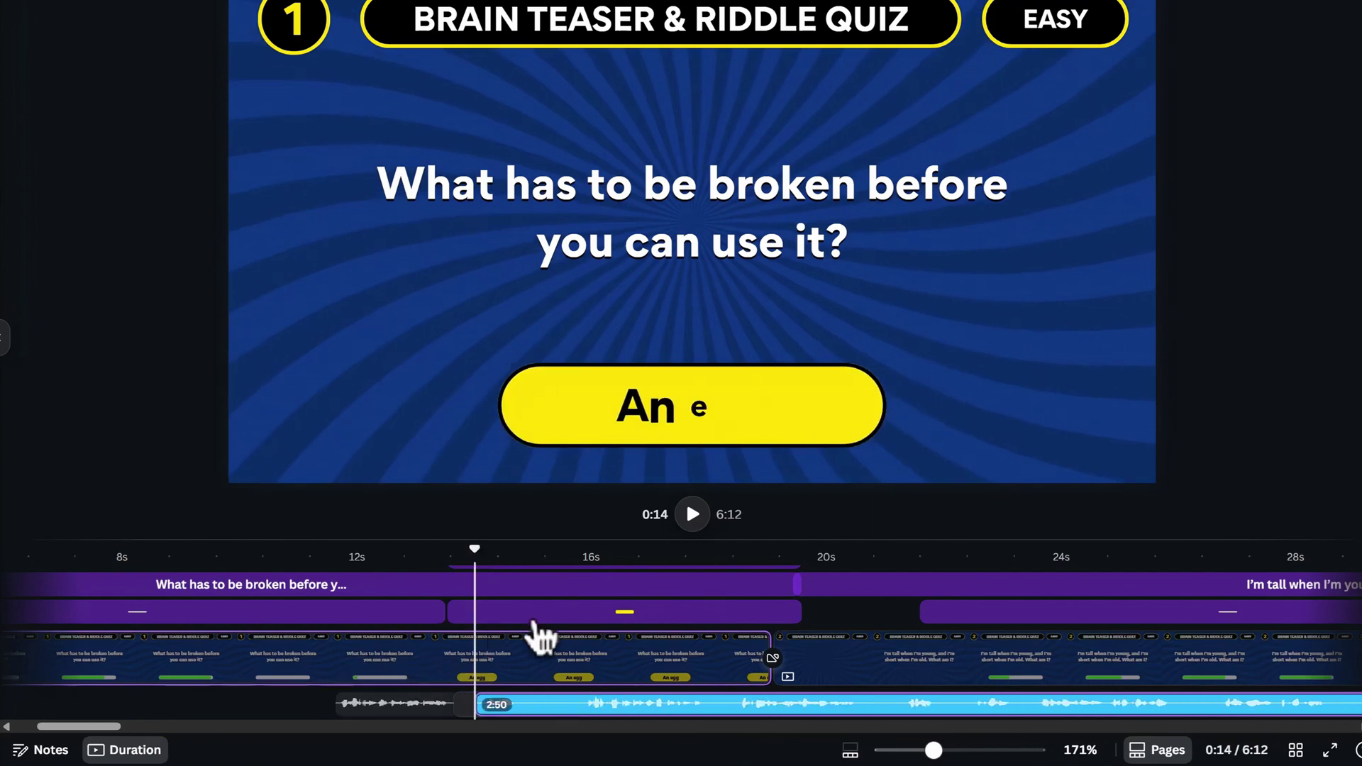
Step: Split the voice-over at 0:18 after the egg answer and move the remaining audio to riddle 2 at about 0:20
key("space")
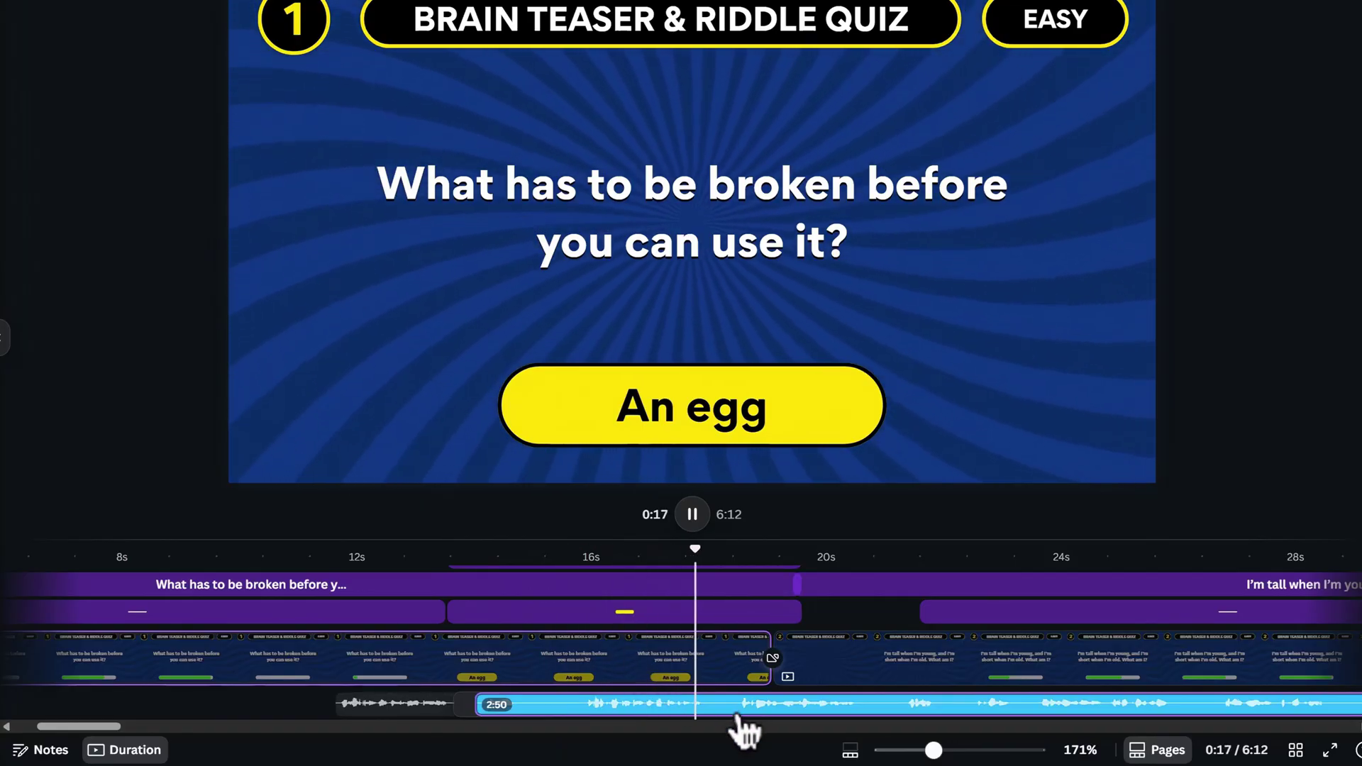
key("space")
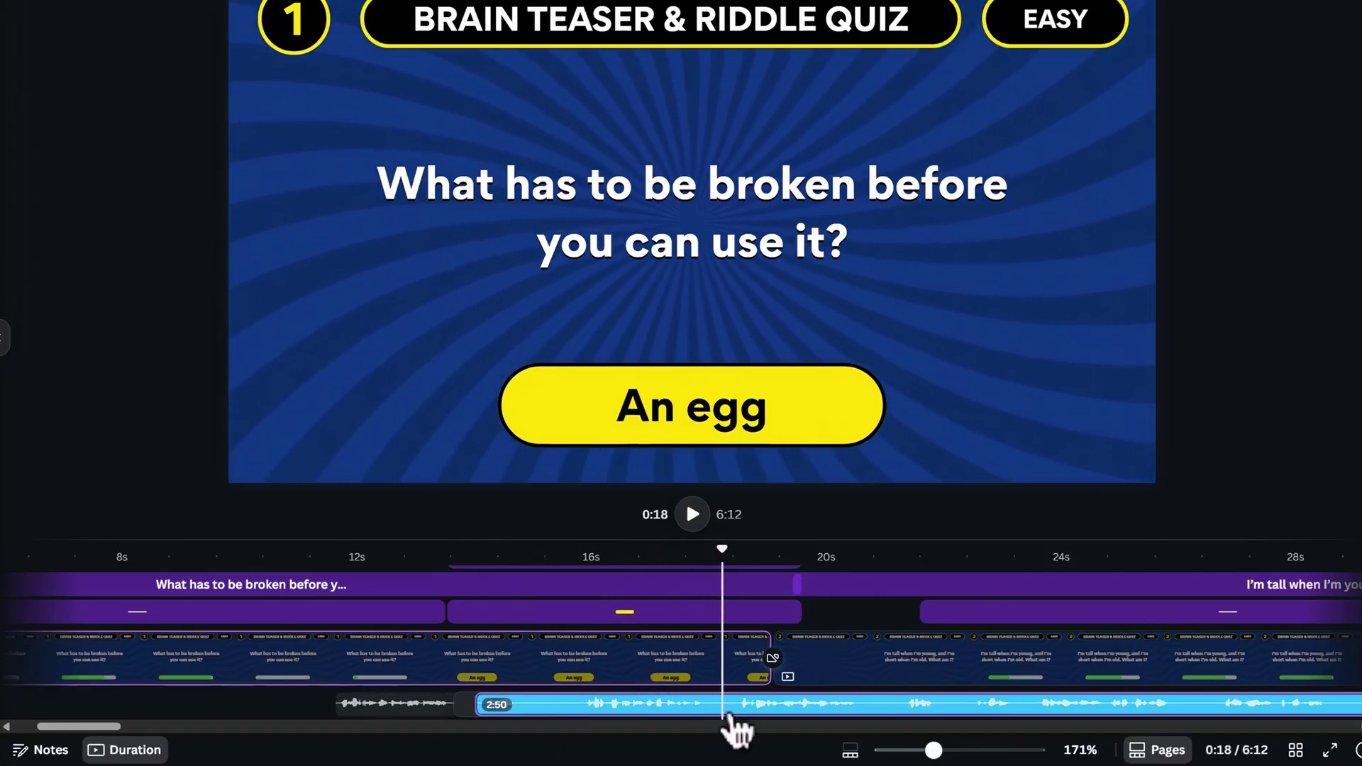
right_click(738, 709)
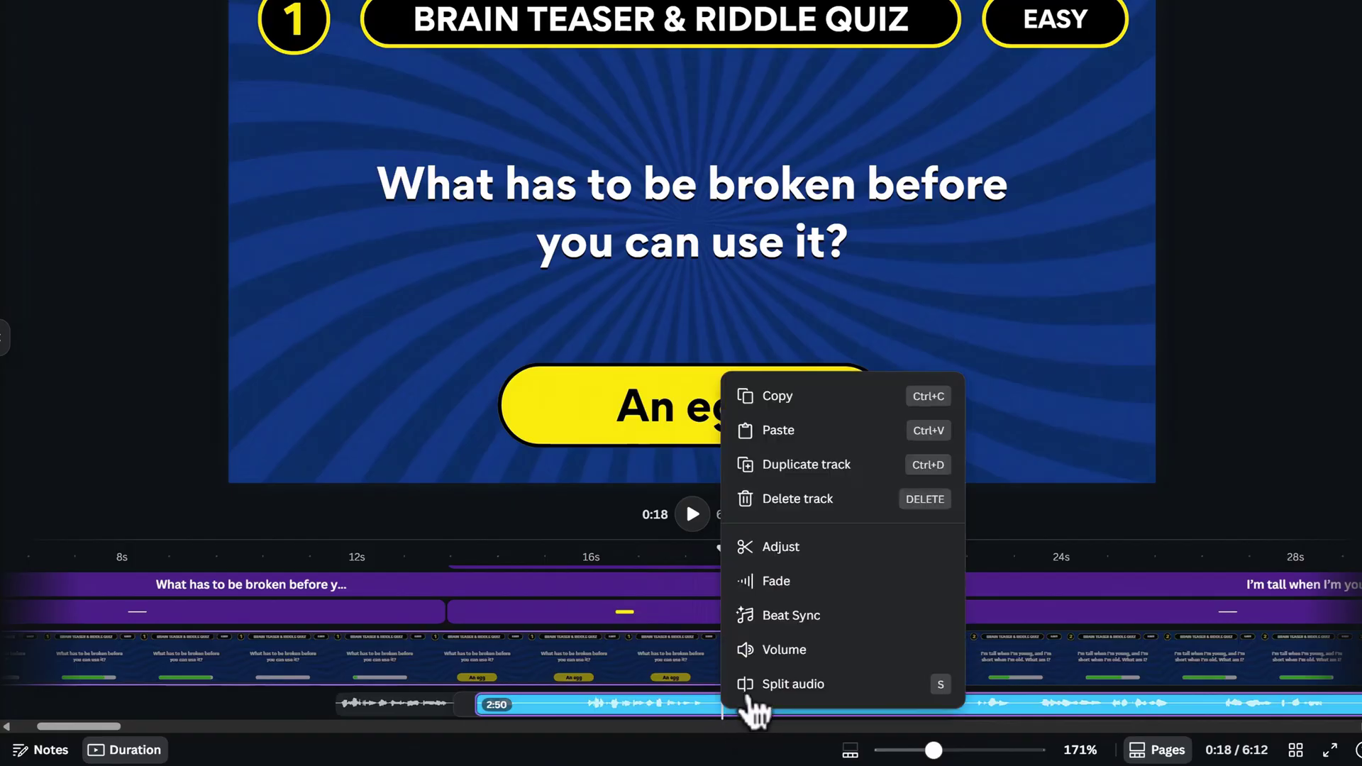
left_click(755, 688)
left_click_drag(759, 706, 852, 713)
scroll(671, 681, "right", 3)
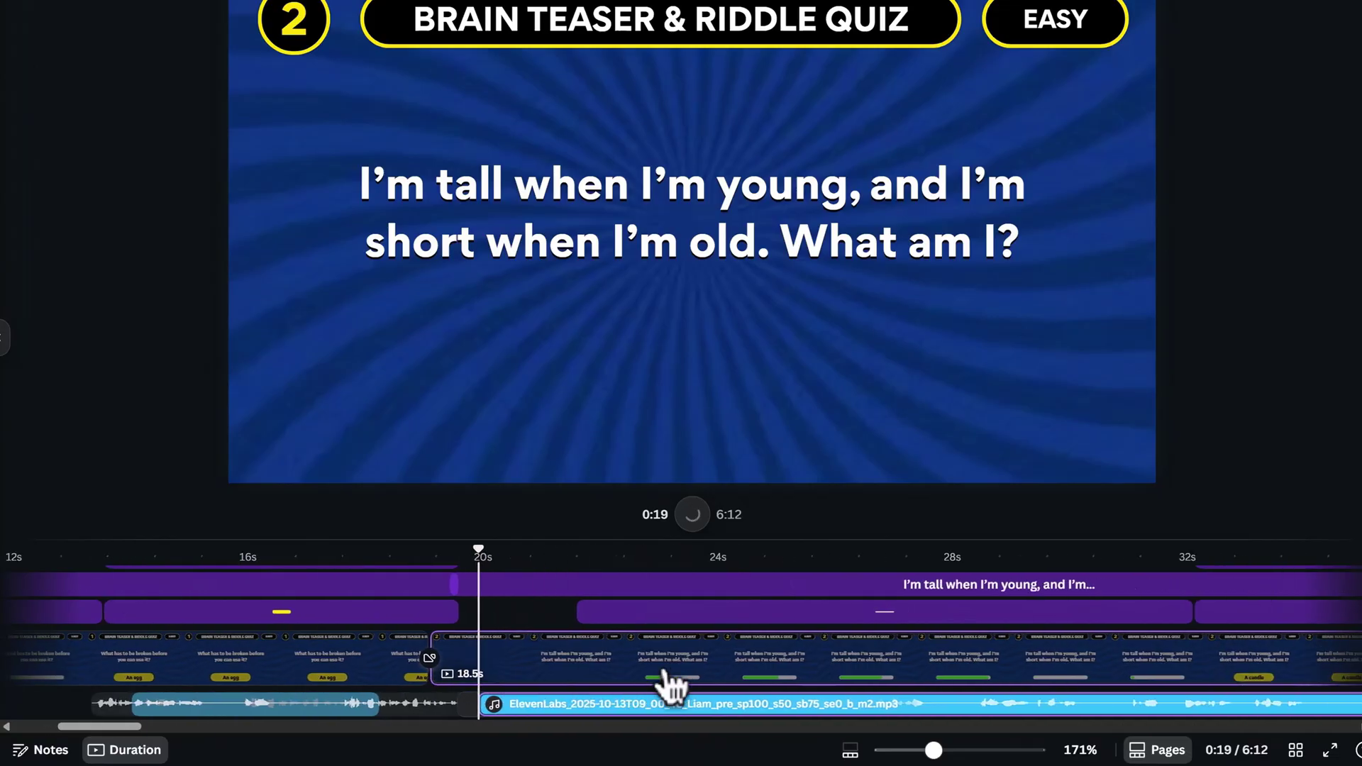
scroll(675, 685, "right", 1)
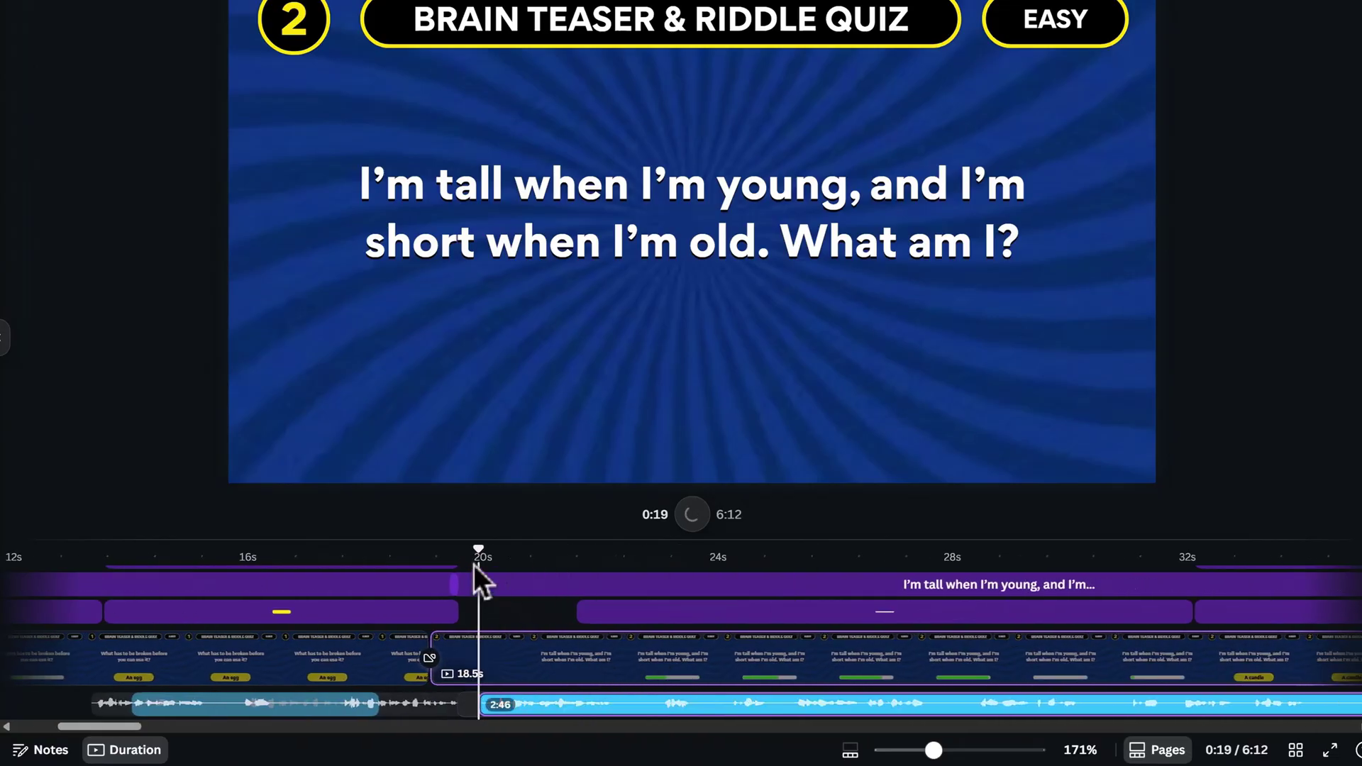
Step: Split the voice-over at 0:24 after riddle 2's question and move the remaining audio to the "A candle" answer at about 0:33
mouse_move(480, 555)
left_mouse_down()
mouse_move(462, 571)
mouse_move(474, 566)
left_mouse_up()
key("space")
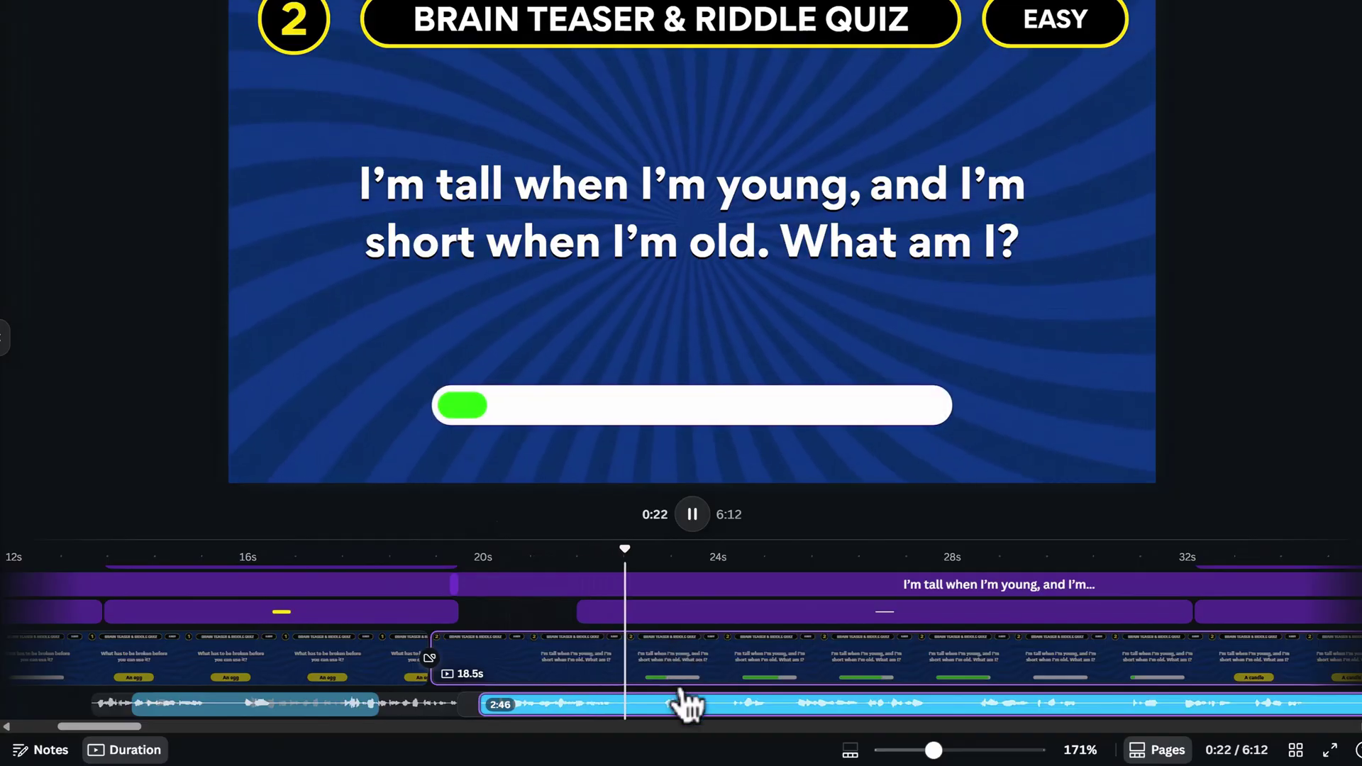
key("space")
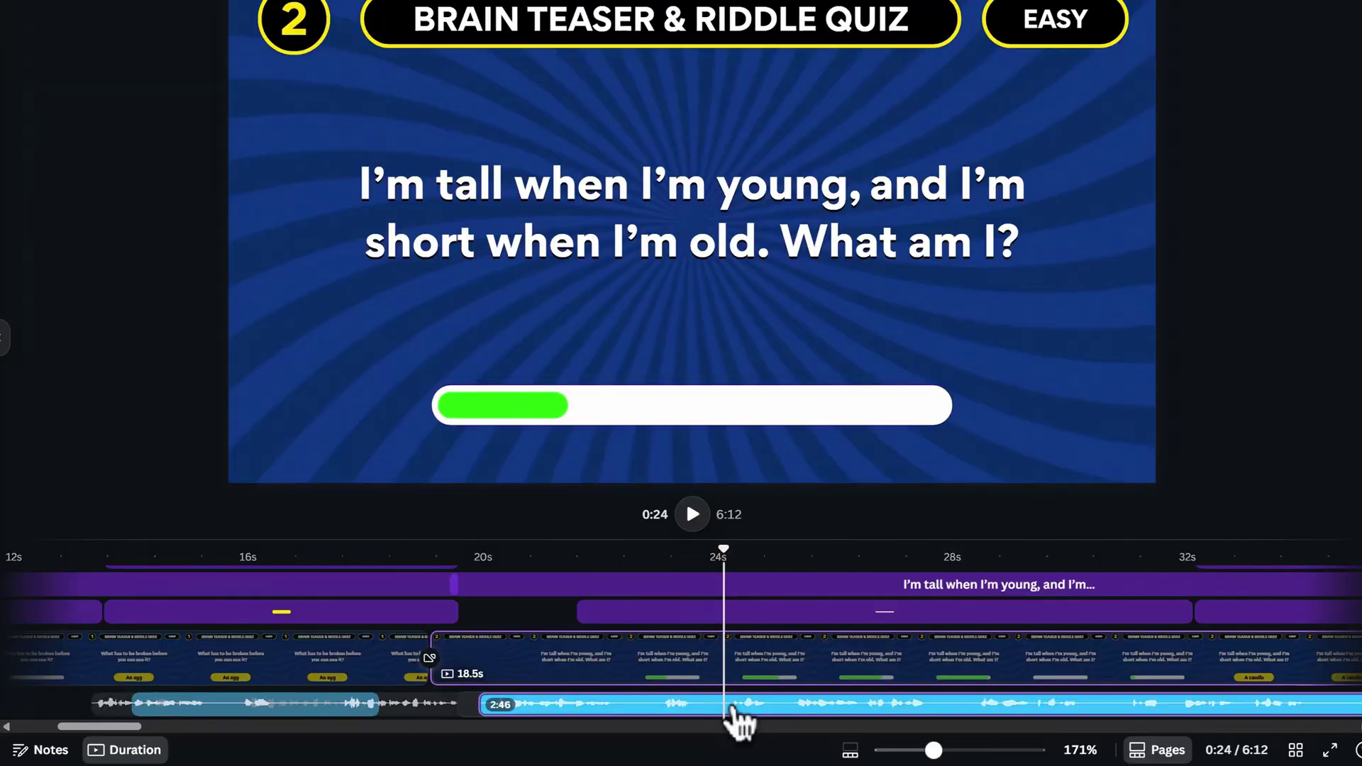
right_click(731, 706)
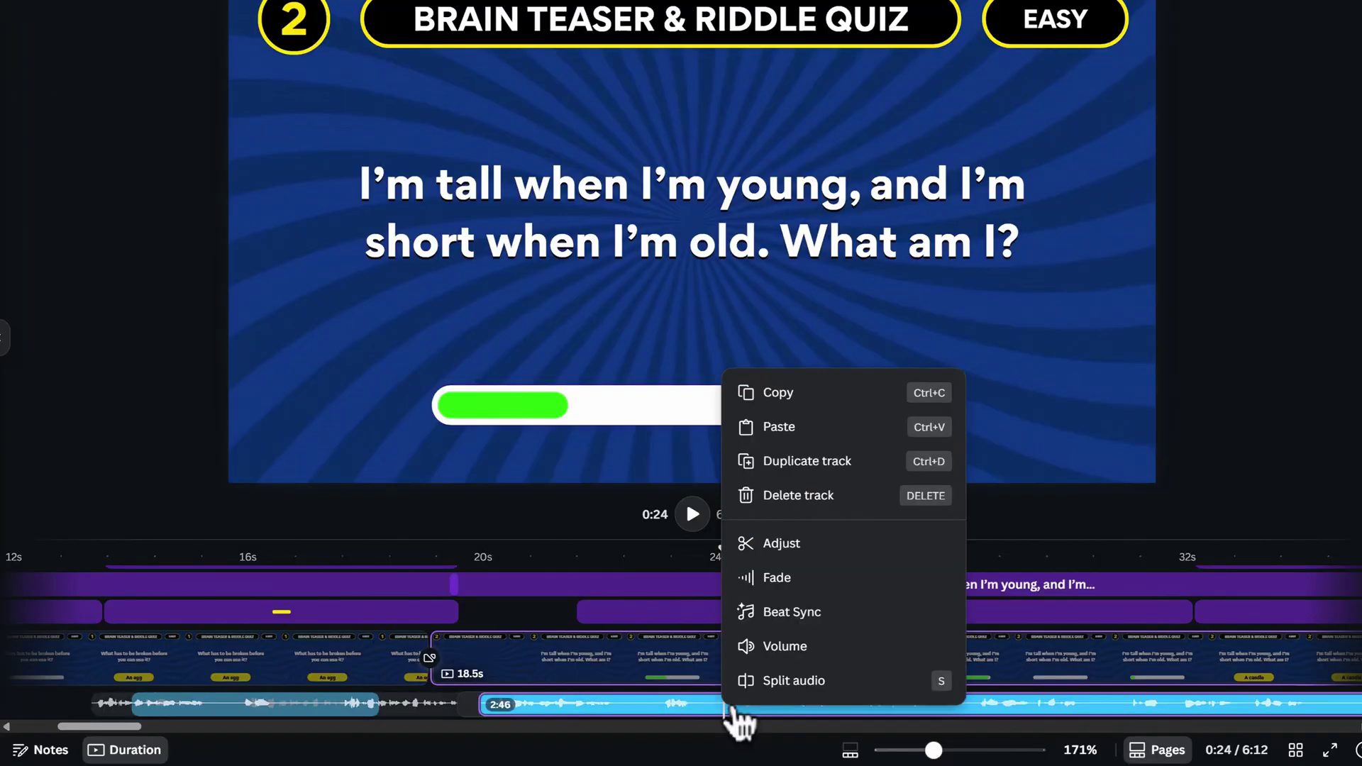
left_click(766, 681)
scroll(742, 709, "left", 5)
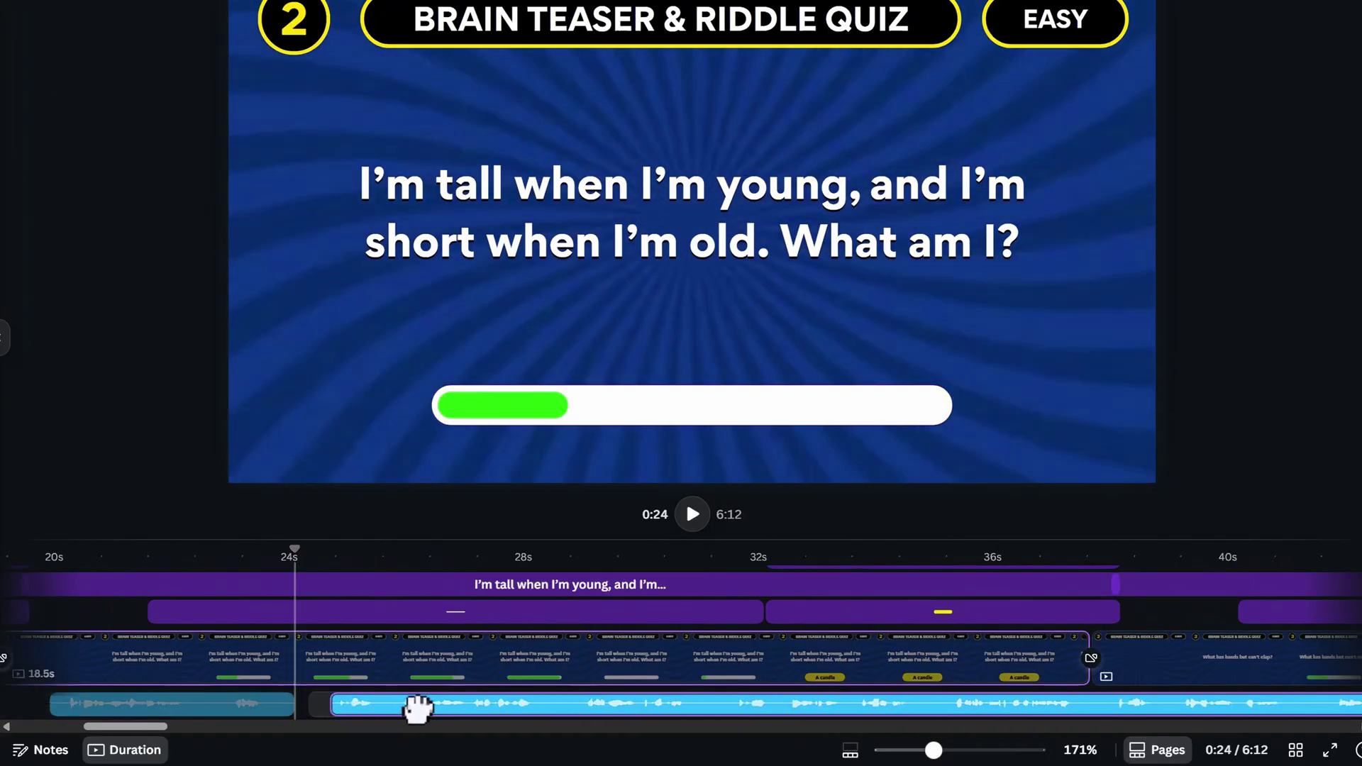
left_click_drag(417, 709, 718, 713)
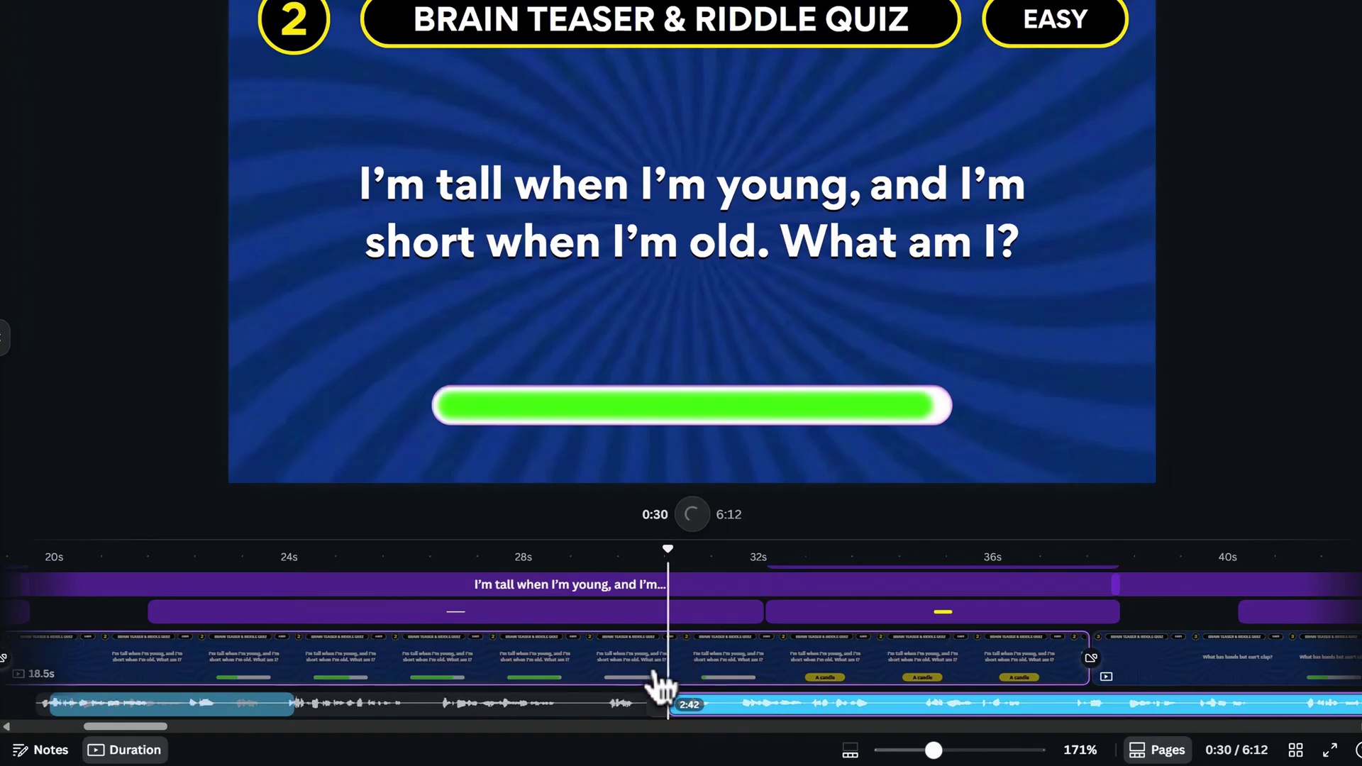
scroll(618, 681, "right", 5)
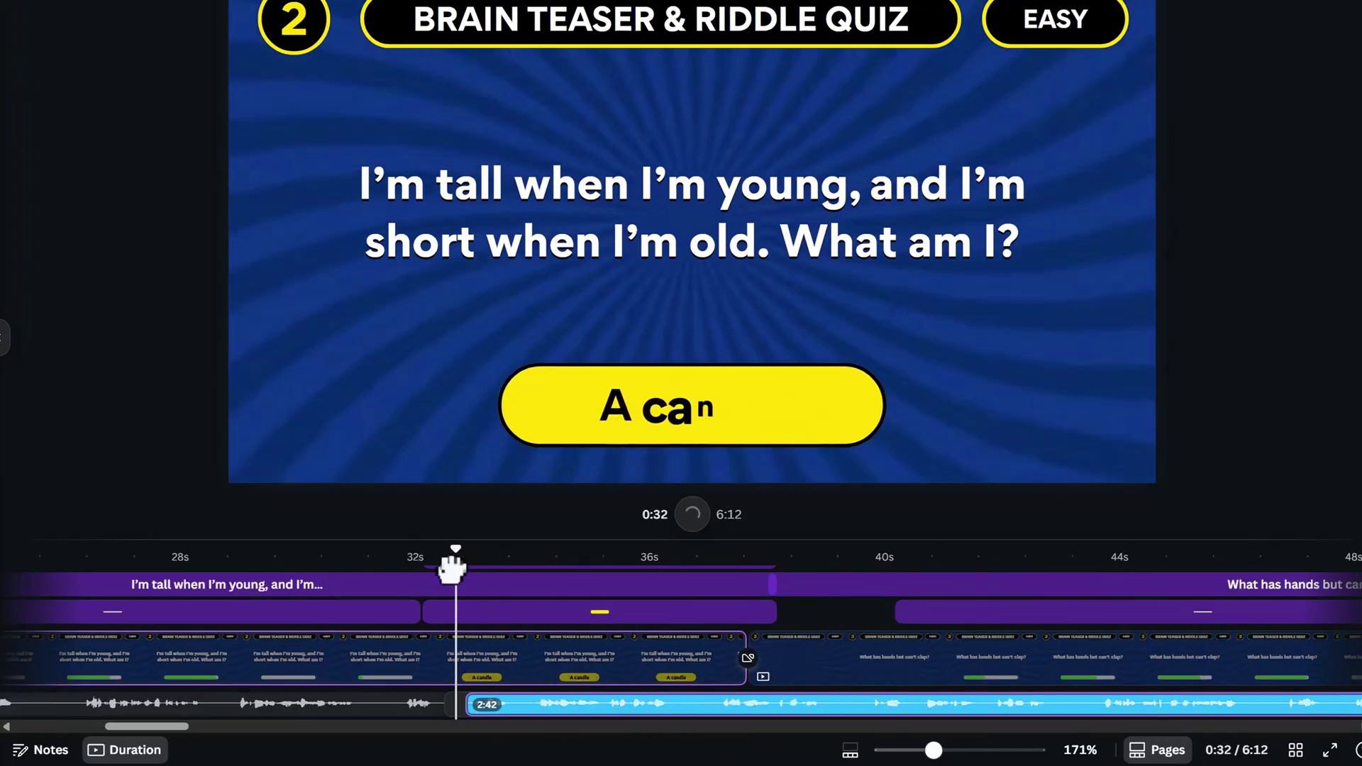
Step: Split the voice-over at 0:36, right after the candle answer is spoken
left_click_drag(457, 552, 458, 554)
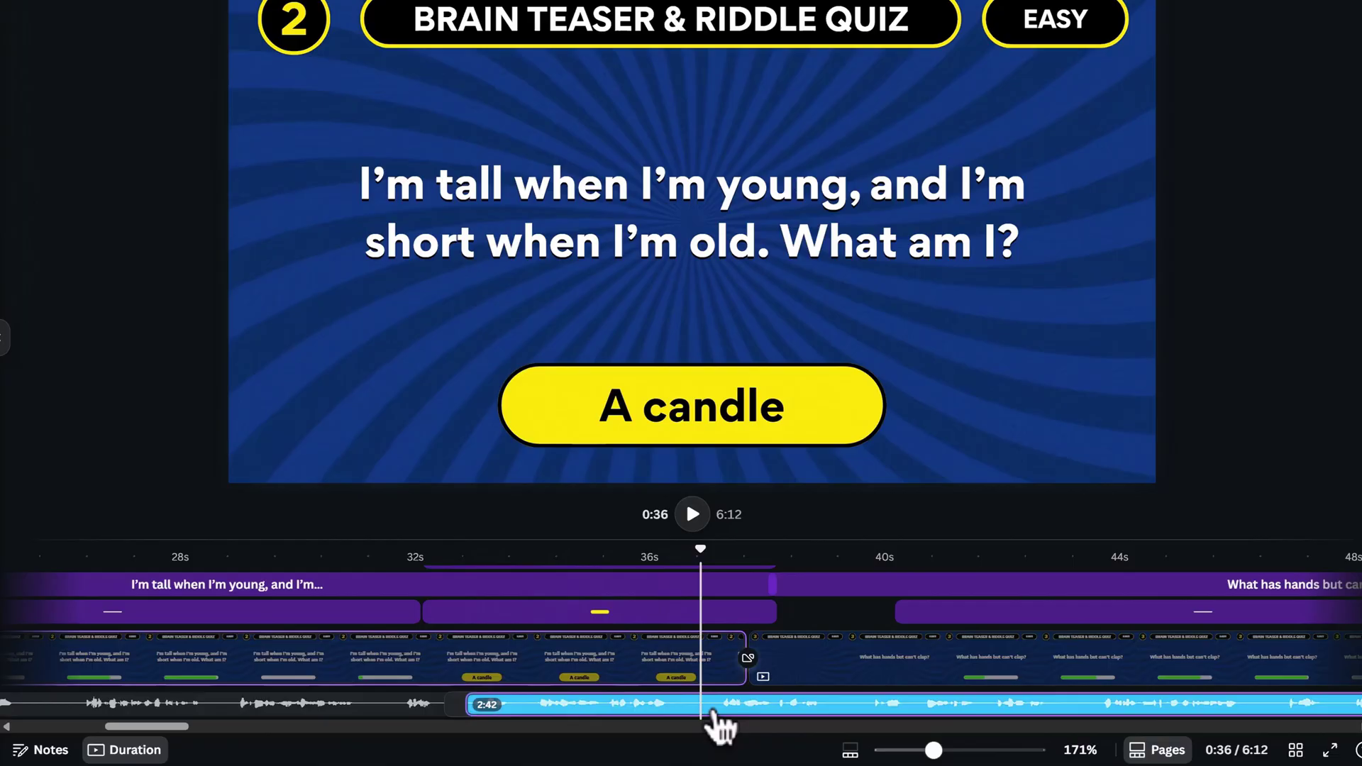
right_click(738, 701)
left_click(766, 685)
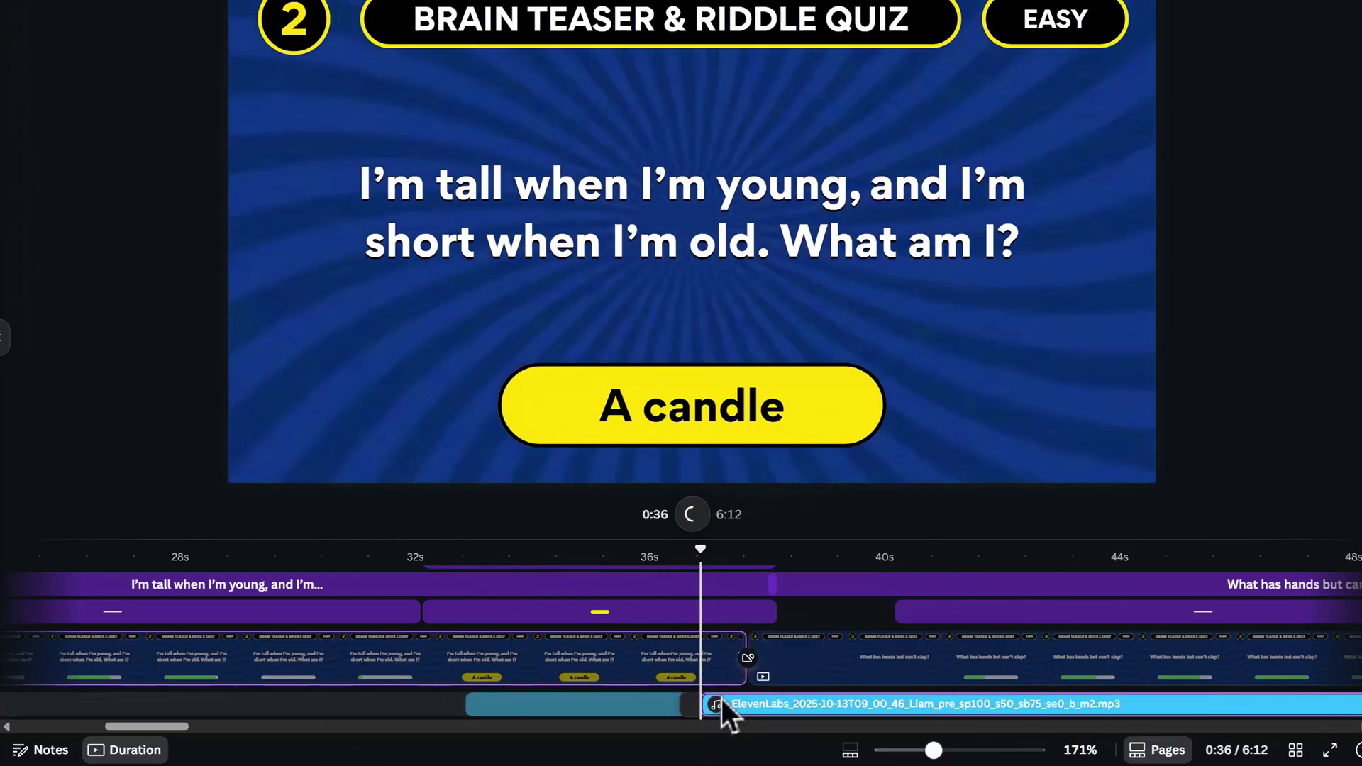
scroll(721, 718, "right", 5)
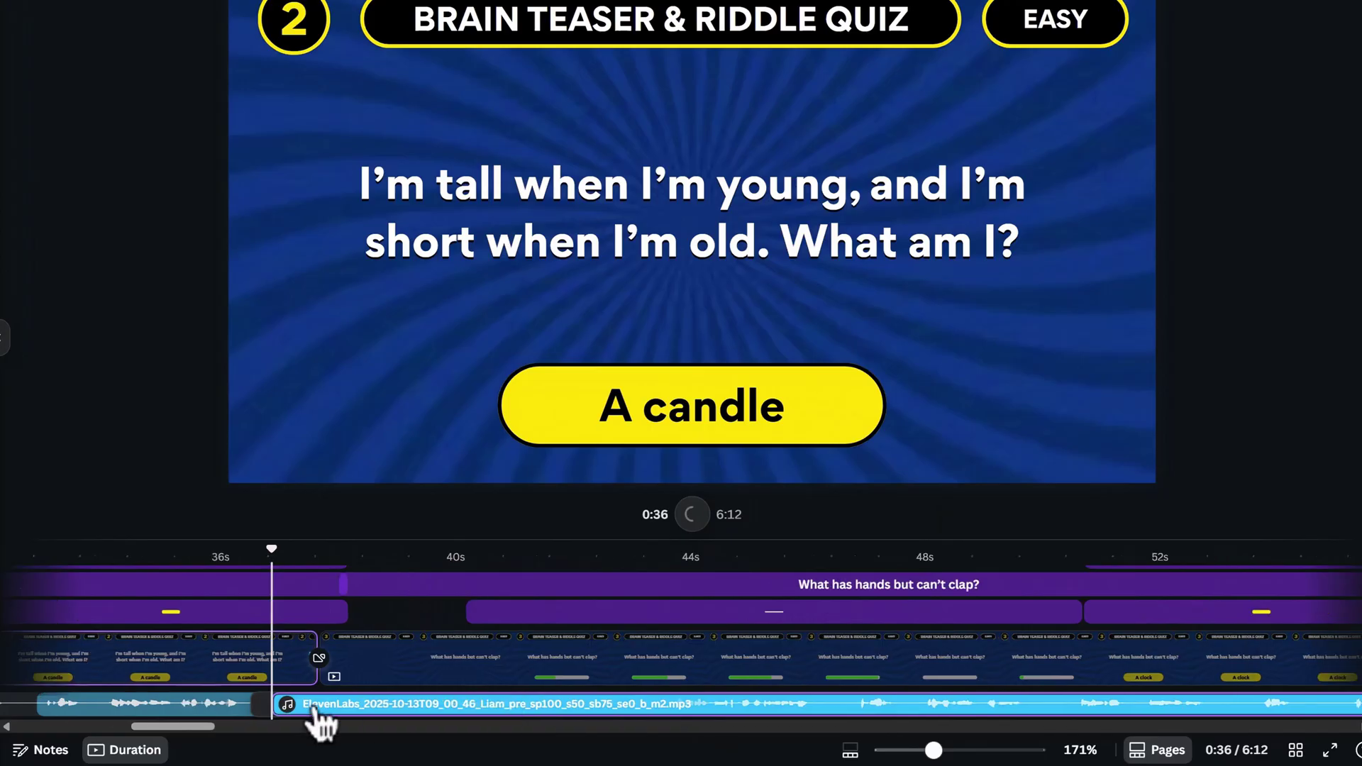
Step: Move the remaining voice-over to riddle 3 at about 0:38, then split it after the question and shift the rest to the "A clock" answer at about 0:51
left_click(369, 551)
key("space")
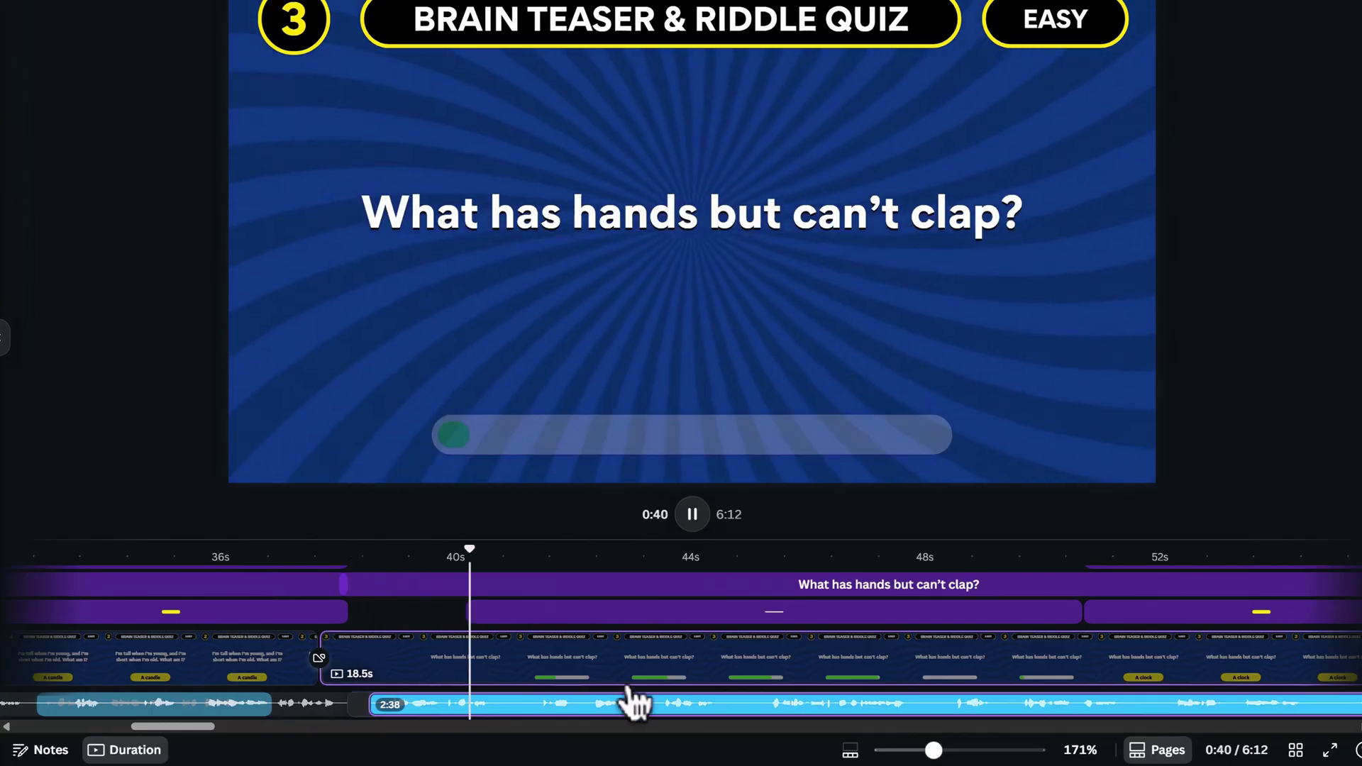
left_click_drag(633, 702, 778, 724)
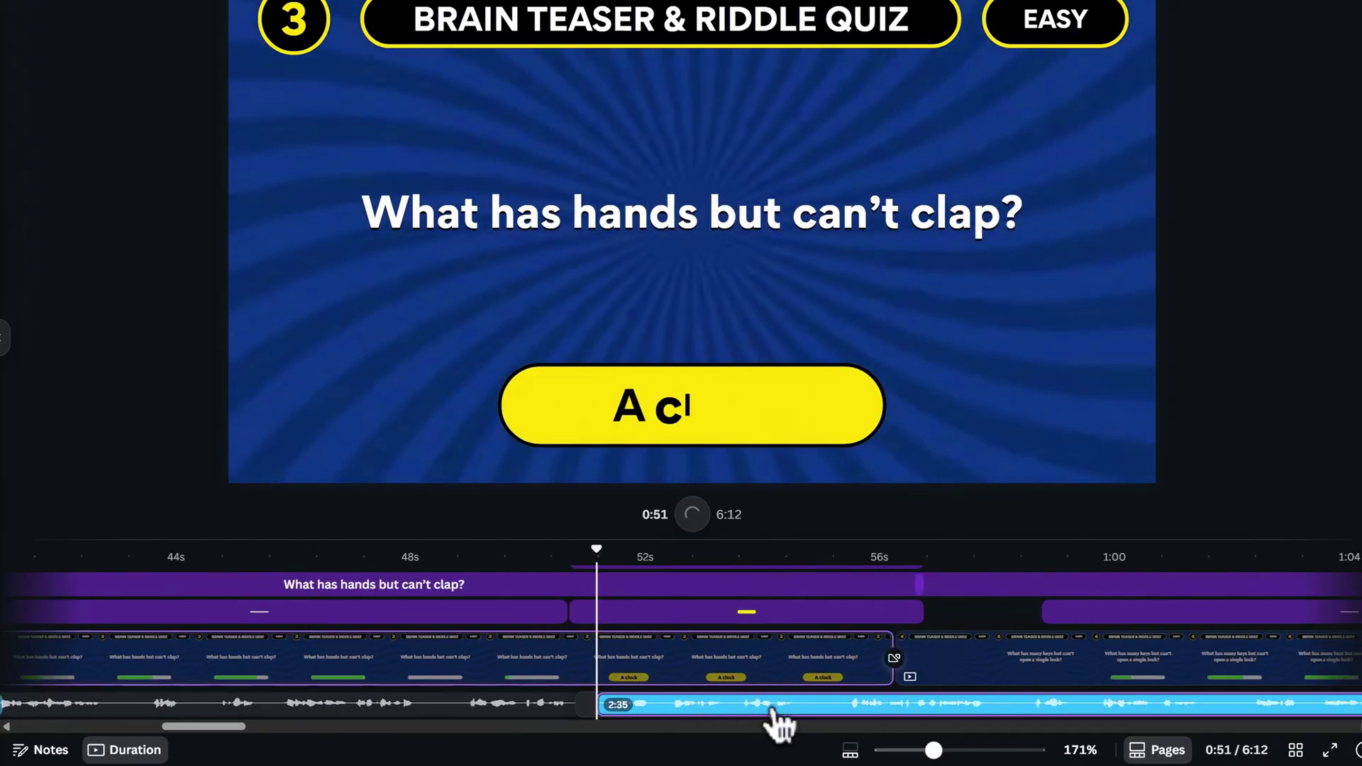
right_click(562, 705)
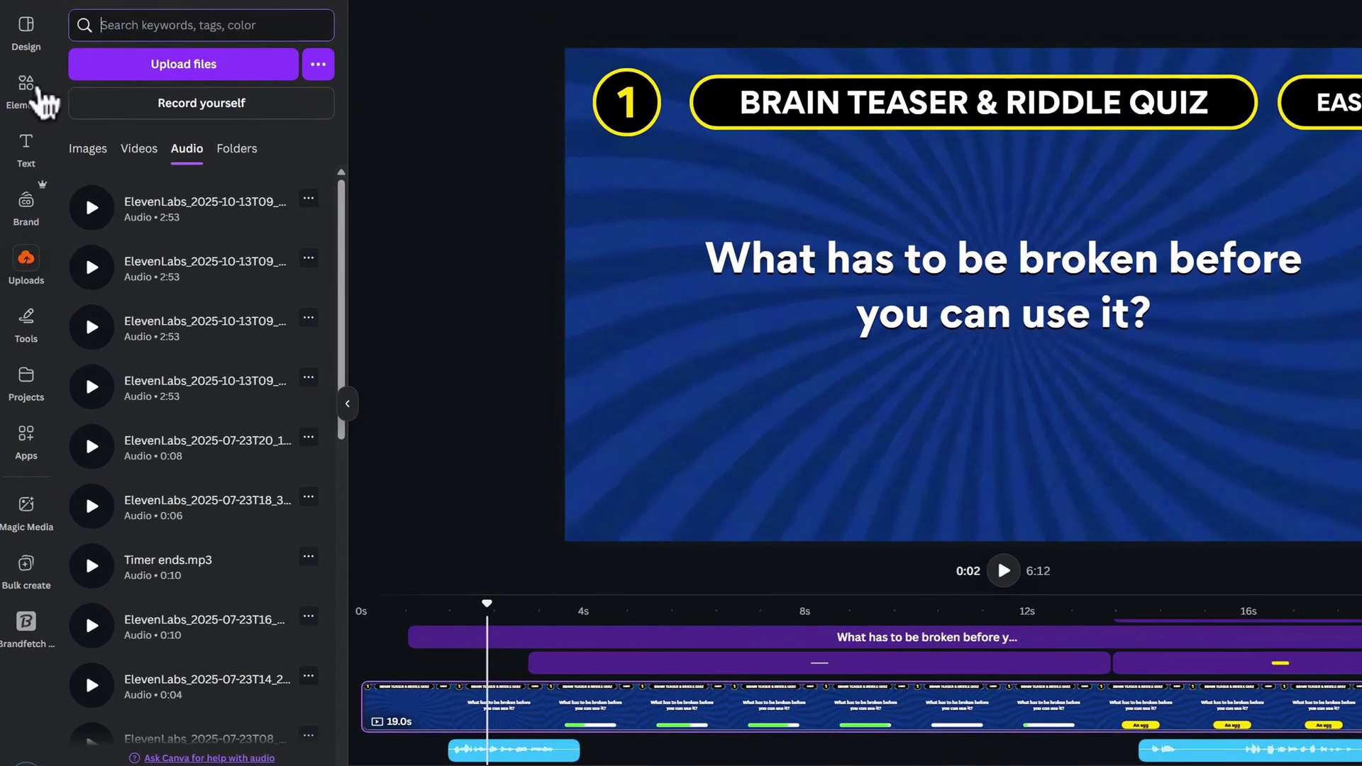
Step: Search the elements library for "fireball pass" and show only audio results
left_click(40, 91)
left_click(146, 25)
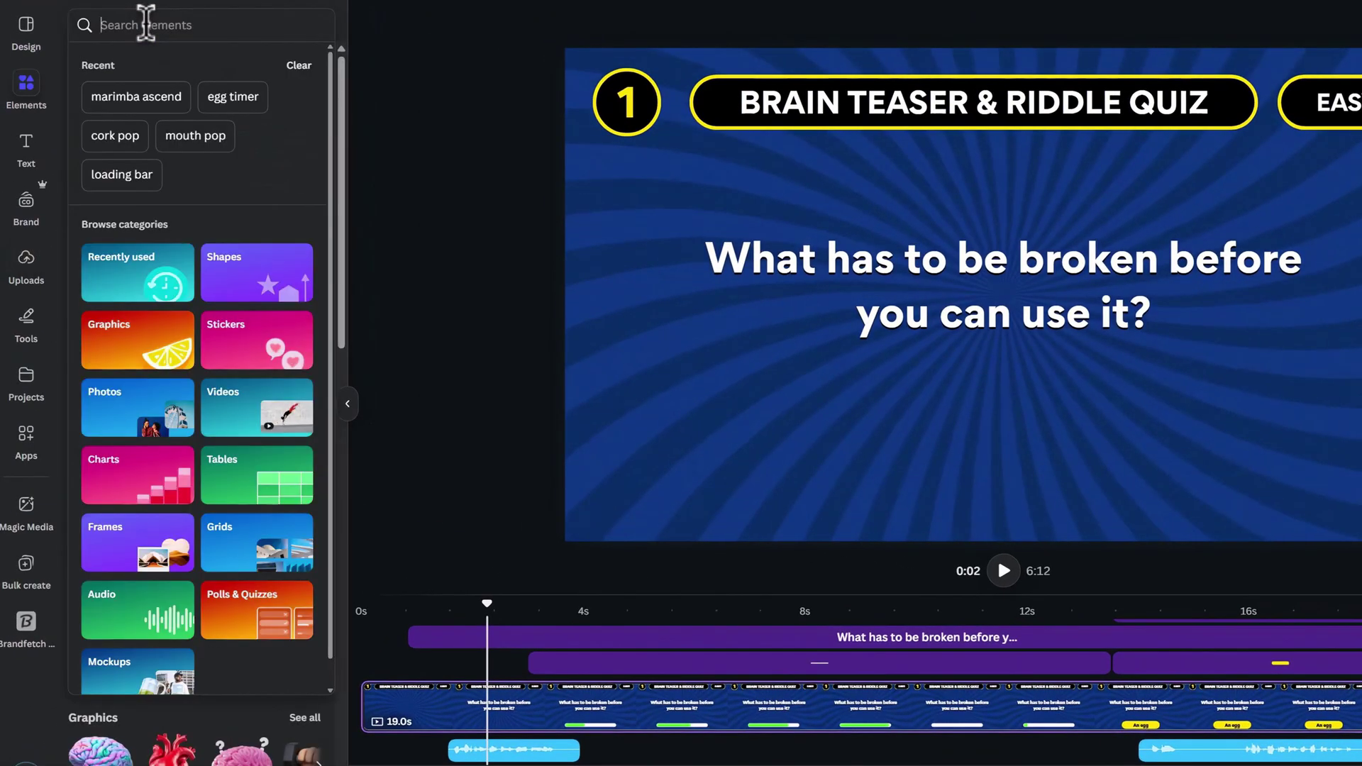
type("fireball pass")
key("Return")
left_click(181, 62)
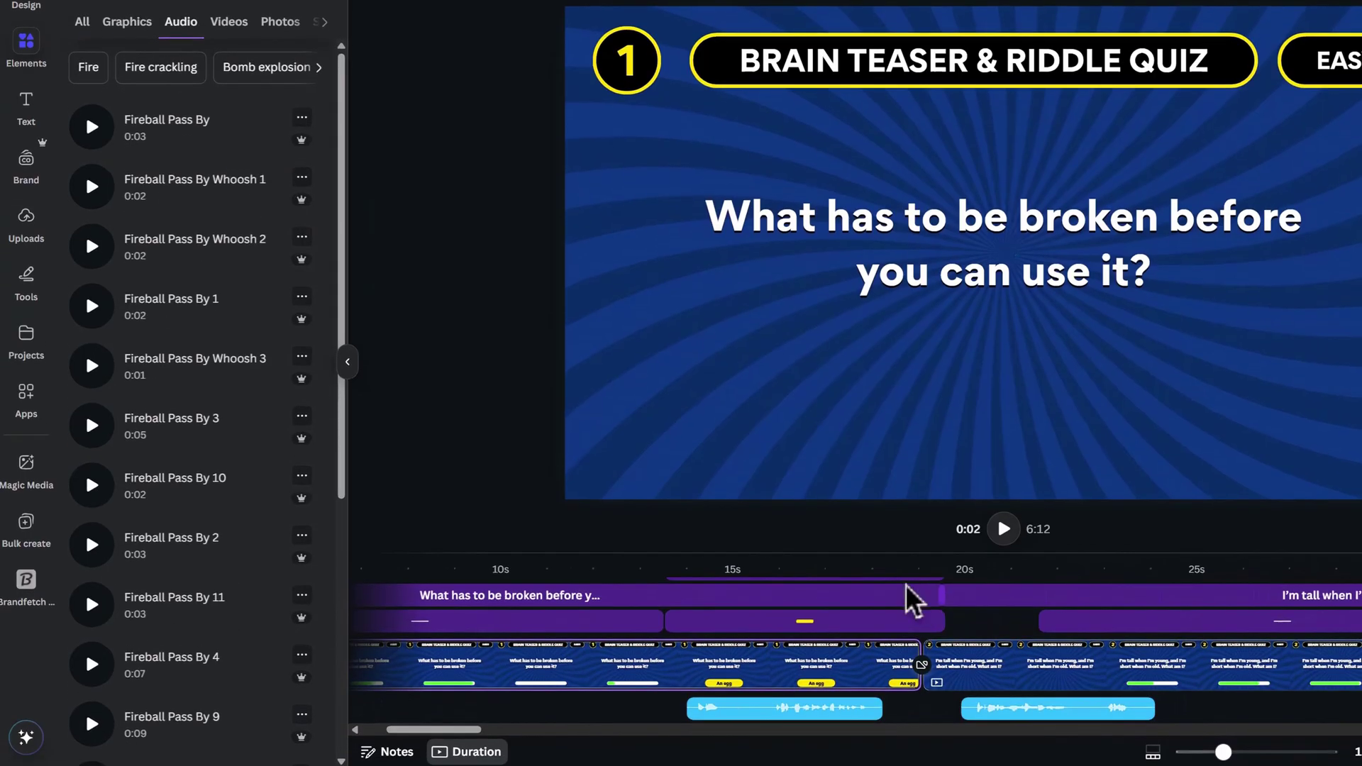
Step: Add the Fireball Pass By Whoosh 3 sound effect at about 0:18, aligned with the transition between riddles 1 and 2
left_click(909, 581)
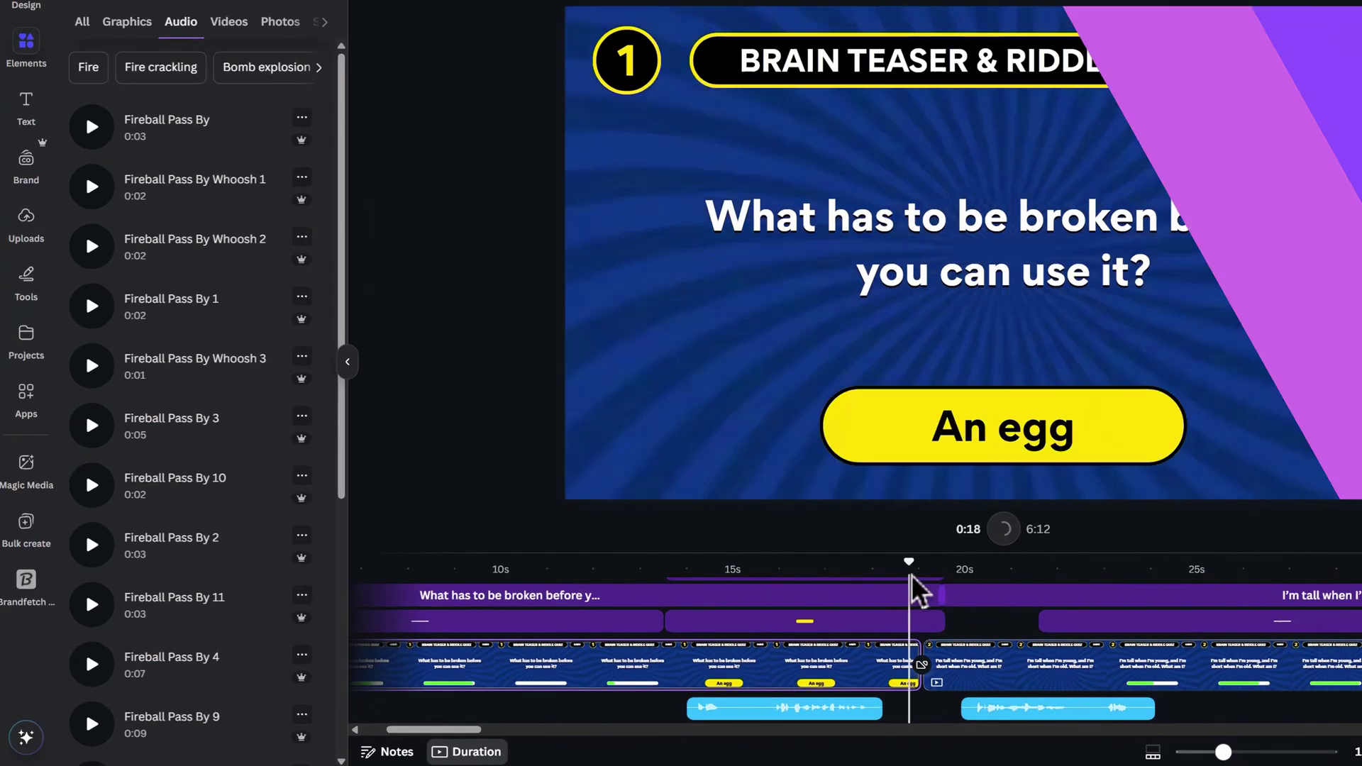
left_click(225, 377)
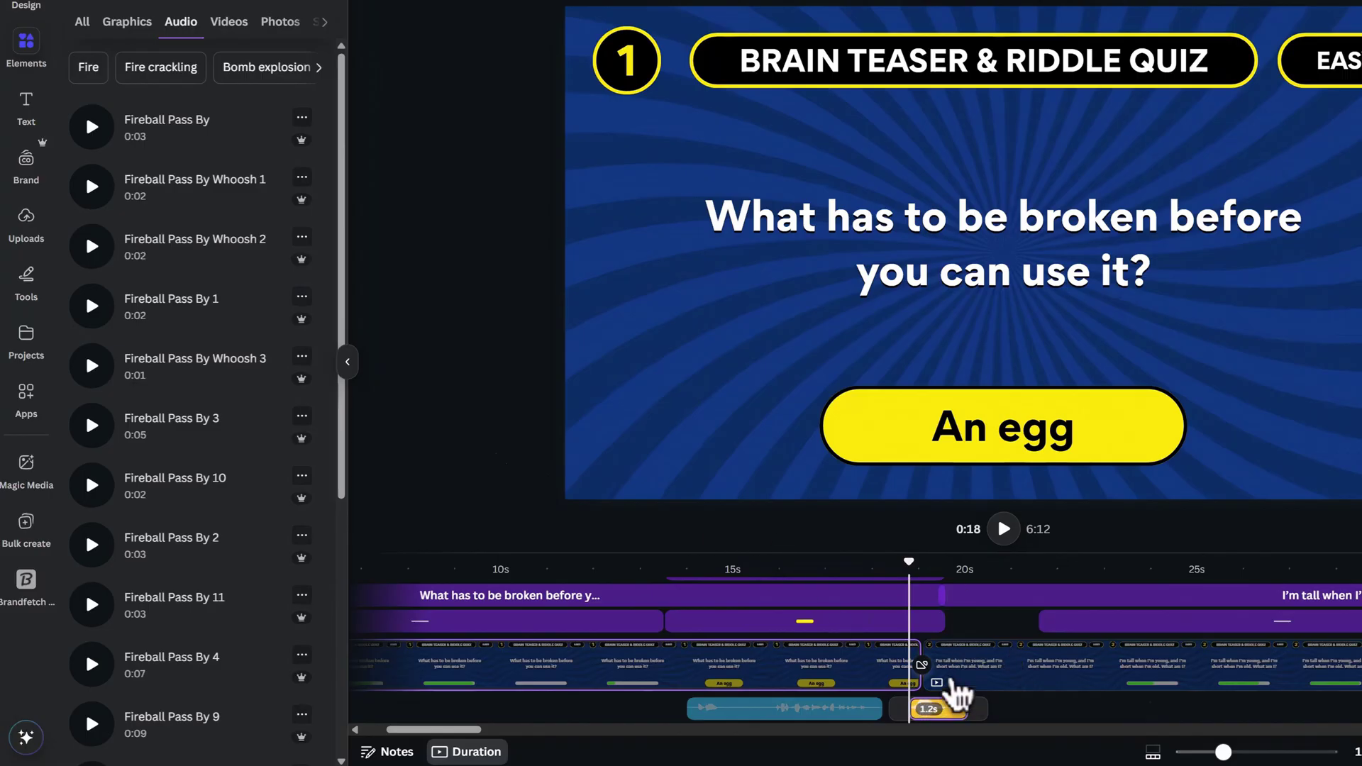
left_click_drag(938, 714, 916, 710)
left_click(1035, 2)
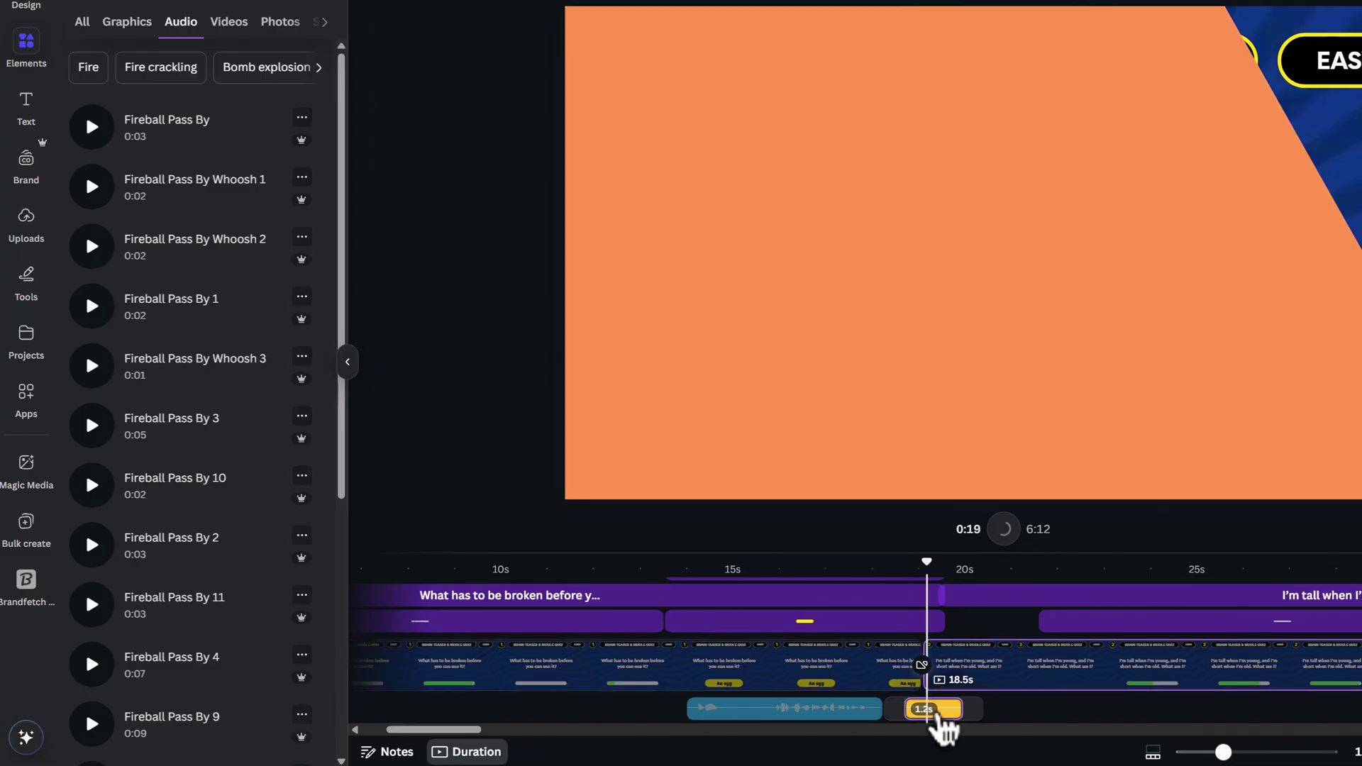
Step: Copy the whoosh sound effect and paste it at the transitions that follow riddle 2 and riddle 3
right_click(935, 710)
left_click(994, 417)
scroll(951, 702, "right", 10)
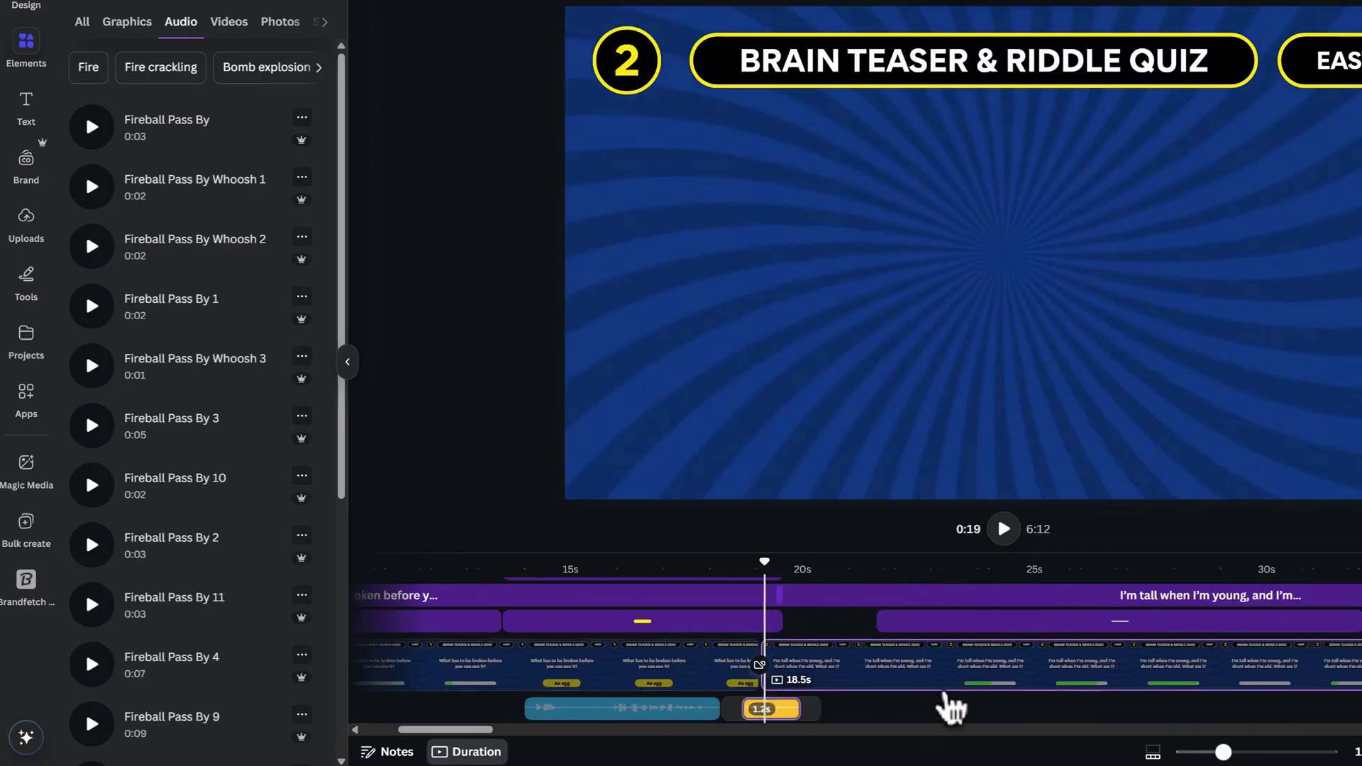
left_click(959, 567)
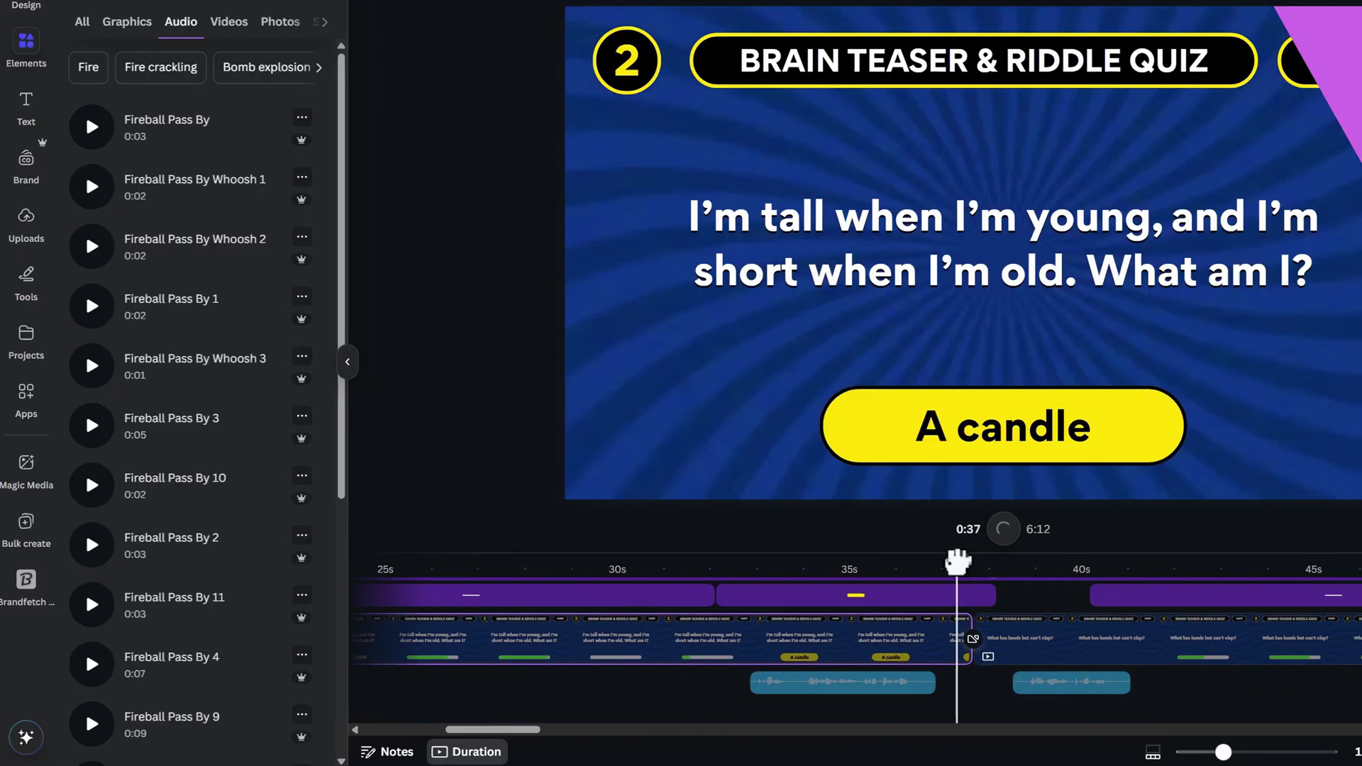
key("ctrl+v")
scroll(979, 675, "right", 12)
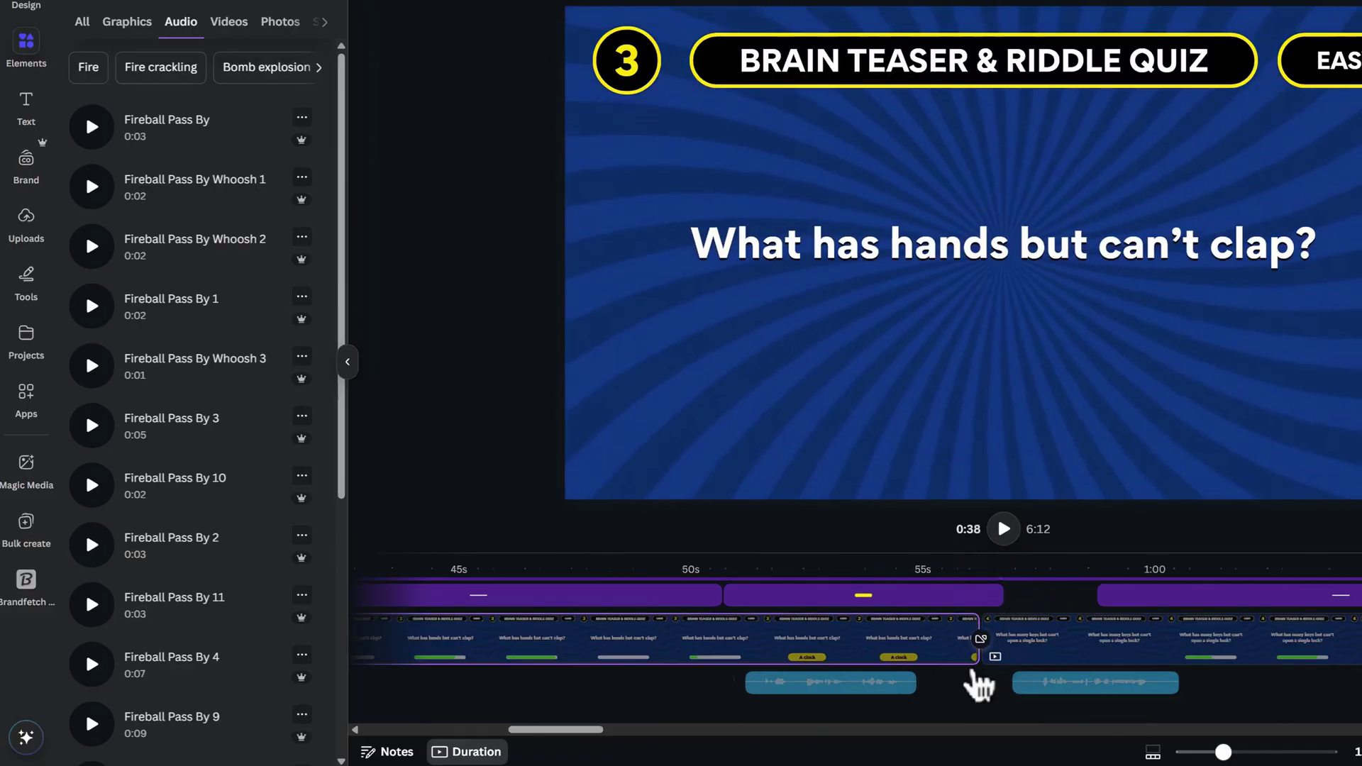
left_click(930, 568)
key("ctrl+v")
scroll(967, 672, "right", 12)
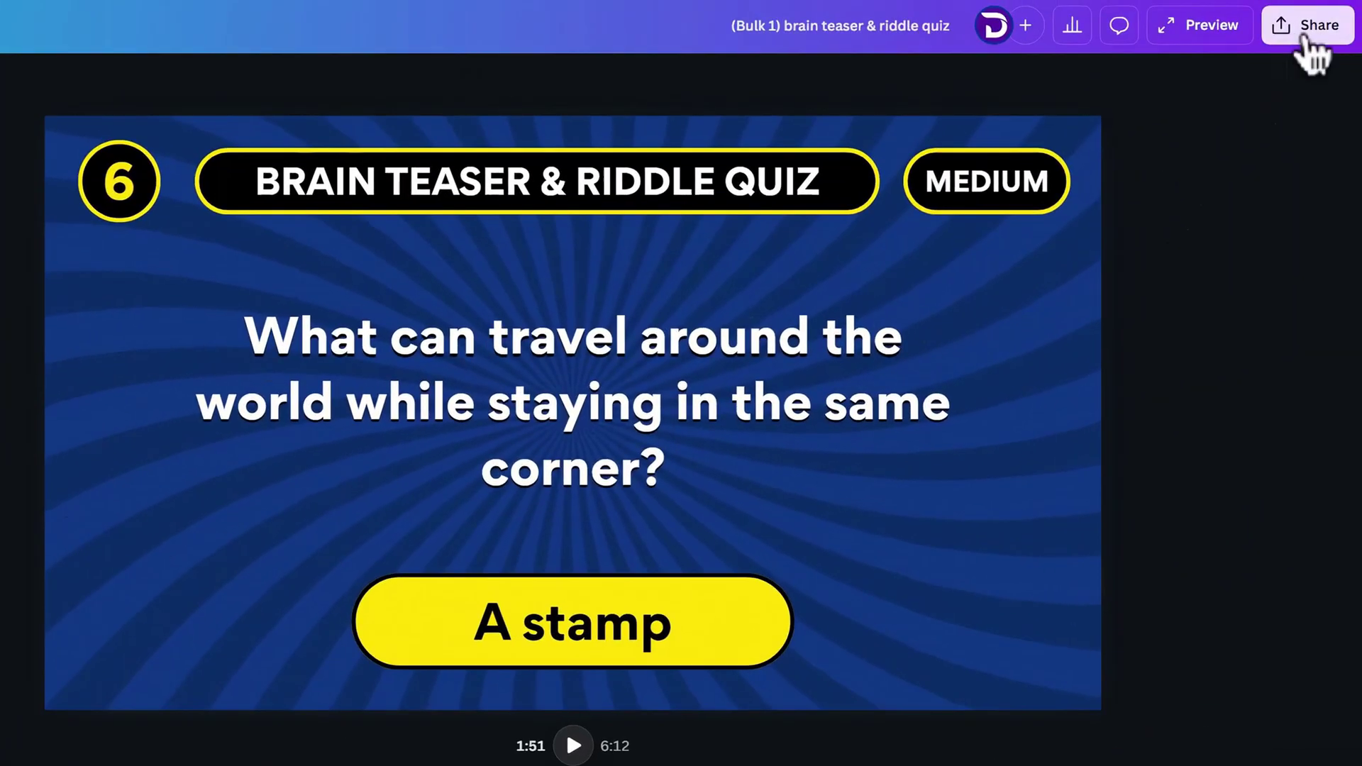
Step: Download pages 1–20 of the quiz as an MP4 video at 1080p (HD) quality
left_click(1305, 39)
left_click(1000, 434)
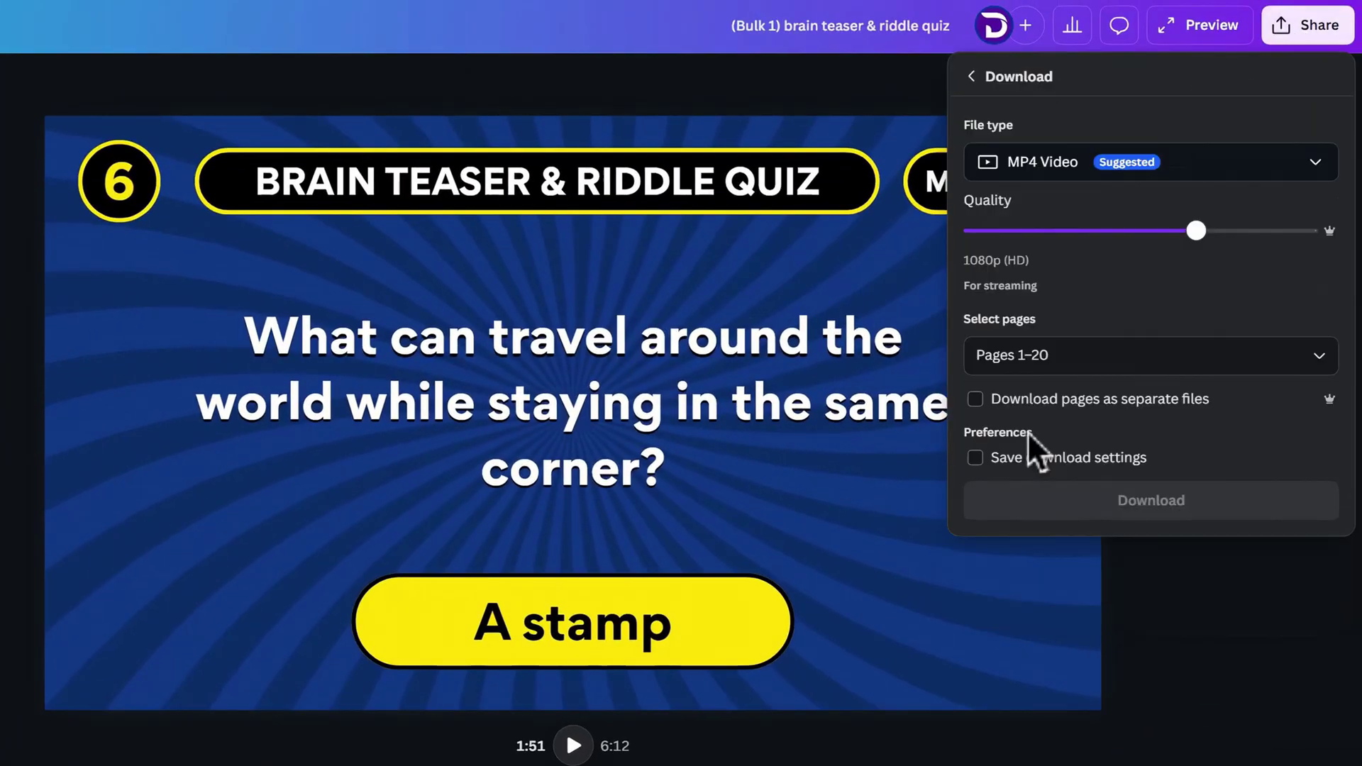
left_click(1233, 530)
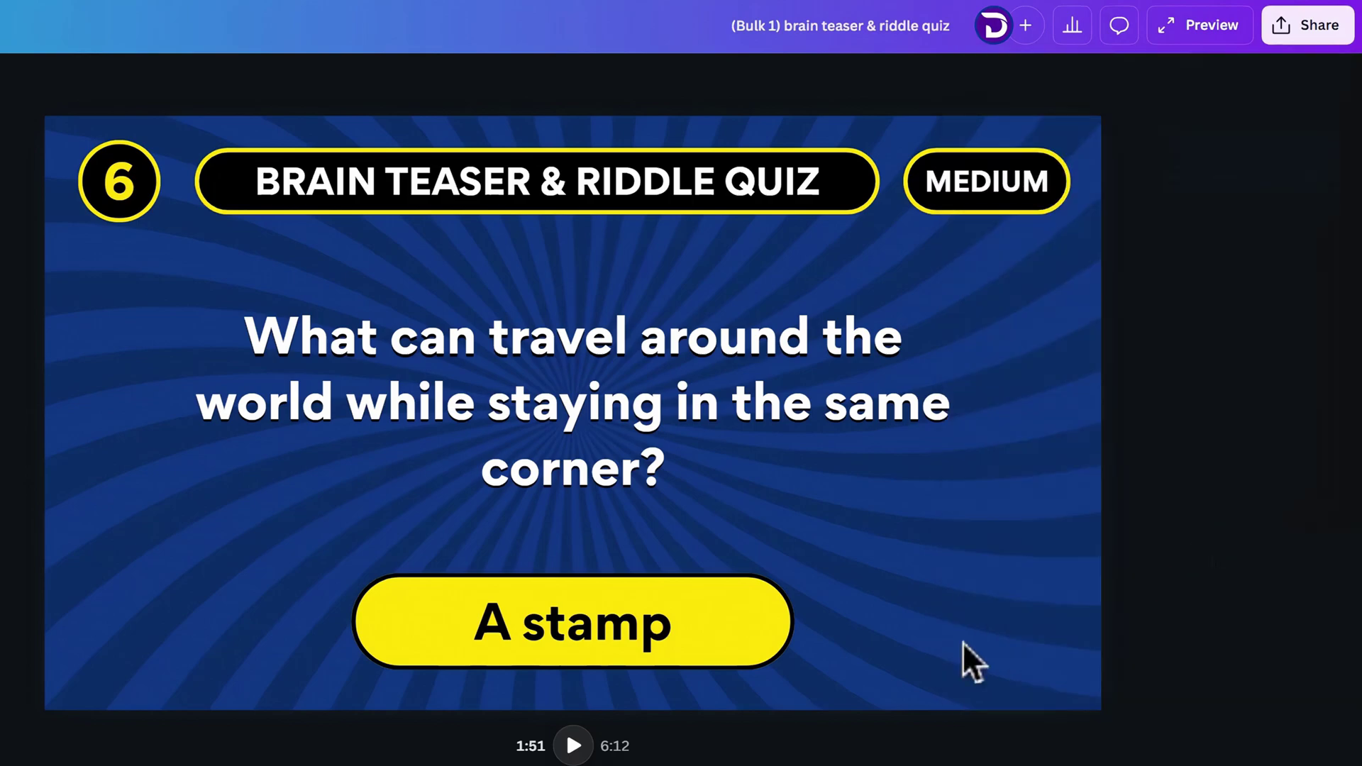
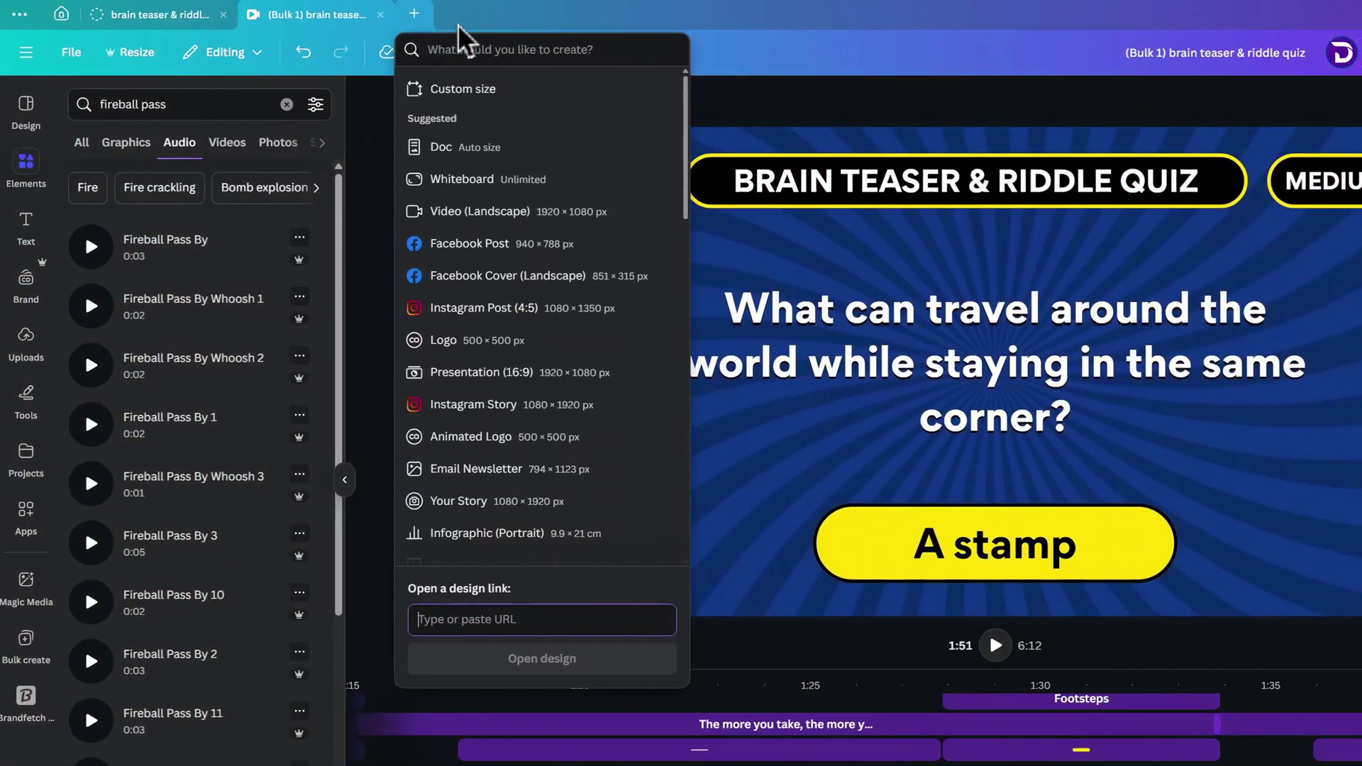
Step: Search the design types for "thumbnail" and create a new blank YouTube Thumbnail design
left_click(551, 36)
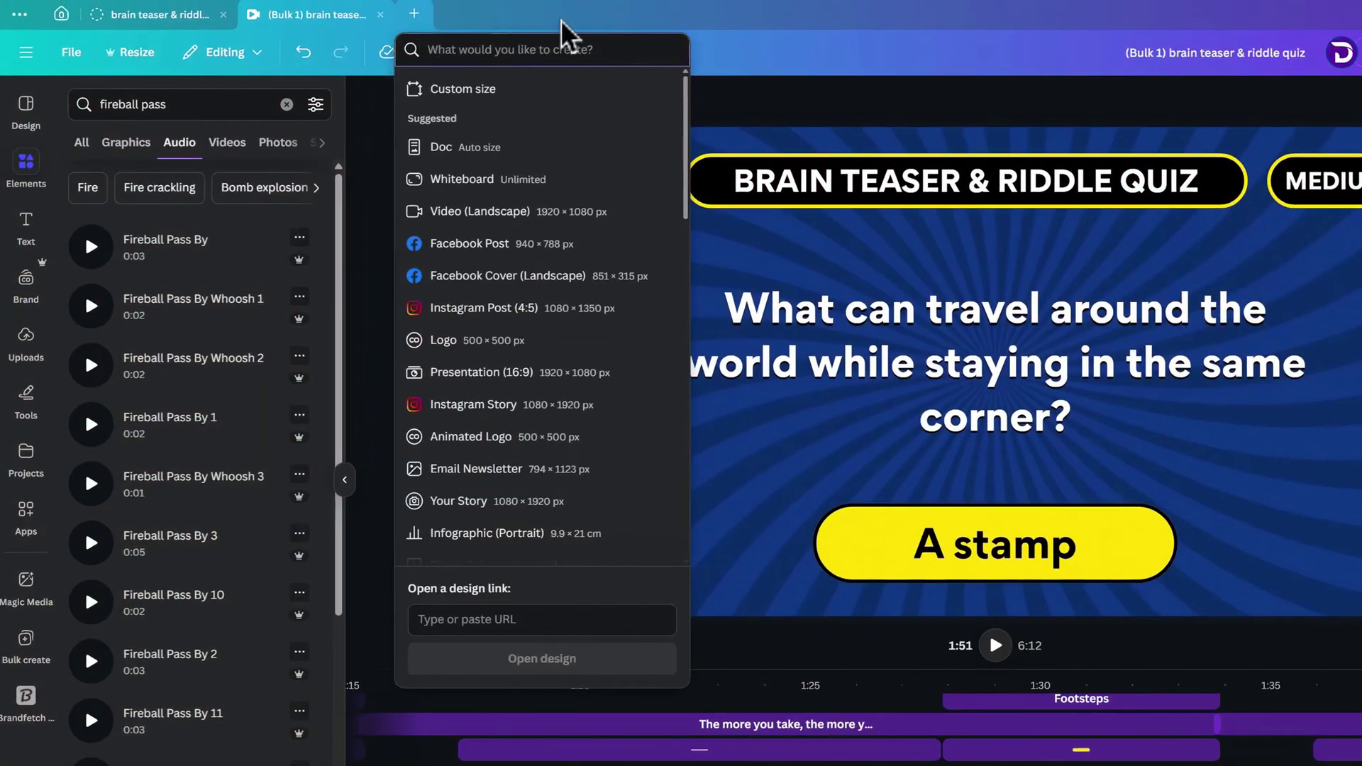
type("thumbn")
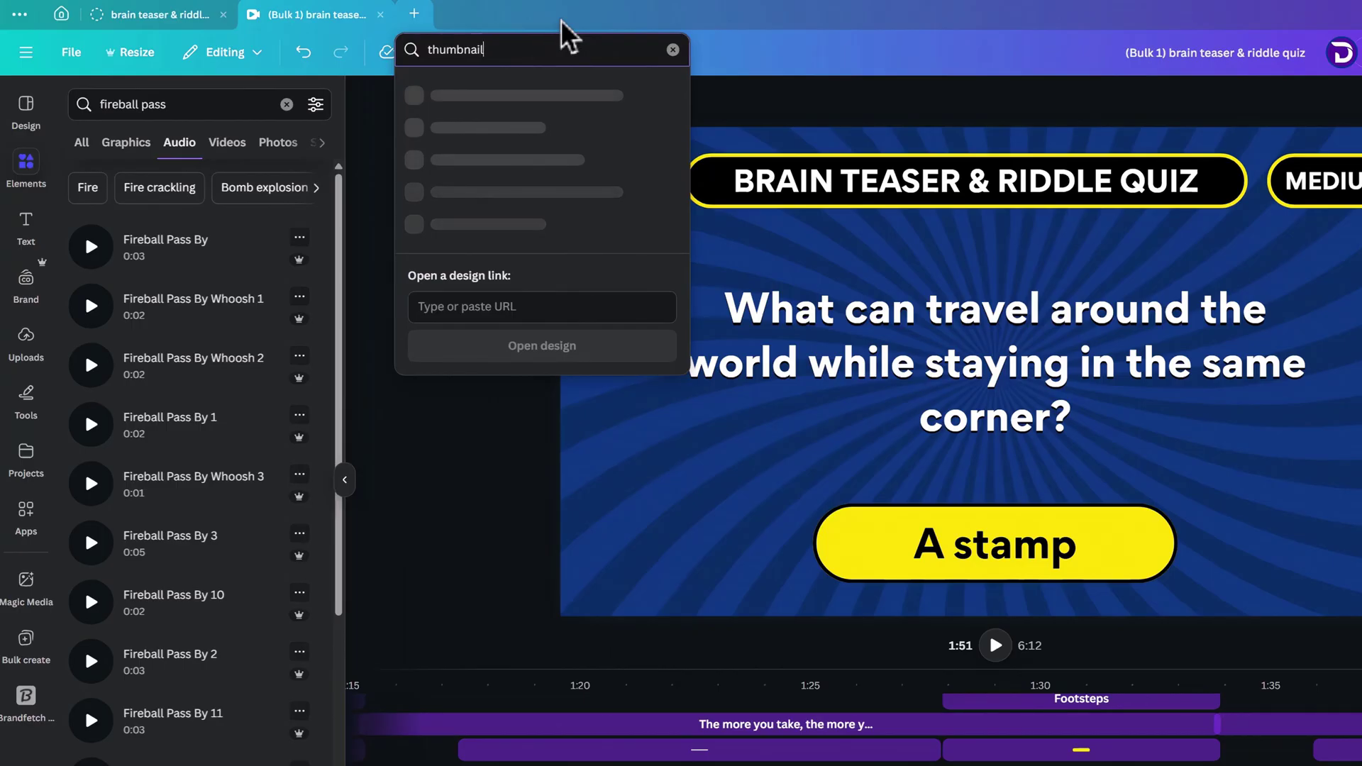
type("ail")
left_click(530, 90)
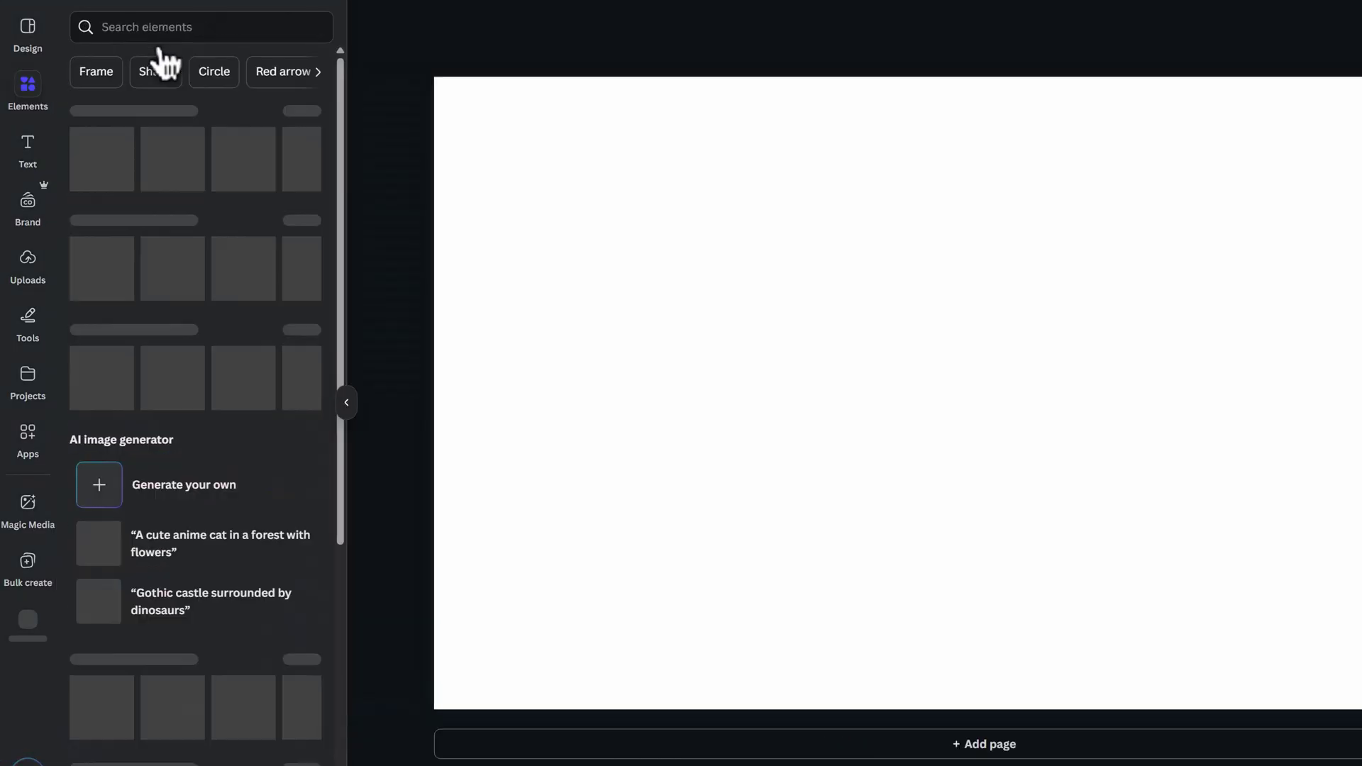
Step: Search the graphics for "spiral background", add the blue swirl and set it as the page background
left_click(195, 26)
type("spiral background")
key("Return")
left_click(202, 66)
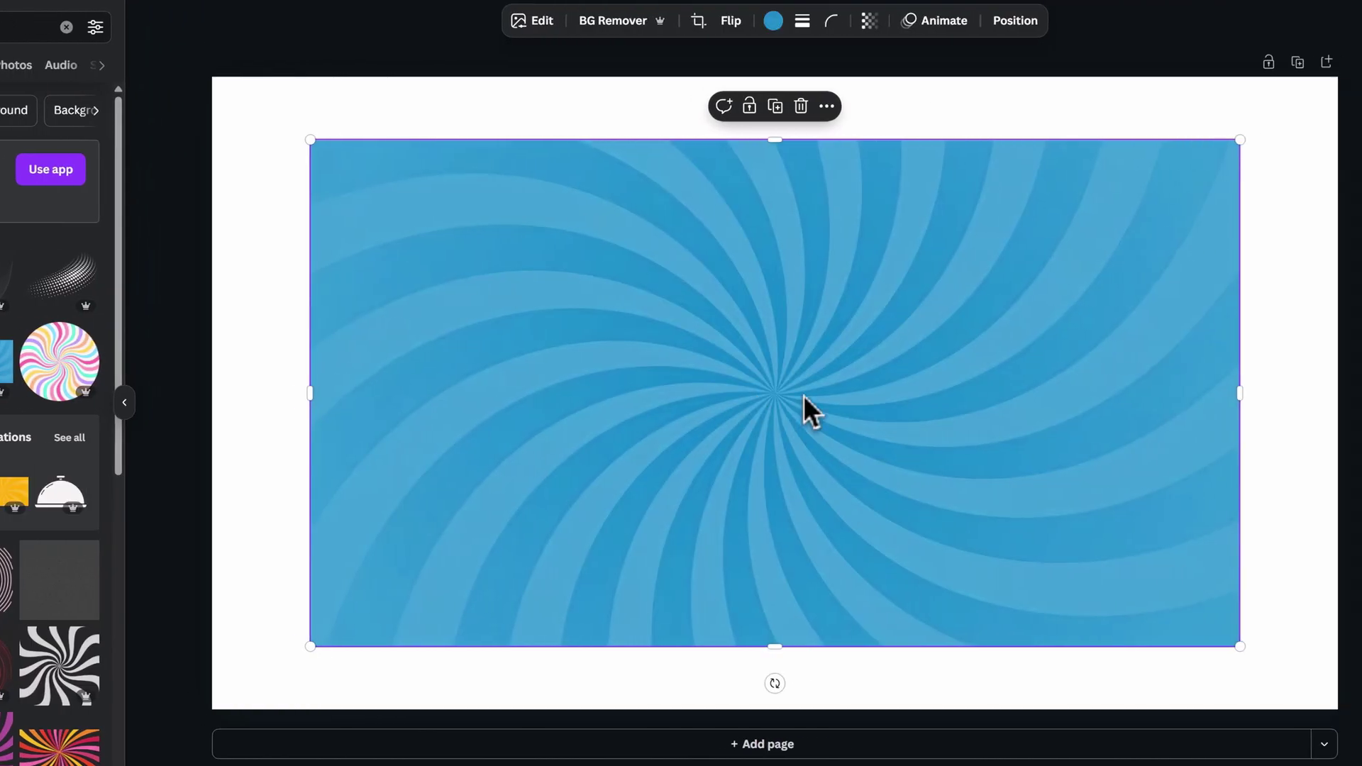
right_click(1025, 395)
left_click(906, 712)
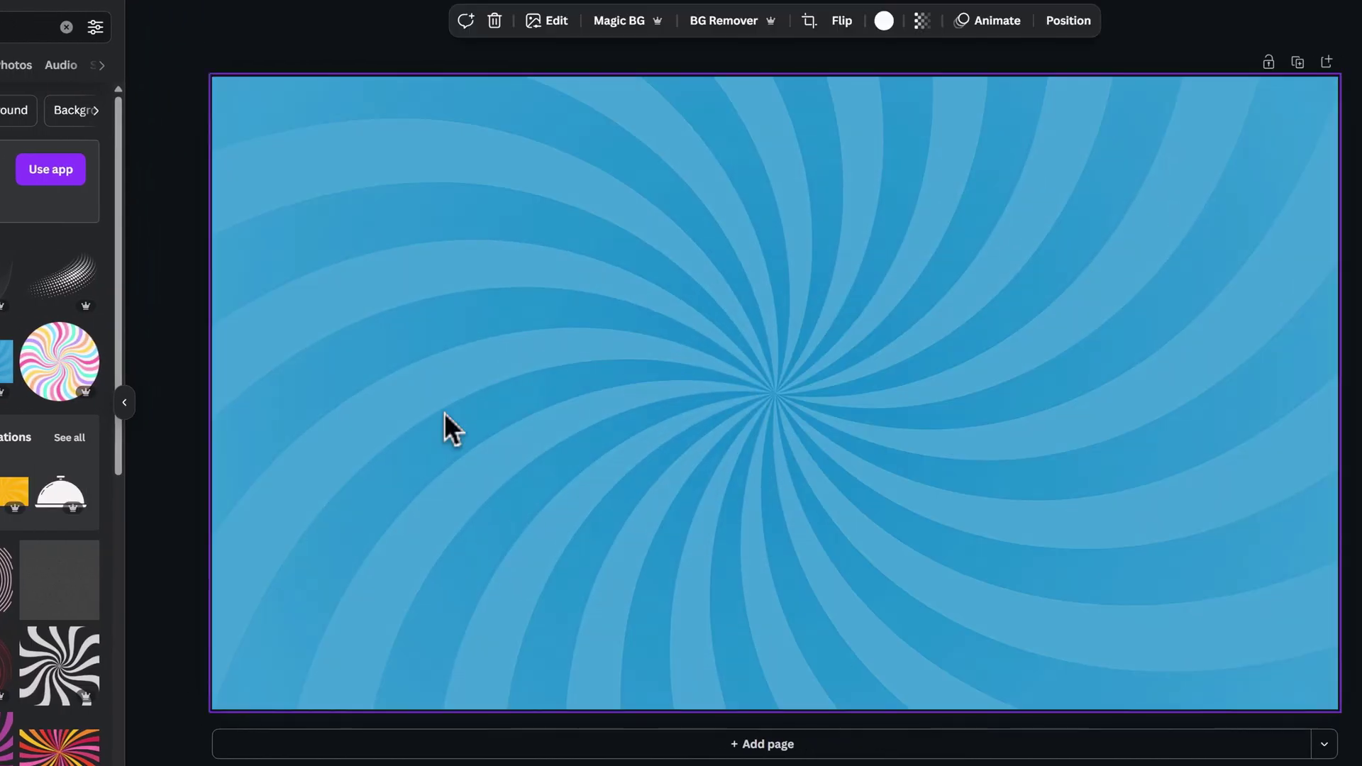
Step: Add a red rectangle stretched to the full page width, about 172 px high, and place it along the page's upper edge
key("r")
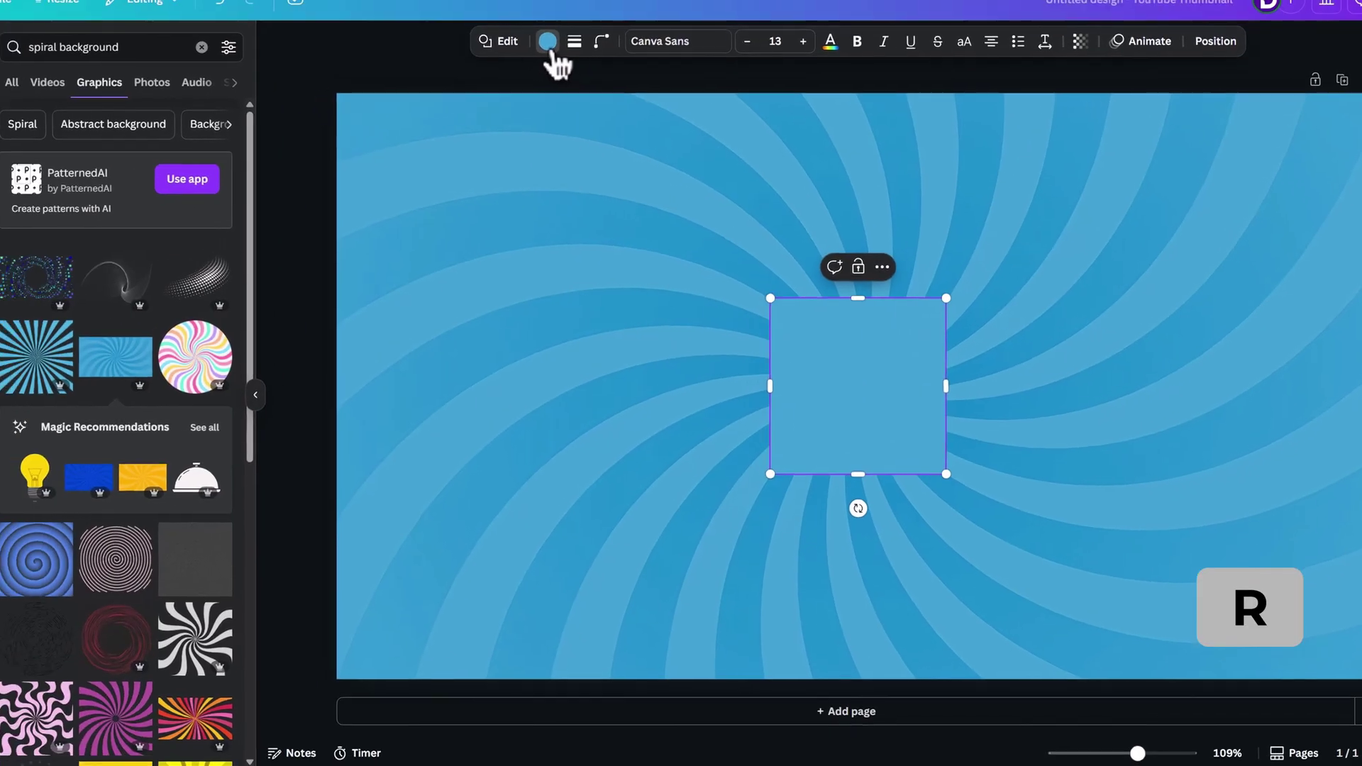
left_click(439, 20)
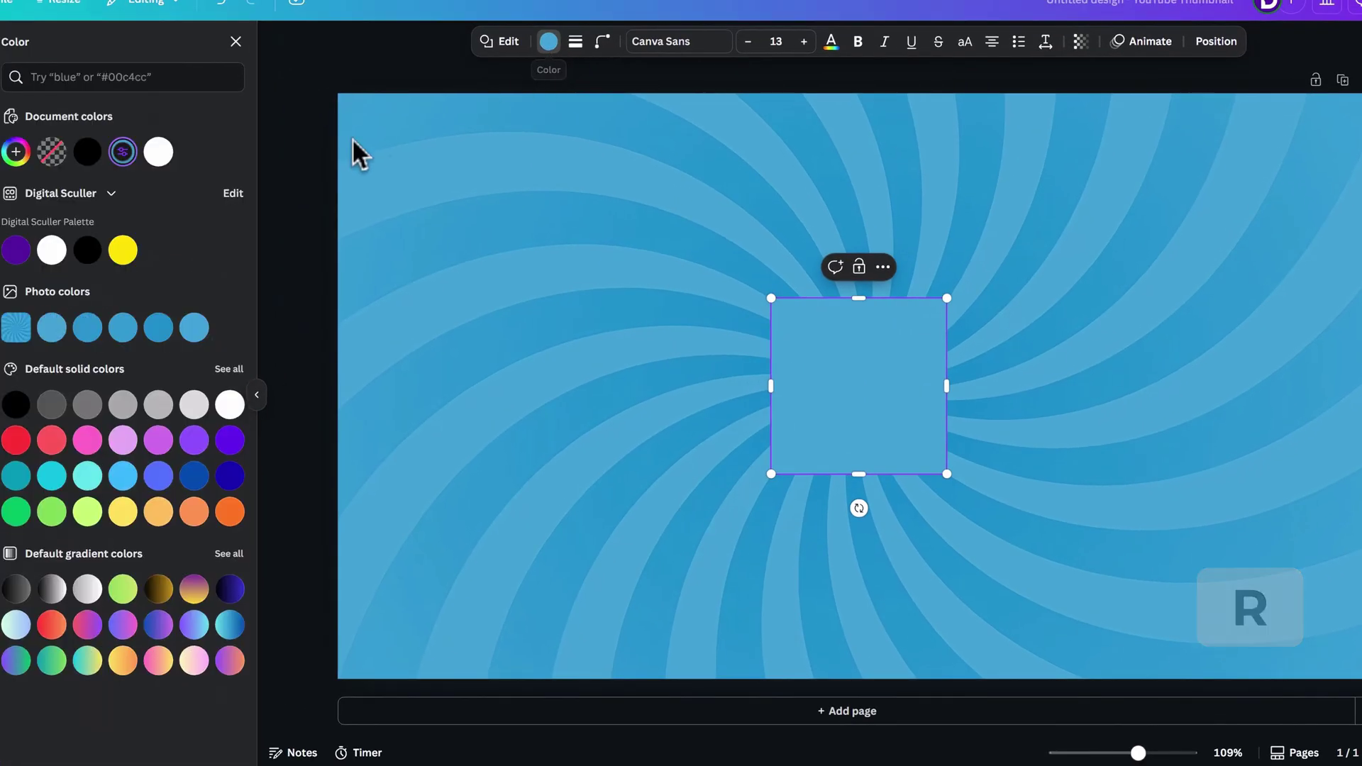
left_click(15, 440)
left_click_drag(1060, 393, 1355, 339)
left_click_drag(859, 298, 892, 313)
left_click_drag(887, 386, 864, 178)
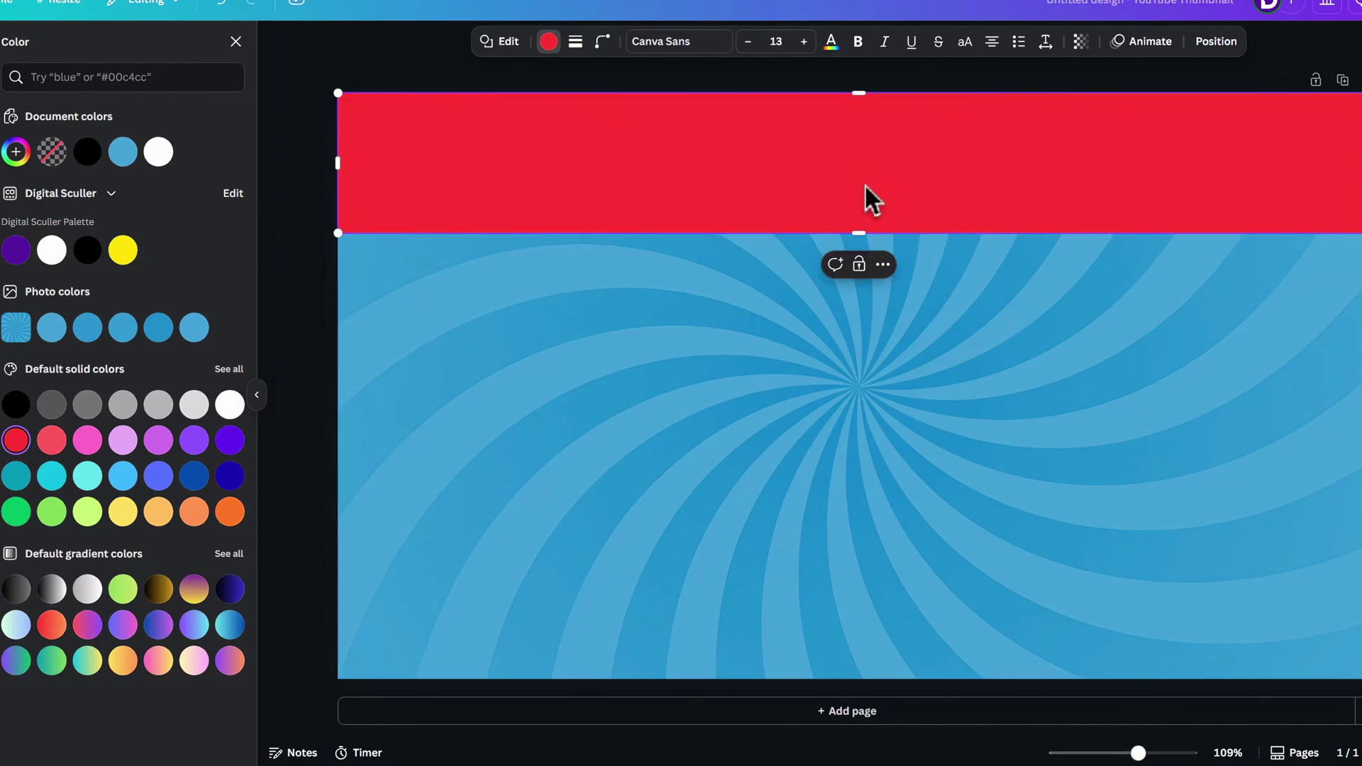
Step: Duplicate the red banner and fill the copy with a darker custom red
left_click(866, 185)
left_click(532, 42)
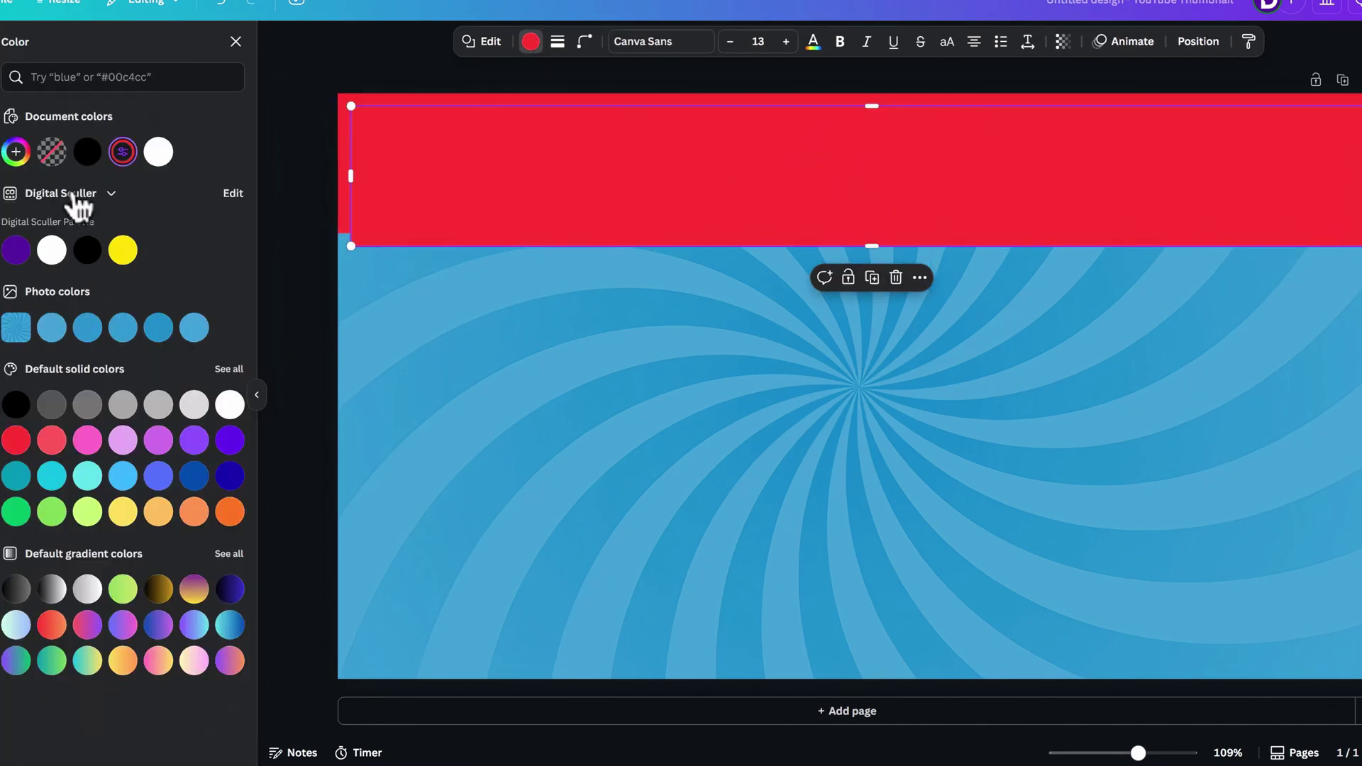
left_click(22, 158)
left_click(174, 242)
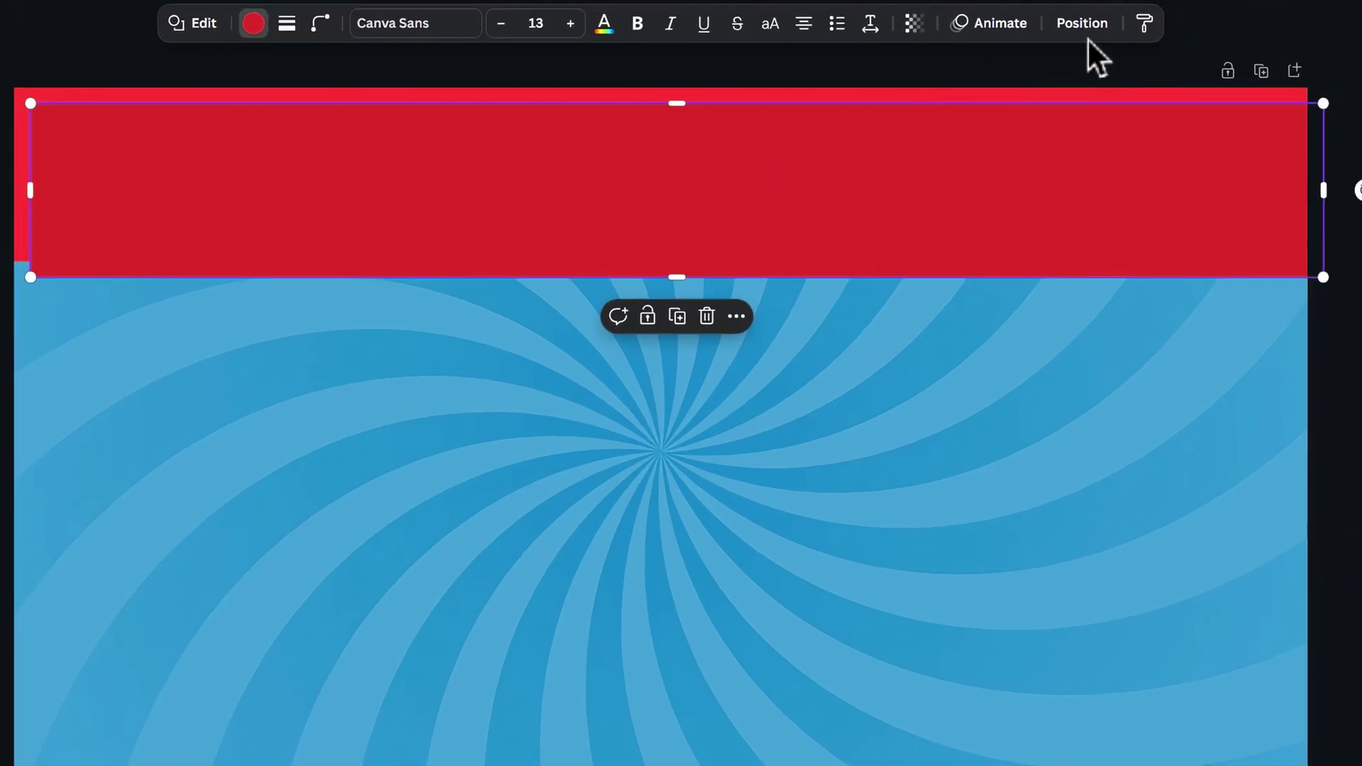
Step: Send the darker banner behind the red one and centre it horizontally on the page
left_click(1199, 42)
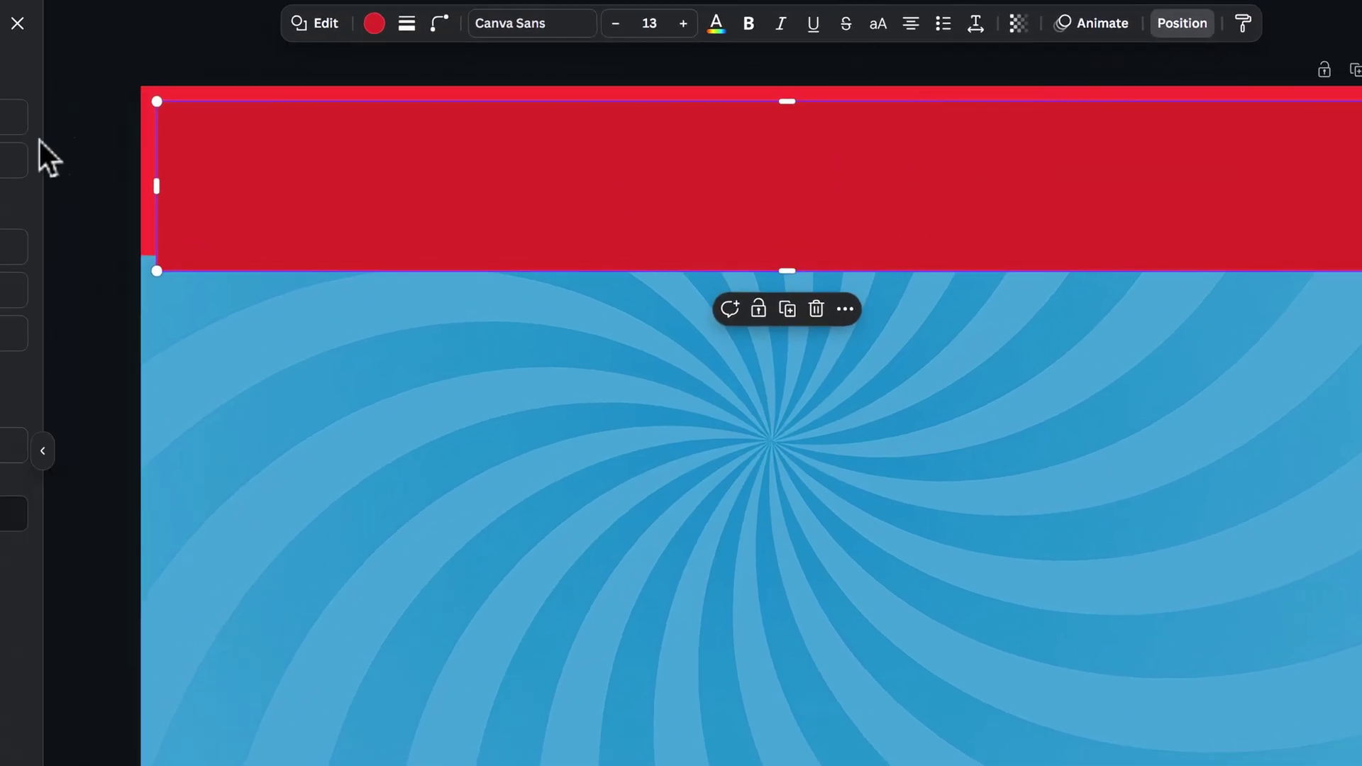
left_click(273, 291)
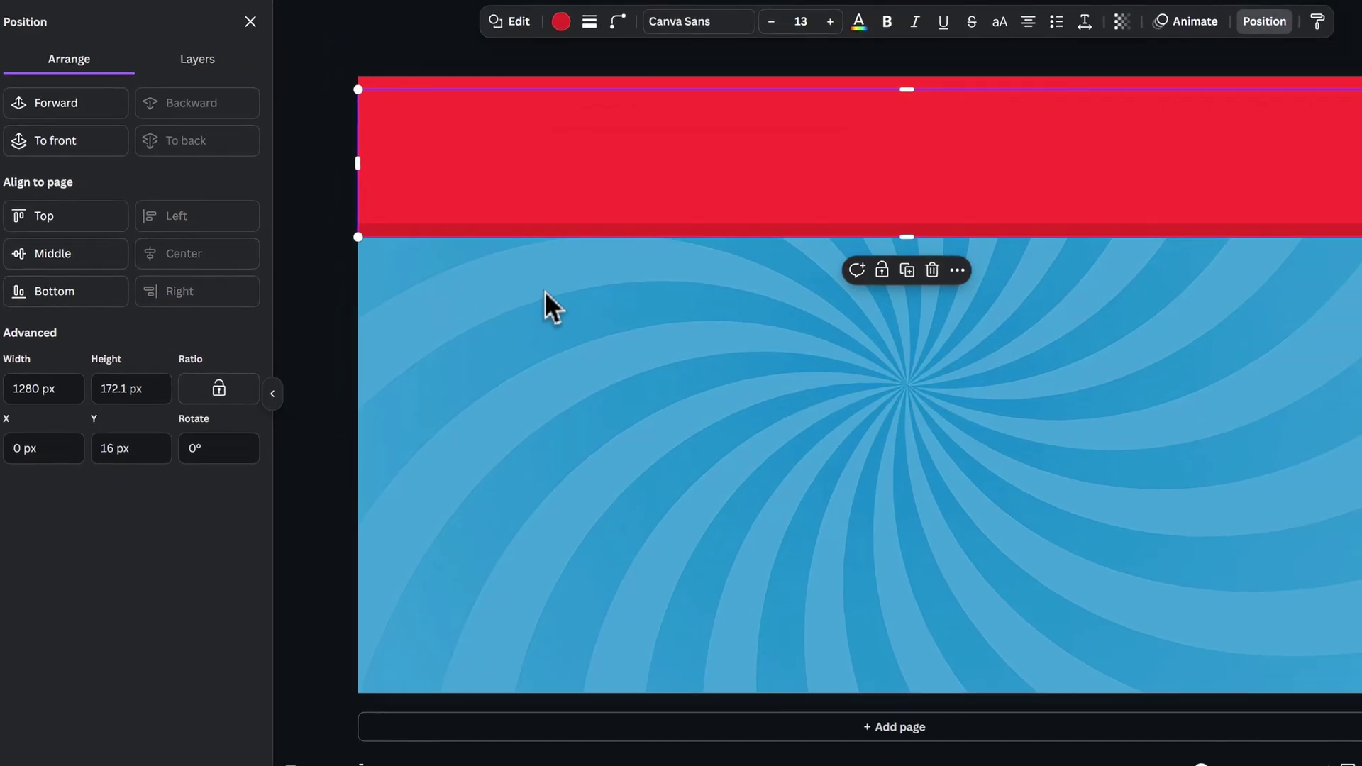
left_click(545, 290)
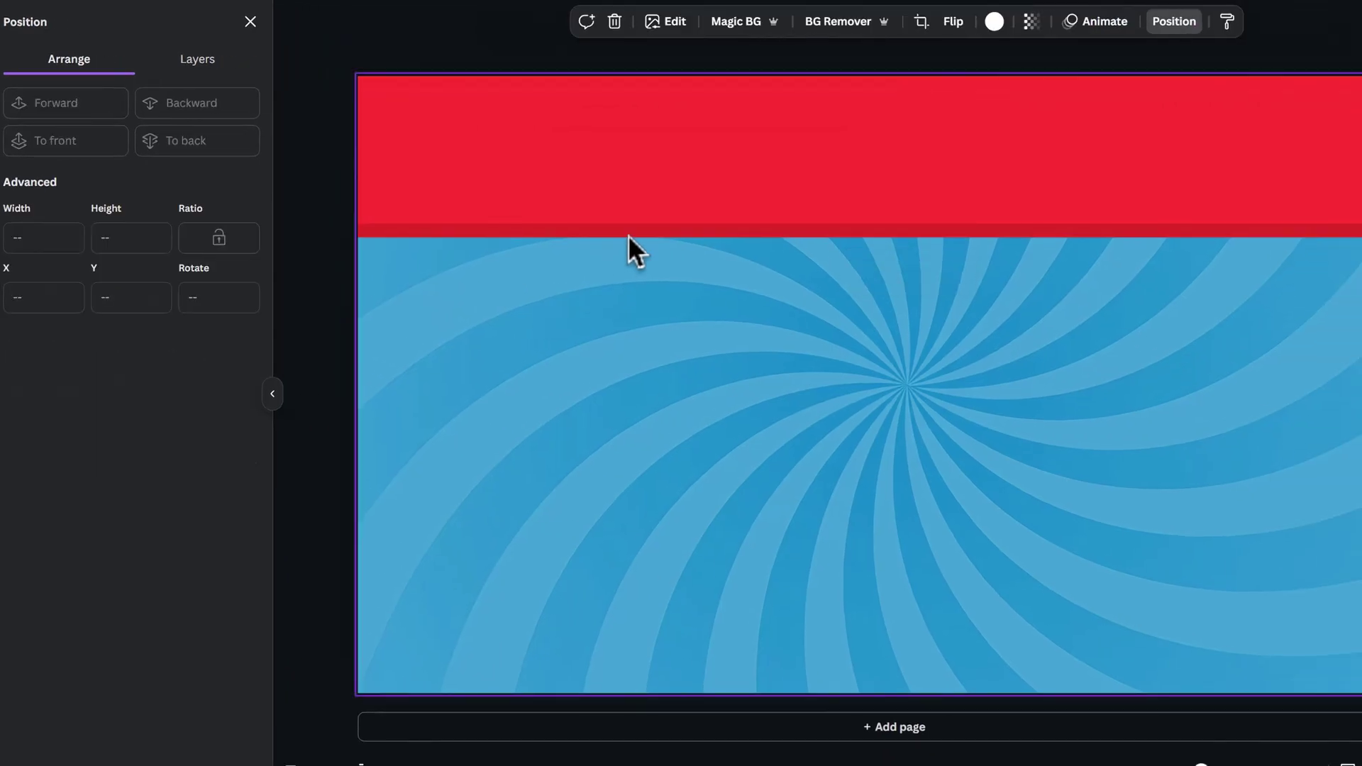
Step: Nudge the darker banner up to Y 7 px so only a thin shadow strip shows below the red banner
left_click(675, 236)
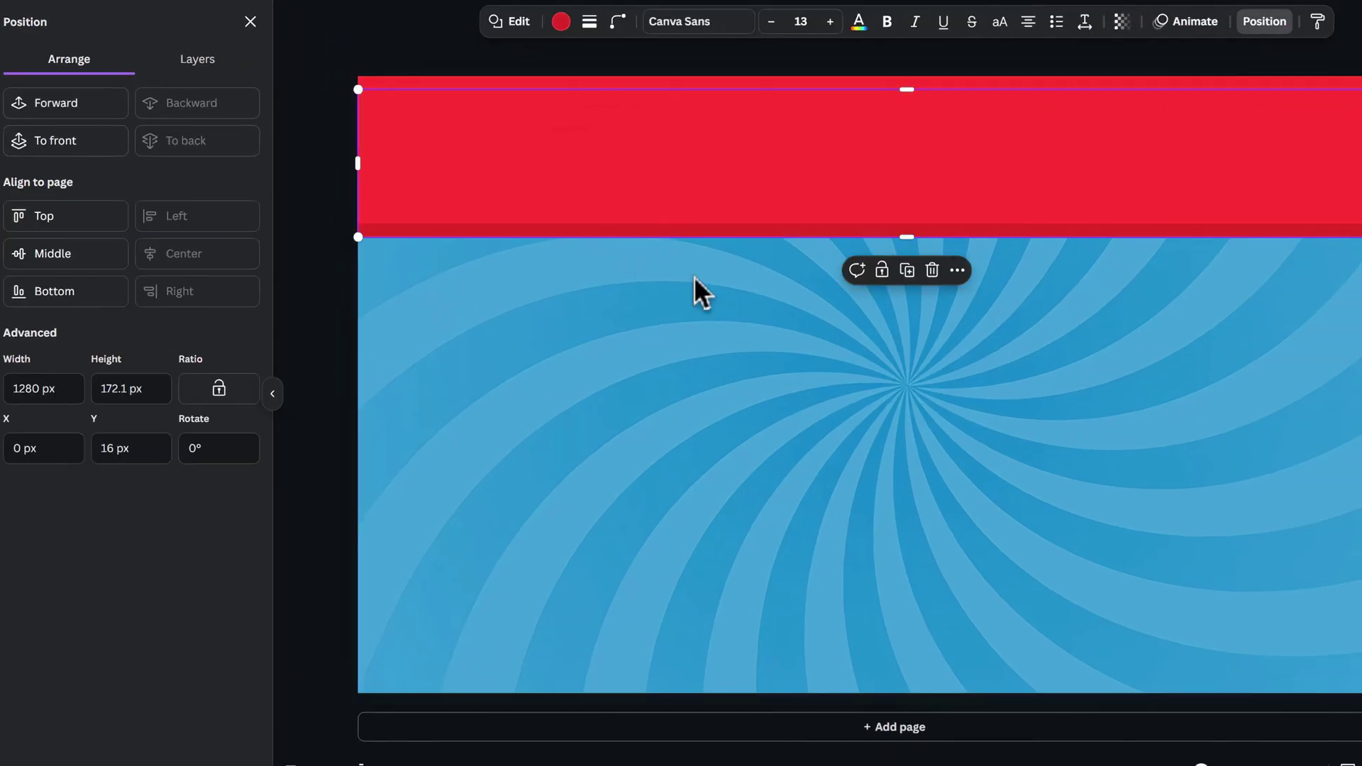
key("Up")
key("Up")
key("Up")
key("Up")
key("Up")
key("Up")
key("Up")
key("Up")
key("Up")
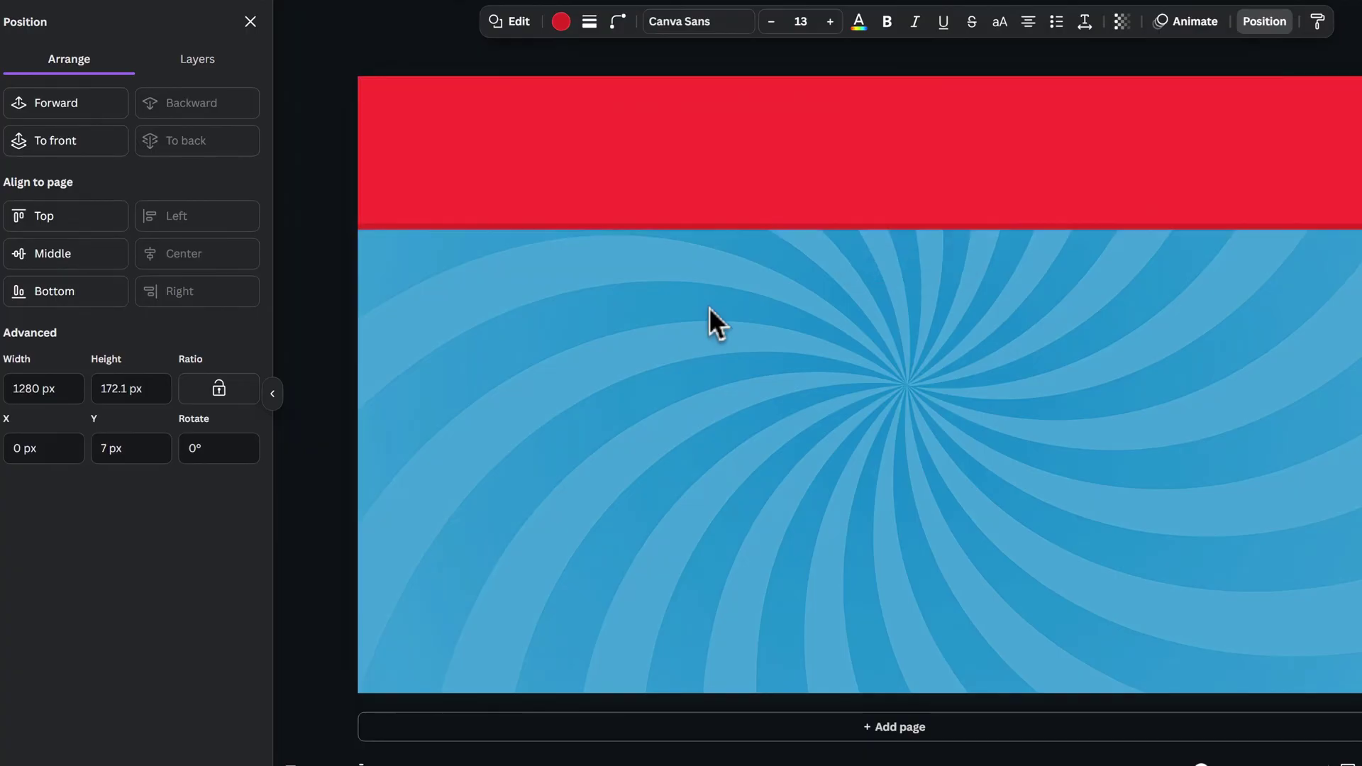
Step: Add a rectangle of about 1204 × 496 px filling the area below the banner, with a margin around it
left_click(734, 373)
key("r")
left_click(867, 414)
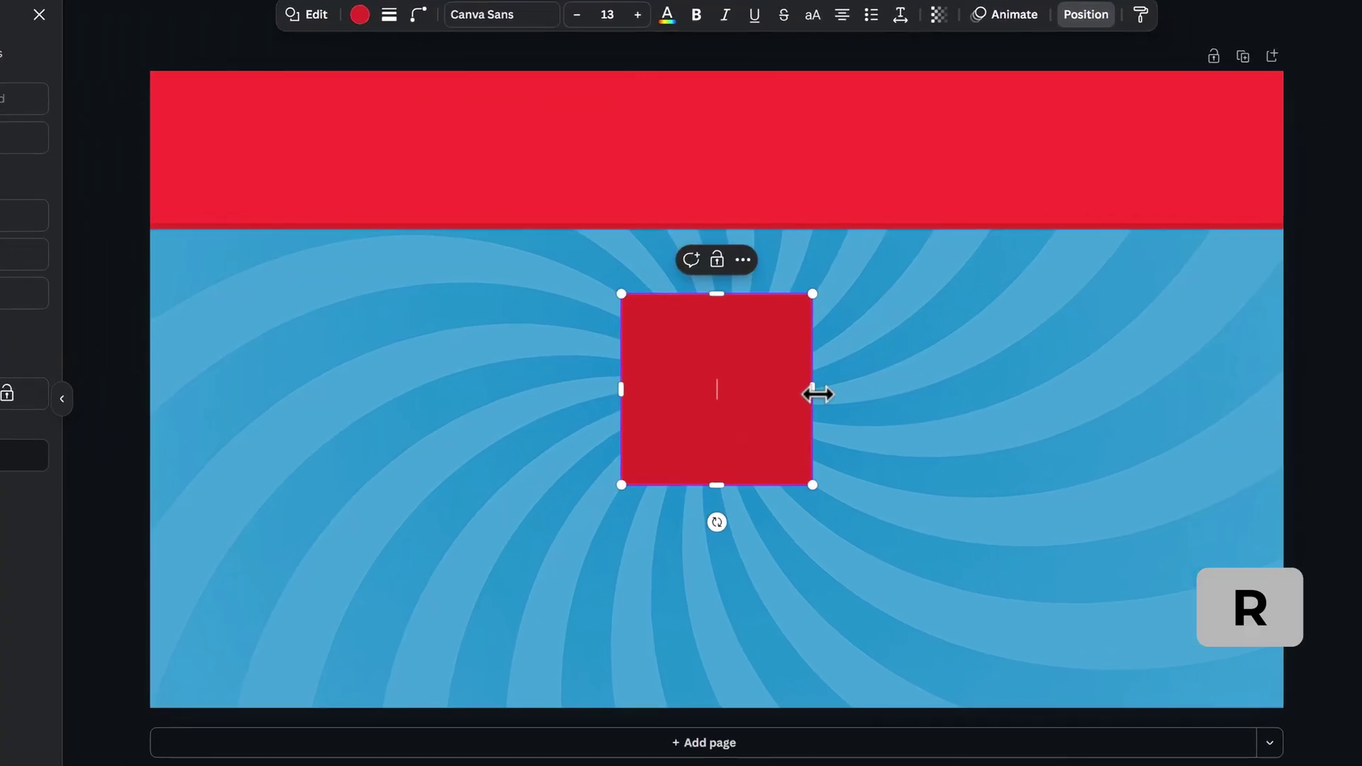
left_click_drag(1002, 386, 1340, 400)
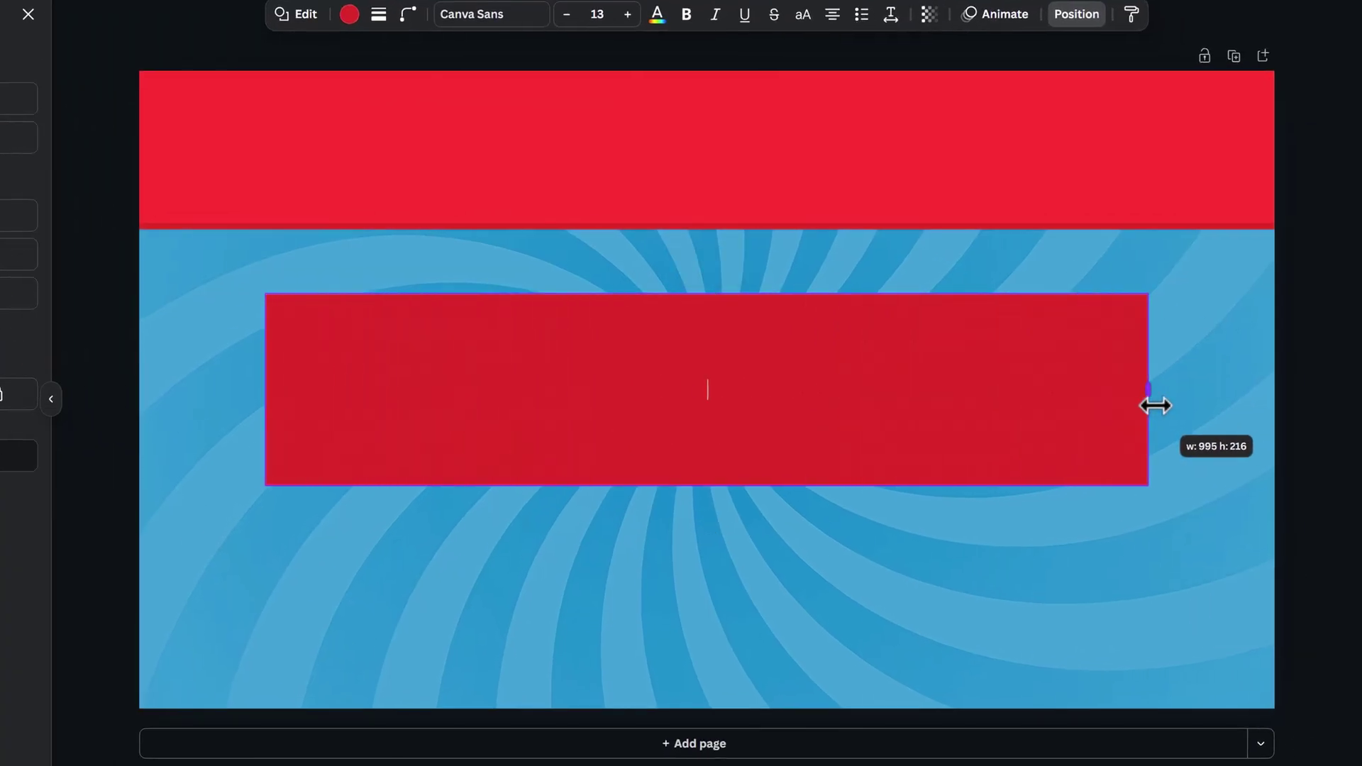
left_click_drag(1155, 406, 1243, 326)
left_click_drag(707, 486, 708, 686)
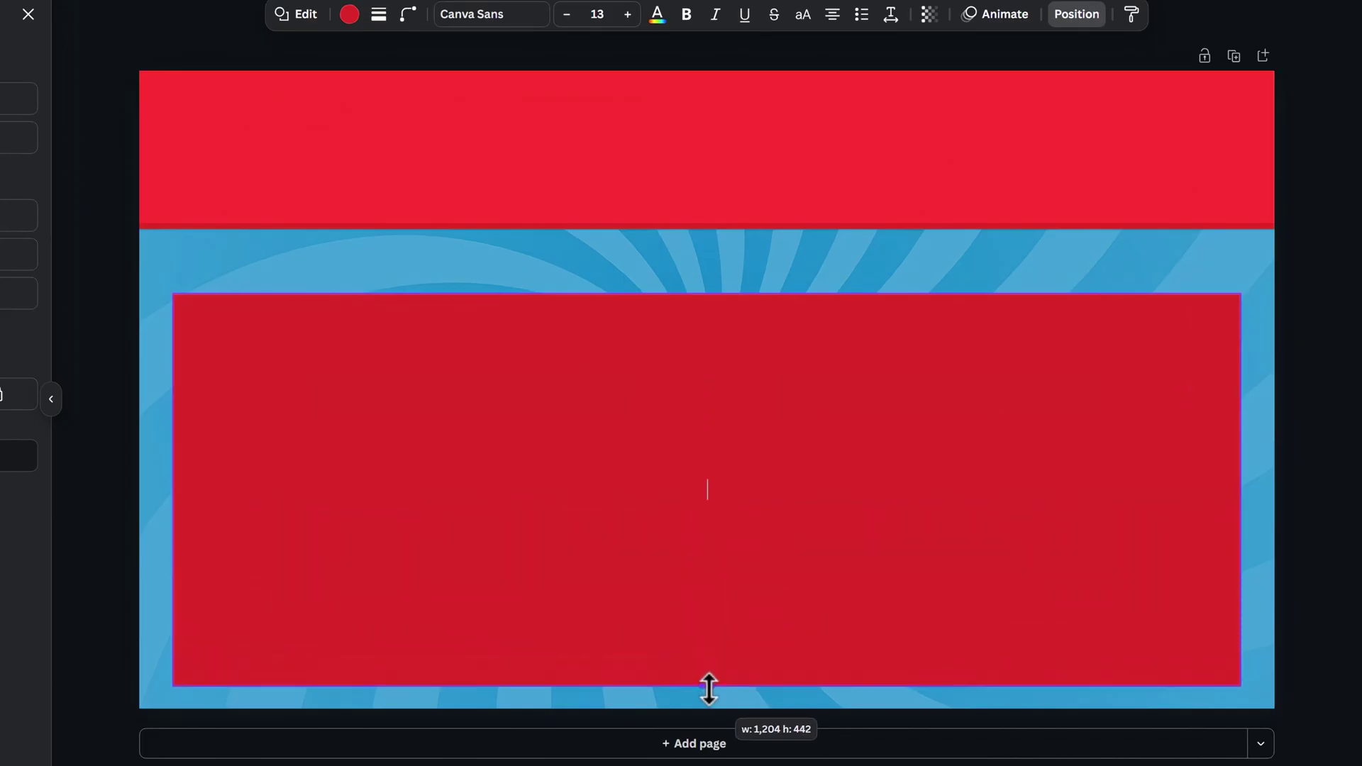
left_click_drag(707, 294, 729, 248)
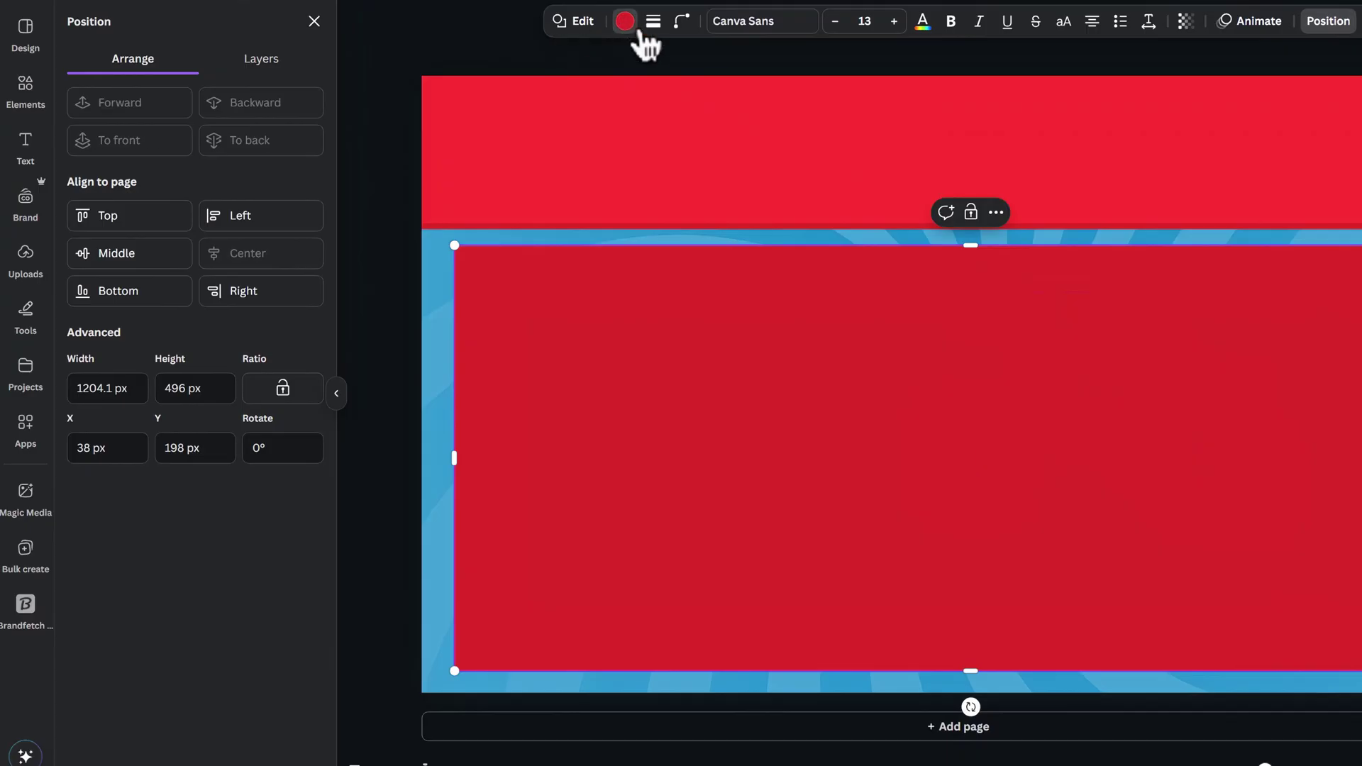
Step: Fill the large rectangle below the banner with white and set its corner rounding to 45
left_click(625, 21)
left_click(277, 141)
left_click(682, 21)
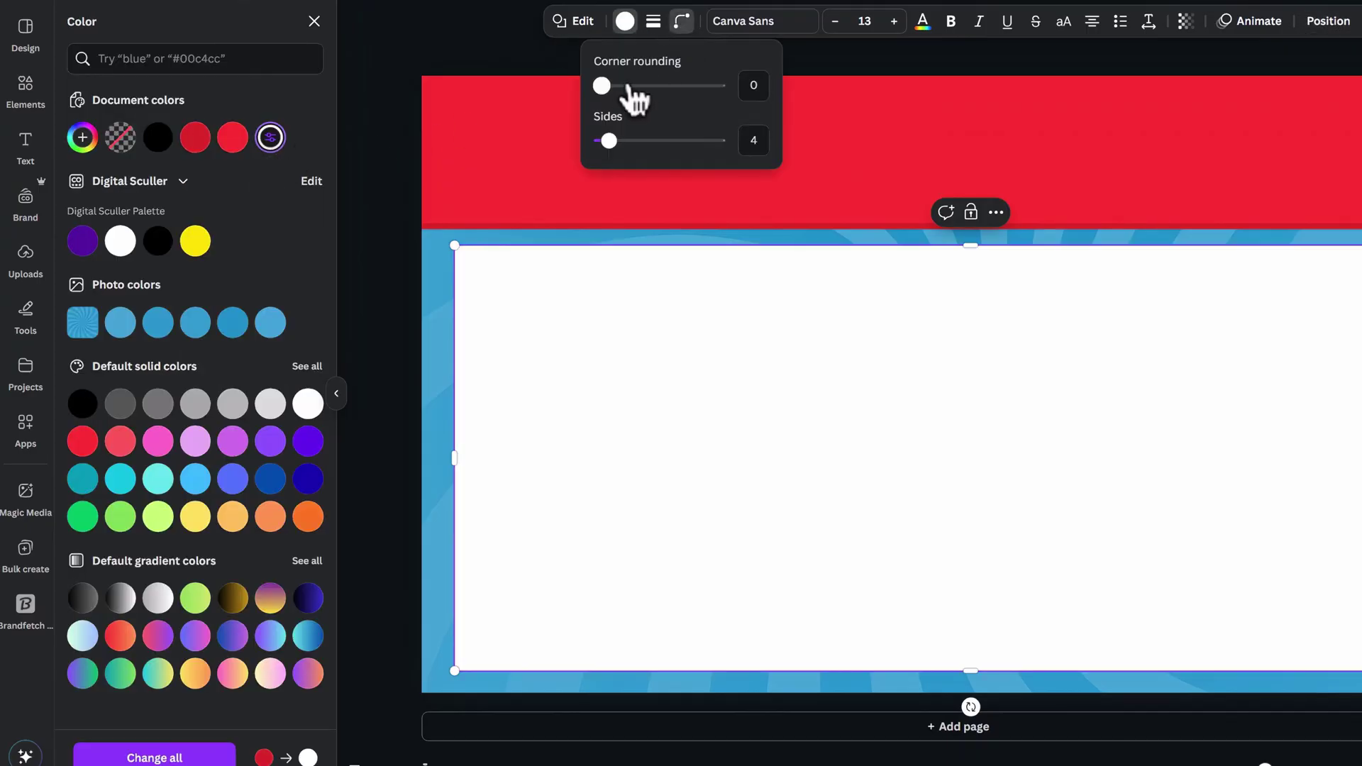
left_click_drag(609, 85, 666, 87)
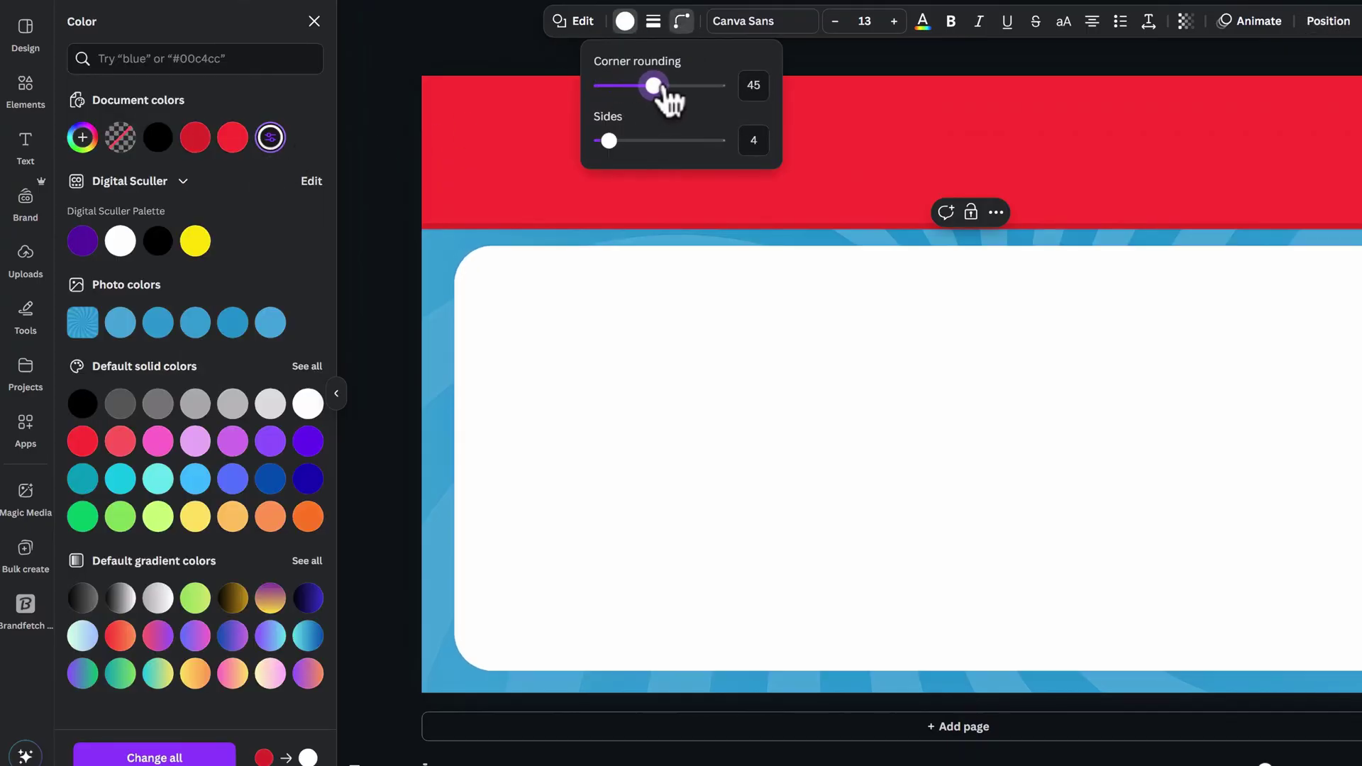
left_click(435, 483)
Step: Add a text box on the white panel, set to all capitals in the Garet Bold font
key("t")
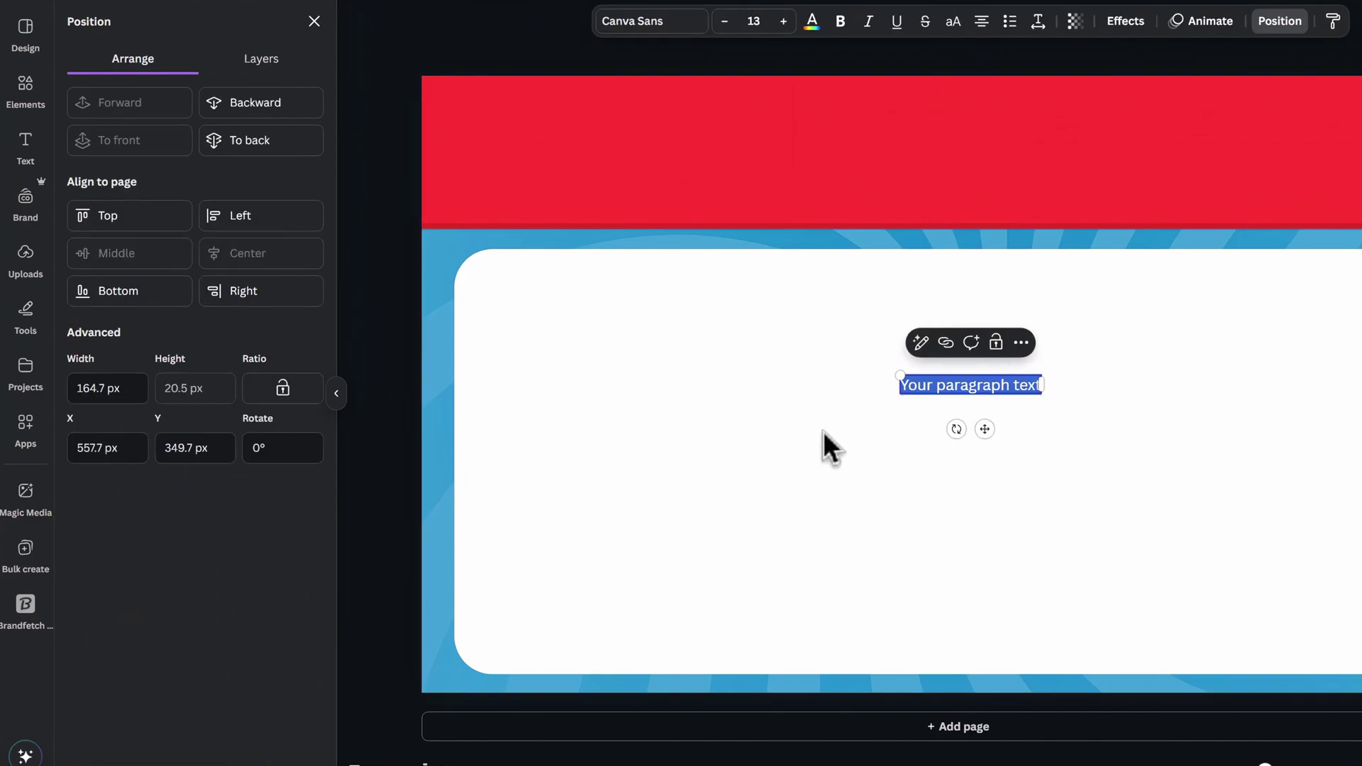
left_click(953, 20)
left_click(692, 23)
left_click(176, 99)
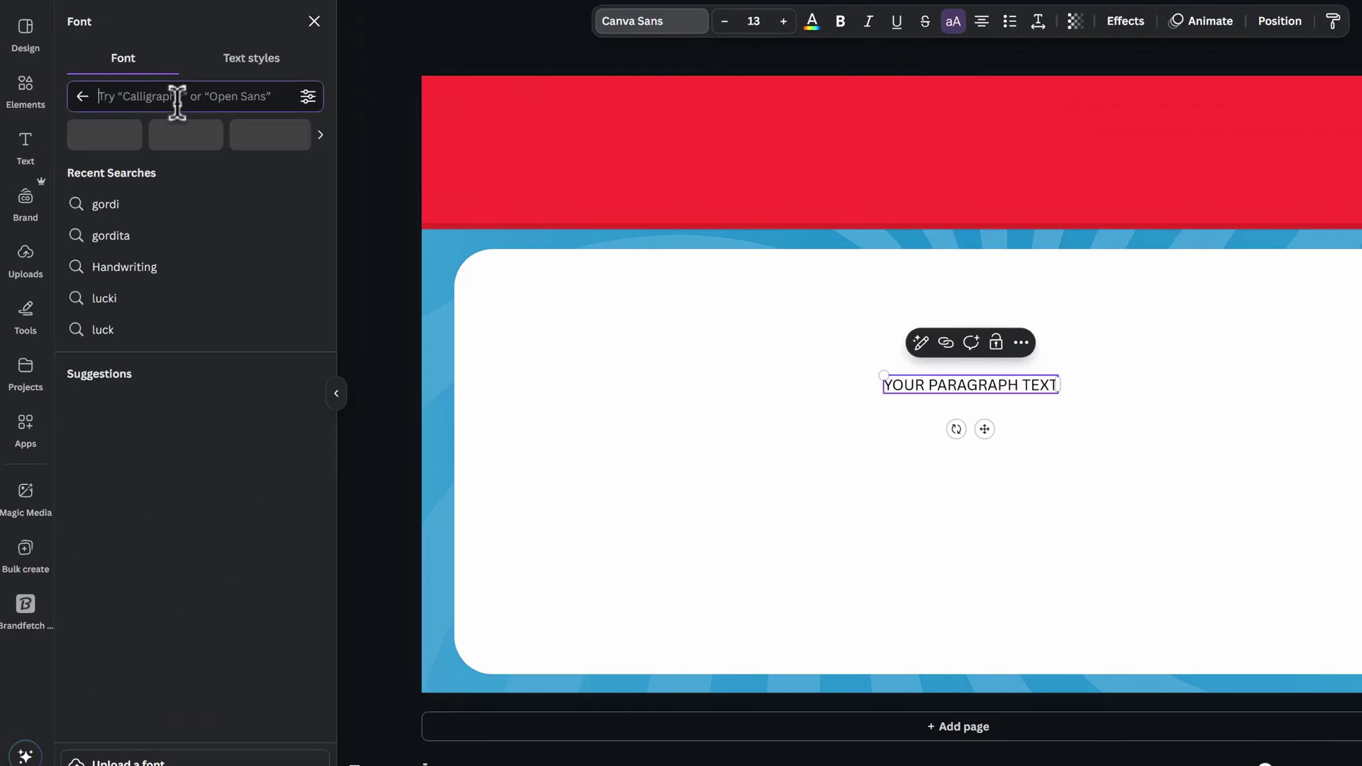
type("gare")
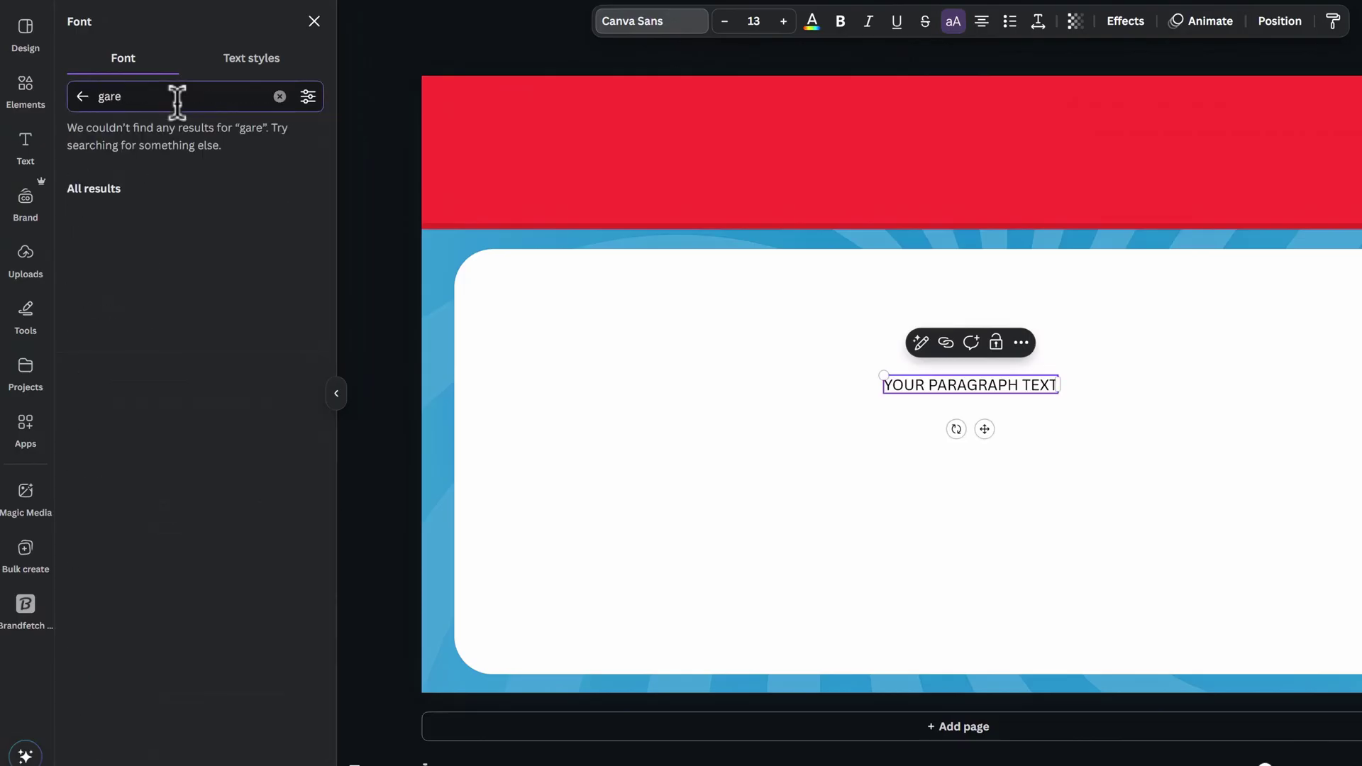
type("t")
left_click(139, 172)
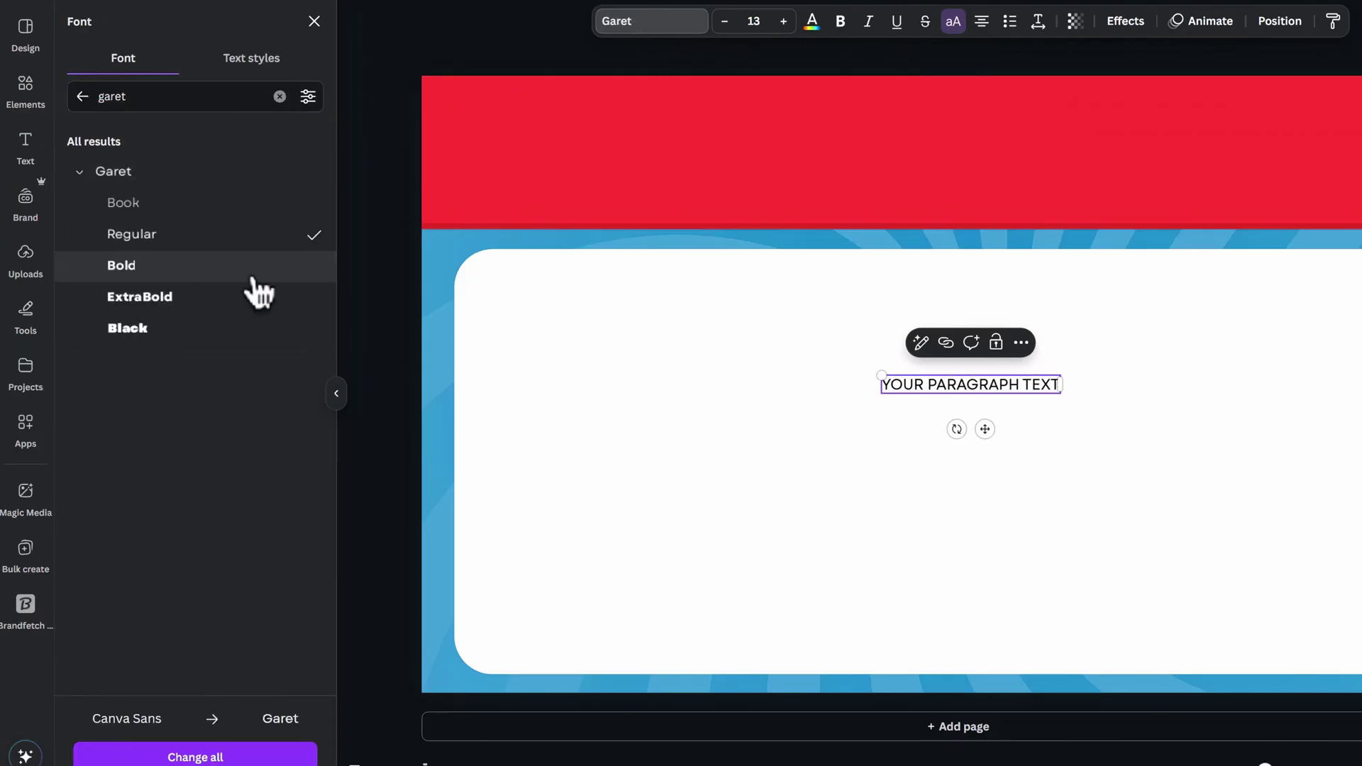
left_click(256, 268)
Step: Replace the placeholder text with "SAY MY NAME, AND I DISAPPEAR WHAT AM I?"
triple_click(976, 387)
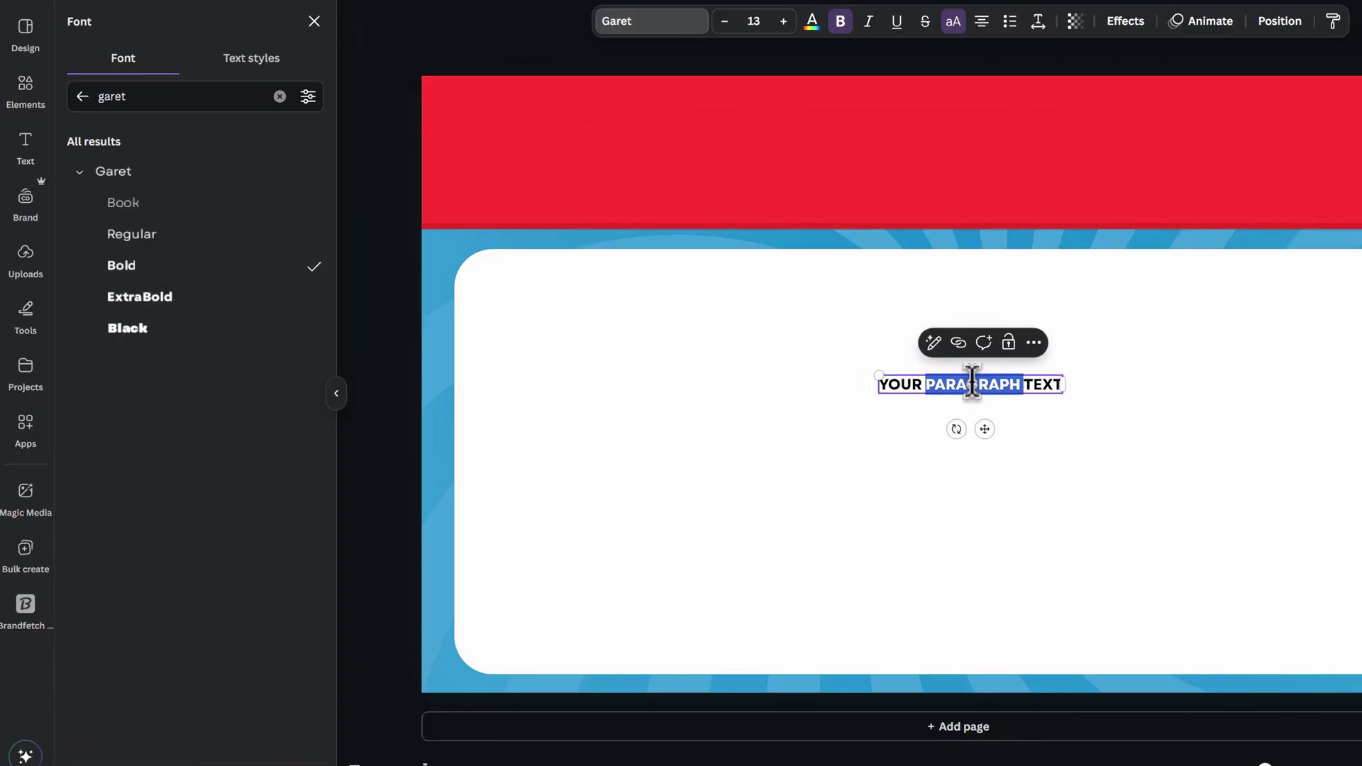
type("SAY")
type(" MY")
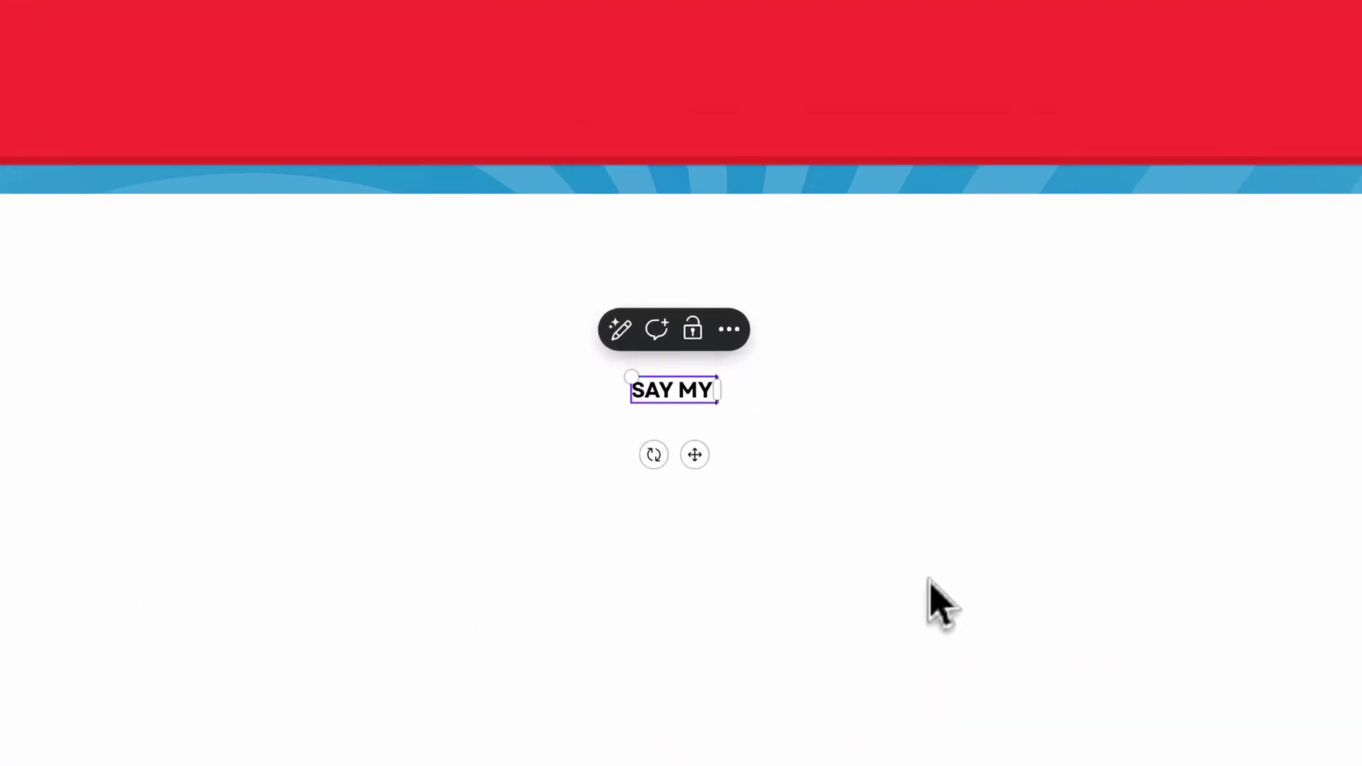
type(" NAME, AND I DISAPPEAR WHAT AM I?")
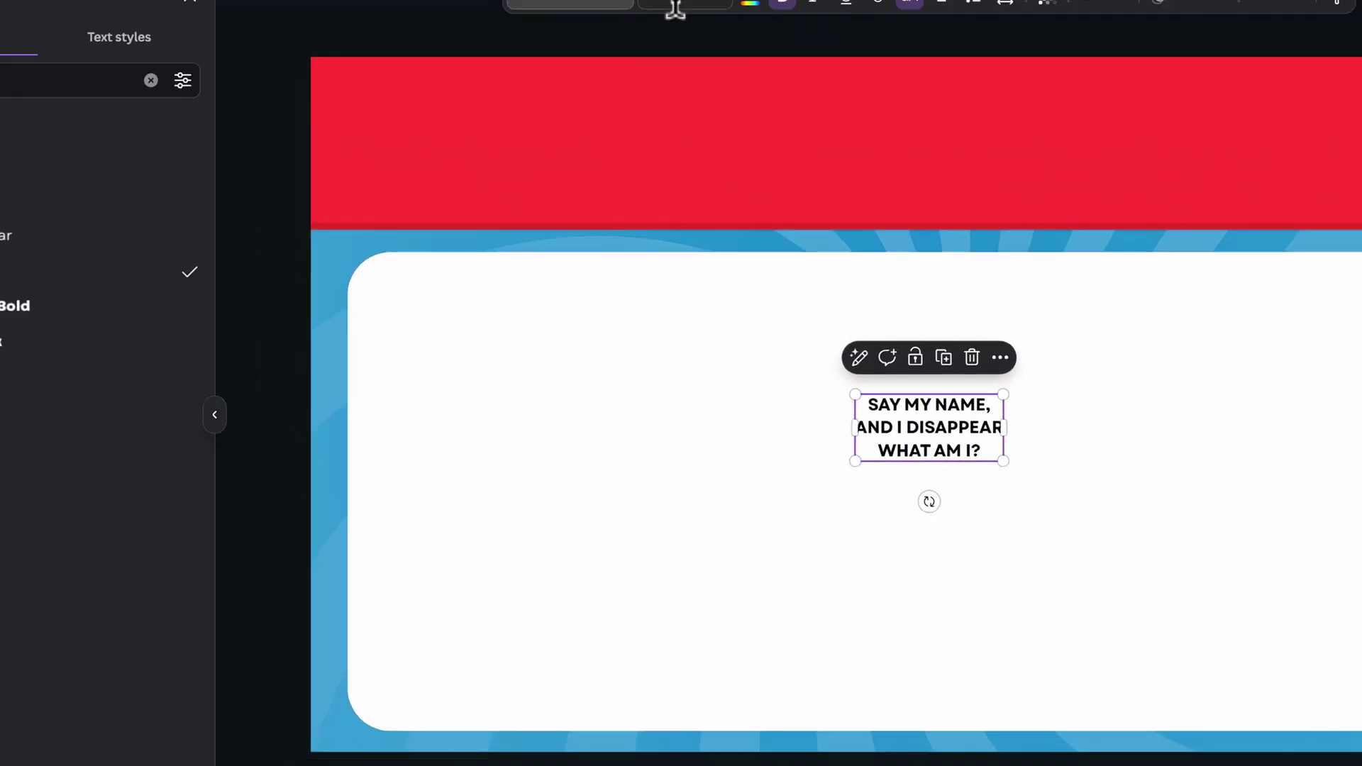
Step: Set the riddle text to size 80 in the Garet ExtraBold weight
left_click(744, 19)
scroll(752, 426, "down", 4)
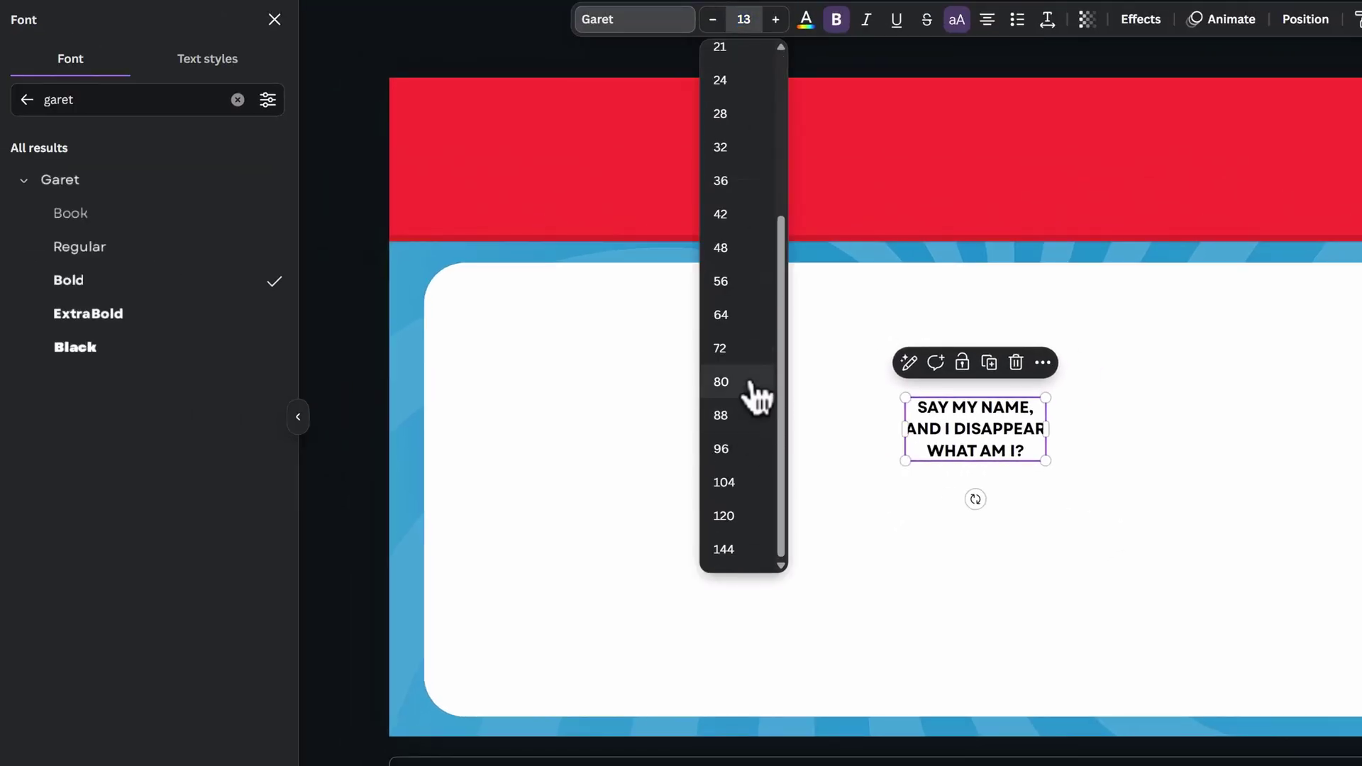
left_click(752, 386)
left_click(114, 314)
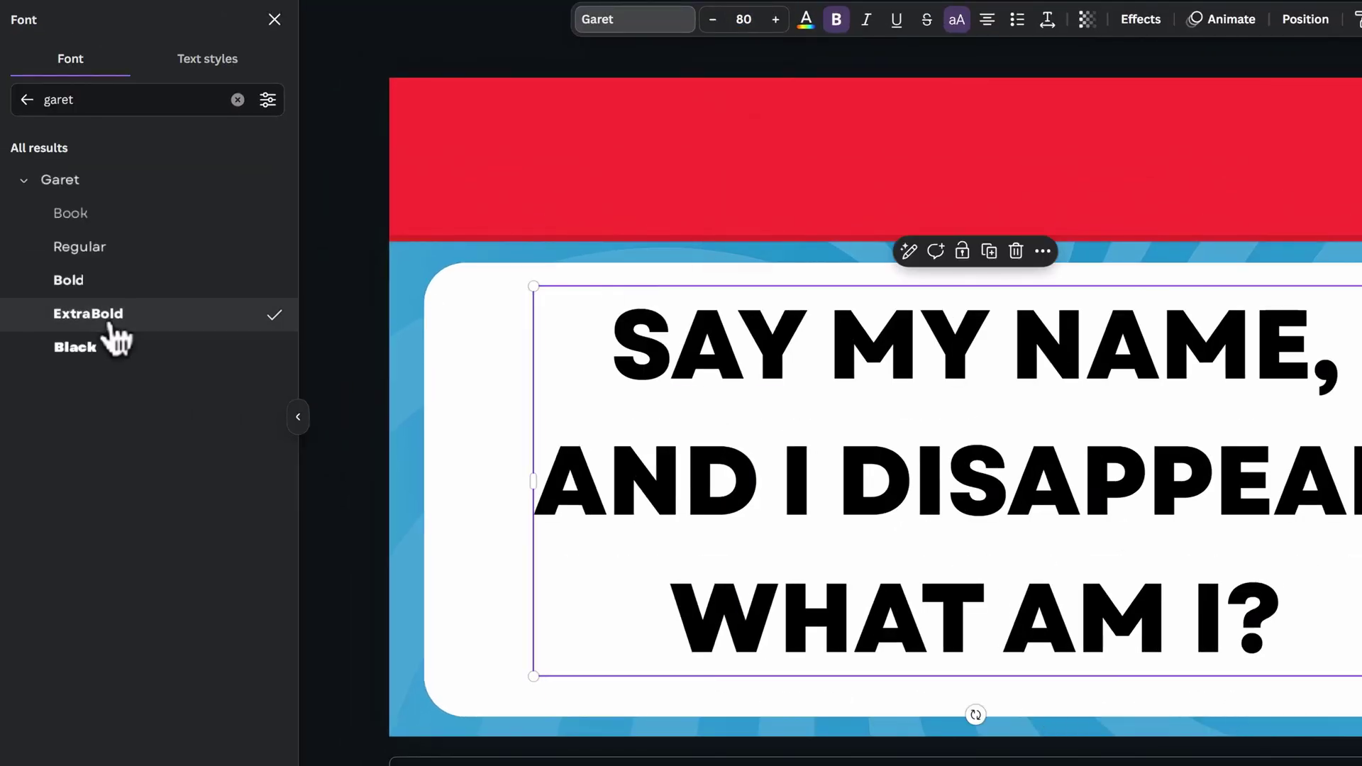
left_click(183, 348)
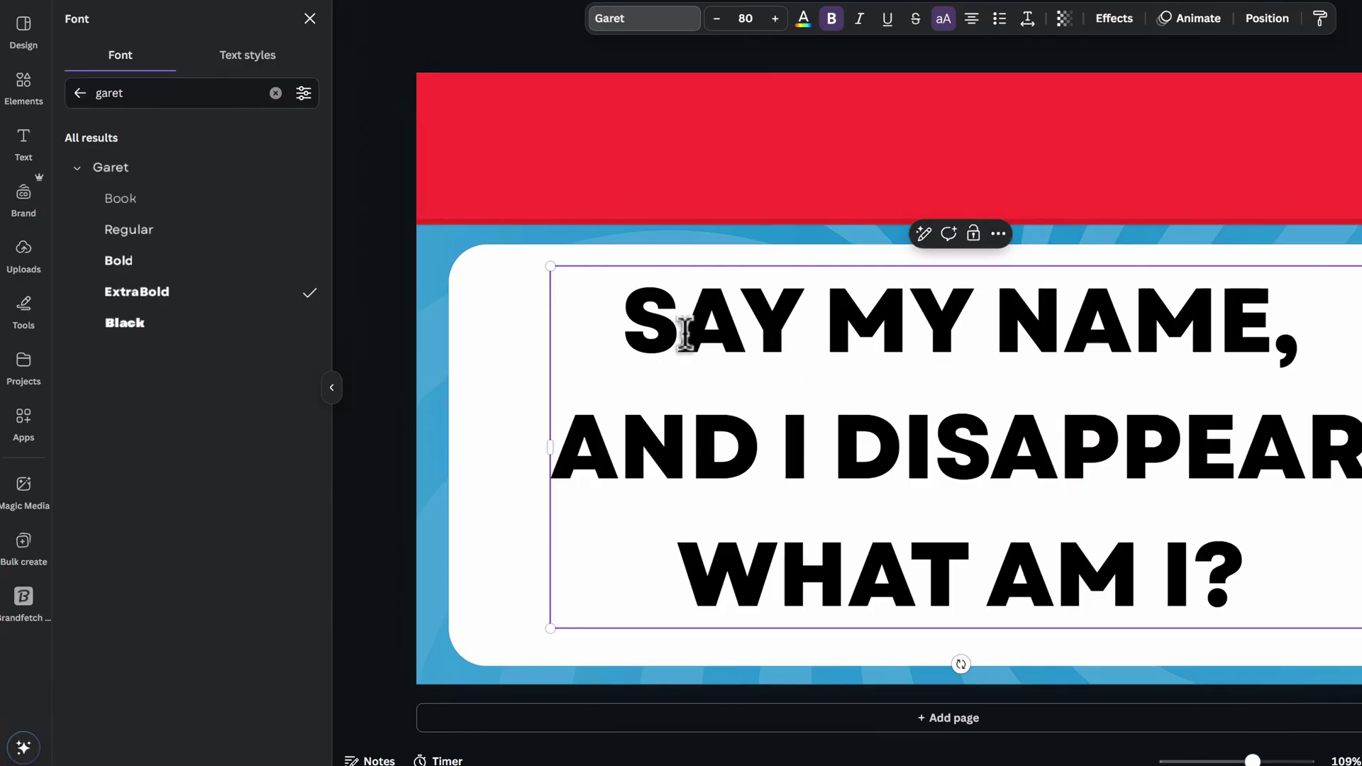
Step: Colour the words SAY, NAME and DISAPPEAR in the riddle with the darker document red
double_click(681, 335)
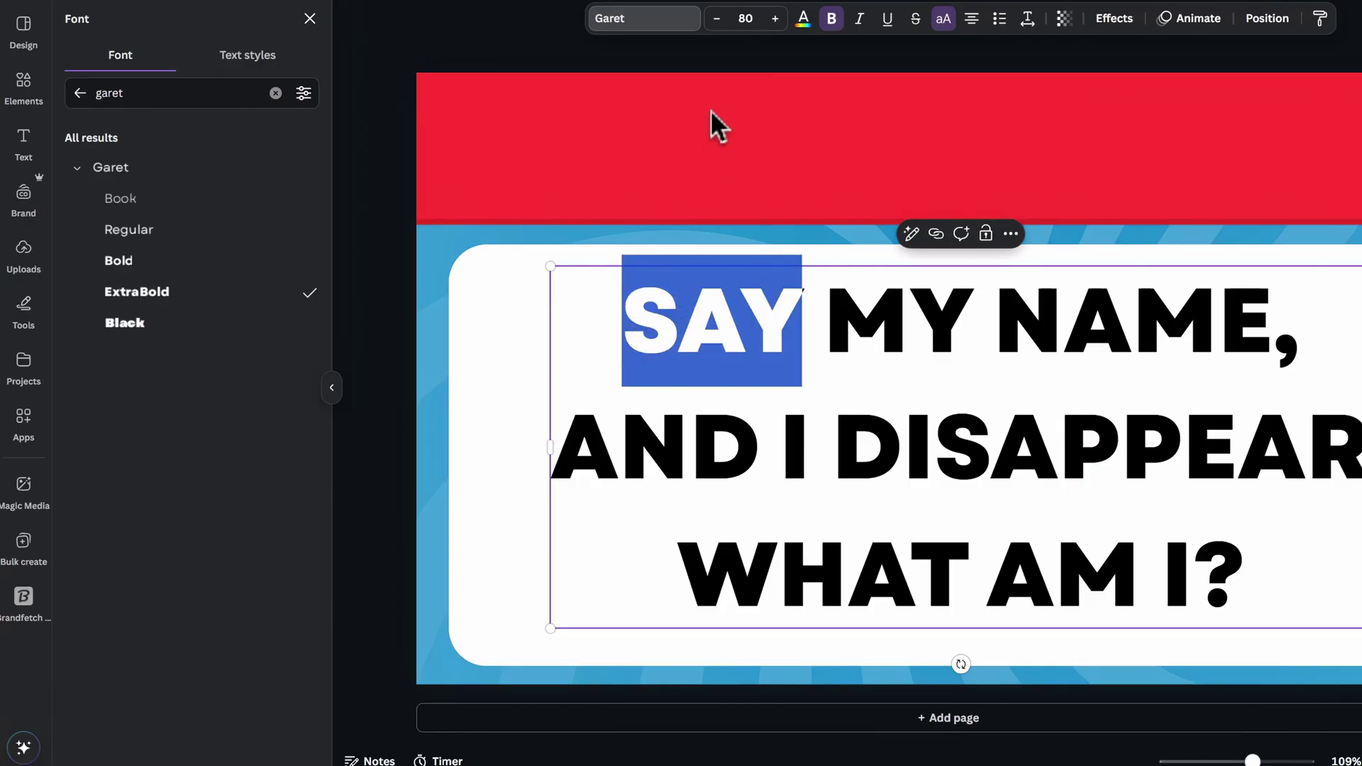
left_click(804, 19)
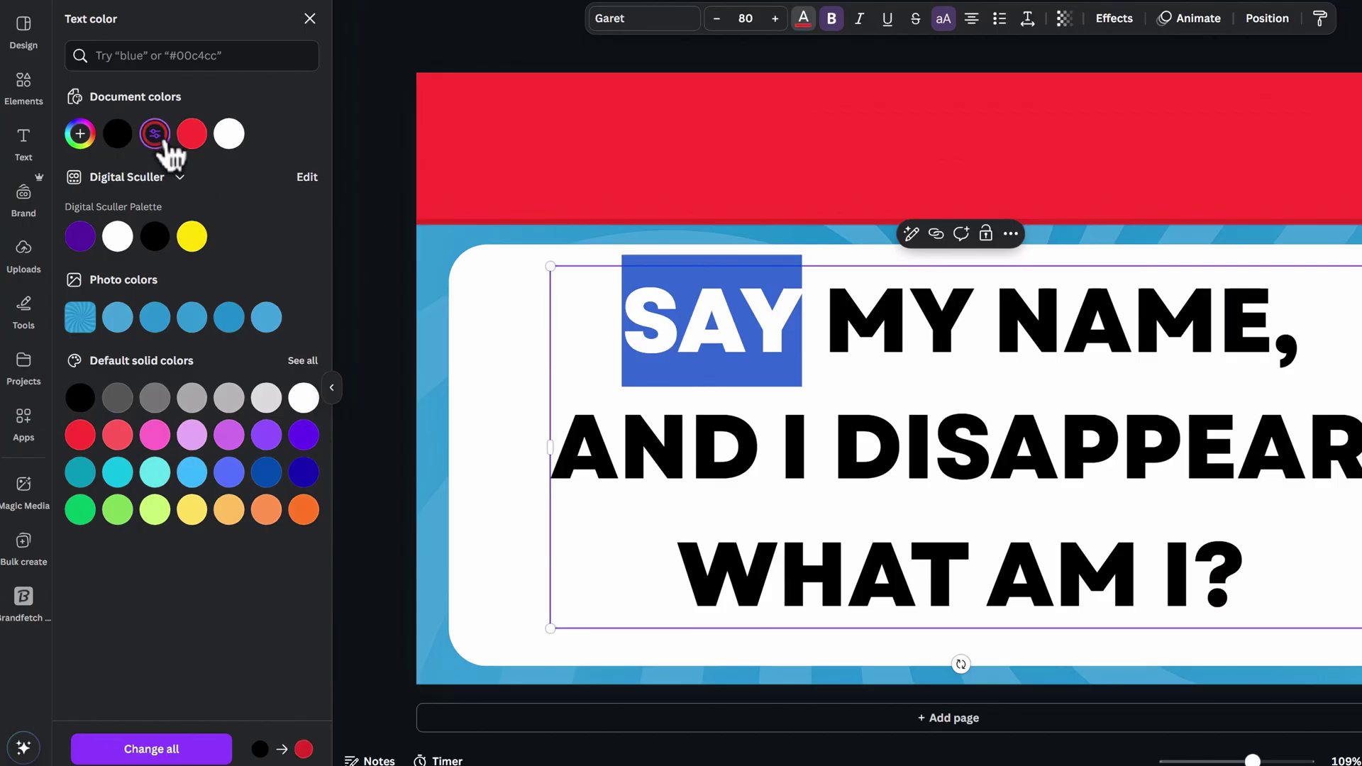
double_click(1079, 320)
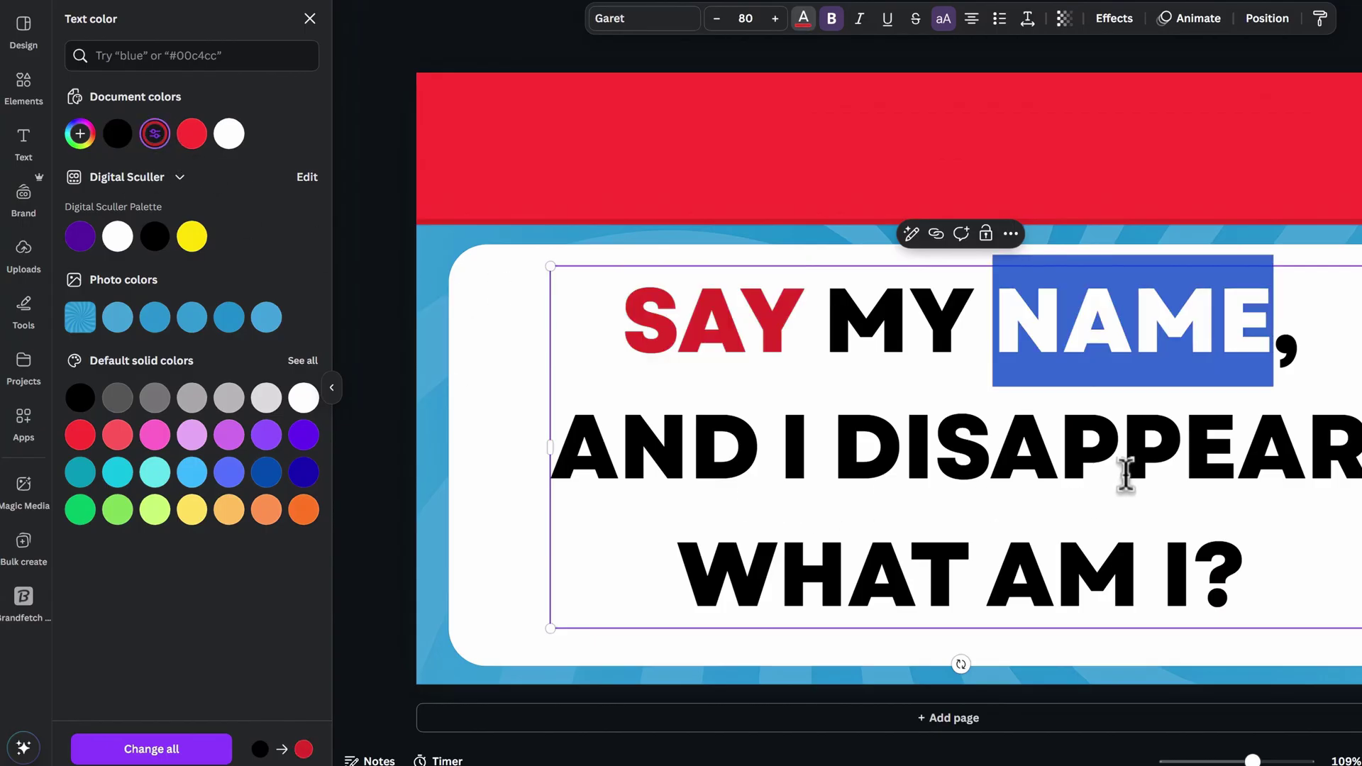
double_click(983, 449)
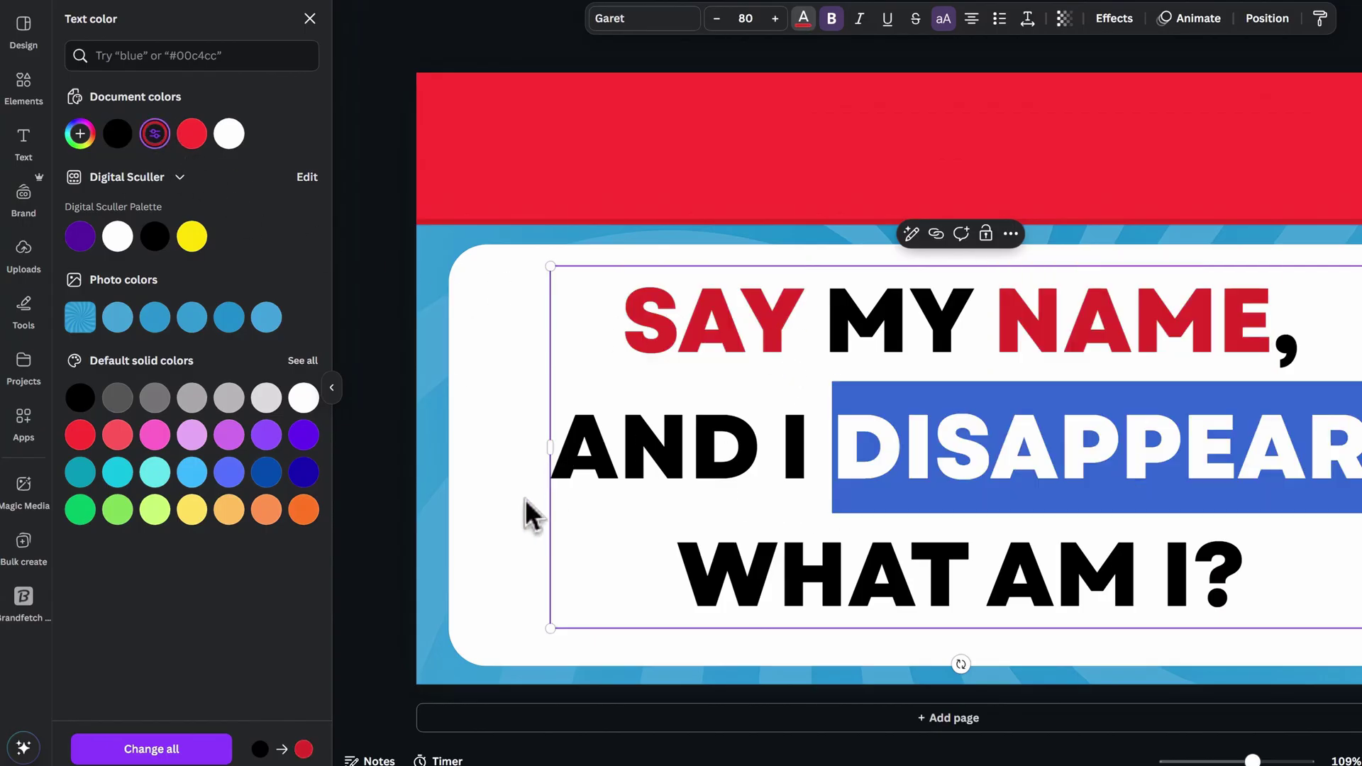
key("Escape")
key("Escape")
left_click(757, 435)
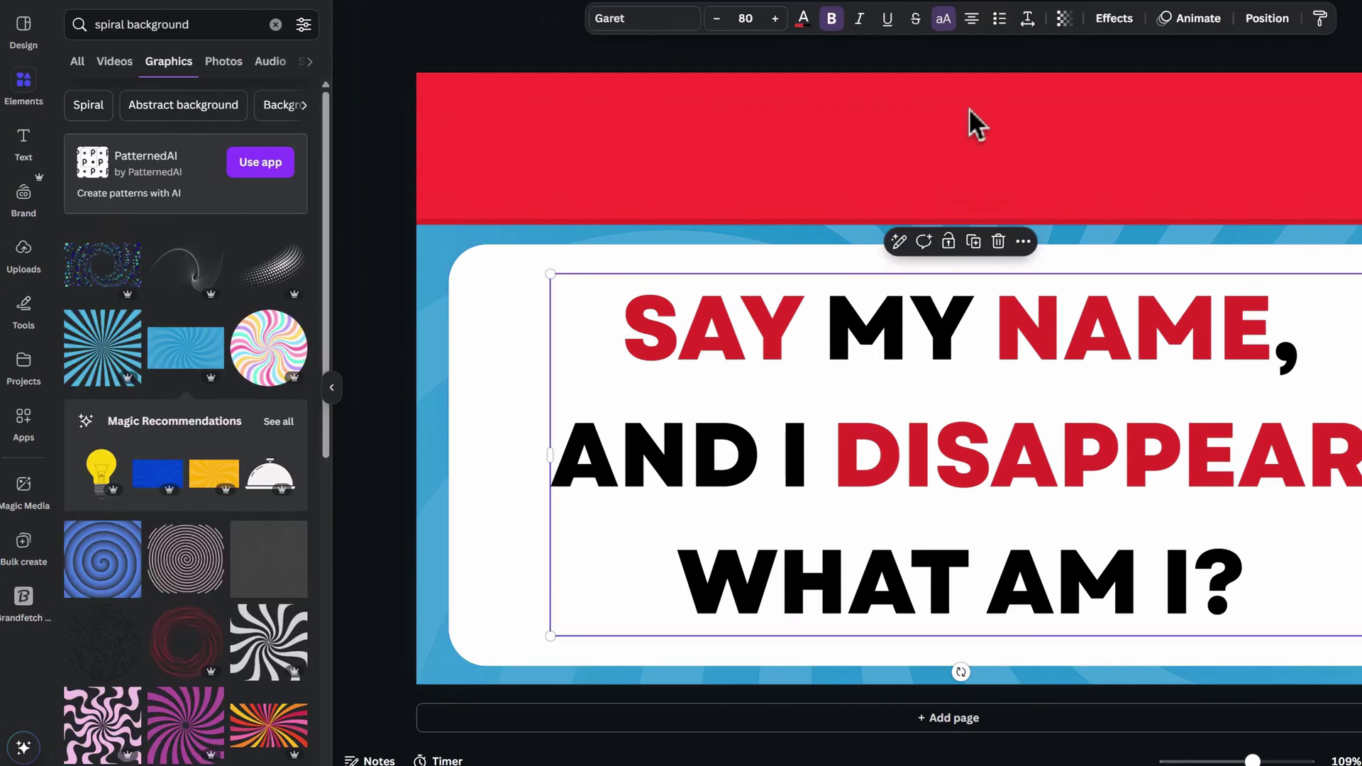
Step: Reduce the riddle text's line spacing to 1.27 and recentre the text vertically on the white panel
left_click(1042, 22)
left_click_drag(1003, 145, 997, 151)
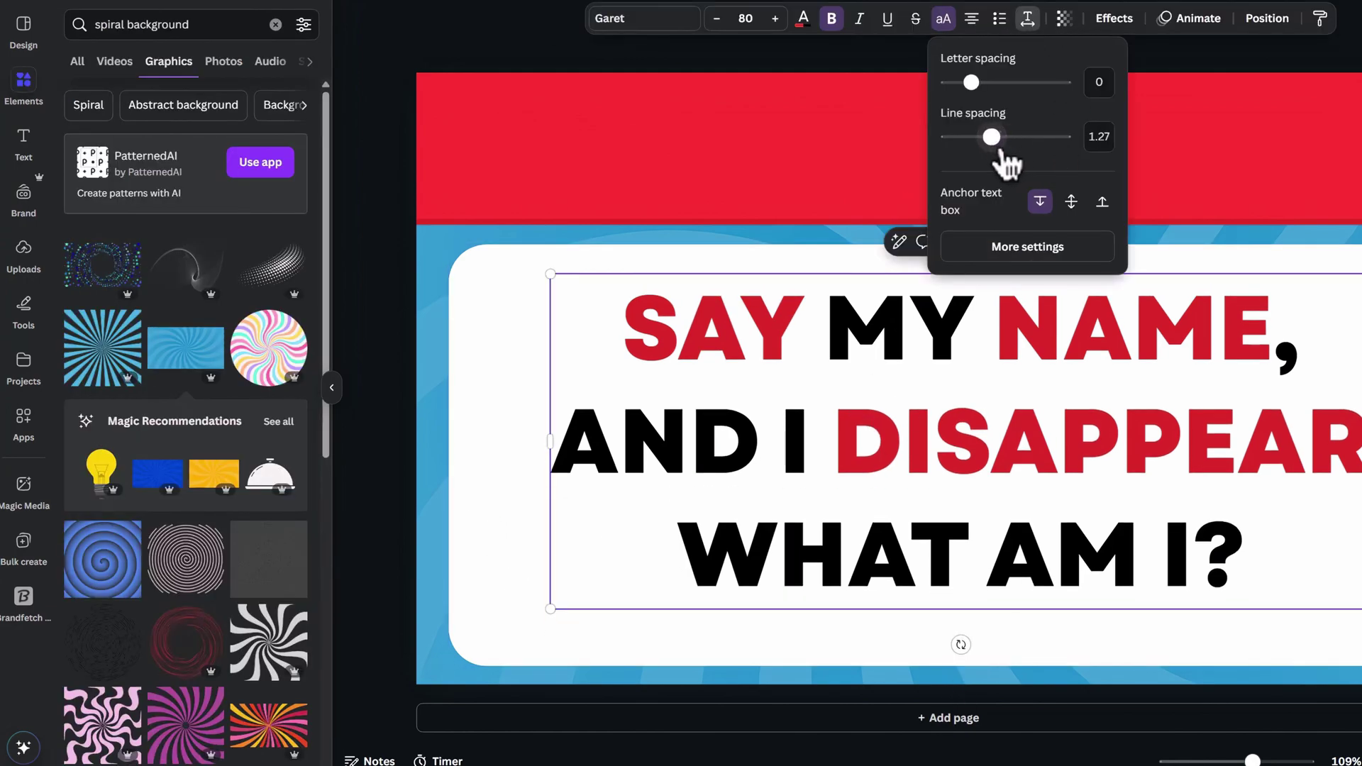
left_click(506, 525)
left_click_drag(745, 457, 748, 472)
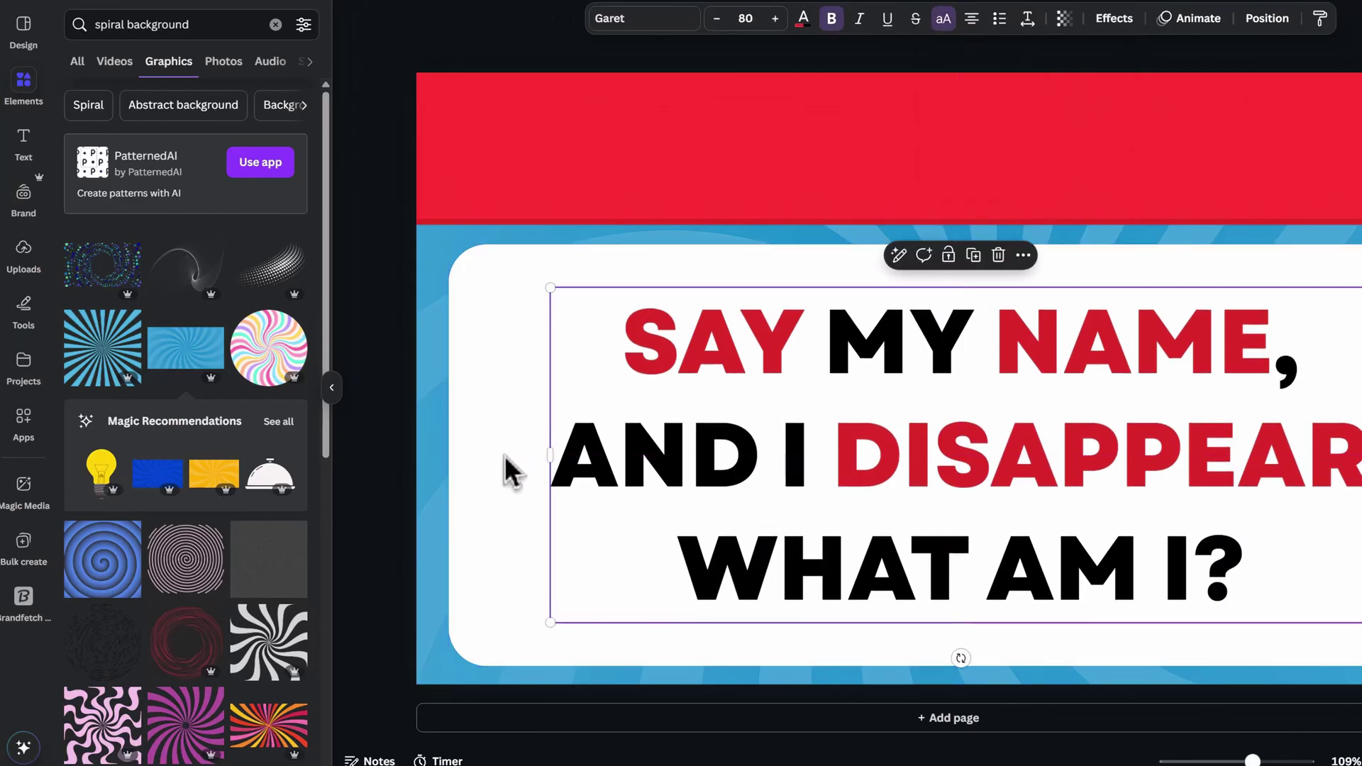
Step: Add a second text box reading "20 RIDDLES" in the Poppins font
left_click(705, 163)
key("t")
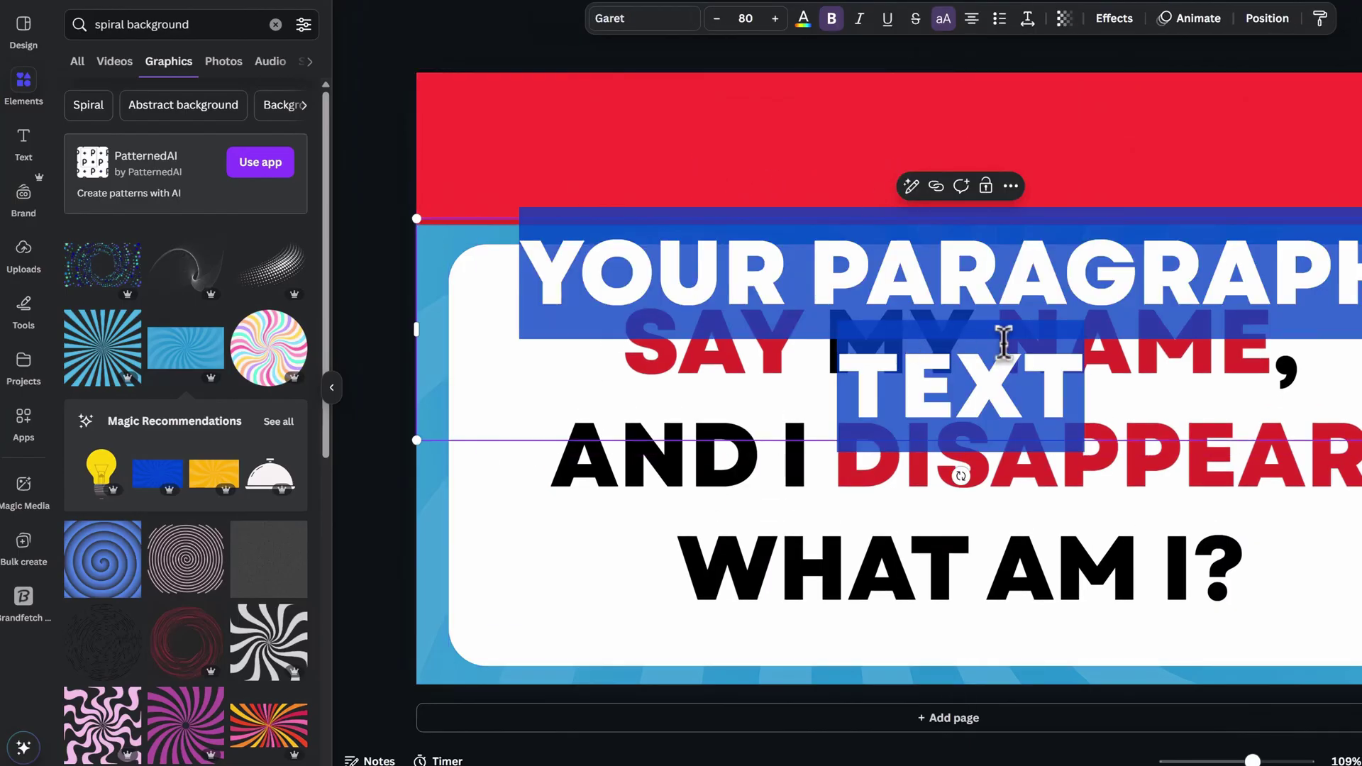
left_click(665, 22)
type("popp")
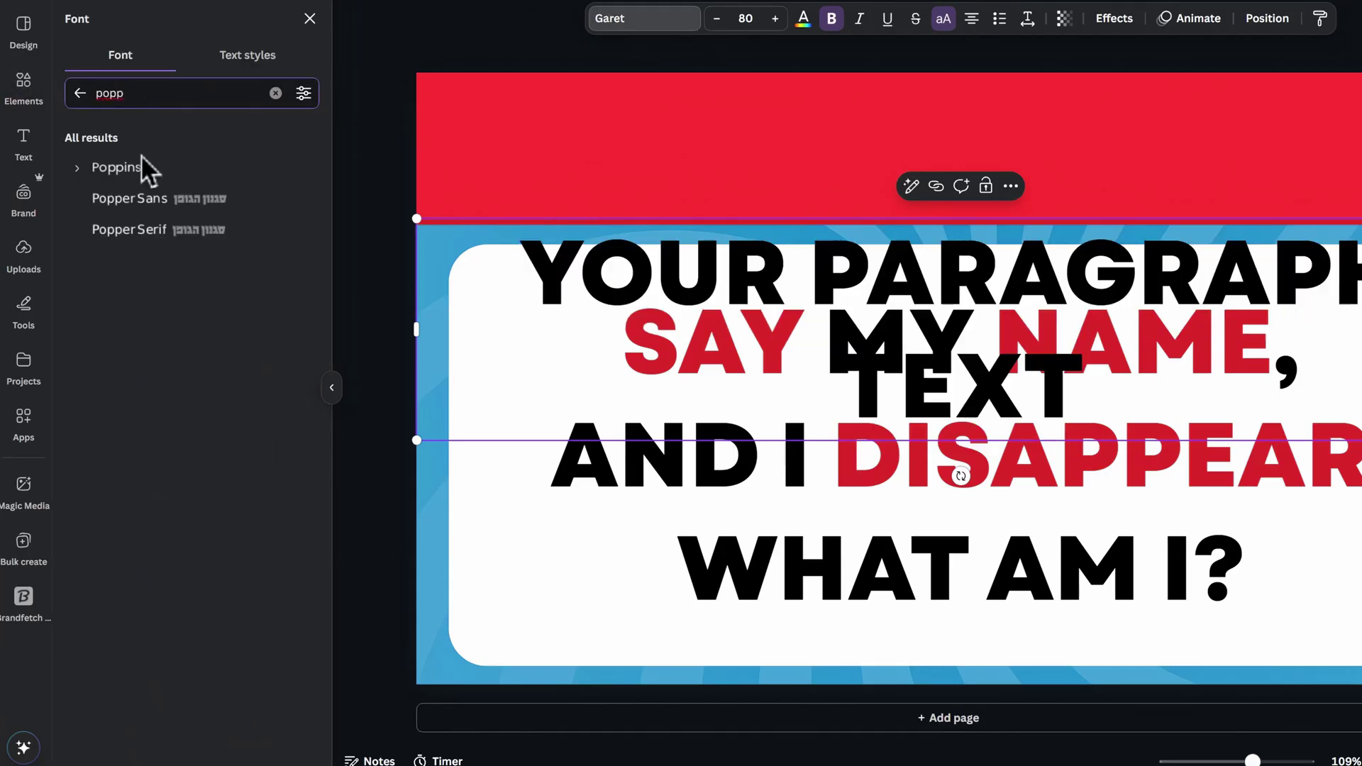
left_click(142, 168)
type("20")
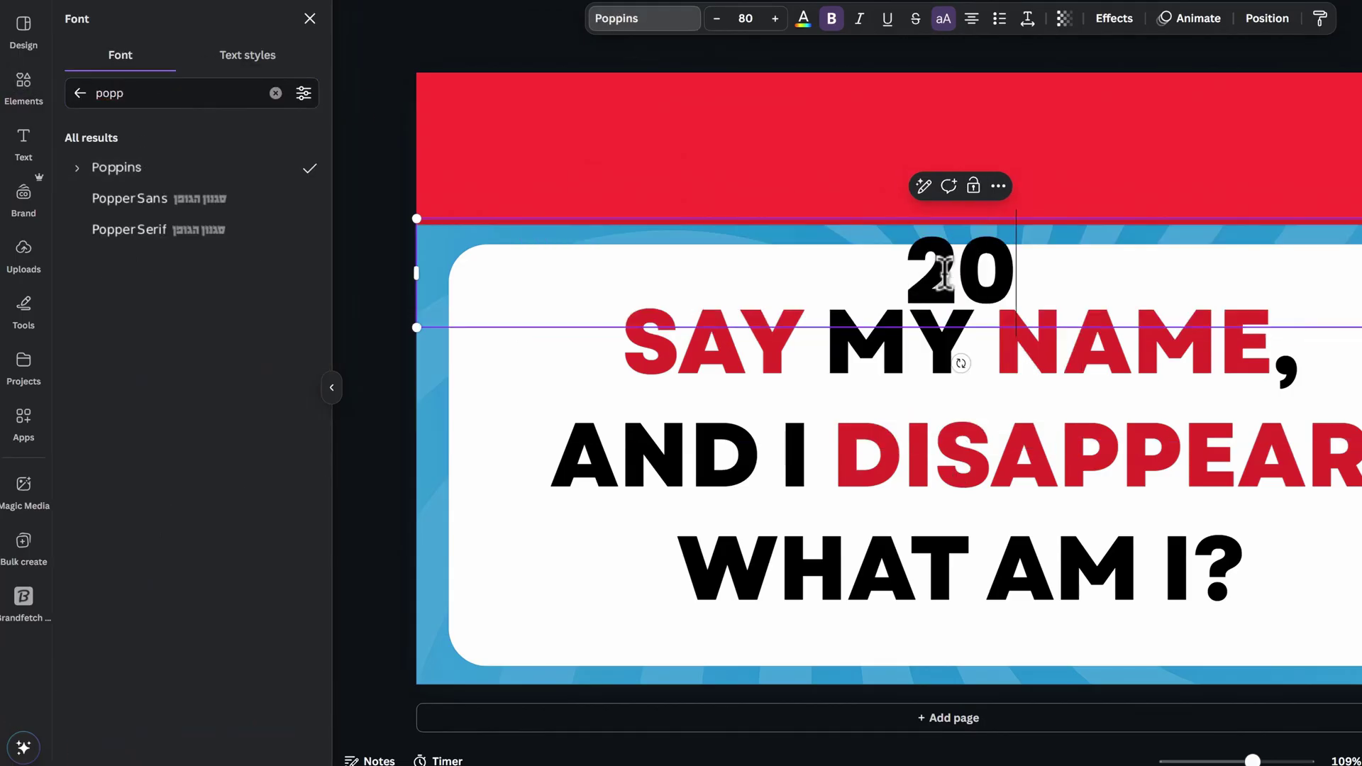
type(" RIDDLES")
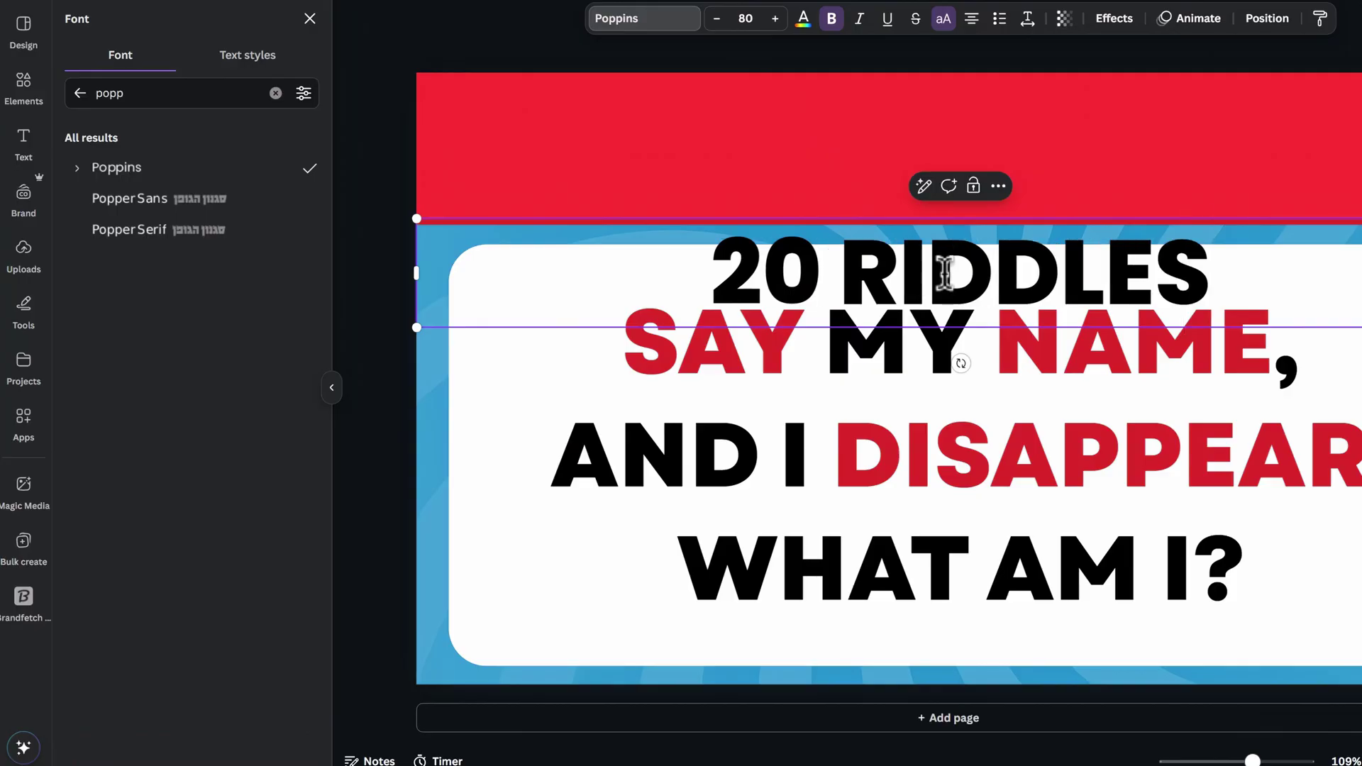
key("Escape")
Step: Move the "20 RIDDLES" heading onto the red banner, narrow its box, set size 96 and centre it vertically in the banner
left_click_drag(867, 295, 855, 161)
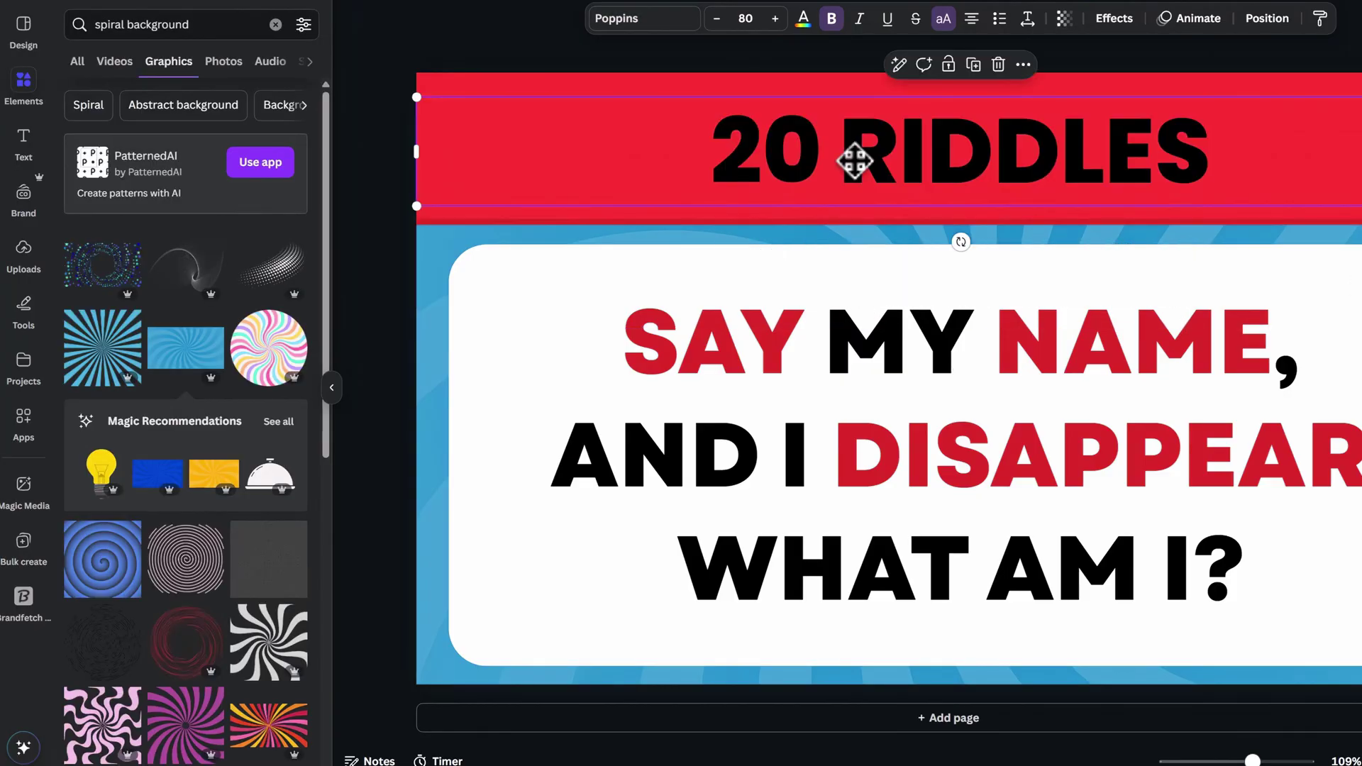
left_click_drag(1270, 152, 1267, 168)
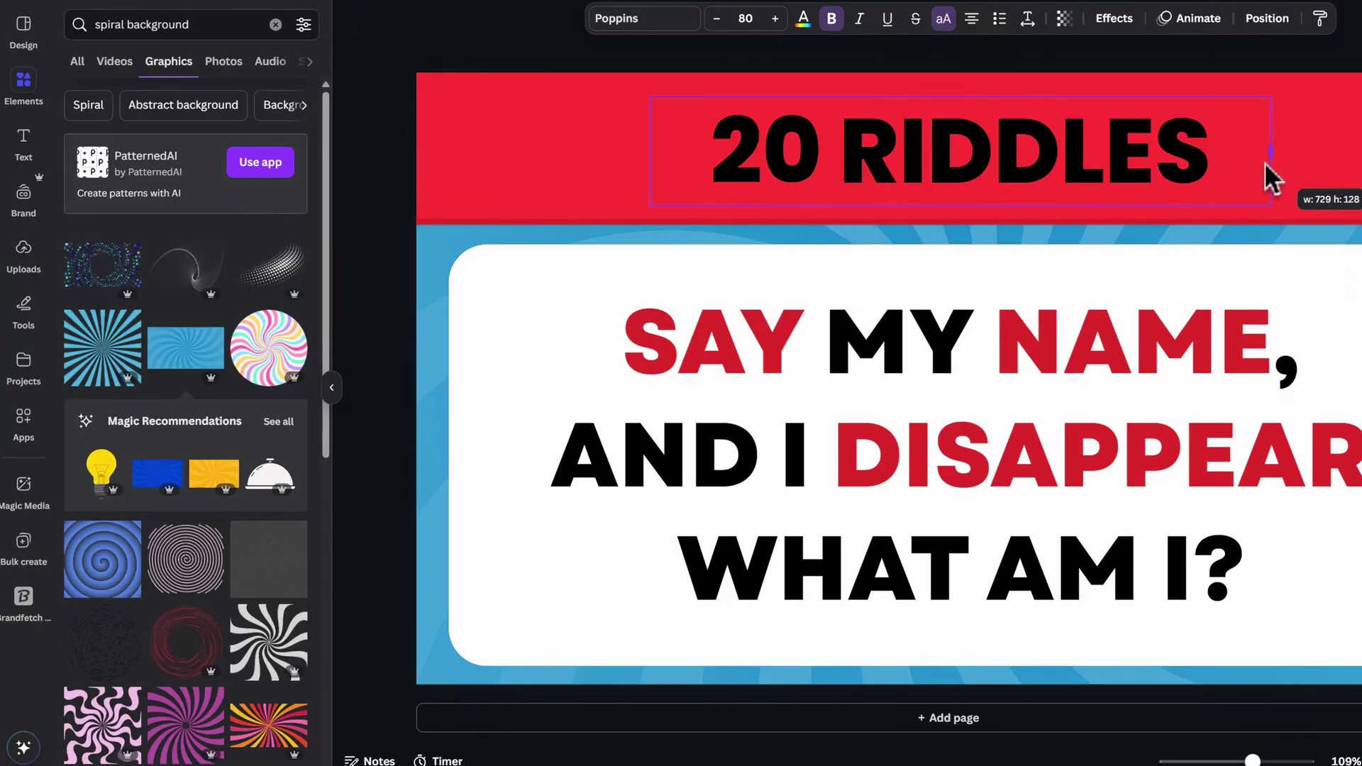
left_click(745, 18)
left_click(754, 417)
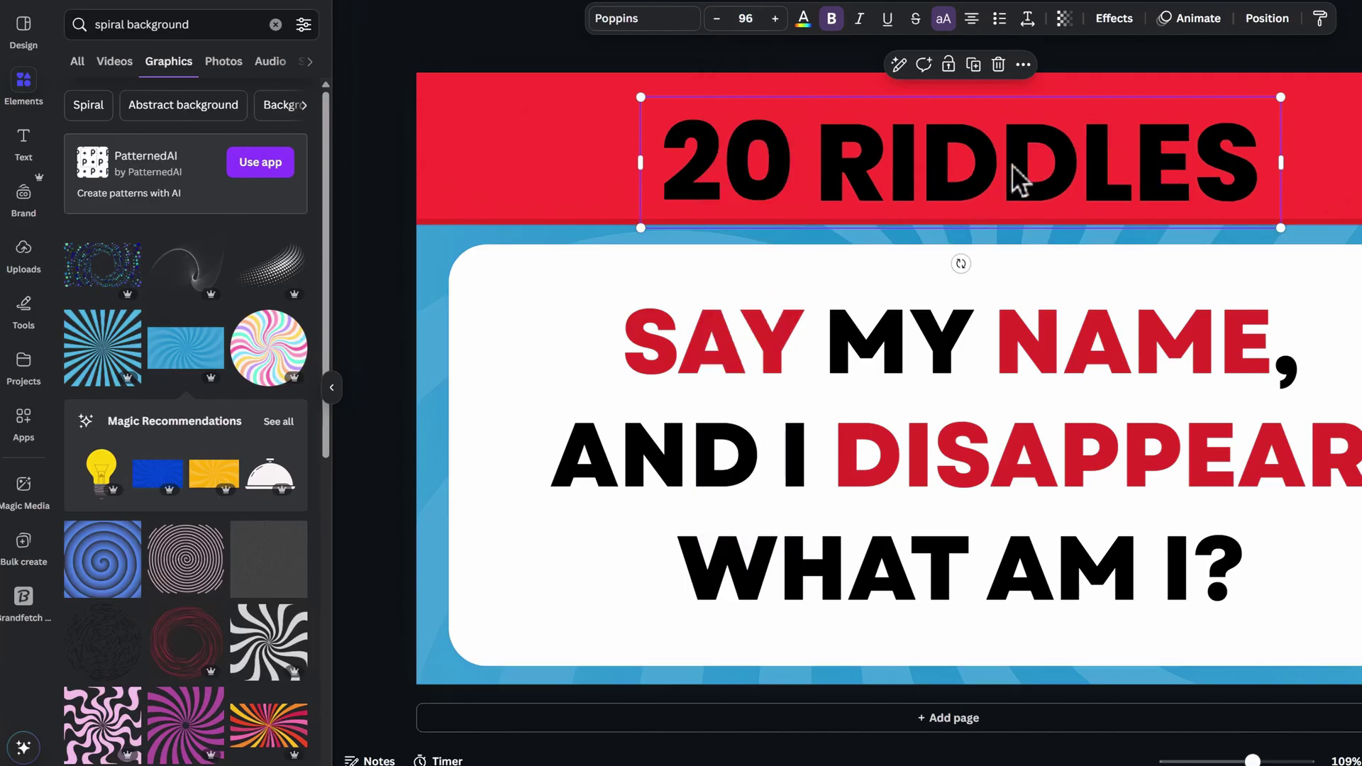
left_click_drag(1020, 181, 1016, 163)
Step: Colour the banner heading white, with the number 20 in yellow
left_click(803, 18)
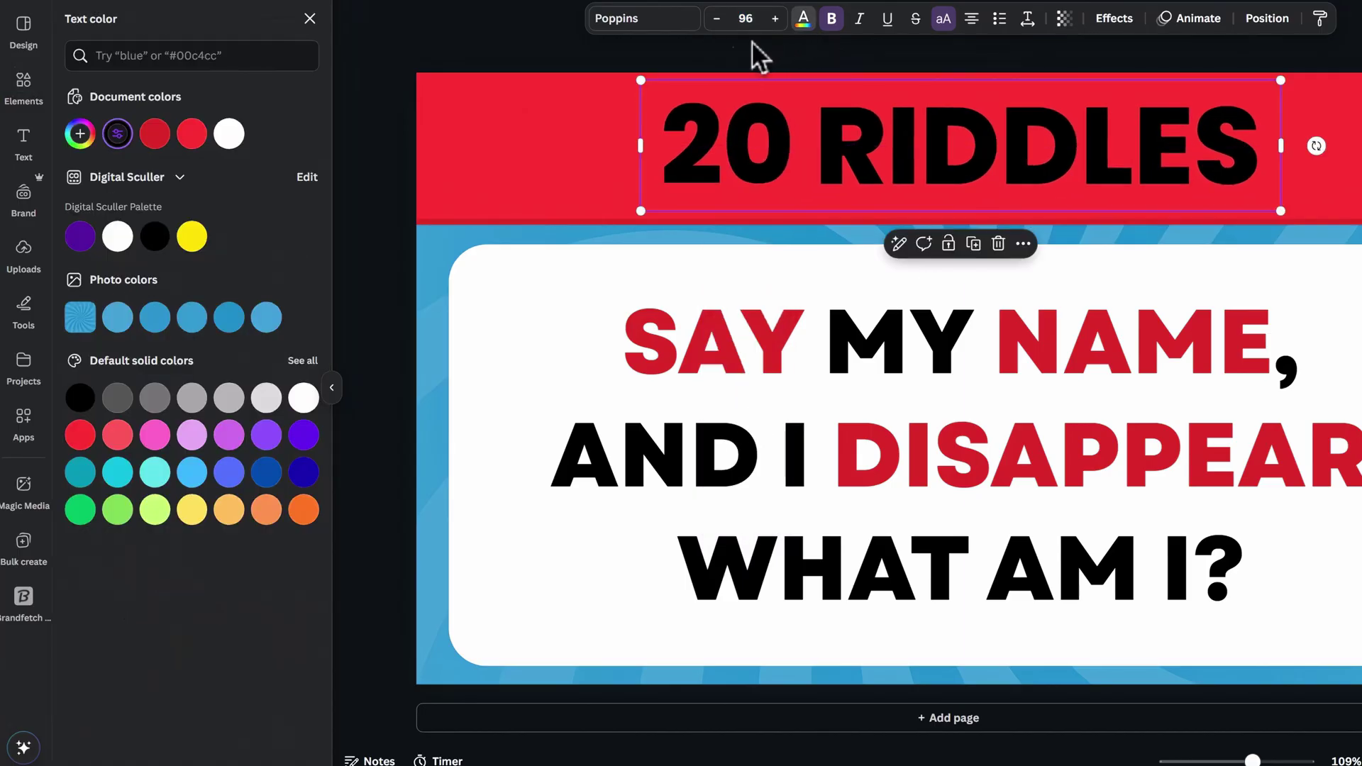
left_click(230, 134)
left_click(1344, 132)
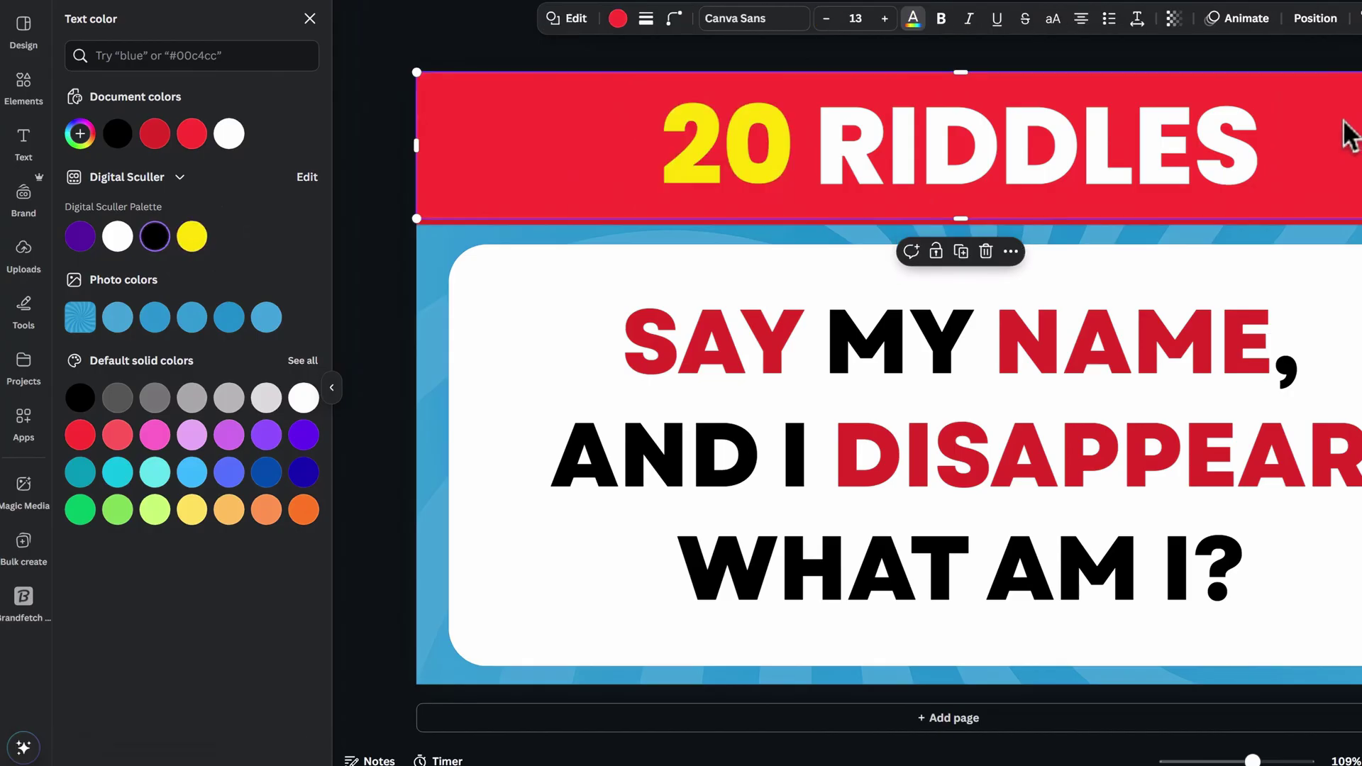
Step: Give the banner heading a black Shadow effect with transparency 100 and blur 35, and adjust the shadow direction slightly
left_click(1171, 174)
left_click(1118, 21)
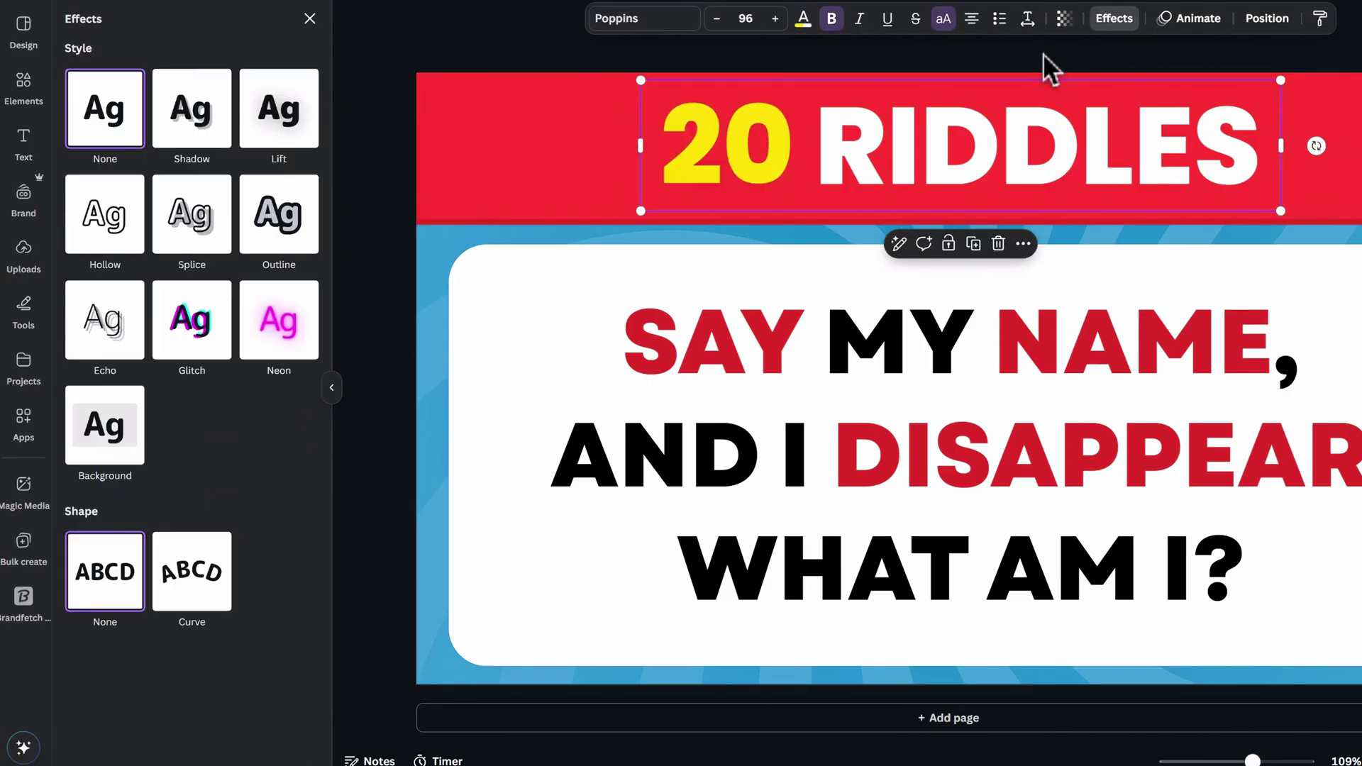
left_click(190, 115)
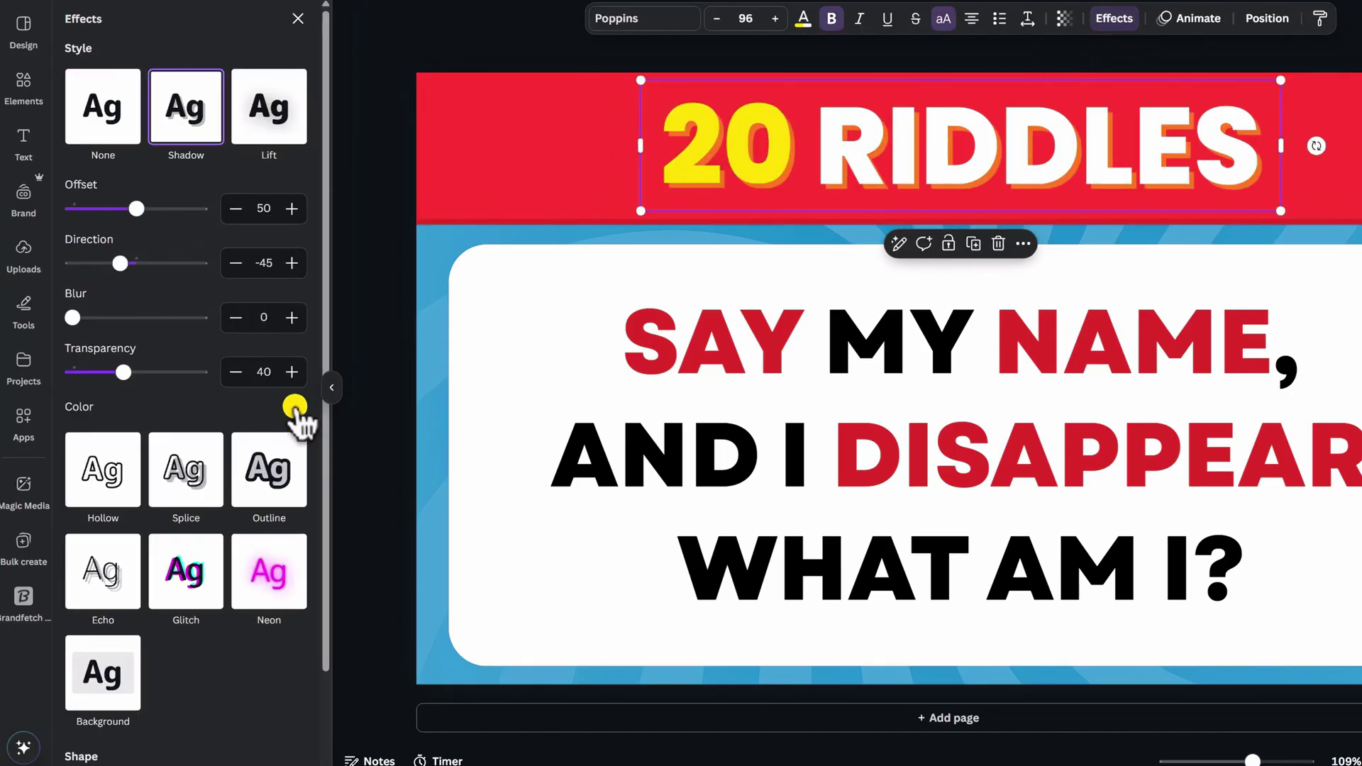
left_click(296, 408)
left_click_drag(126, 387, 212, 378)
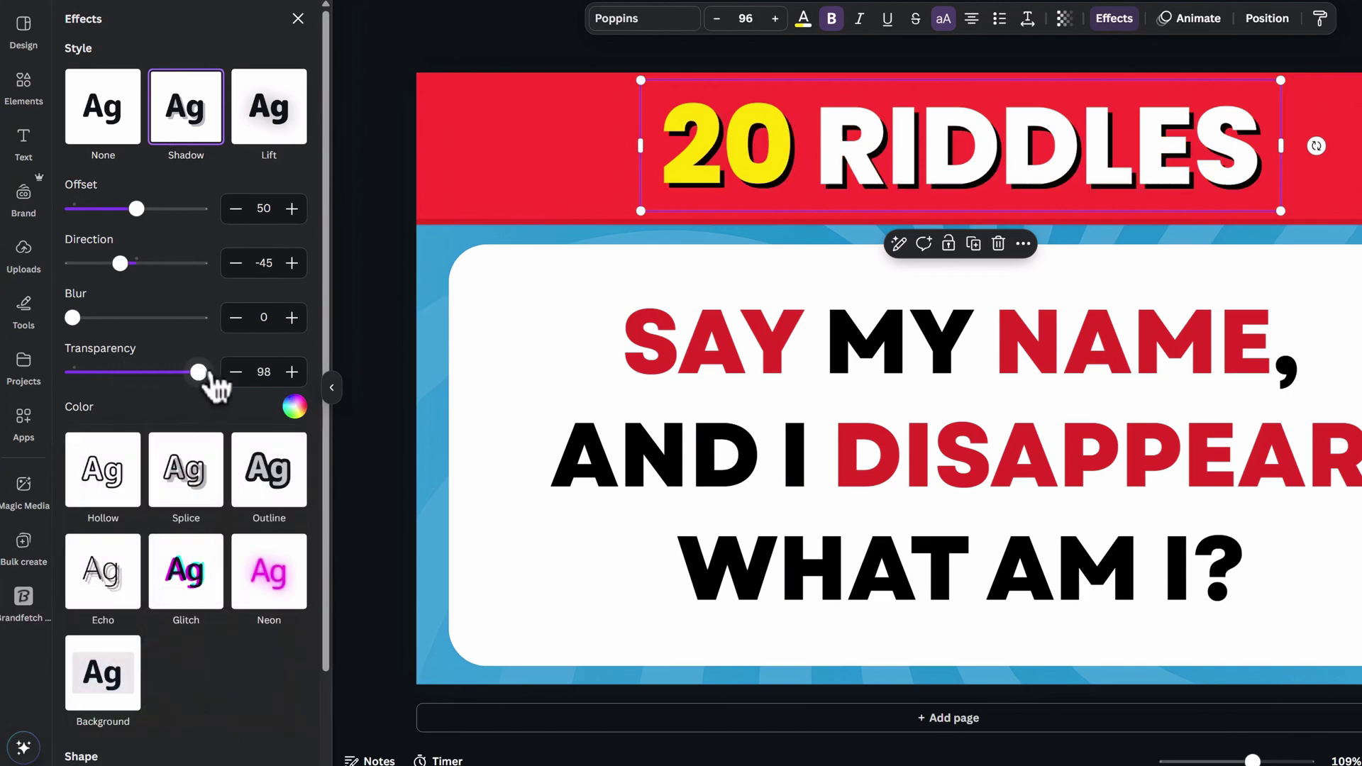
left_click_drag(90, 325, 126, 324)
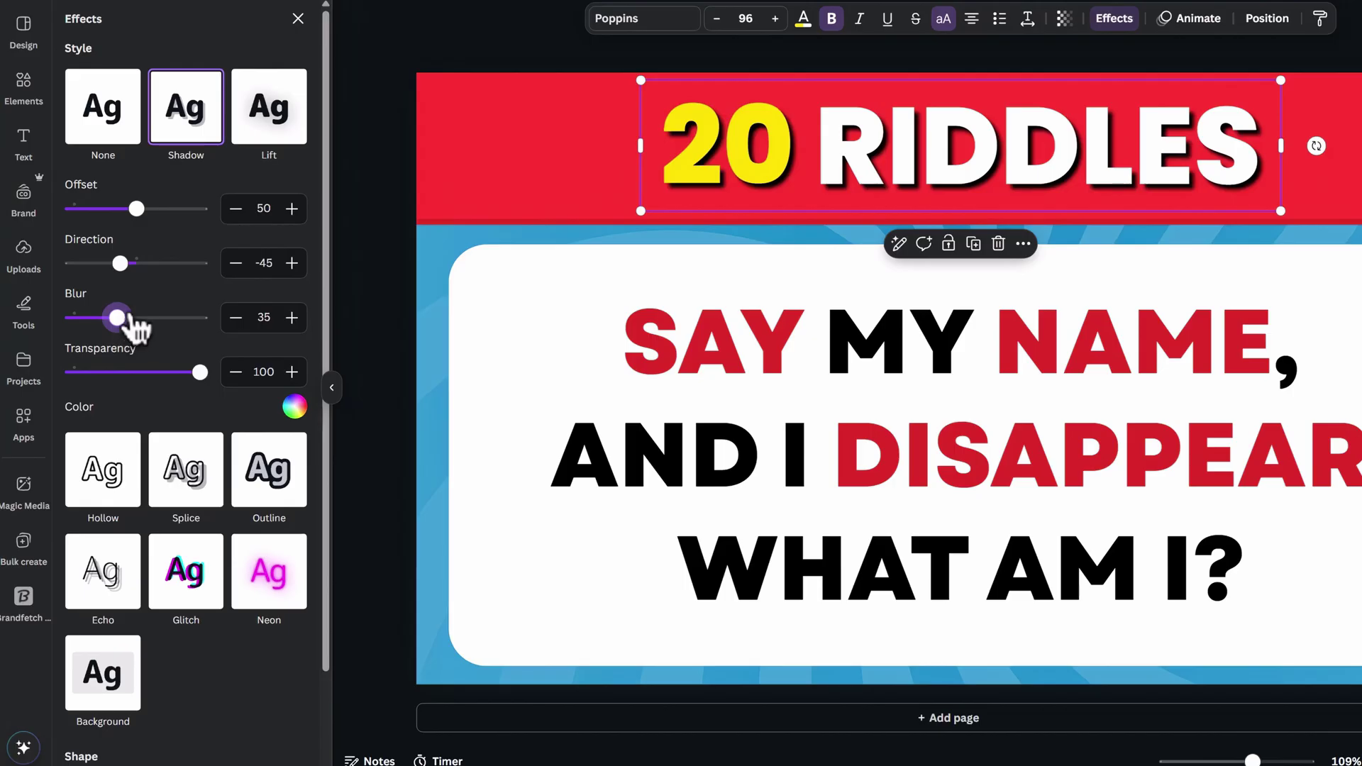
left_click_drag(124, 265, 136, 260)
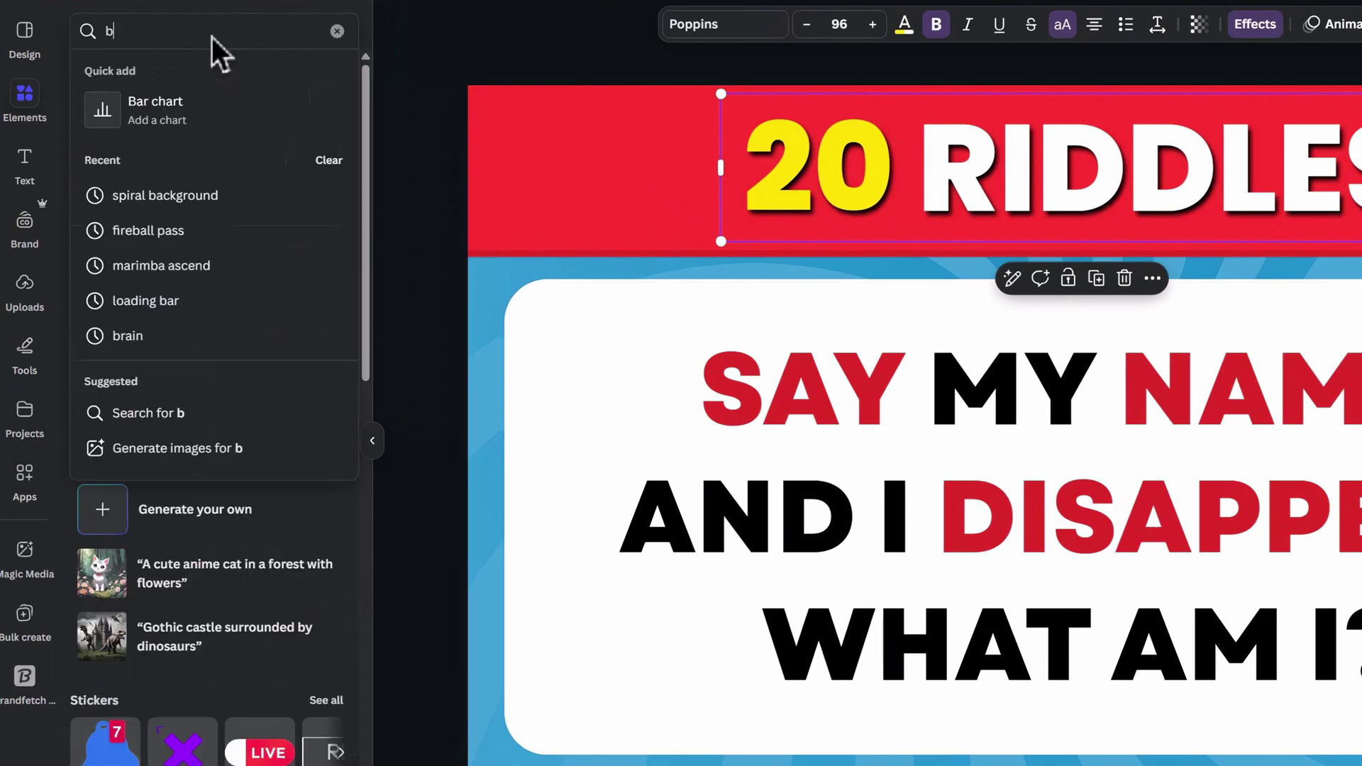
Step: Search the graphics for "brain" and add the realistic pink brain to the thumbnail
type("rain")
key("Return")
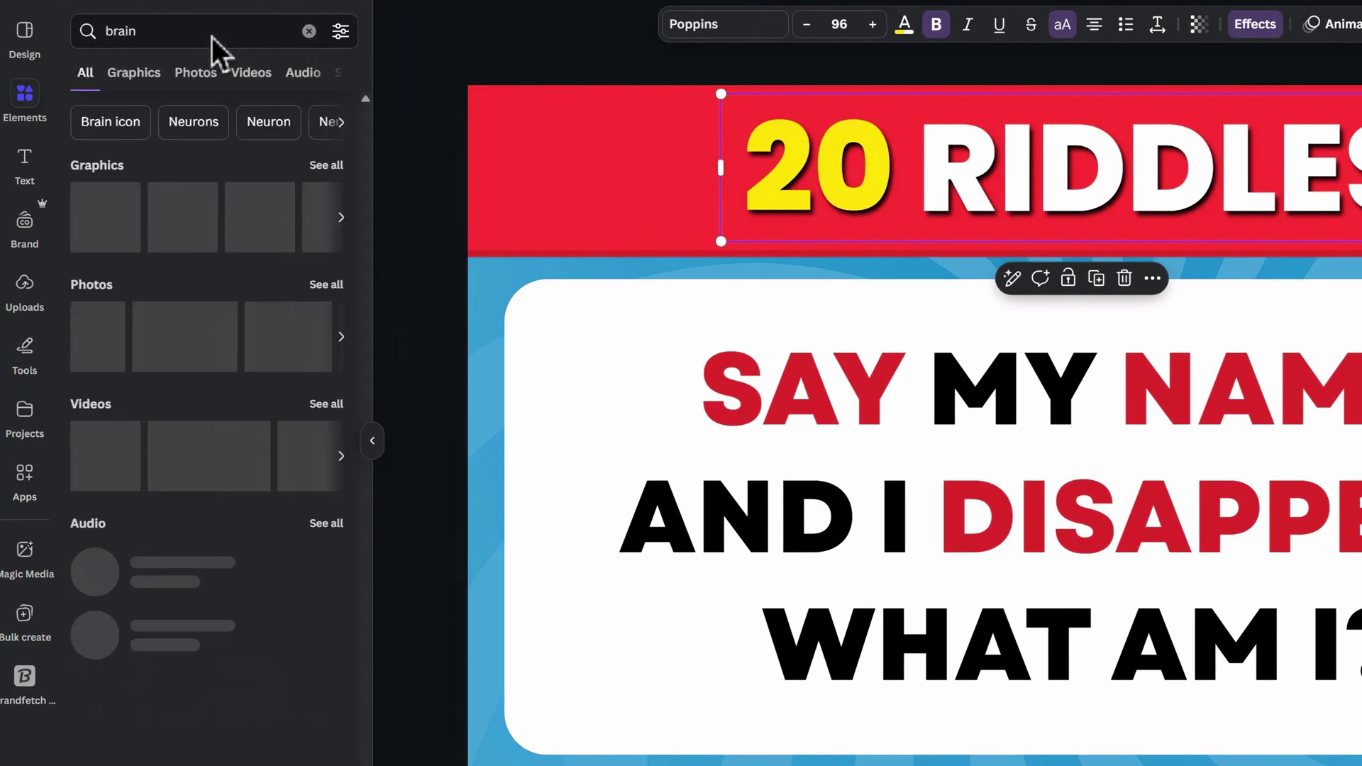
left_click(149, 77)
scroll(206, 425, "down", 3)
left_click(228, 590)
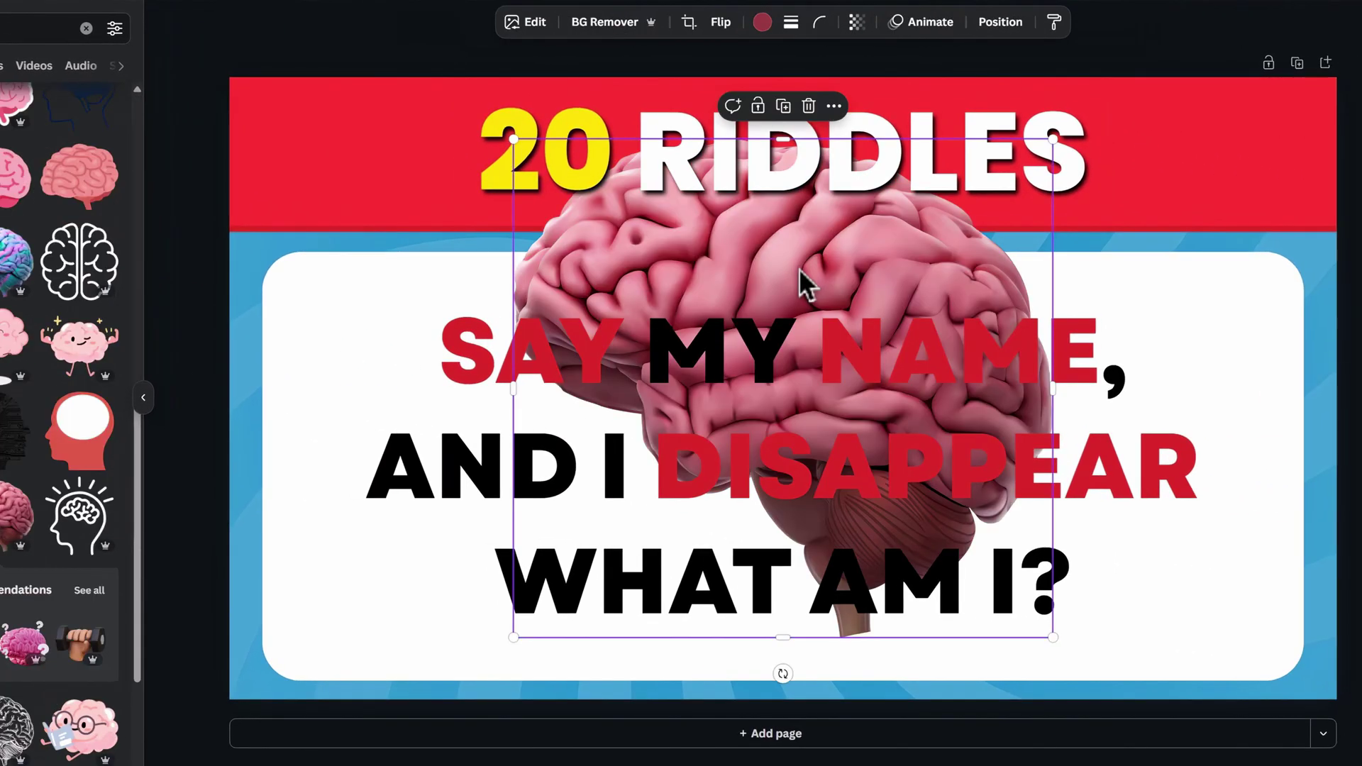
Step: Shrink the brain to fit the left end of the red banner and place a duplicate at the banner's right end
left_click_drag(801, 270, 531, 271)
left_click_drag(783, 637, 390, 274)
left_click_drag(374, 205, 416, 156)
left_click_drag(428, 221, 417, 210)
left_click_drag(348, 153, 1222, 162)
Step: Set the "20 RIDDLES" heading to size 104 and widen its text box so it fits on one line
left_click(663, 155)
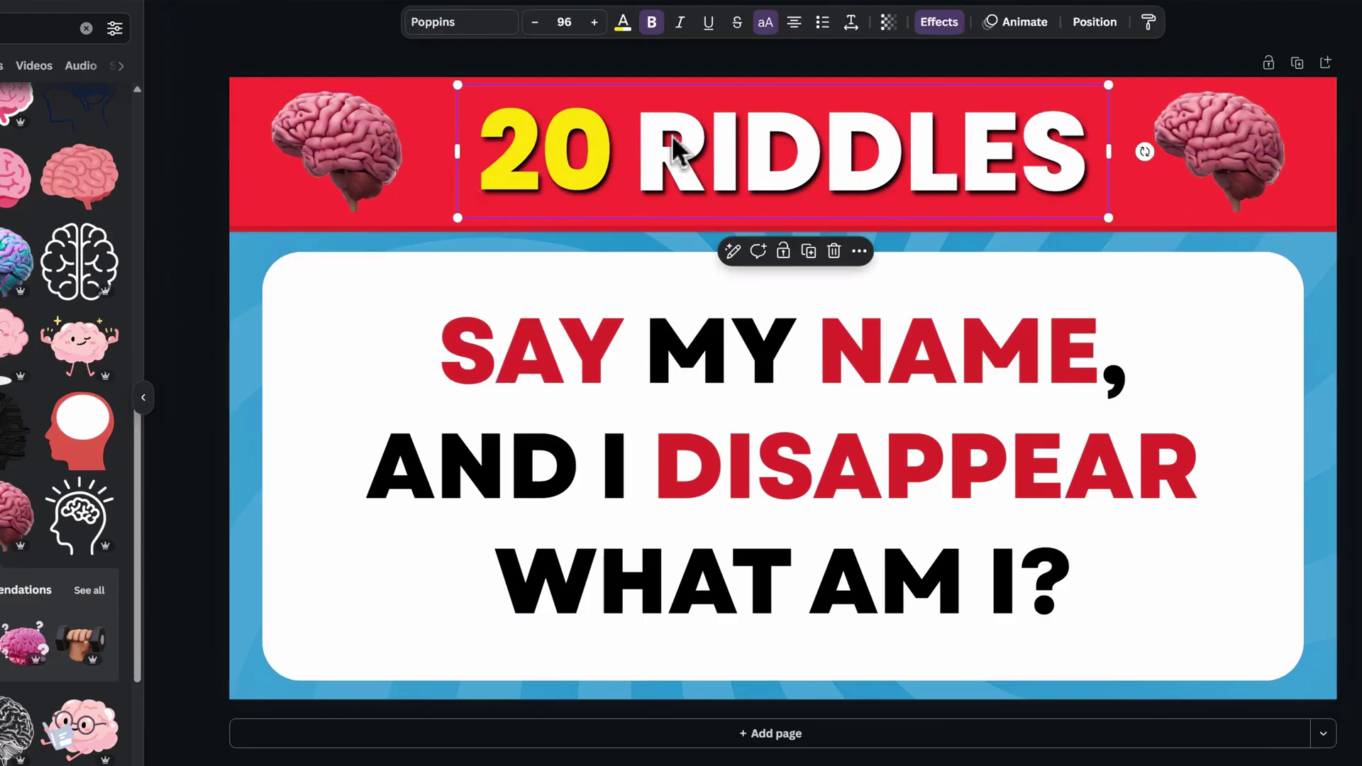
left_click(564, 22)
left_click(546, 459)
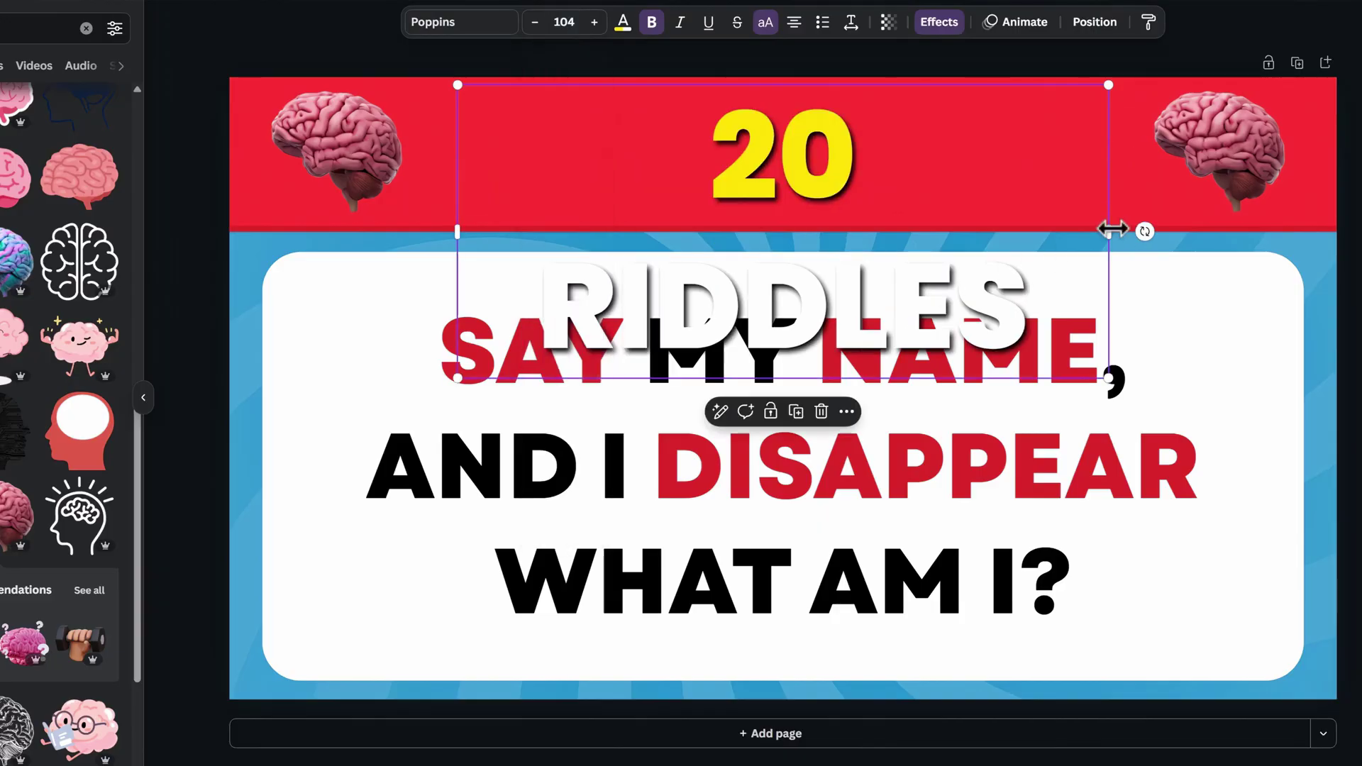
left_click_drag(1112, 228, 1156, 213)
left_click(1318, 608)
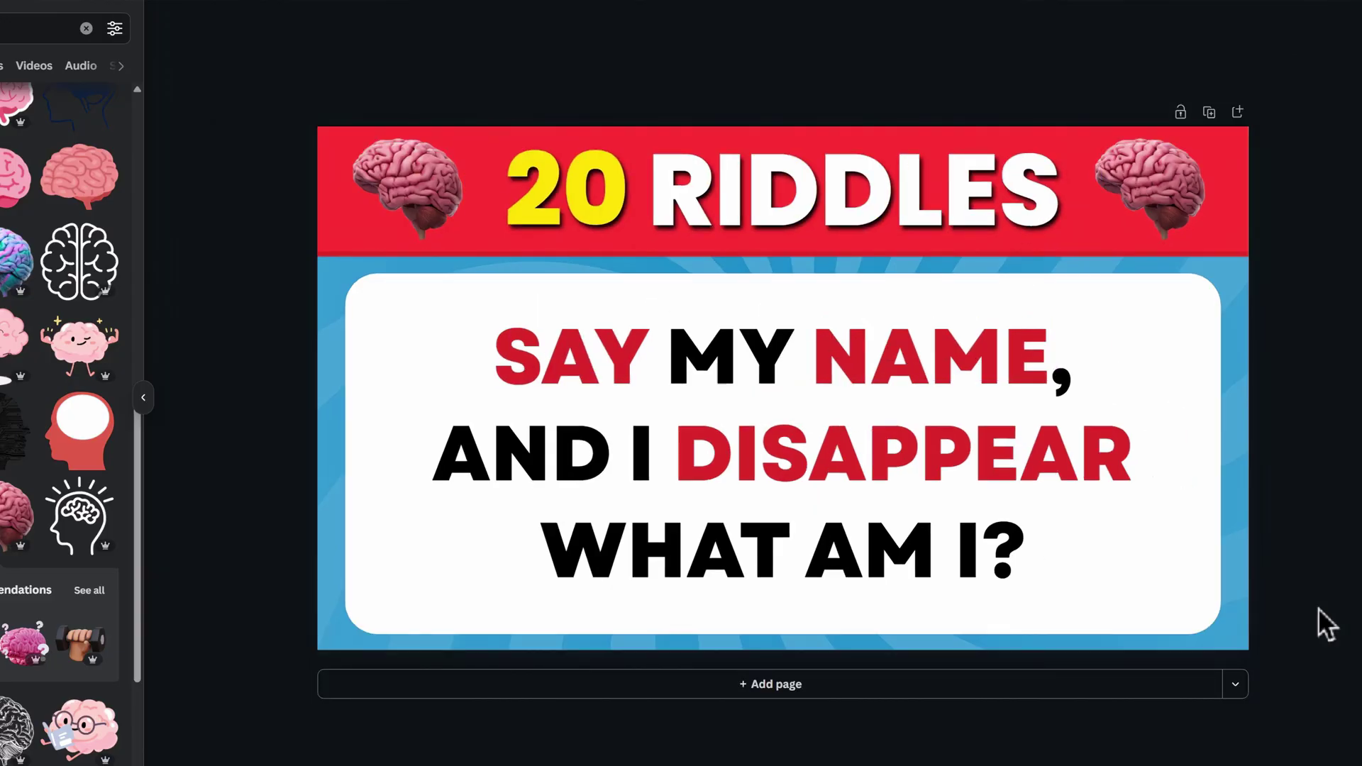